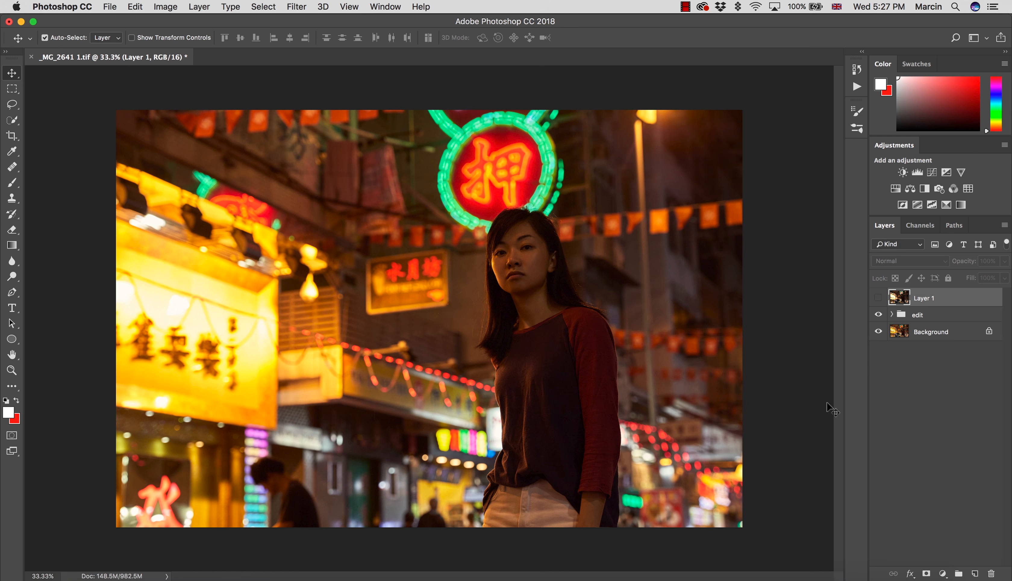
- Compare the photo before and after editing through Layer 1's visibility, and view the Instagram profile in Safari in between
left_click(878, 299)
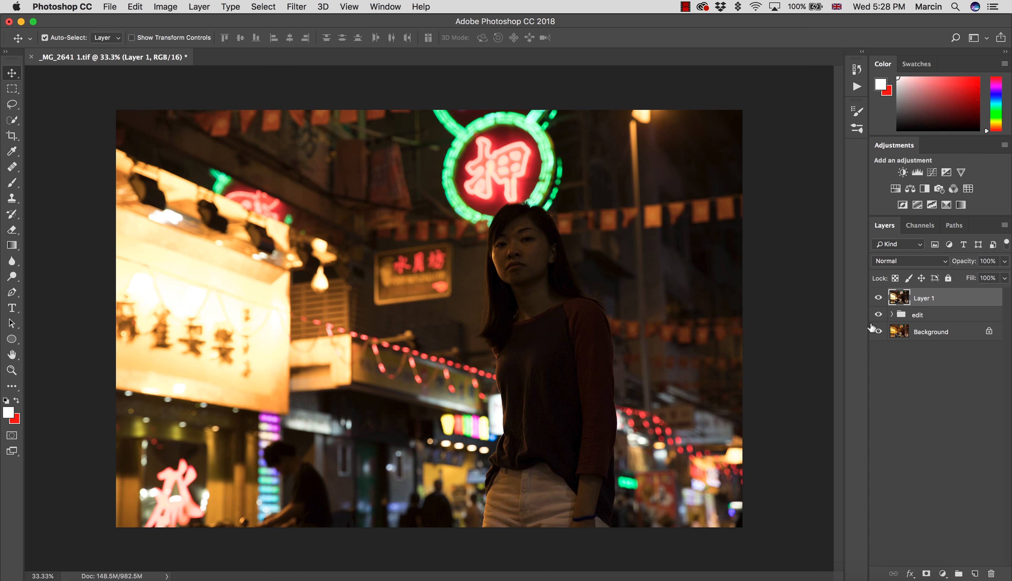
left_click(878, 299)
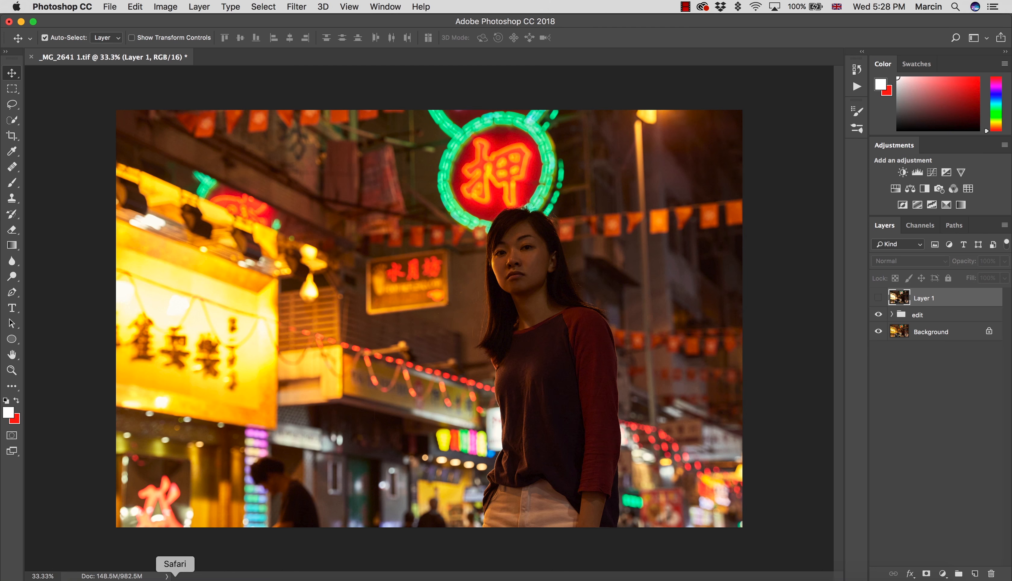
left_click(174, 577)
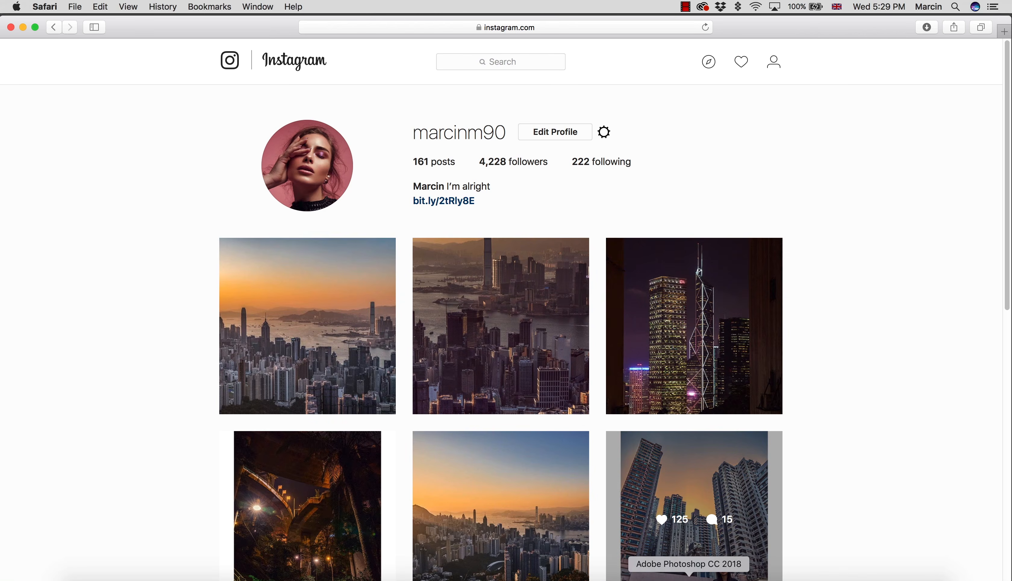
left_click(689, 577)
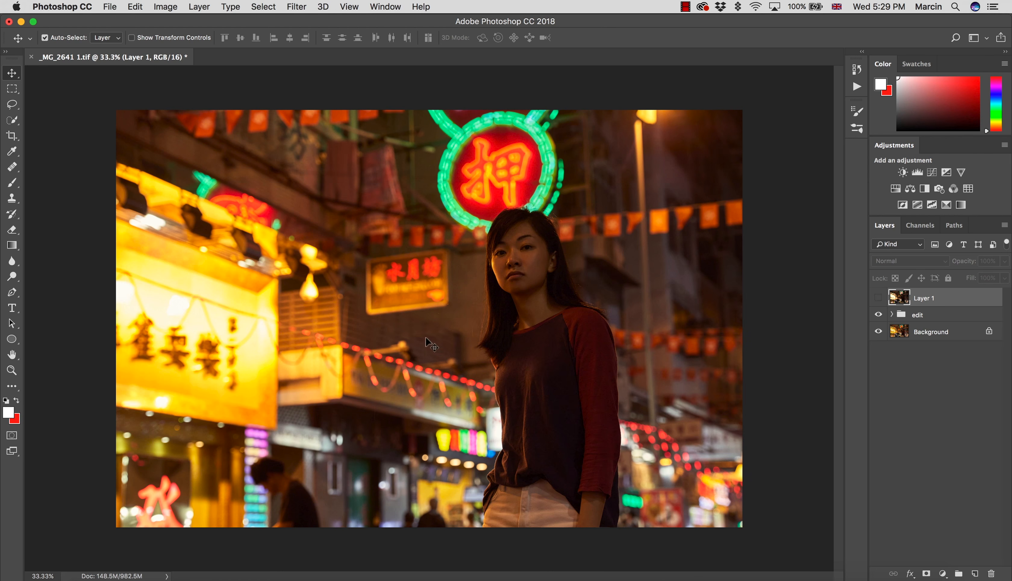
left_click(878, 299)
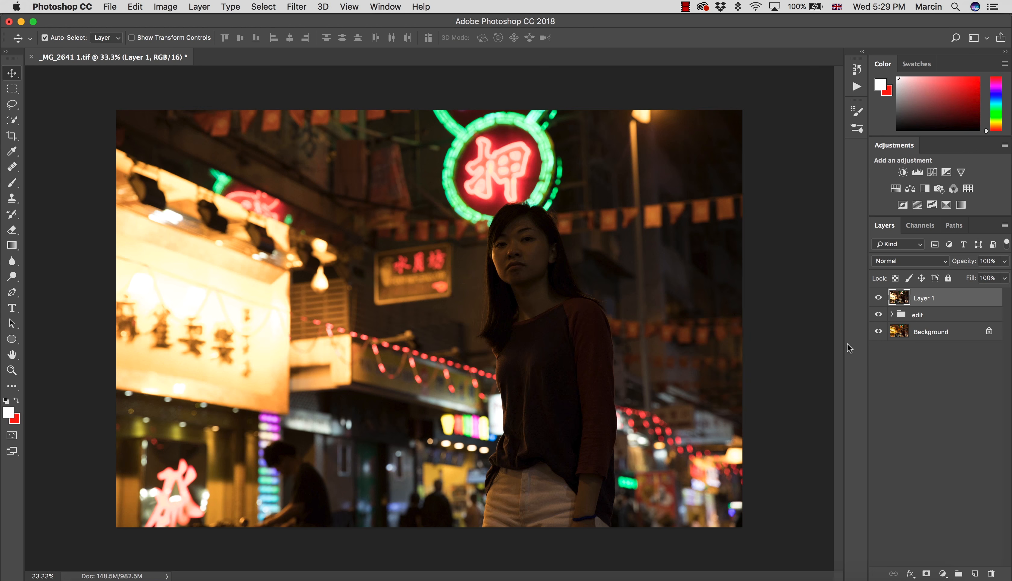
left_click(878, 297)
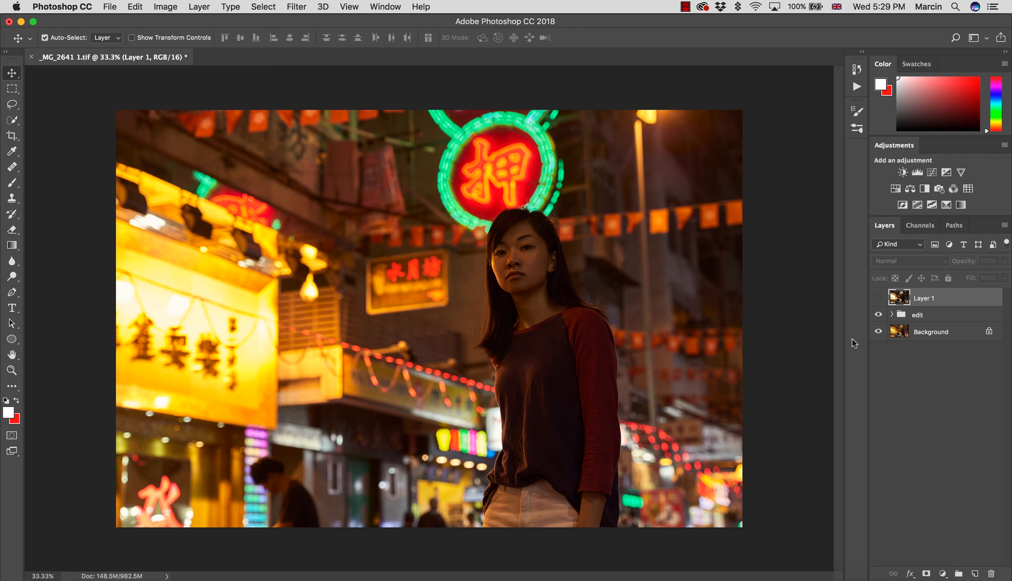
- Close _MG_2641 1.tif without saving and open the raw photo _MG_2641.CR2 from Adobe Bridge in Camera Raw
left_click(31, 57)
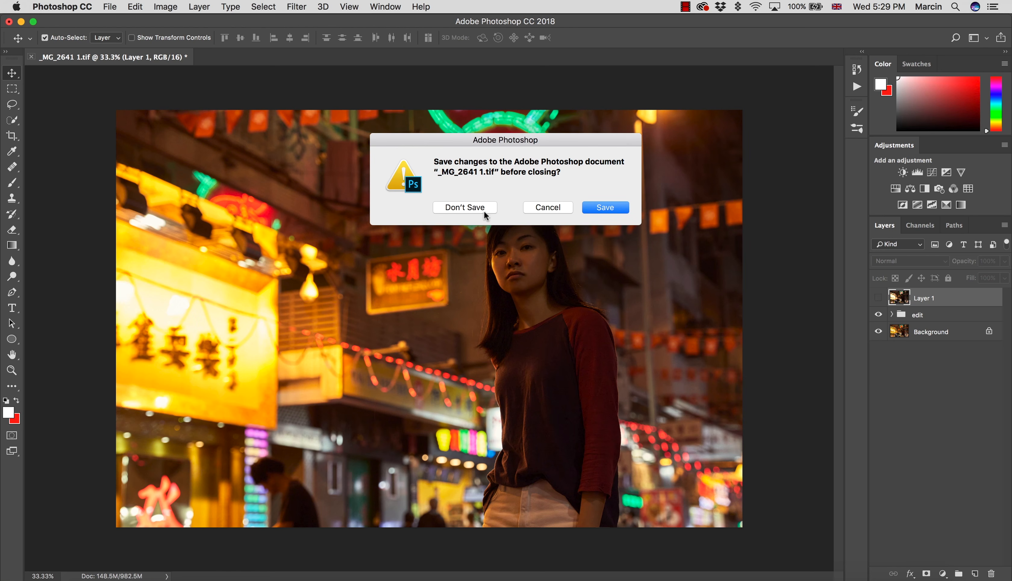
left_click(464, 207)
left_click(731, 577)
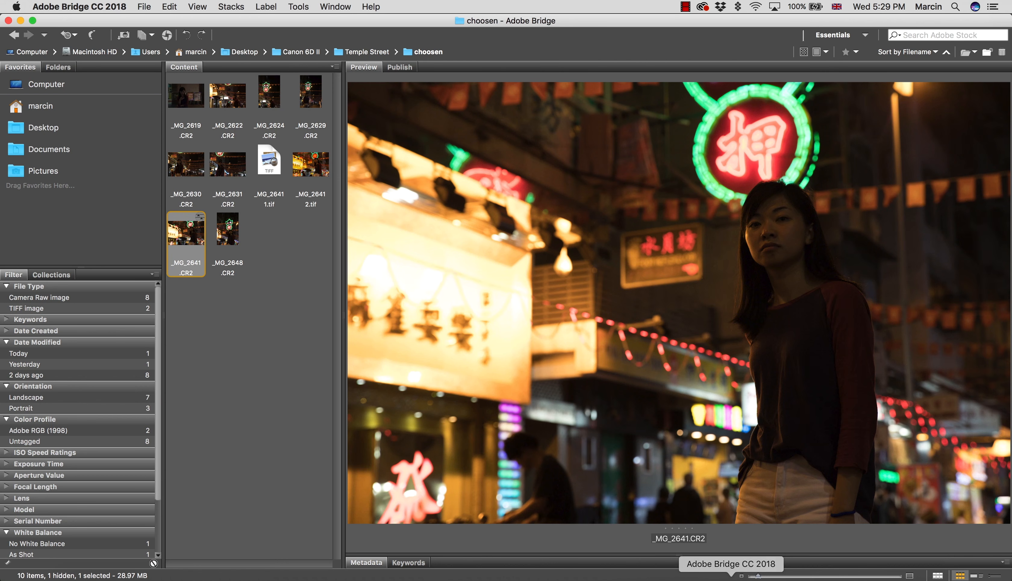
double_click(193, 235)
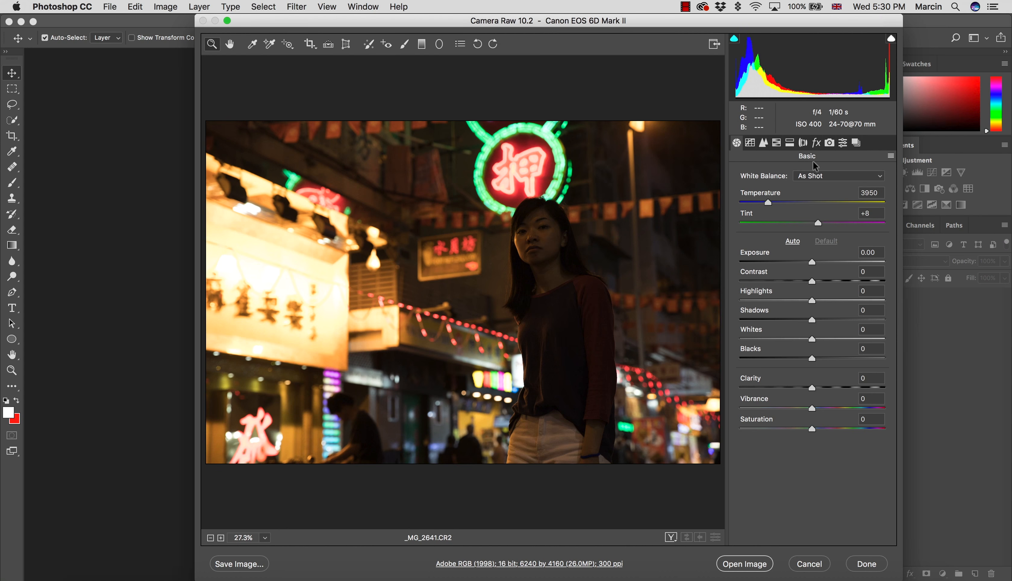
- Preview the Camera Faithful, Landscape, Monochrome, Neutral, Portrait and Standard camera profiles on the photo, and return to Adobe Standard
left_click(829, 144)
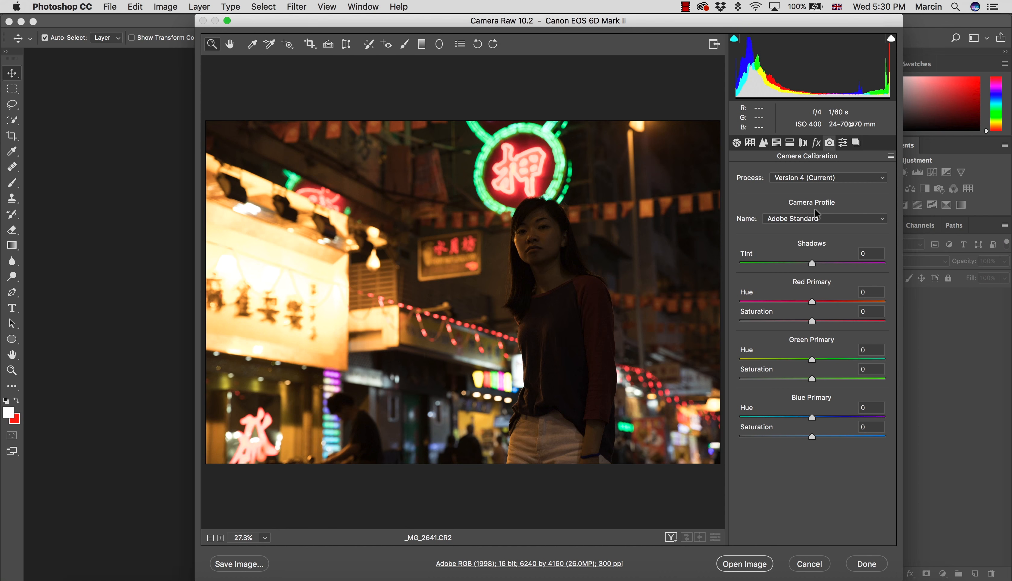
left_click(781, 222)
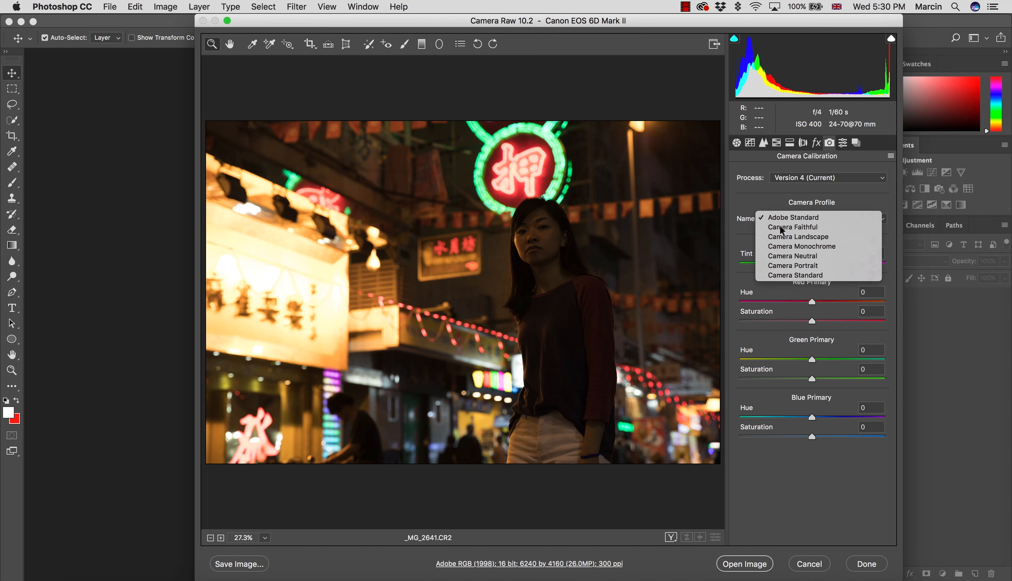
left_click(781, 229)
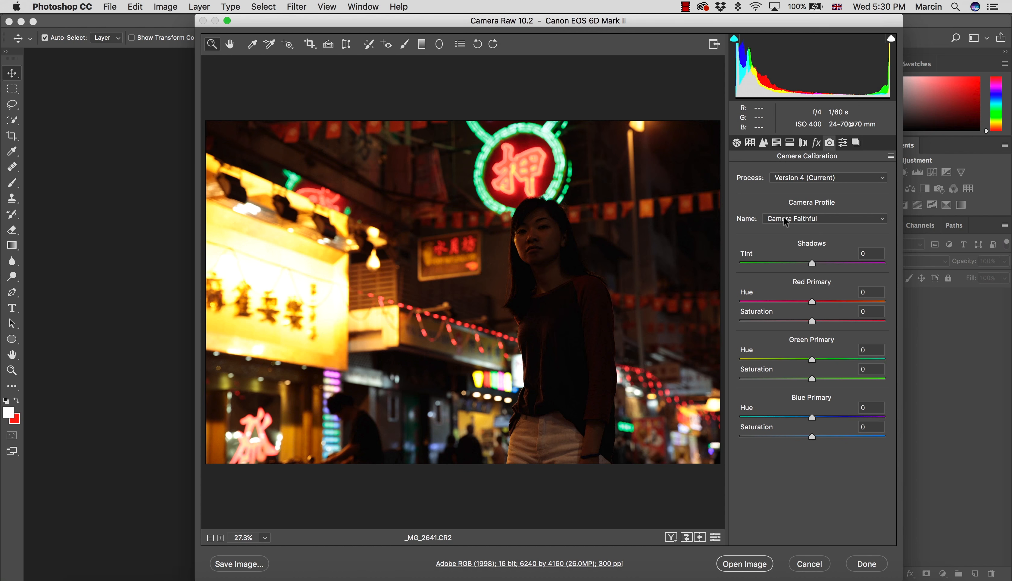
left_click(786, 217)
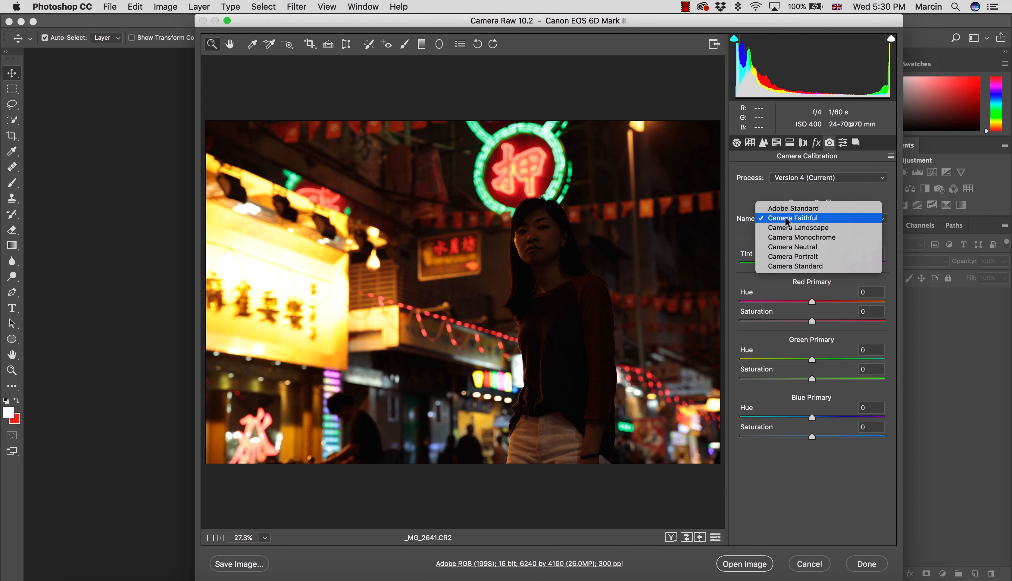
left_click(787, 228)
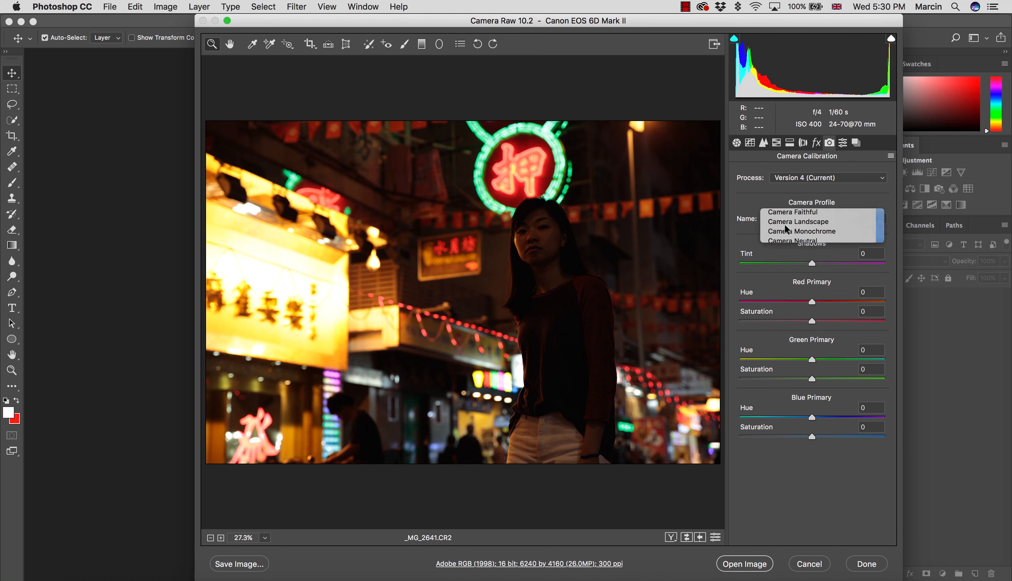
left_click(787, 222)
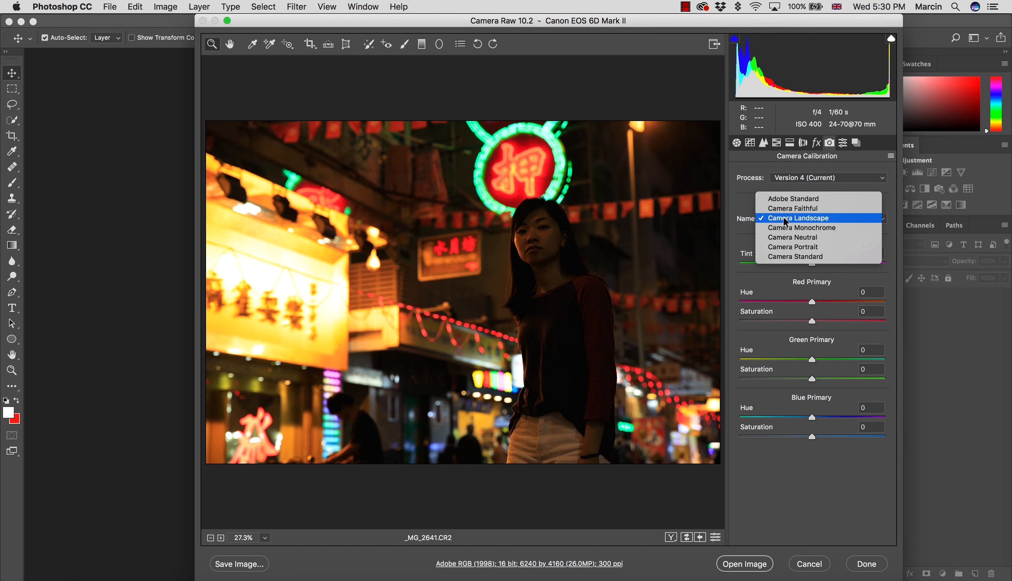
left_click(784, 229)
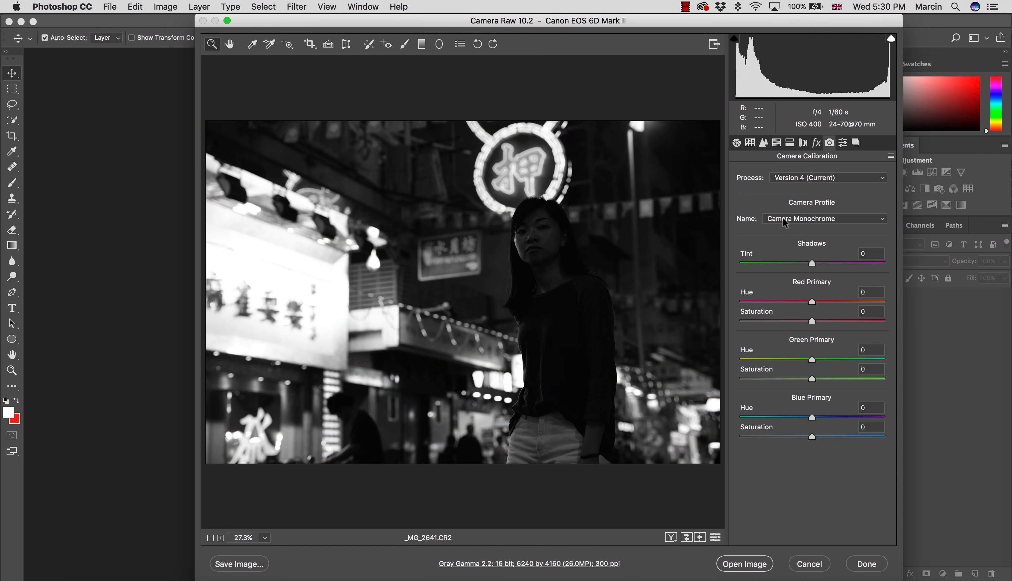
left_click(783, 221)
left_click(783, 228)
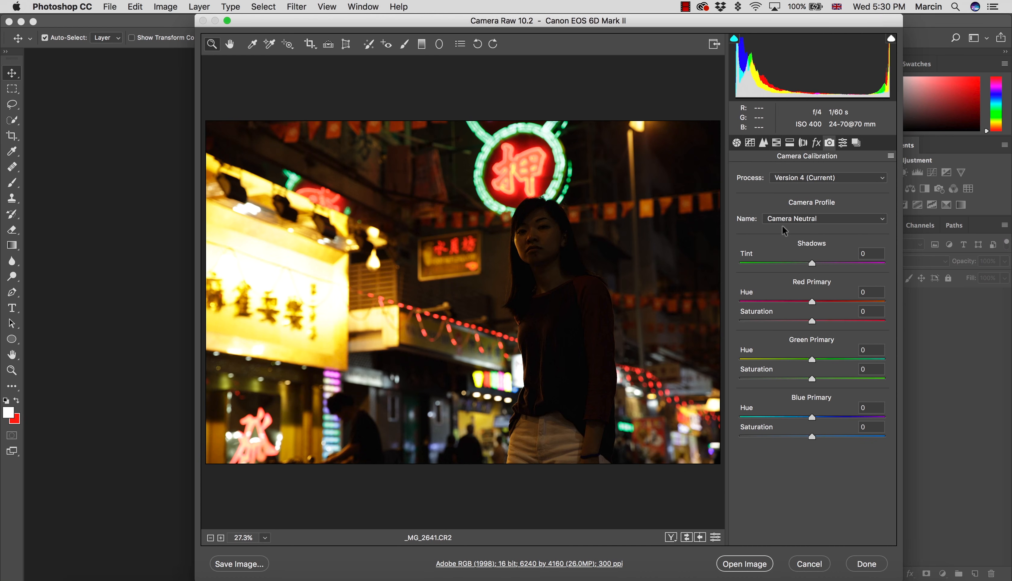
left_click(786, 222)
left_click(786, 229)
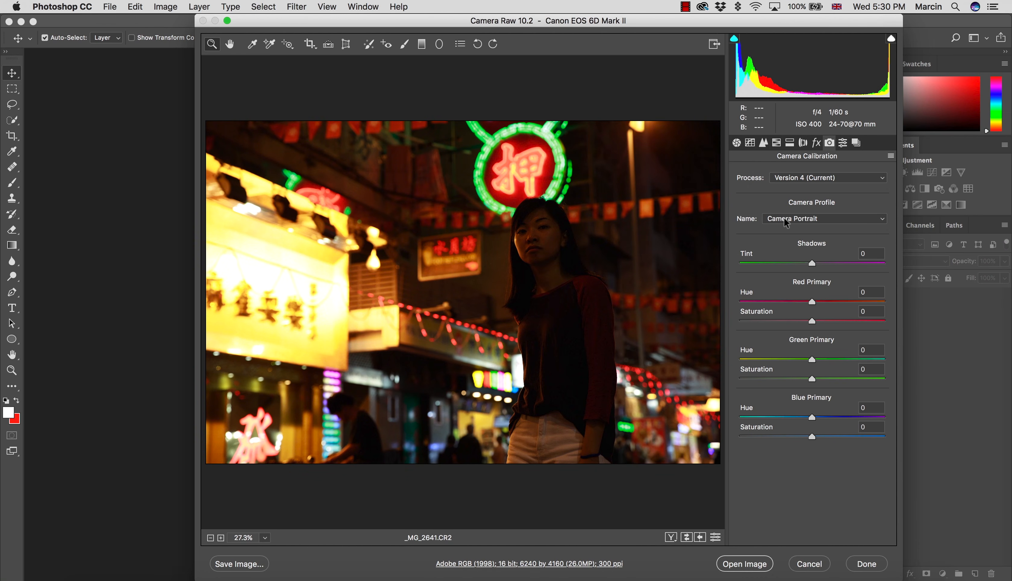
left_click(786, 222)
left_click(785, 229)
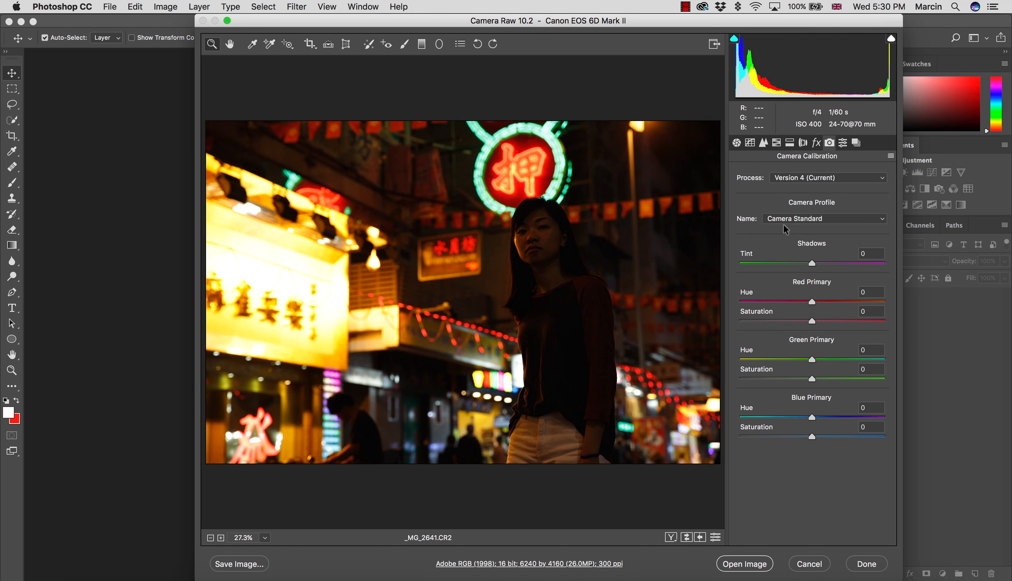
left_click(784, 222)
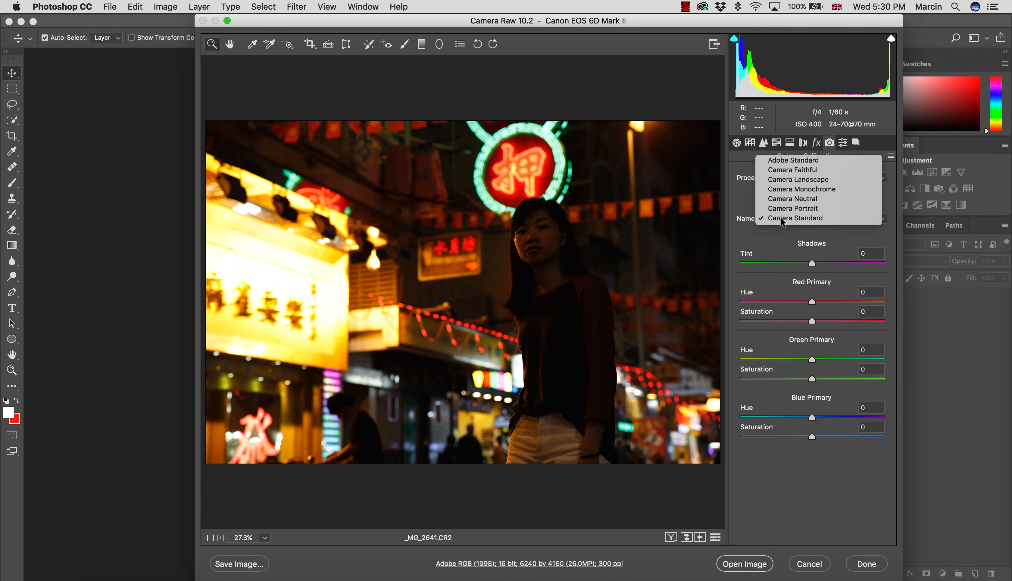
left_click(783, 207)
left_click(783, 222)
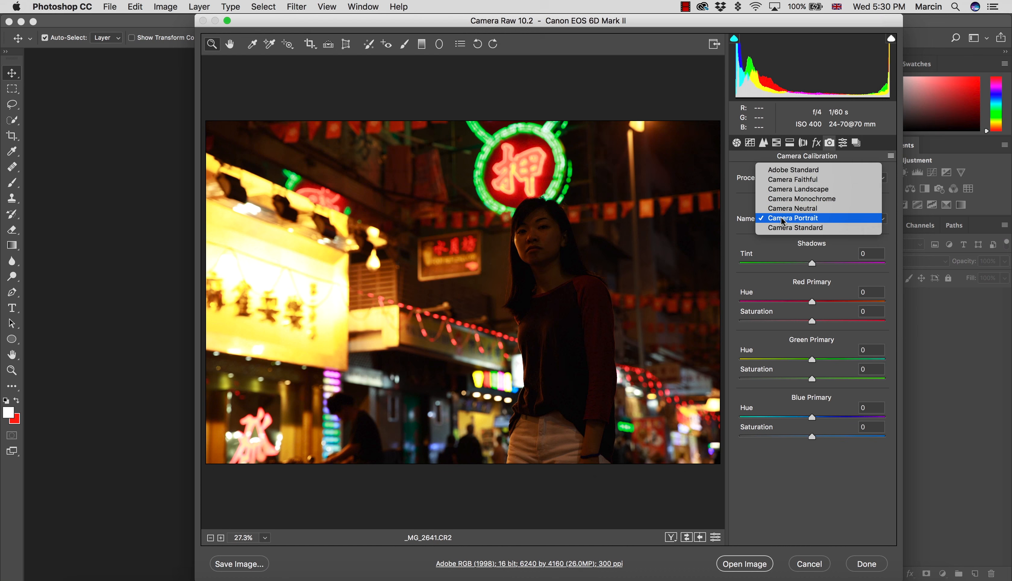
left_click(783, 172)
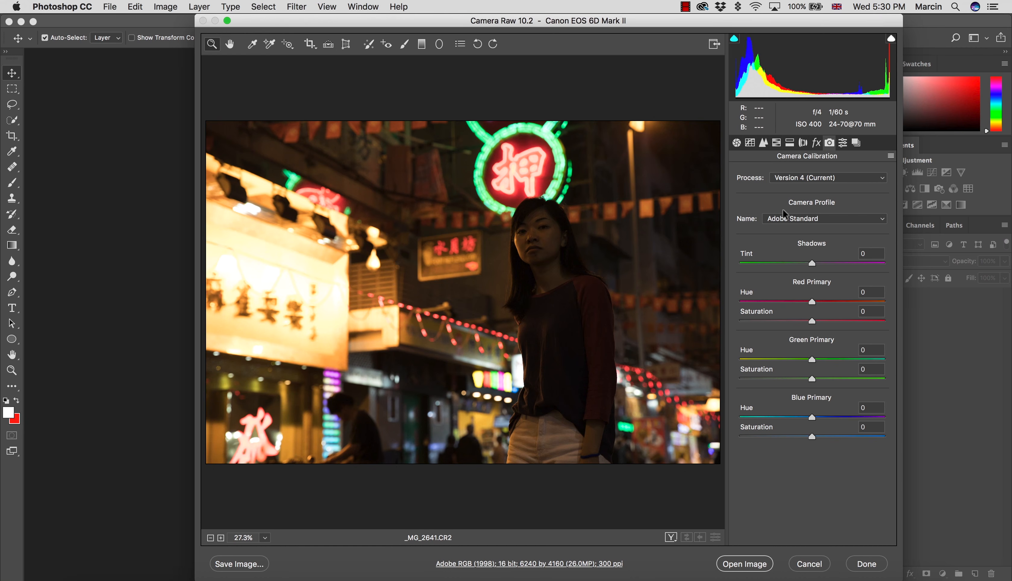
- Compare the Camera Portrait and Adobe Standard profiles, and set the photo's camera profile to Camera Portrait
left_click(785, 219)
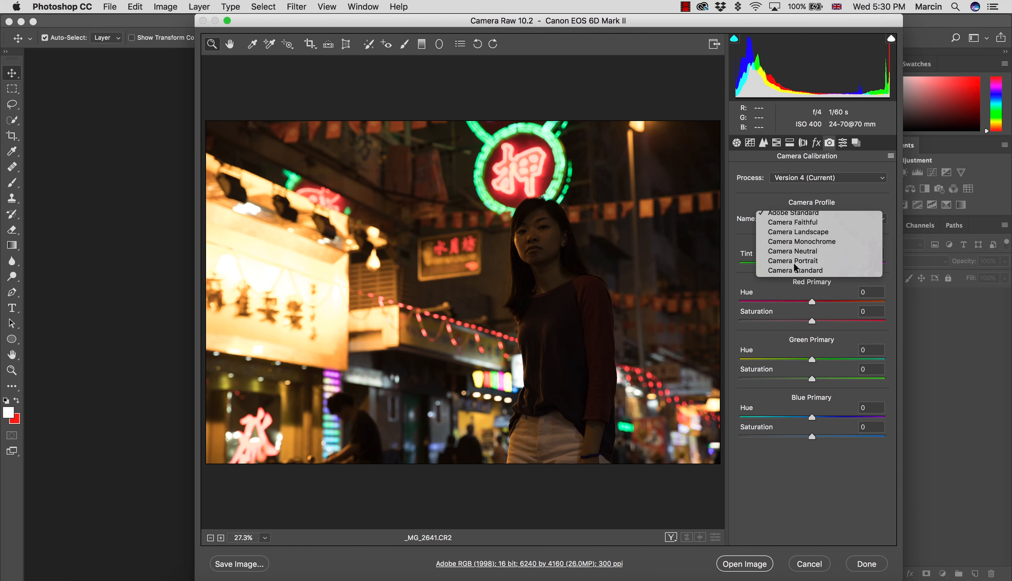
left_click(783, 266)
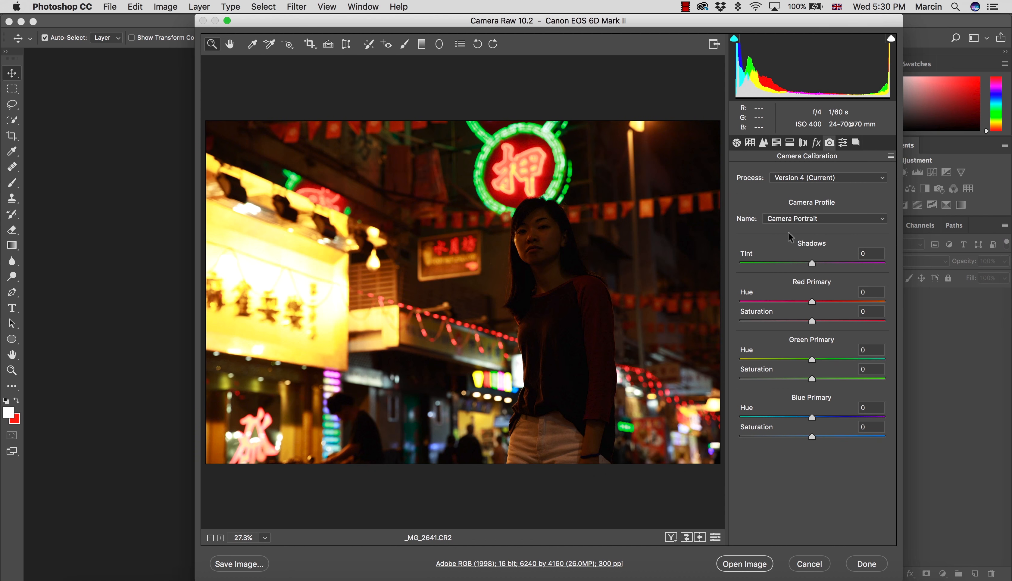
left_click(788, 220)
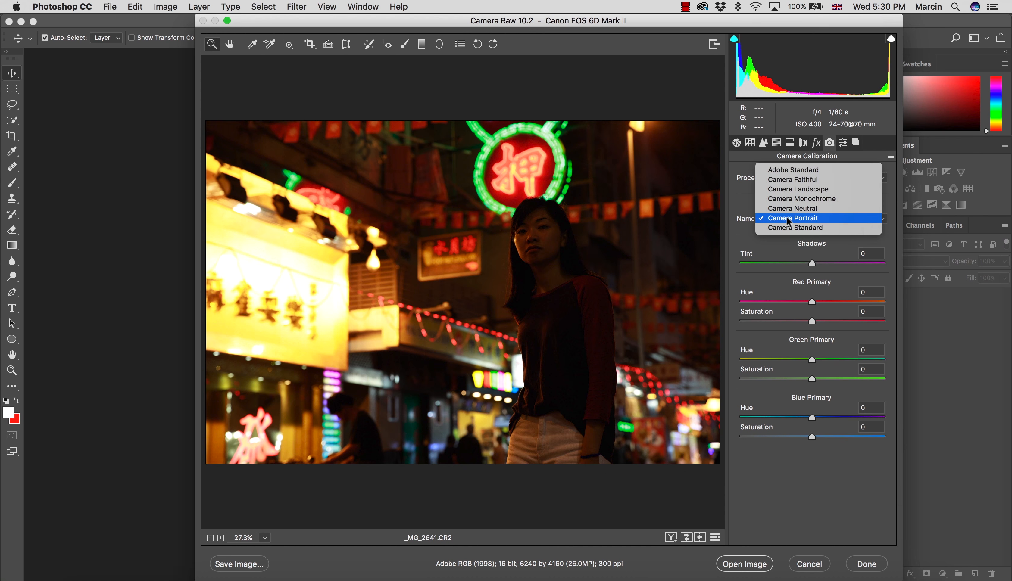
left_click(789, 220)
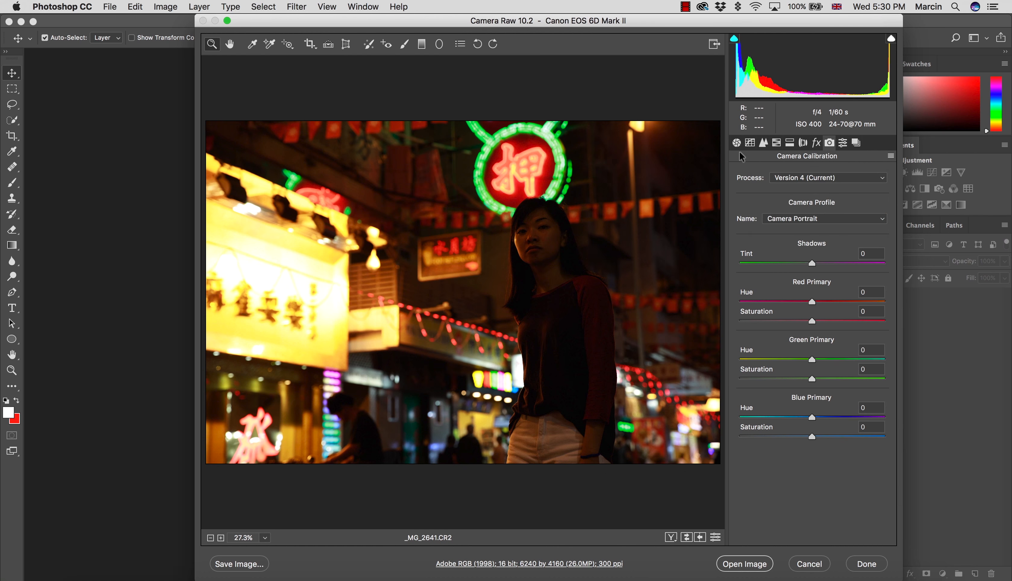
left_click(784, 218)
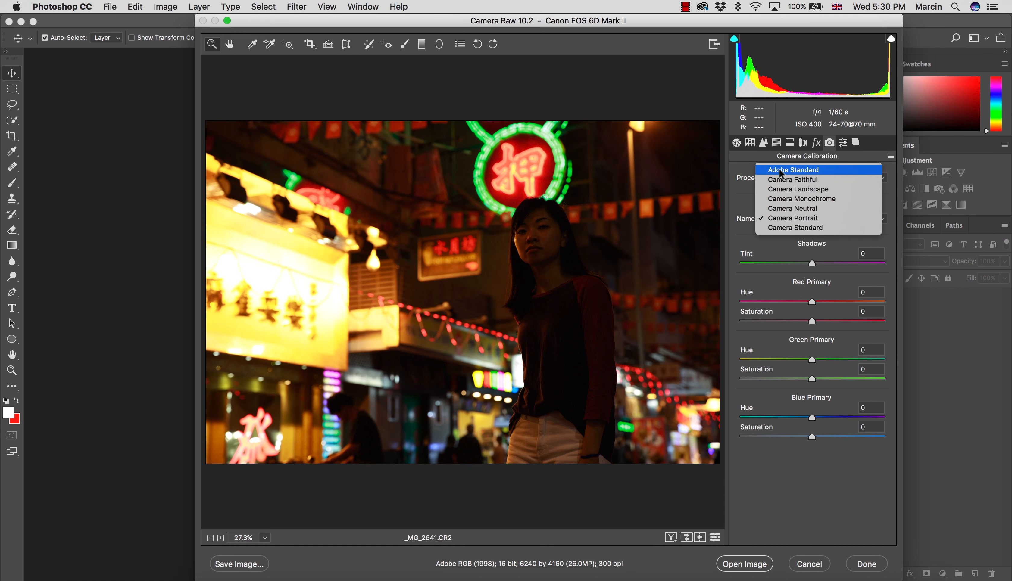
left_click(780, 174)
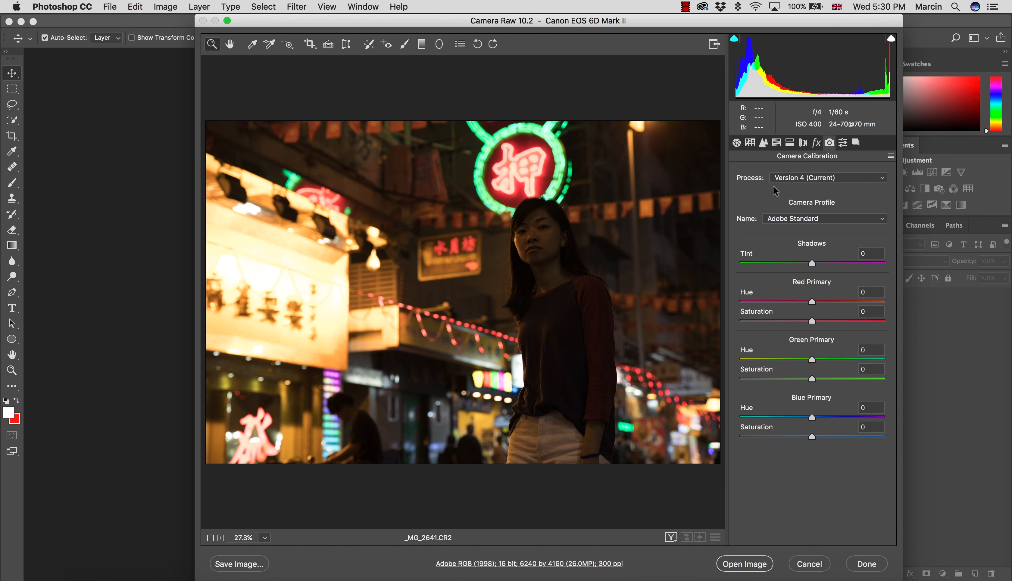
left_click(789, 220)
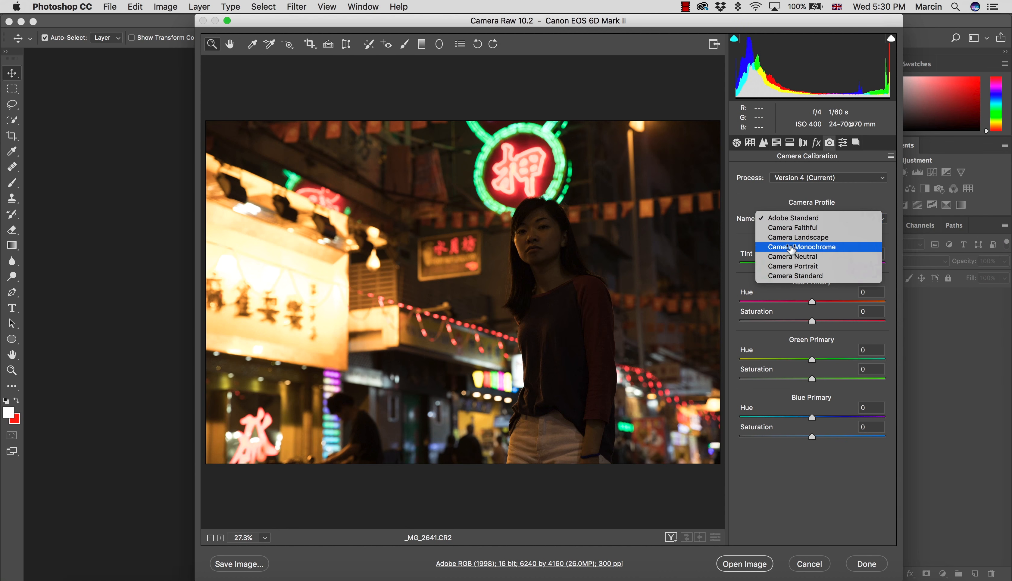
left_click(794, 265)
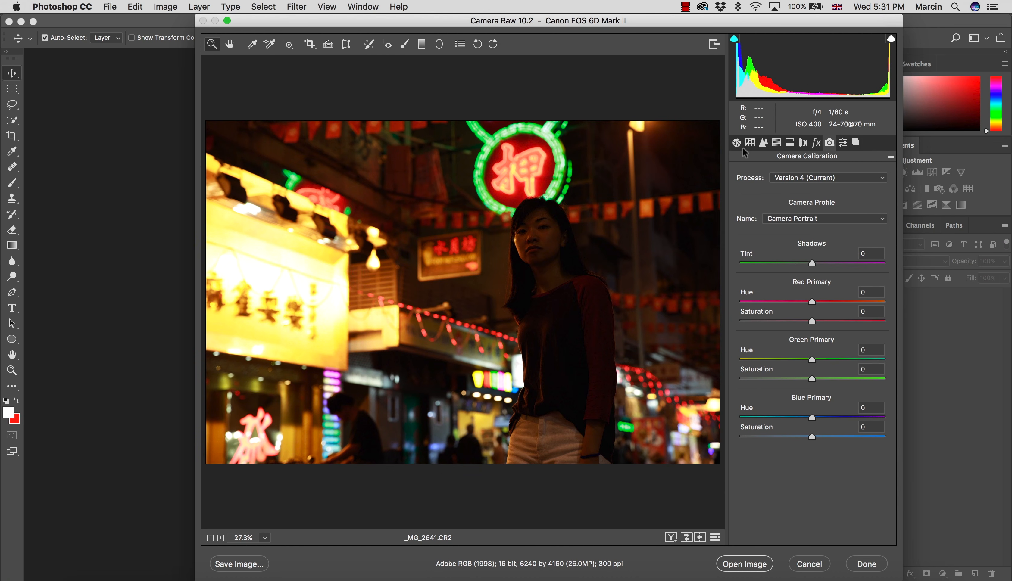
- Adjust the photo's basic tones to Shadows +30, Exposure +0.40 and Highlights -100
left_click(737, 143)
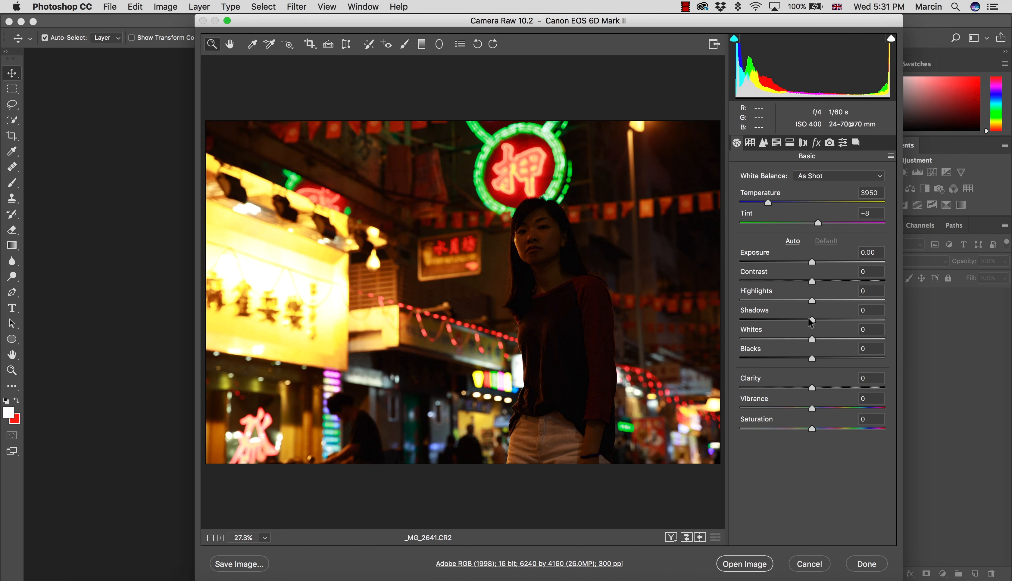
left_click_drag(813, 321, 837, 316)
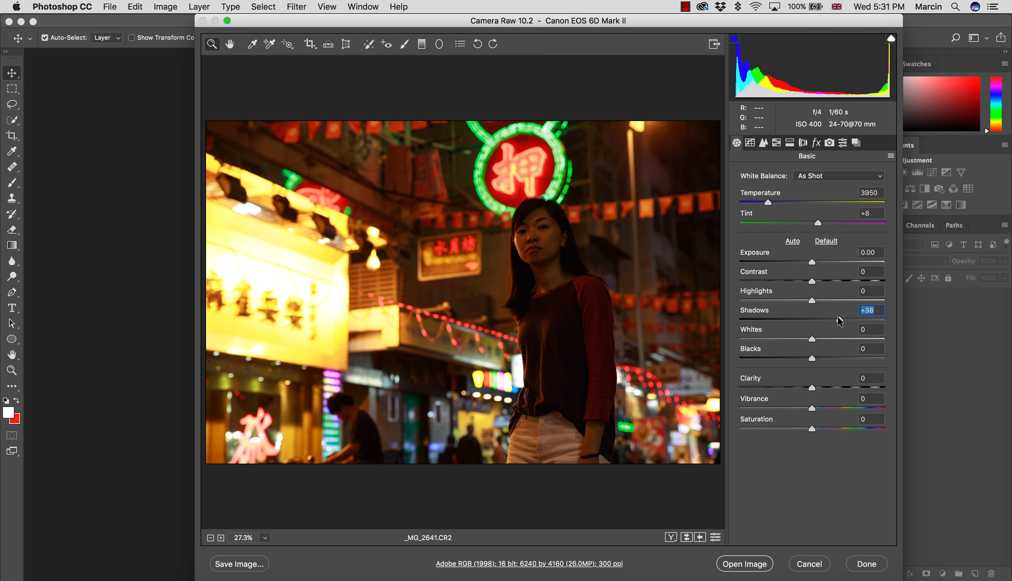
left_click_drag(838, 317, 837, 316)
left_click_drag(838, 319, 833, 319)
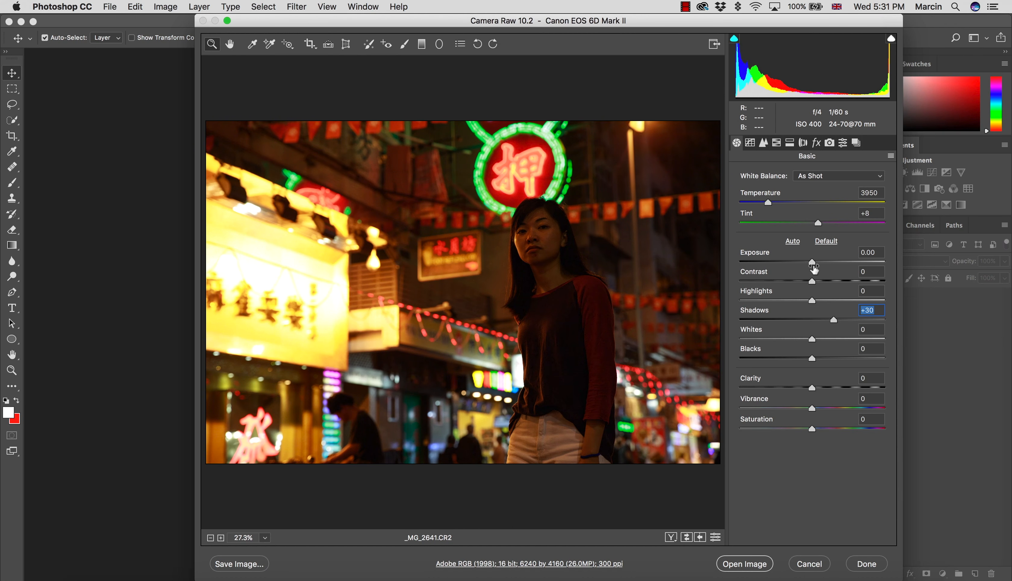
left_click_drag(812, 263, 818, 260)
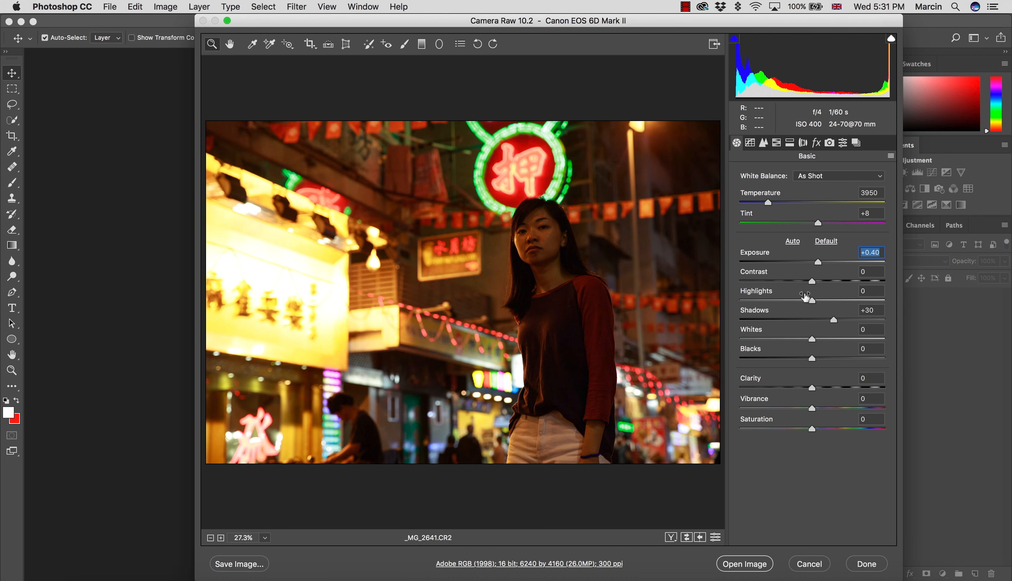
left_click_drag(811, 300, 699, 282)
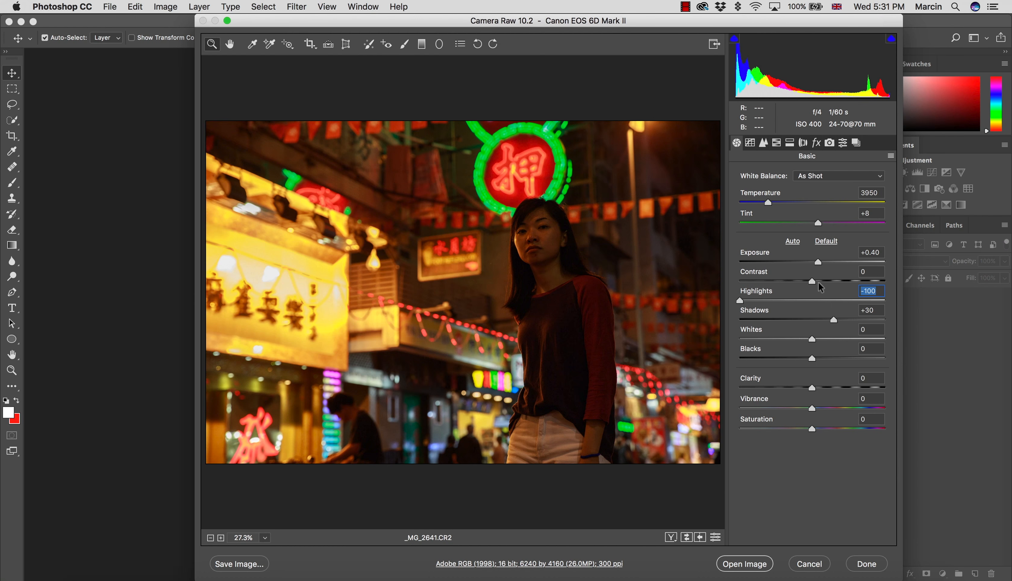
- Set Exposure to +0.70, shift the hue of the photo's Greens moderately toward aqua, and compare before and after
left_click_drag(818, 263, 822, 263)
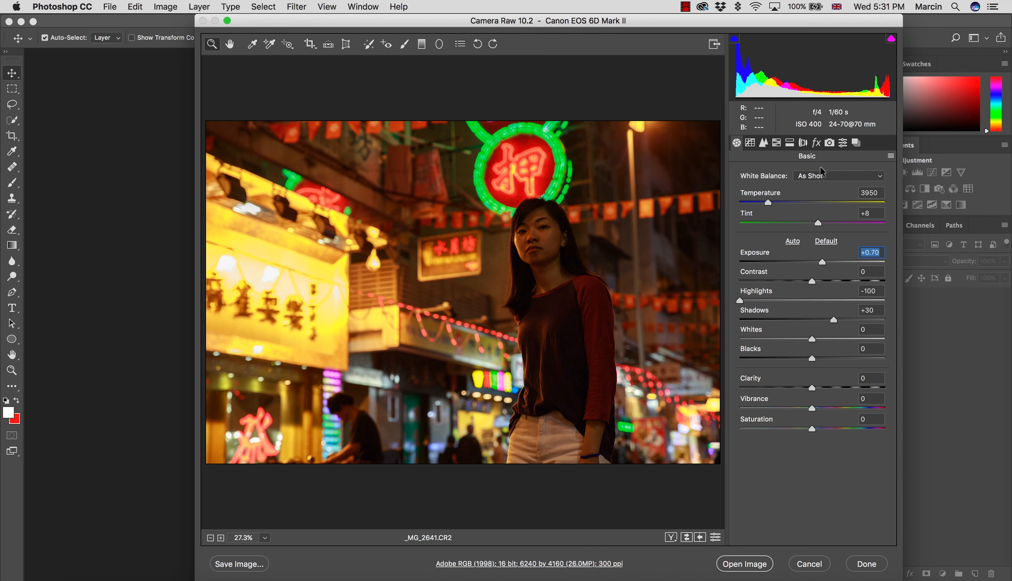
left_click(789, 144)
left_click(776, 145)
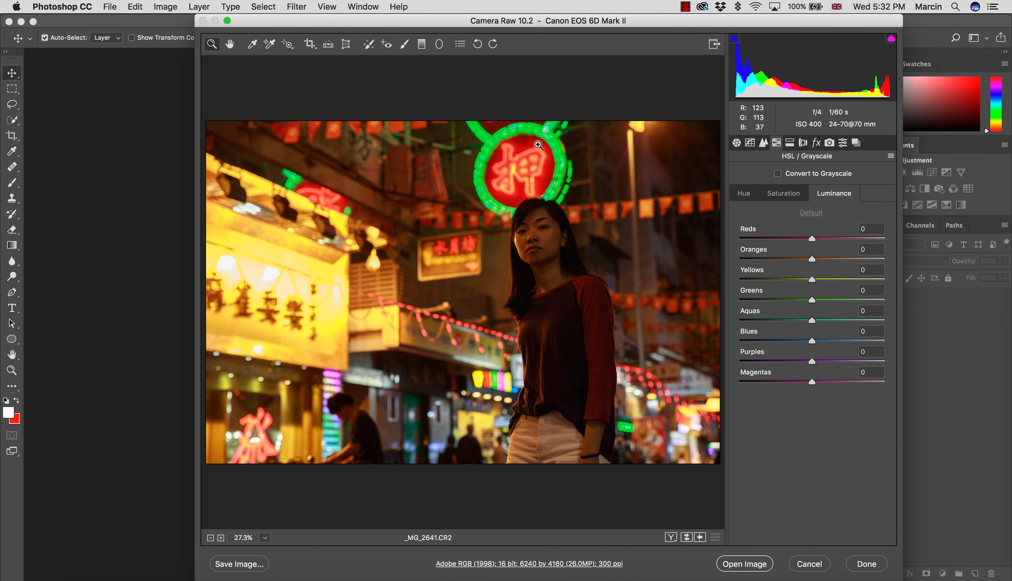
left_click(757, 193)
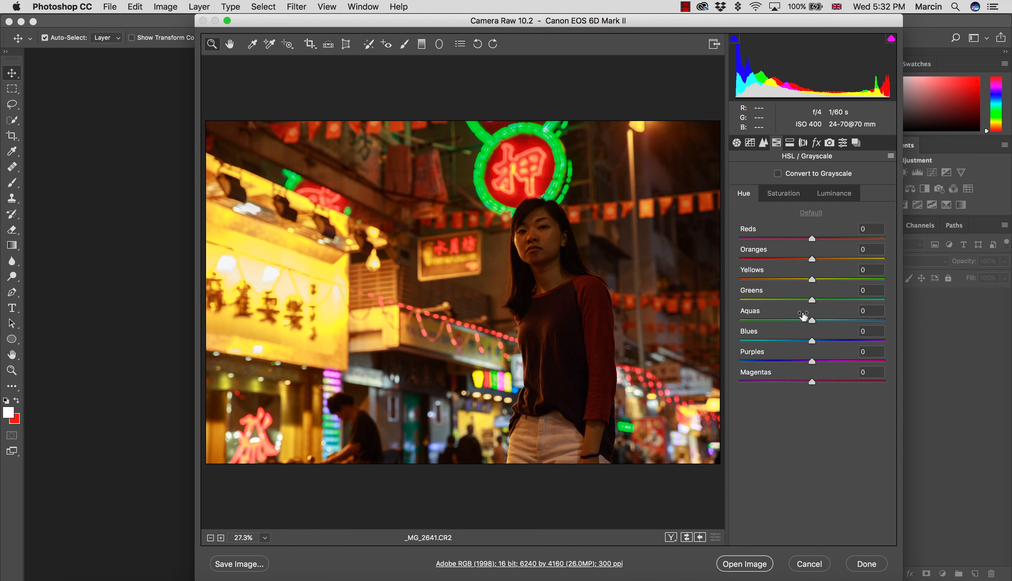
left_click_drag(812, 299, 833, 298)
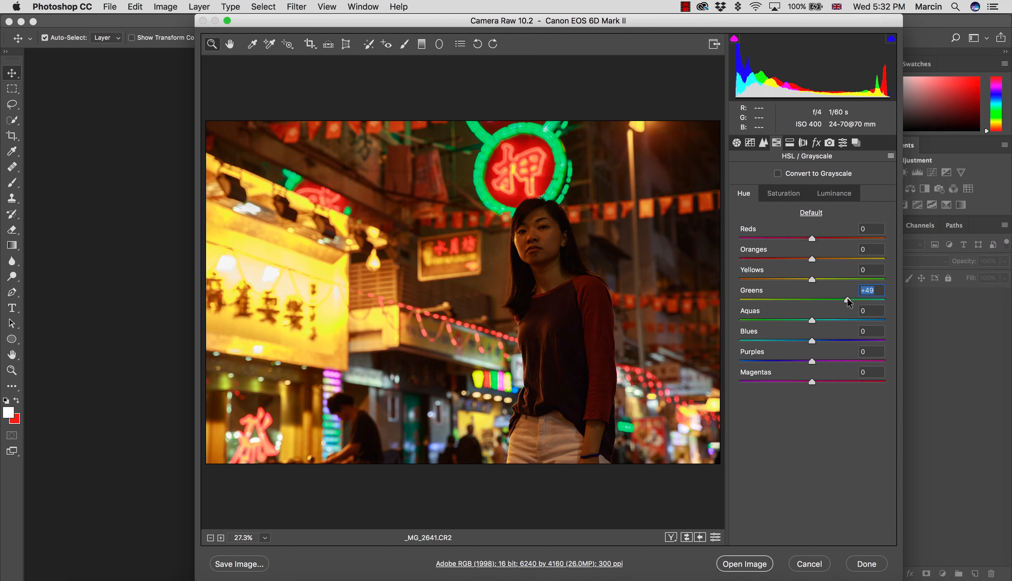
left_click_drag(847, 300, 834, 301)
key("p")
key("p")
key("p")
key("p")
- Set the photo's Exposure to +0.75 and open it in Photoshop as a smart object
left_click(736, 143)
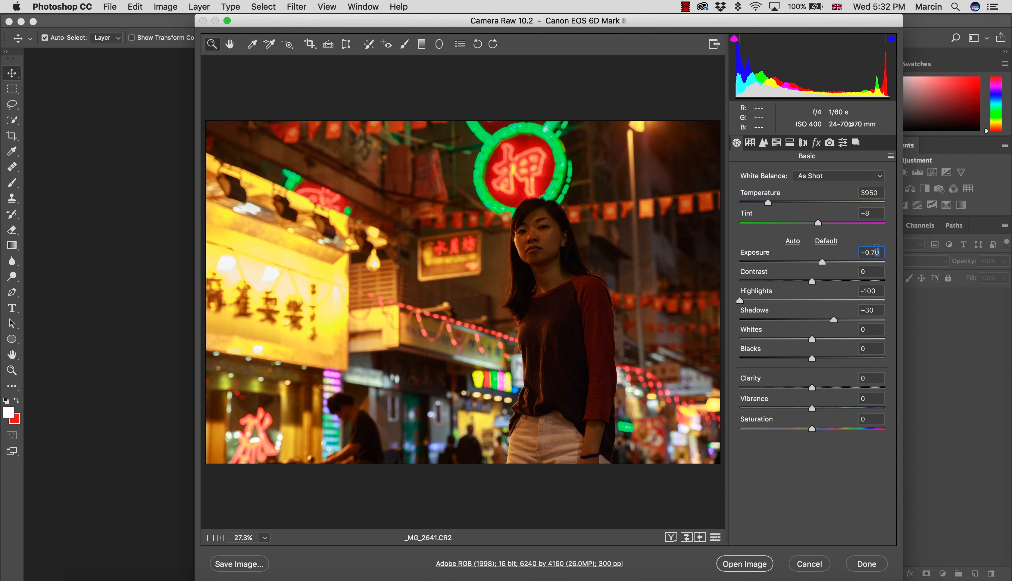
type("5")
key("shift")
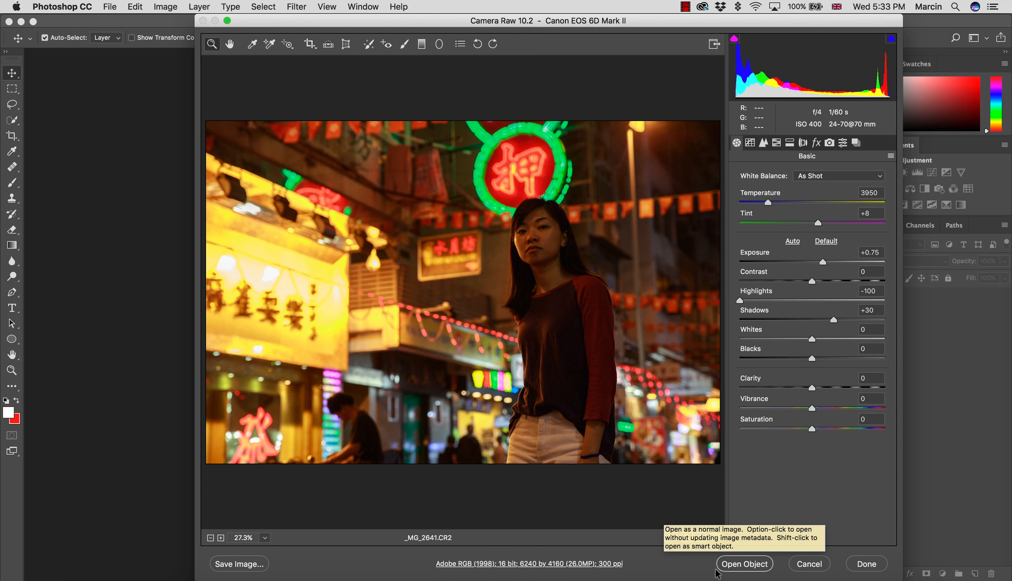
left_click(747, 569, "shift")
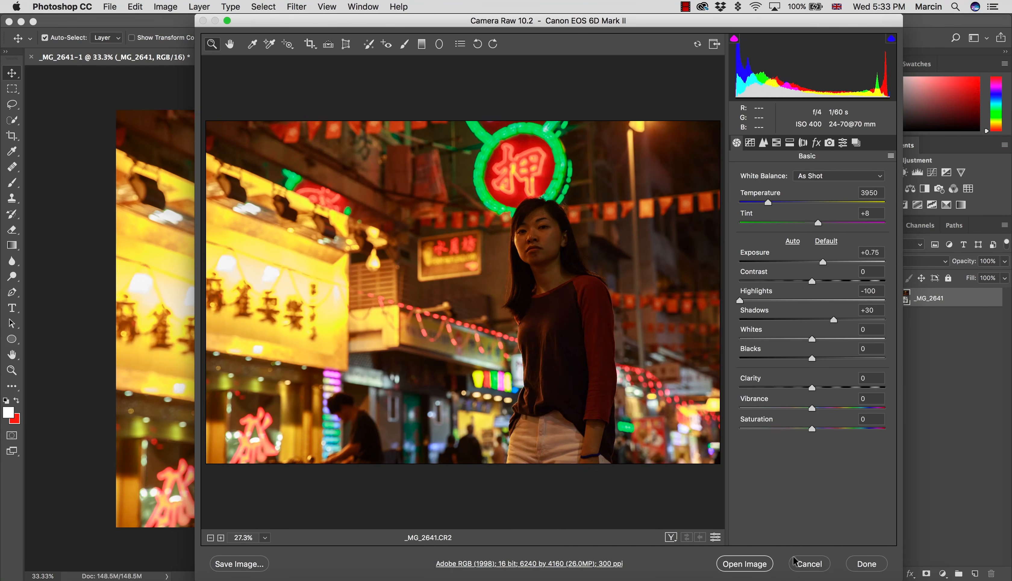
left_click(795, 562)
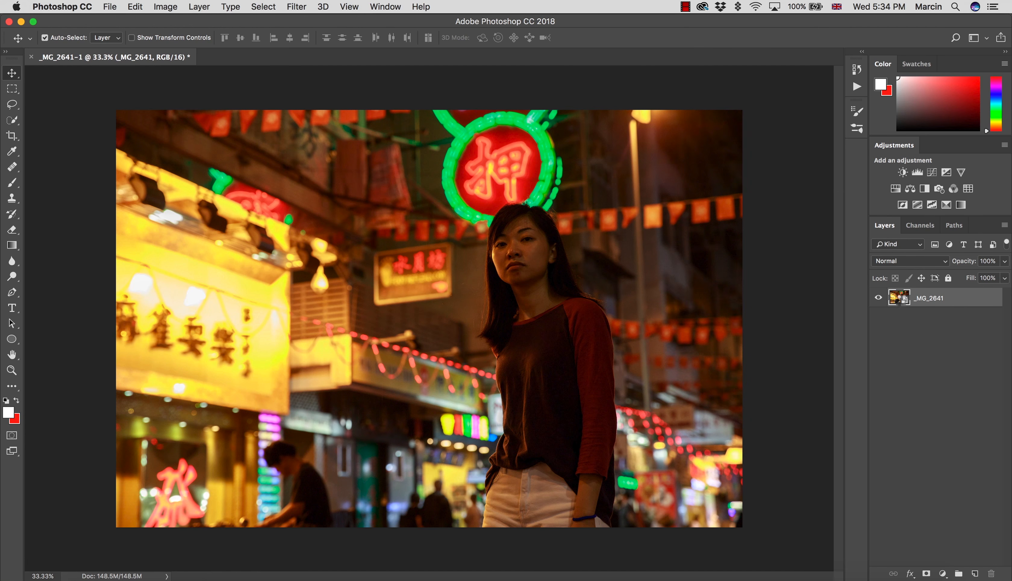
- Reopen the _MG_2641 smart object's raw settings for a check and close them without edits
double_click(894, 306)
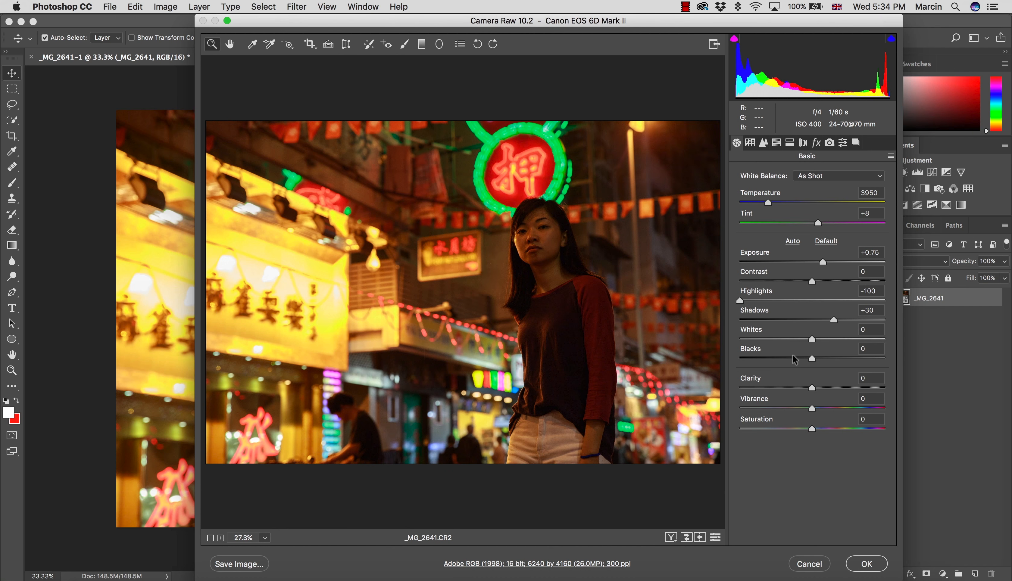
left_click(865, 560)
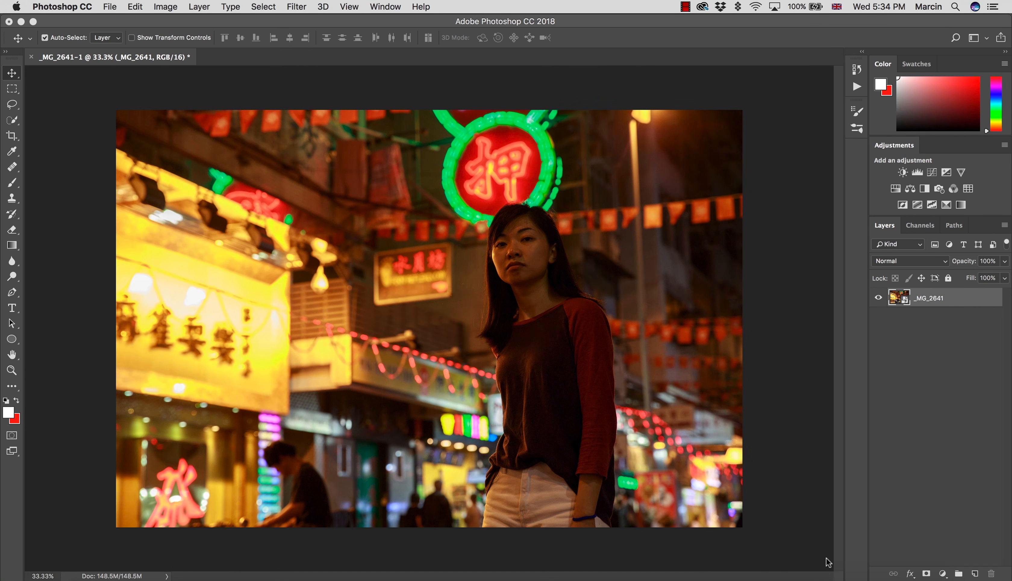
- Add an empty layer named clean above the photo and ready the Healing Brush for close-up work on the woman's face
left_click(973, 574)
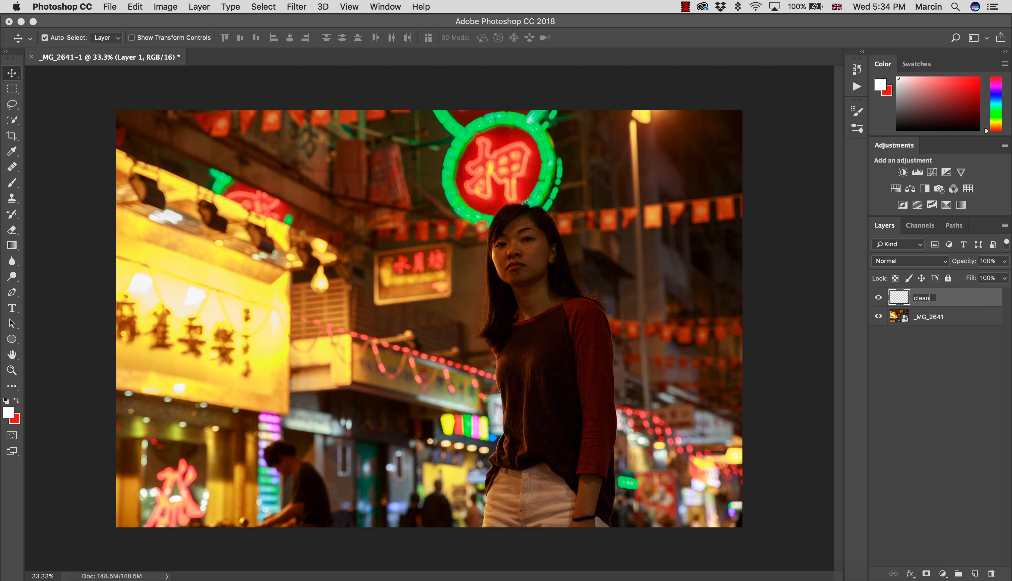
key("Return")
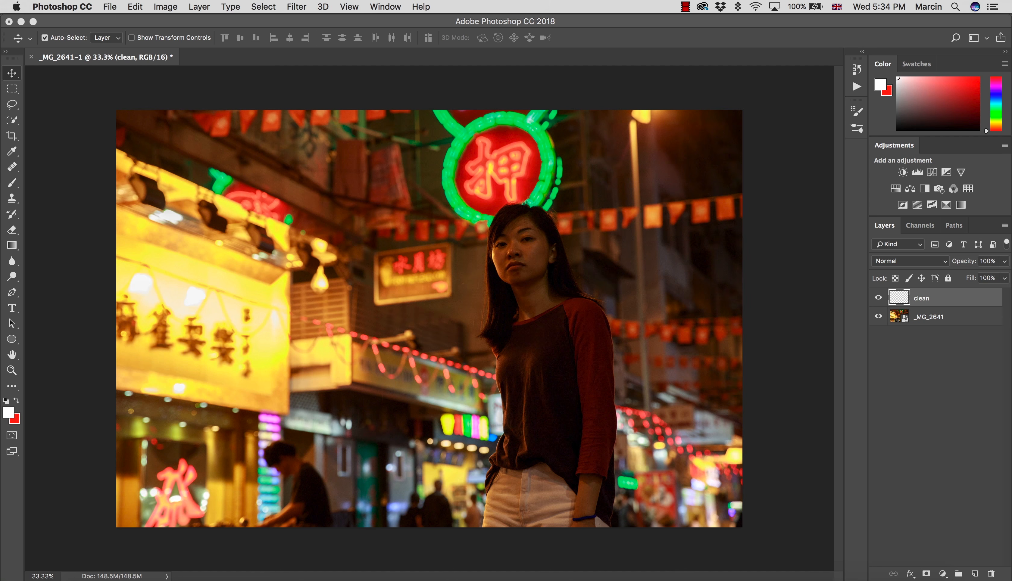
key("z")
left_click_drag(530, 267, 566, 275)
key("v")
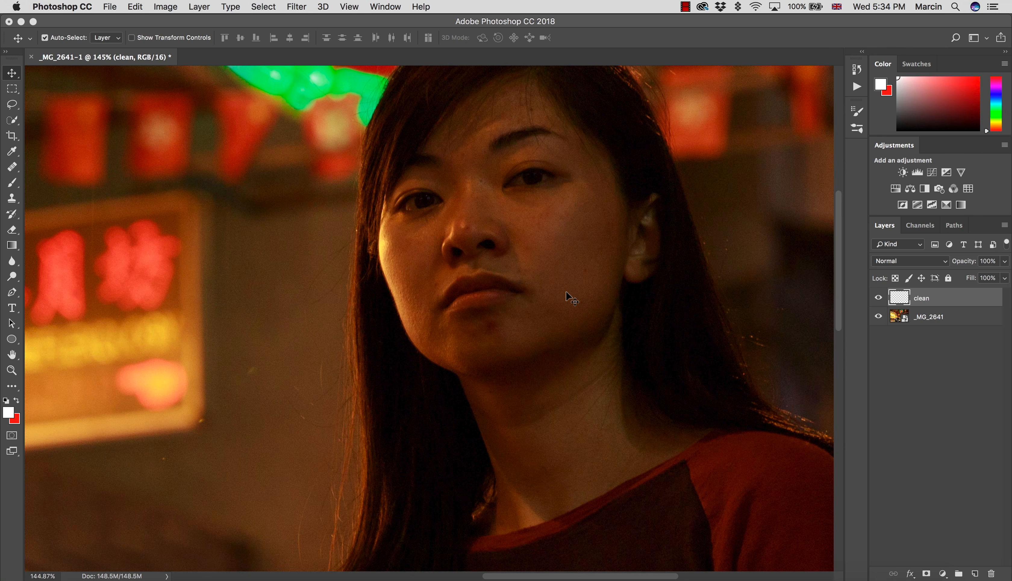
key("j")
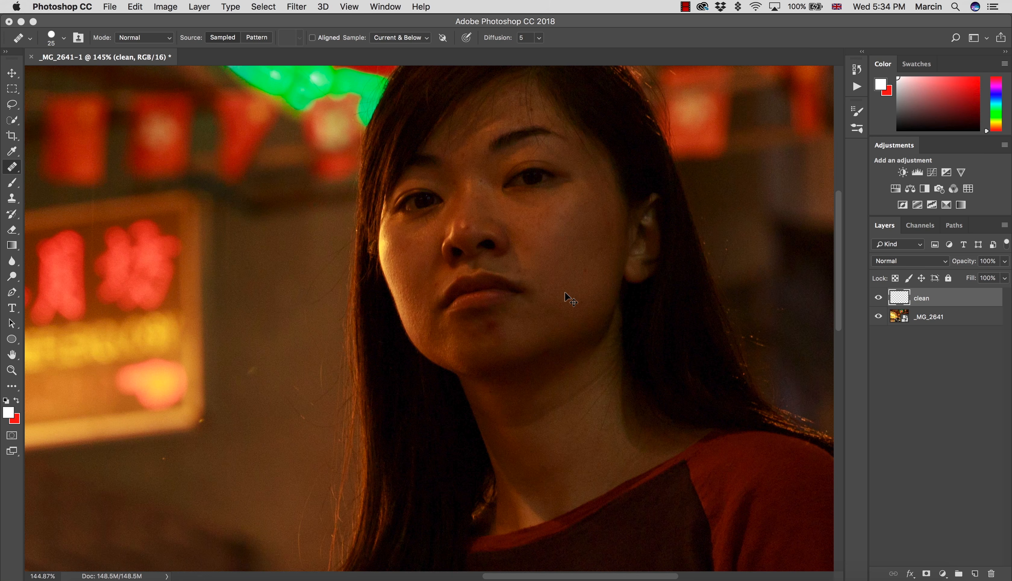
left_click_drag(551, 251, 567, 262)
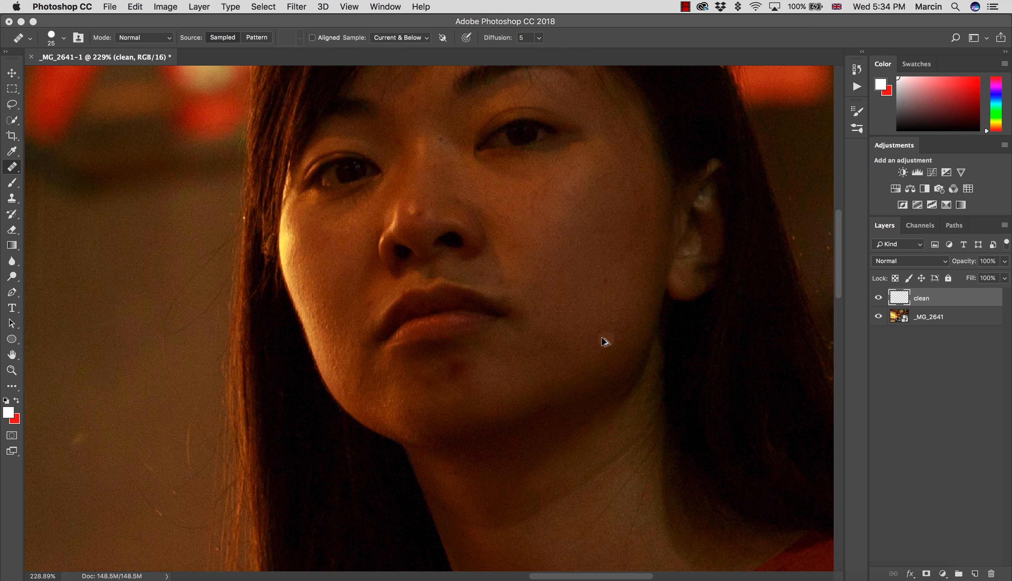
mouse_move(605, 339)
left_mouse_down()
mouse_move(611, 317)
mouse_move(621, 343)
left_mouse_up()
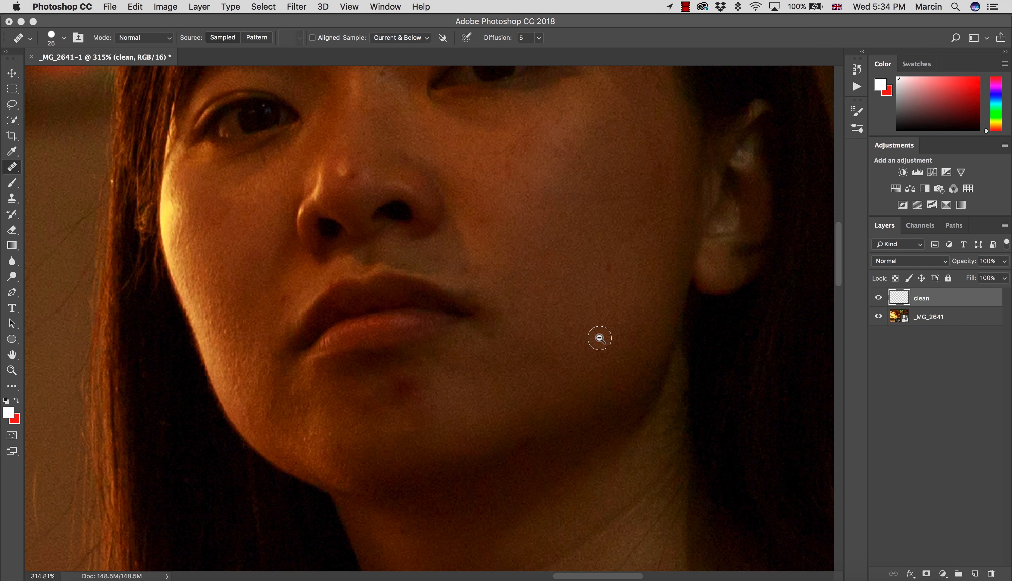
- Reopen the _MG_2641 smart object in Camera Raw and set its Luminance noise reduction to 50 while judging the woman's face
double_click(898, 317)
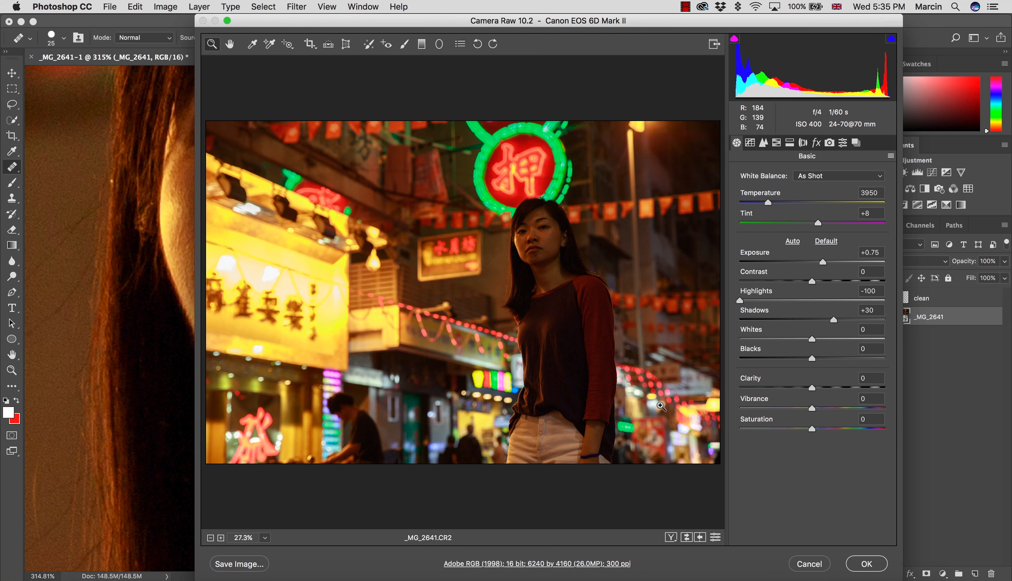
left_click(507, 234)
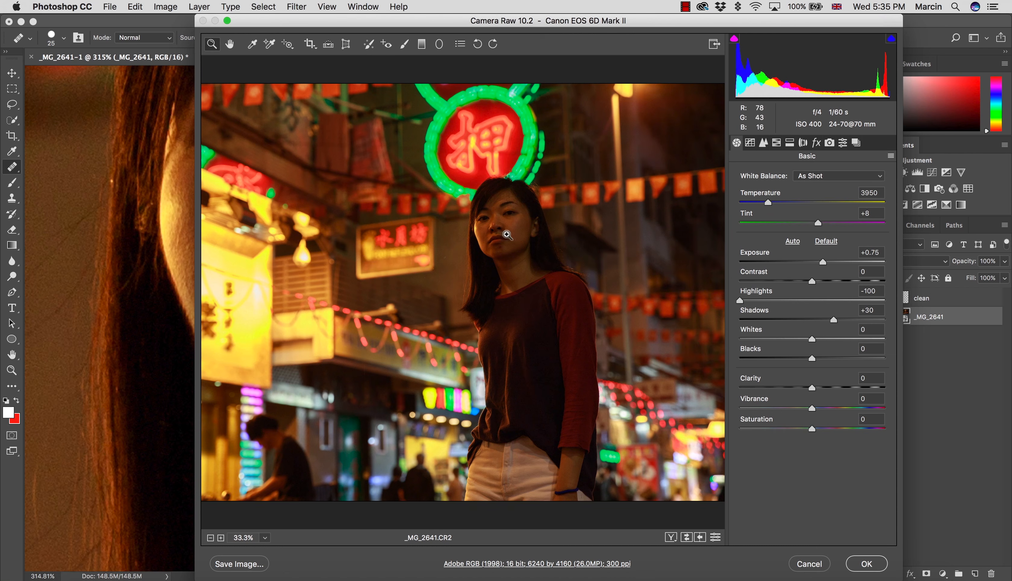
left_click(506, 236)
left_click(506, 239)
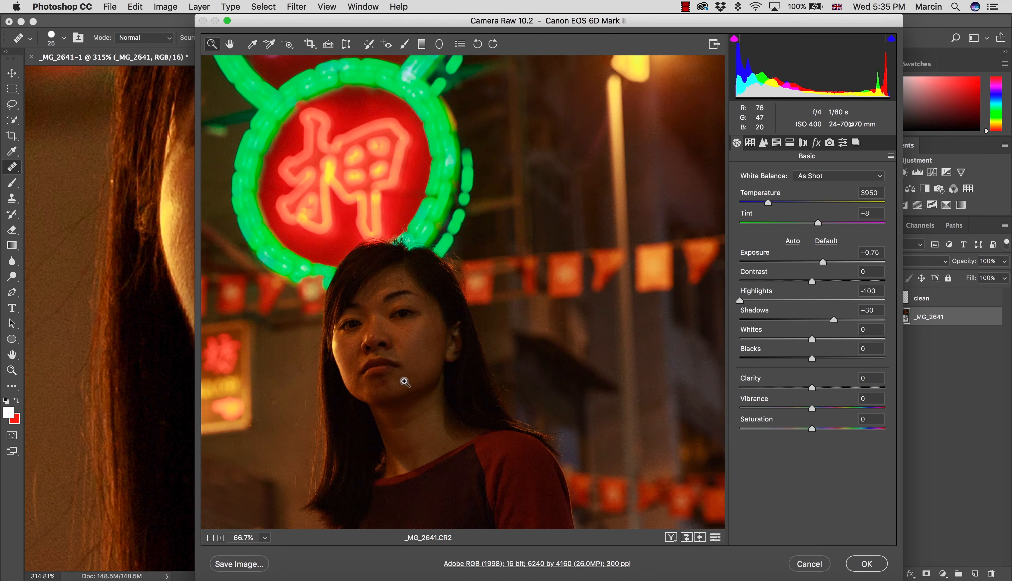
left_click_drag(413, 360, 489, 336)
left_click(490, 347)
left_click(490, 347)
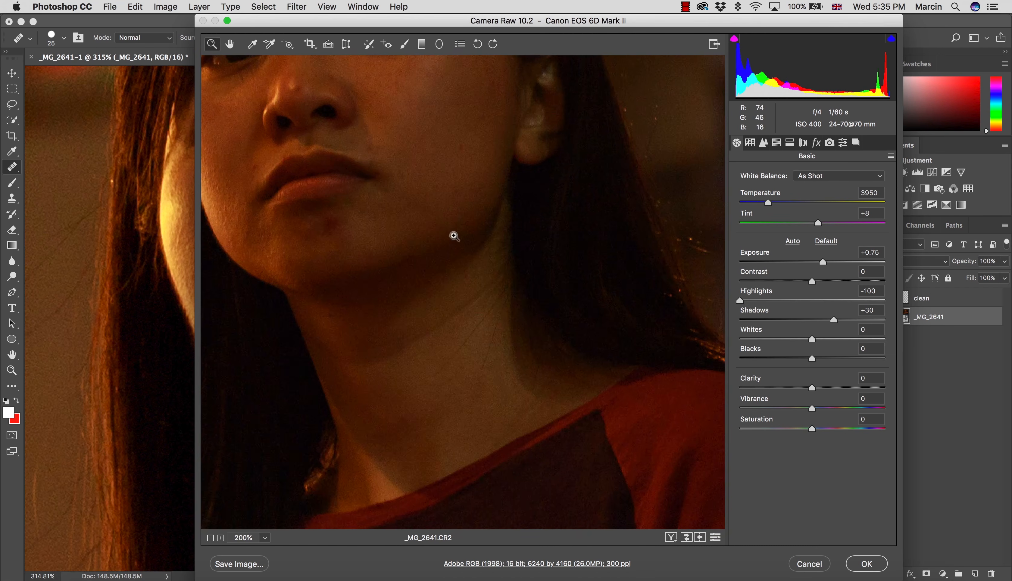
left_click_drag(440, 192, 544, 346)
left_click(527, 277)
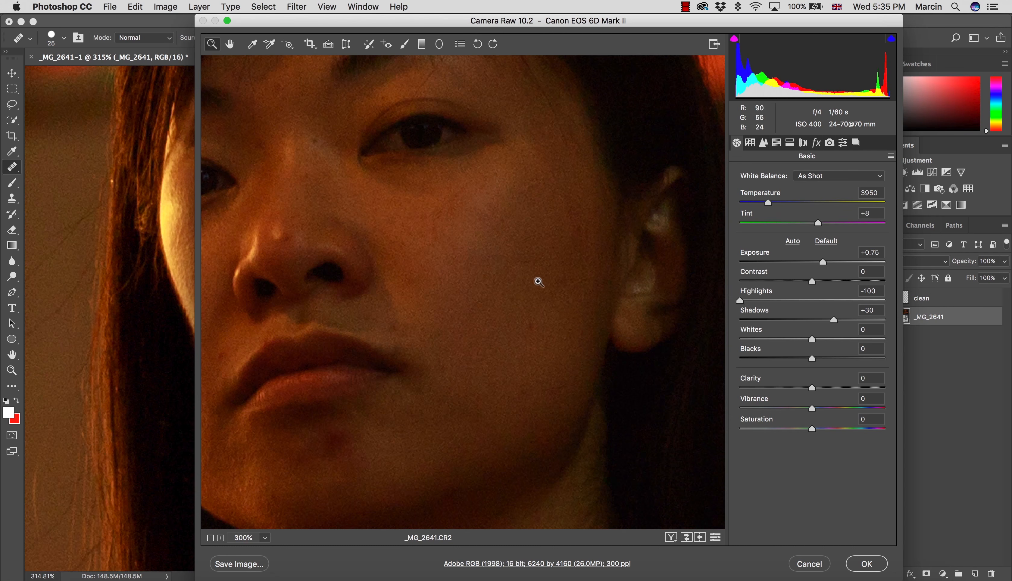
left_click(763, 143)
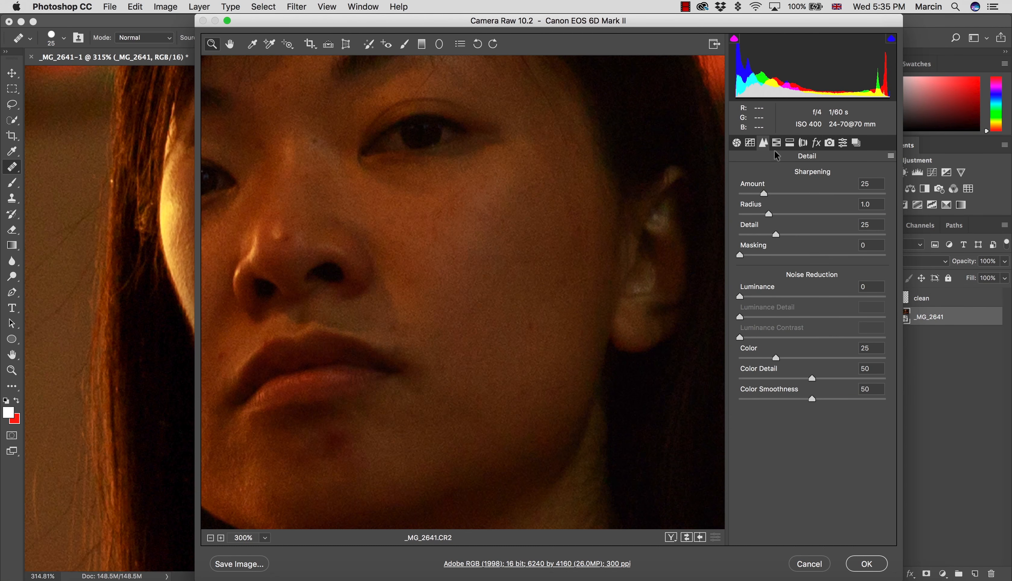
left_click_drag(762, 299, 774, 294)
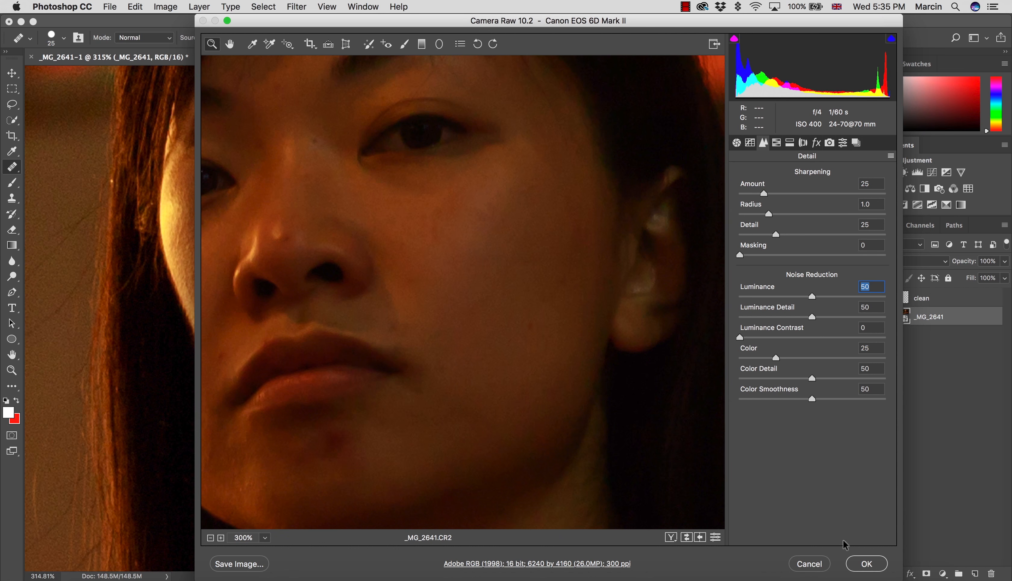
left_click(866, 564)
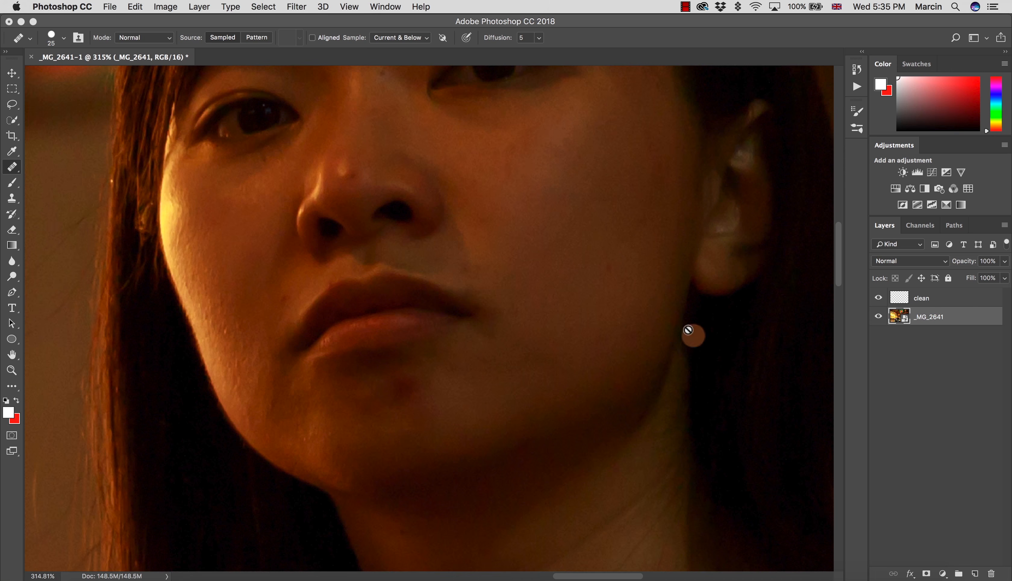
- On the clean layer, heal the skin marks on the cheek beside the woman's mouth, sampling nearby skin
left_click_drag(621, 234, 625, 373)
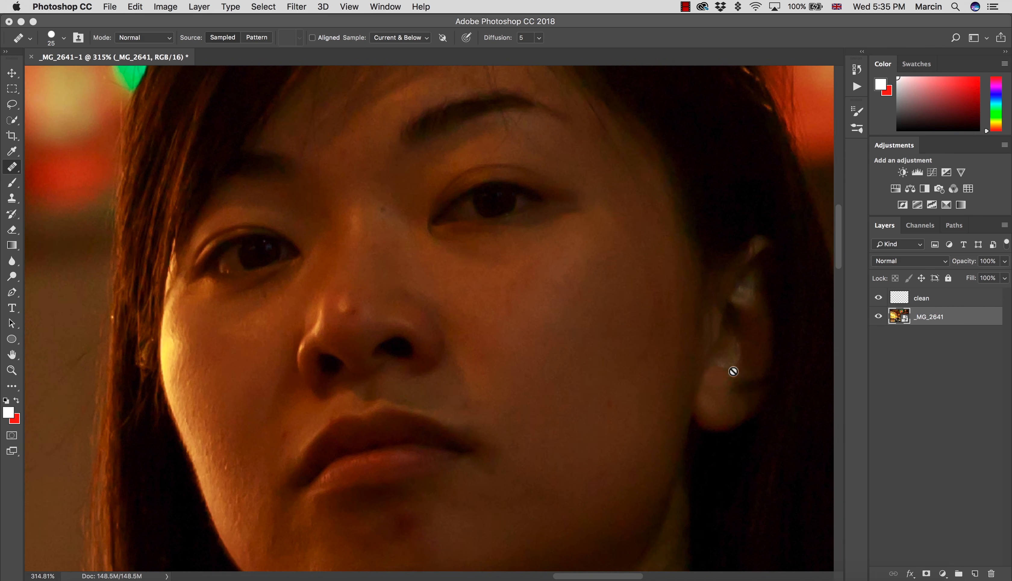
left_click(902, 300)
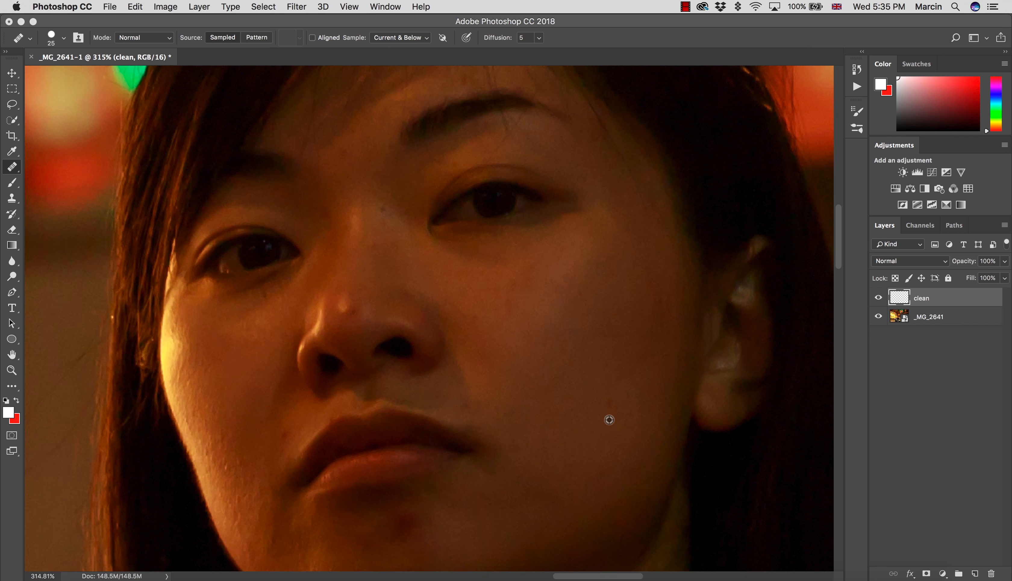
key("z")
mouse_move(602, 407)
left_mouse_down()
mouse_move(585, 429)
mouse_move(542, 438)
left_mouse_up()
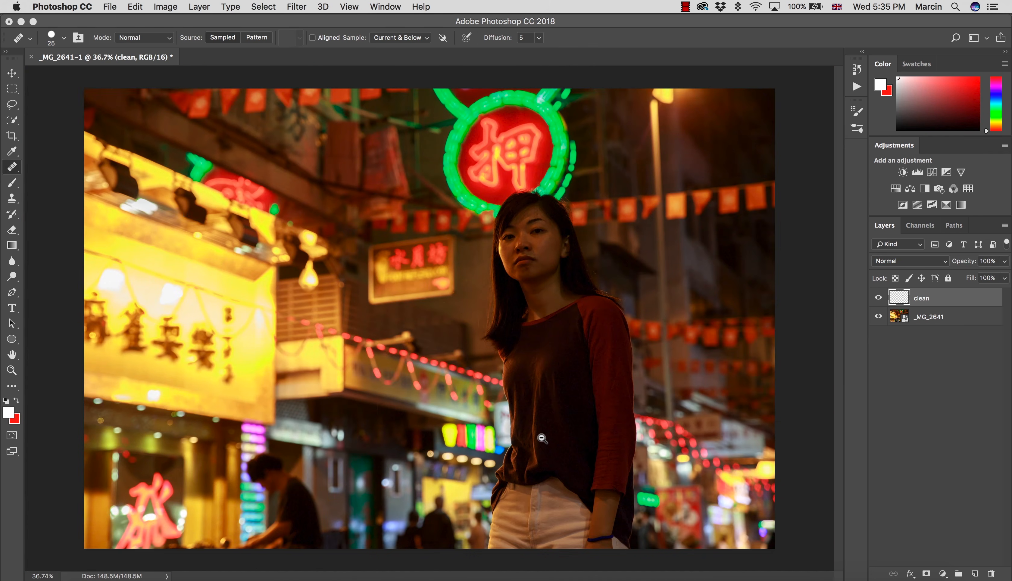
key("z")
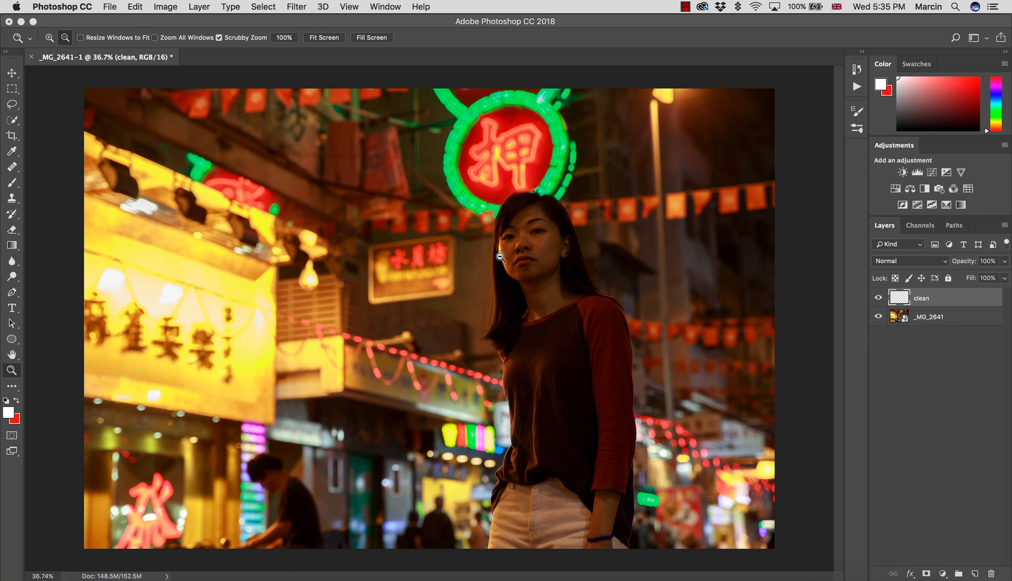
mouse_move(501, 258)
left_mouse_down()
mouse_move(559, 274)
mouse_move(494, 249)
left_mouse_up()
key("z")
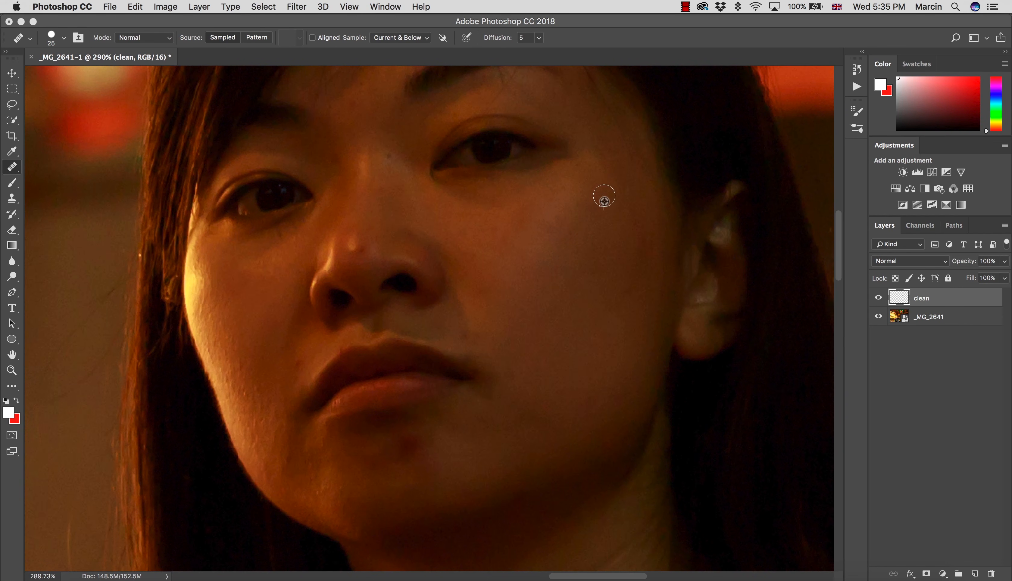
left_click(513, 404, "alt")
mouse_move(496, 416)
left_mouse_down()
mouse_move(488, 401)
mouse_move(510, 364)
left_mouse_up()
left_click(519, 393, "alt")
- Heal the spots on the woman's nose, the bridge of the nose and between the eyebrows with nearby skin samples
left_click(405, 227, "alt")
left_click_drag(406, 236, 408, 231)
left_click(380, 166, "alt")
left_click_drag(386, 158, 333, 156)
left_click(337, 165, "alt")
left_click(356, 119, "alt")
left_click_drag(353, 100, 352, 105)
- Reduce the Healing Brush size and heal the small marks on the woman's brightly lit cheek and jaw
left_click_drag(492, 365, 568, 379)
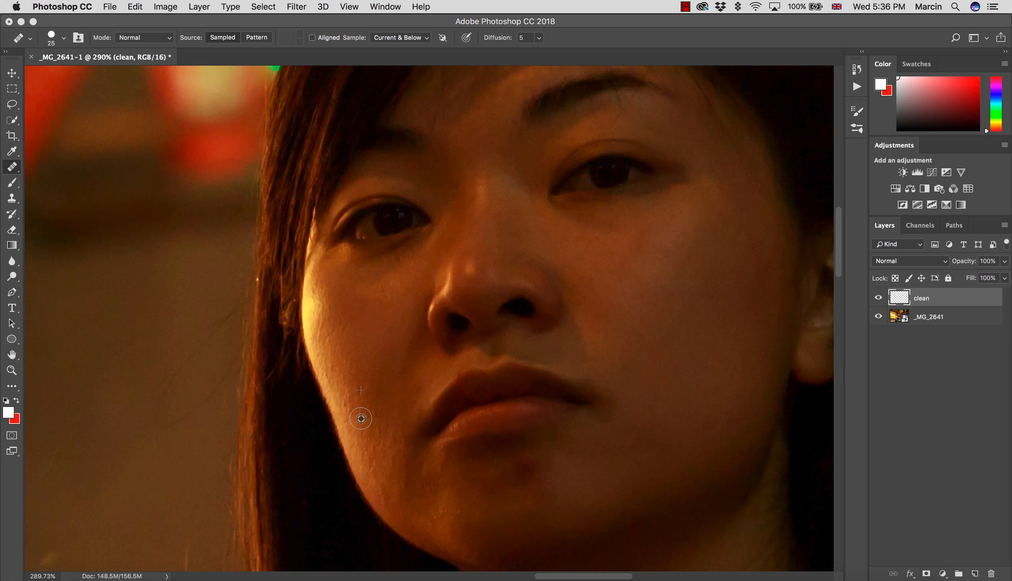
left_click(381, 391)
key("bracketleft")
left_click(391, 458)
scroll(429, 472, "down", 5)
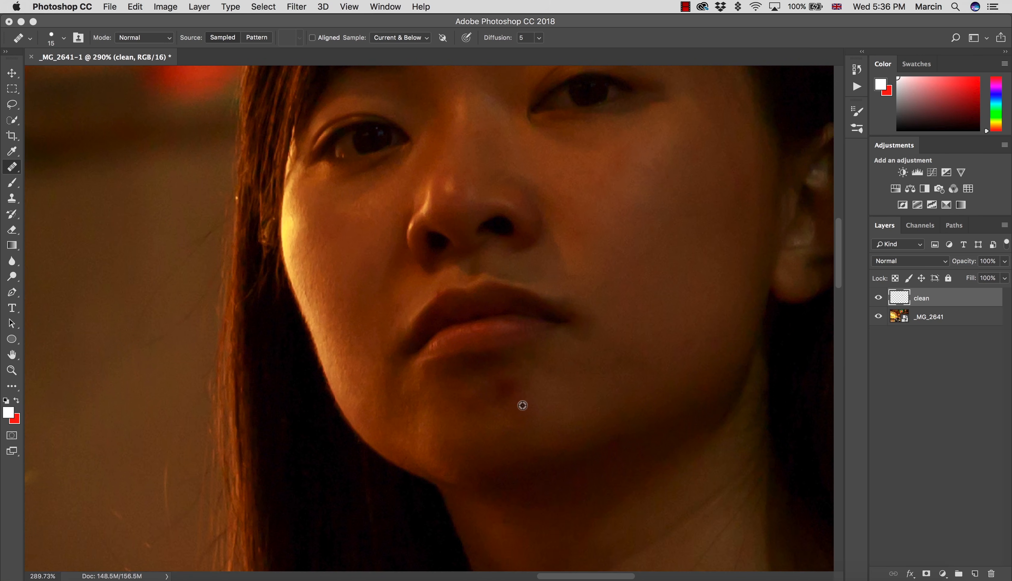
- Heal away the stray hairs hanging over the middle of the woman's forehead with a size 15 Healing Brush
key("bracketright")
key("space")
left_click_drag(583, 231, 564, 282)
key("bracketleft")
key("bracketleft")
key("bracketleft")
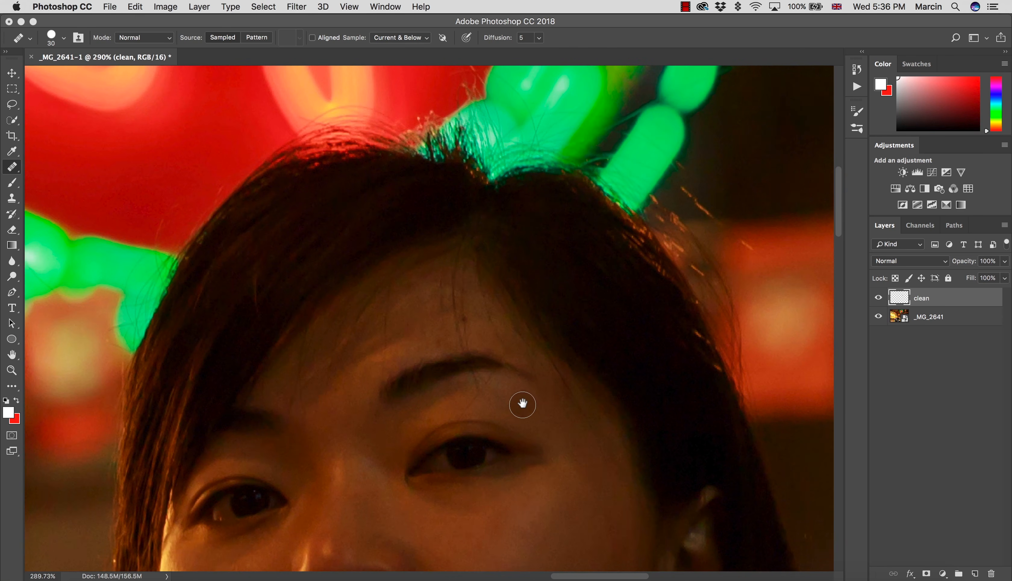
key("space")
left_click_drag(461, 283, 465, 299)
mouse_move(459, 263)
left_mouse_down()
mouse_move(461, 305)
mouse_move(443, 306)
left_mouse_up()
- Heal the remaining spots and fine hairs around the woman's eyebrows and along the hairline, resampling skin for each area
left_click(494, 388, "alt")
left_click_drag(475, 405, 470, 411)
left_click(515, 345)
left_click(487, 338, "alt")
left_click(493, 318)
left_click(366, 388, "alt")
left_click(383, 373)
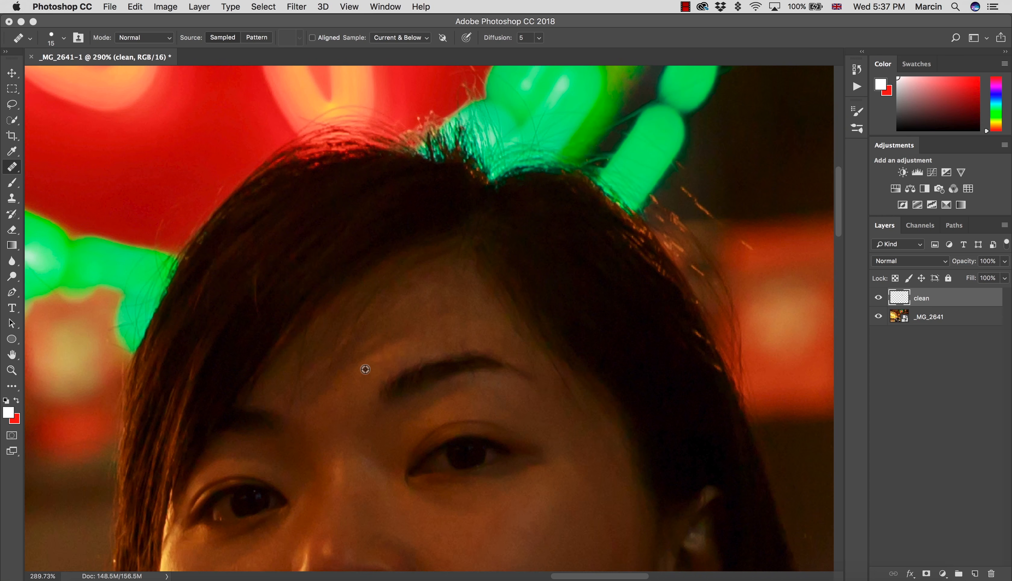
left_click(308, 410, "alt")
left_click_drag(293, 401, 295, 368)
- Review the retouched face in a wider view and again close up
key("z")
left_click_drag(370, 403, 346, 412)
left_click_drag(418, 460, 377, 446)
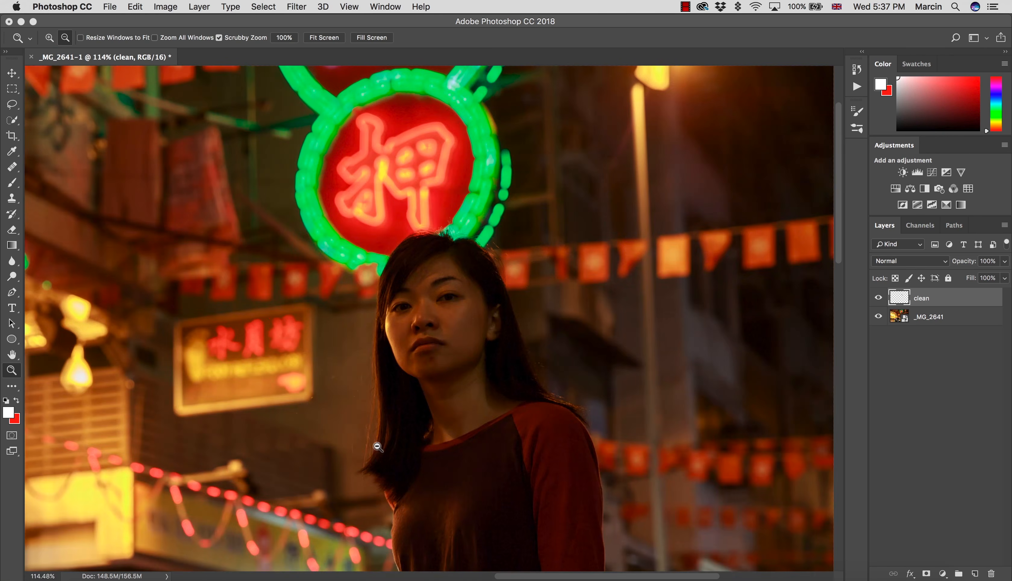
key("z")
left_click_drag(474, 326, 436, 427)
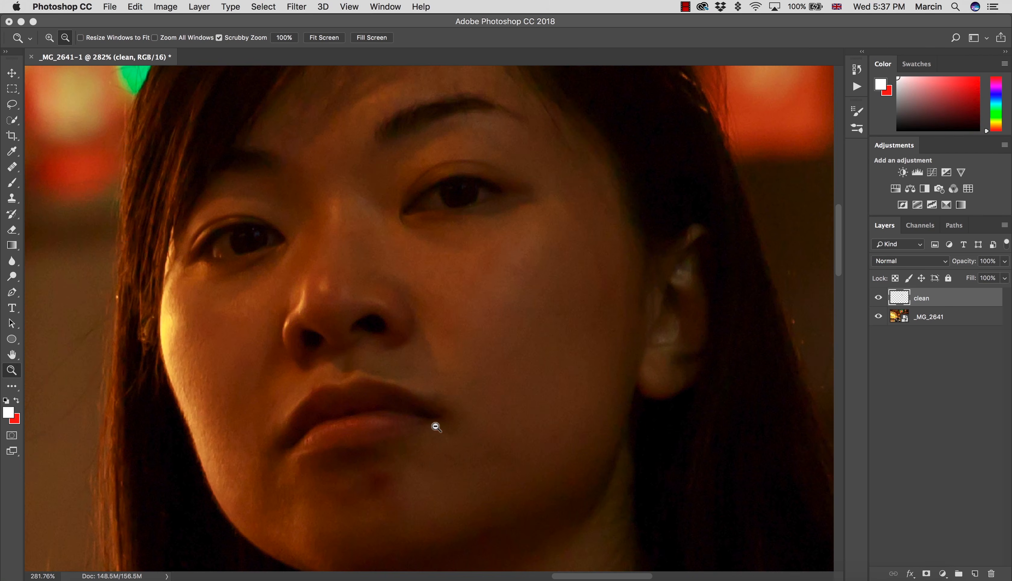
- Set the Clone Stamp to sample Current & Below and clone clean skin over the mark on the woman's chin below the lips
key("s")
key("bracketright")
key("bracketright")
key("bracketright")
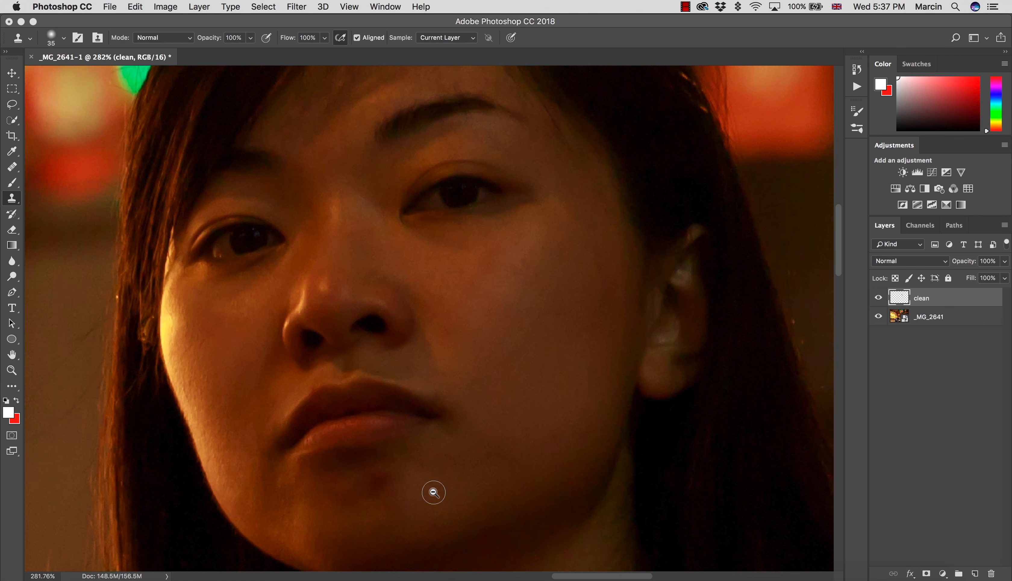
left_click(434, 37)
left_click(442, 45)
left_click(390, 512, "alt")
mouse_move(382, 490)
left_mouse_down()
mouse_move(378, 478)
mouse_move(390, 481)
left_mouse_up()
left_click(375, 500, "alt")
mouse_move(601, 207)
left_mouse_down()
mouse_move(556, 130)
mouse_move(566, 147)
left_mouse_up()
key("alt+space")
left_click_drag(494, 358, 377, 361)
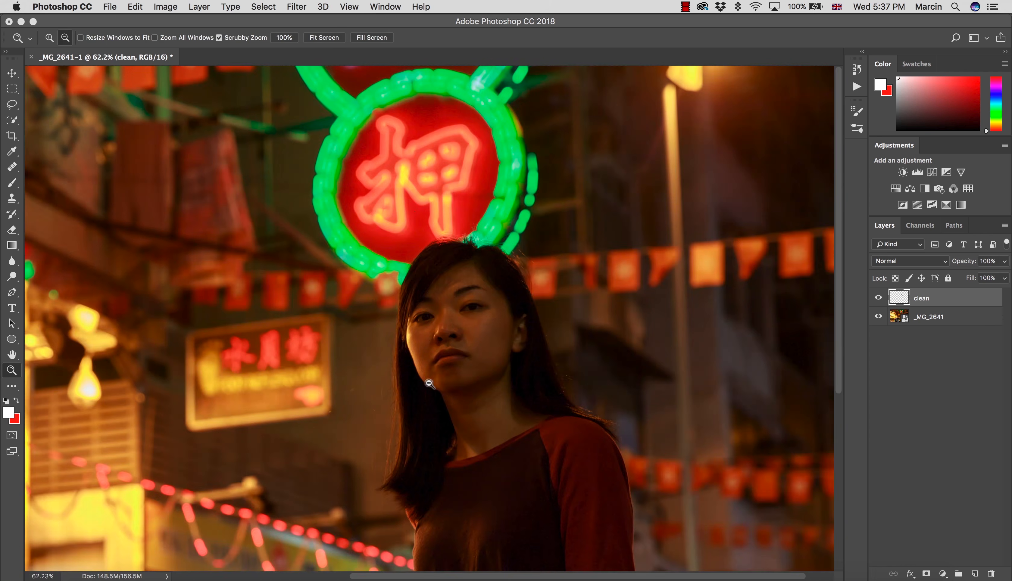
left_click_drag(496, 444, 450, 446)
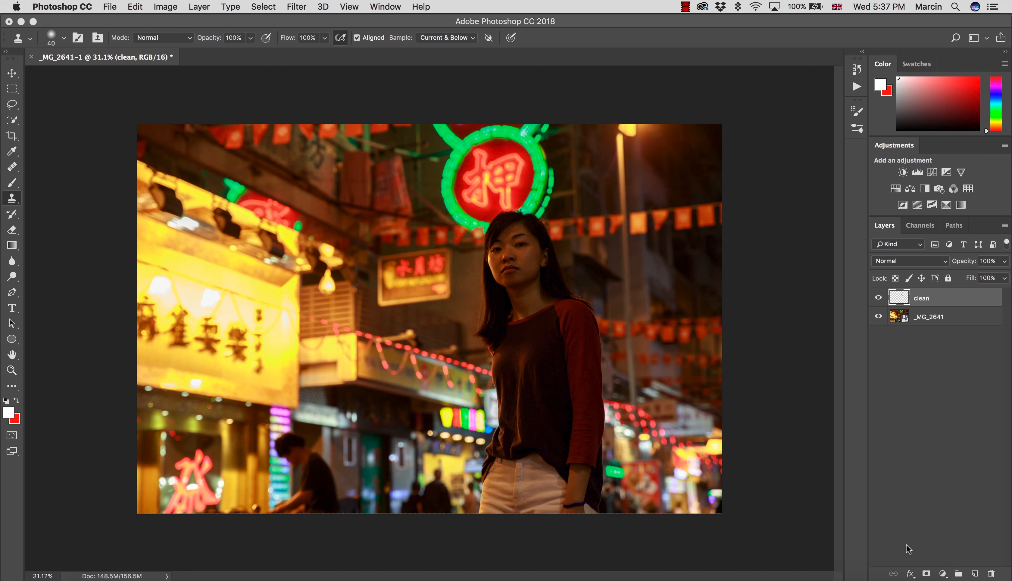
- Stamp all visible layers into a new layer above the clean layer and name it low
key("super+alt+shift+e")
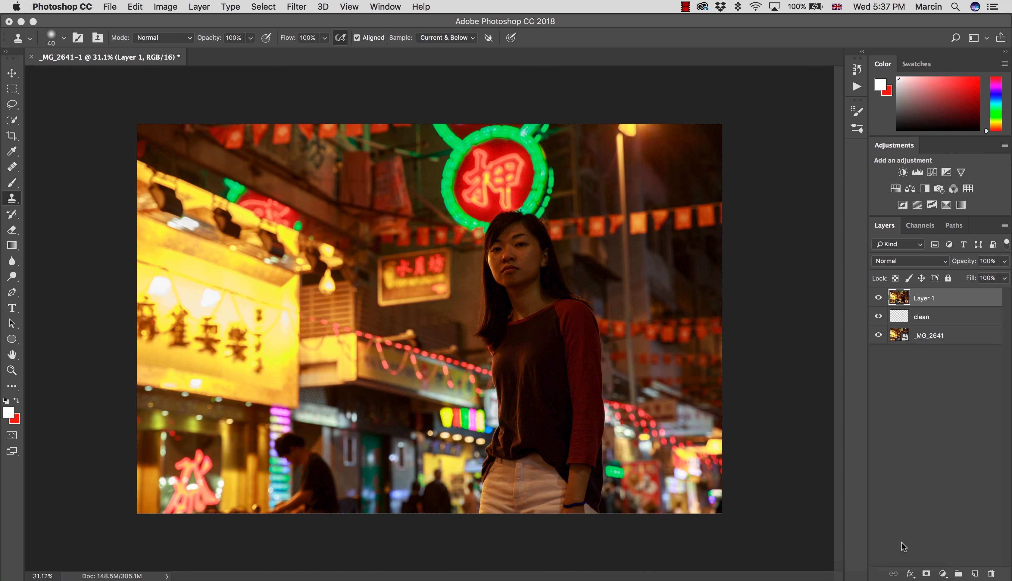
double_click(922, 298)
type("low")
key("Return")
- Duplicate the low layer and name the copy high
key("super+j")
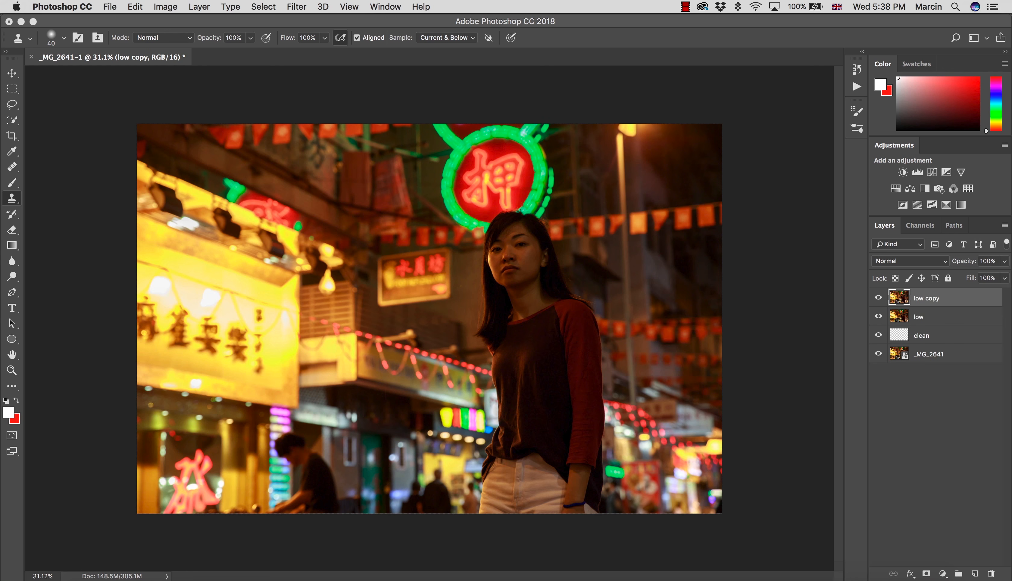
double_click(921, 302)
type("high")
key("Return")
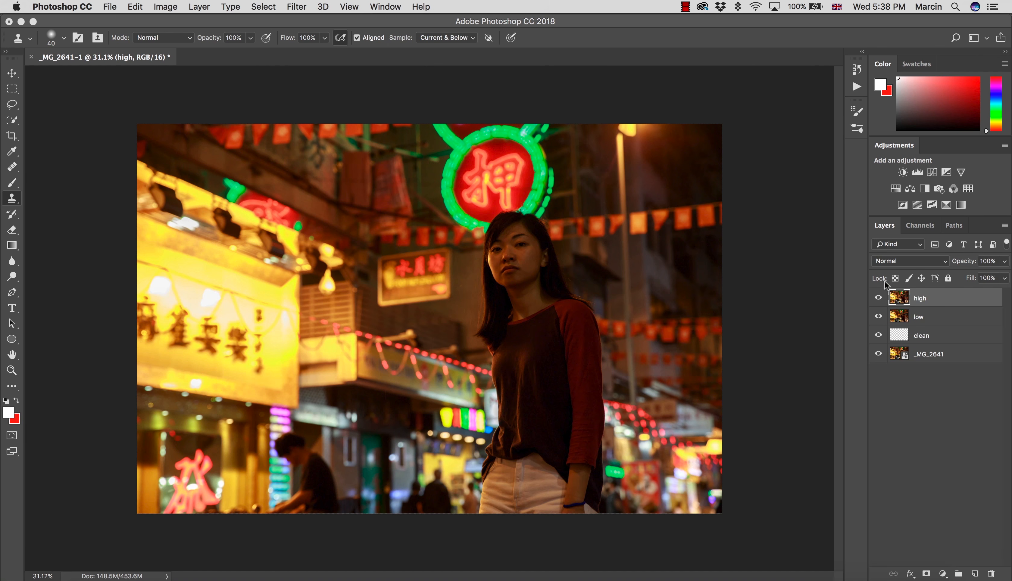
- Hide the high layer and apply a Gaussian Blur with a 6-pixel radius to the low layer
left_click(879, 301)
left_click(898, 321)
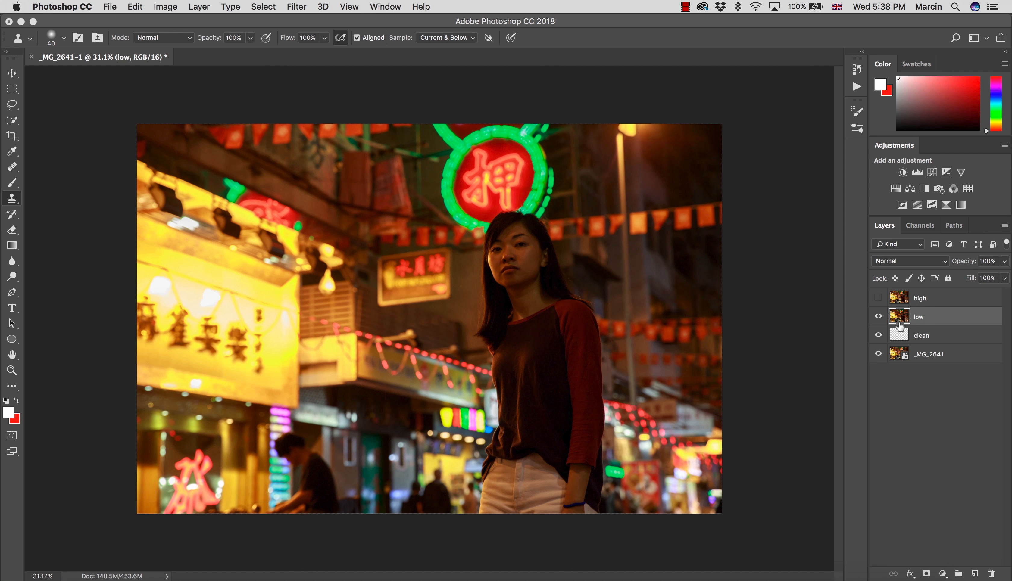
left_click(298, 7)
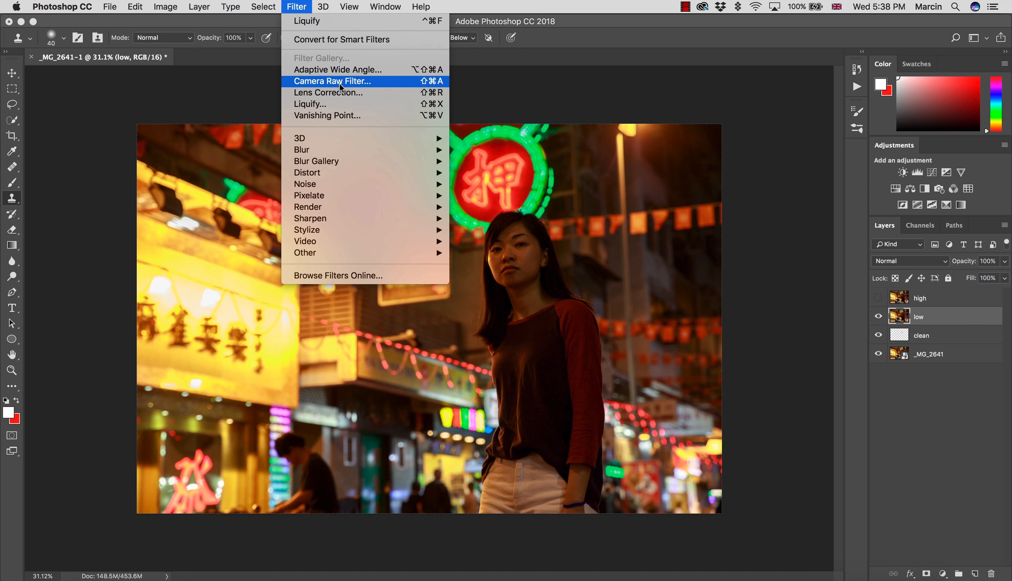
mouse_move(402, 151)
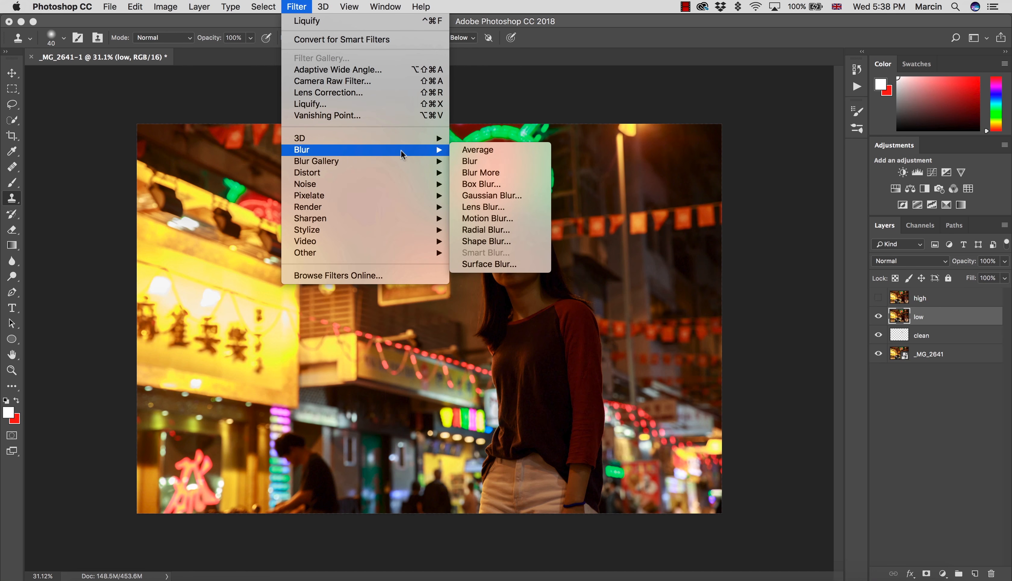
left_click(473, 195)
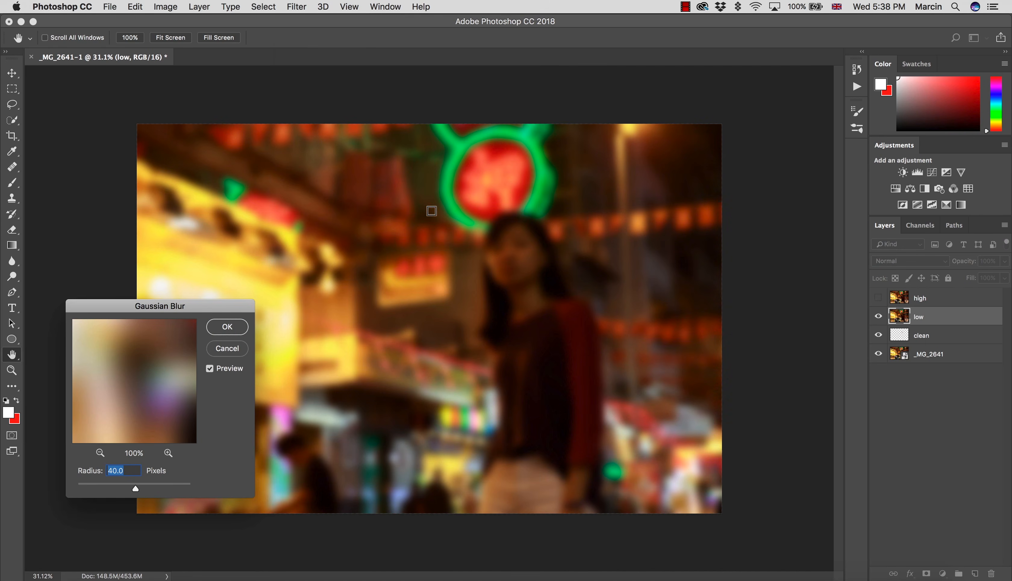
type("6")
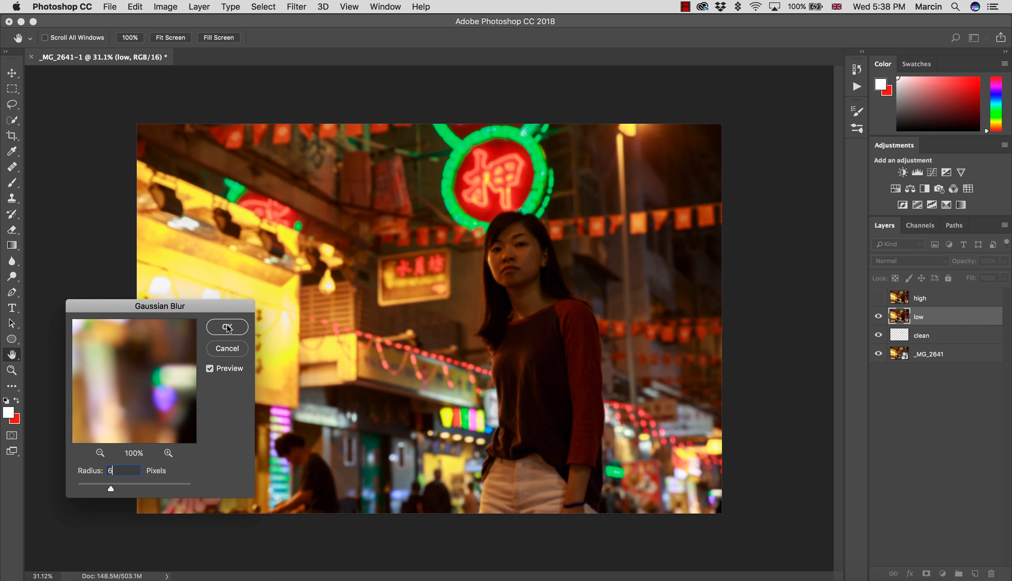
key("Return")
- Show and select the high layer, comparing the woman's face with and without it in a closer view
key("s")
key("z")
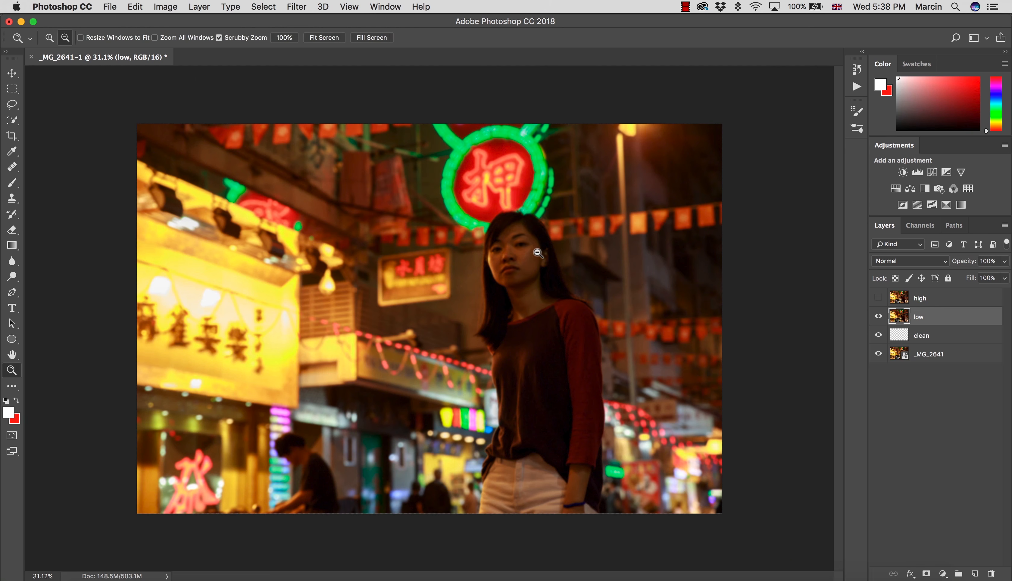
left_click_drag(528, 248, 606, 268)
left_click(878, 297)
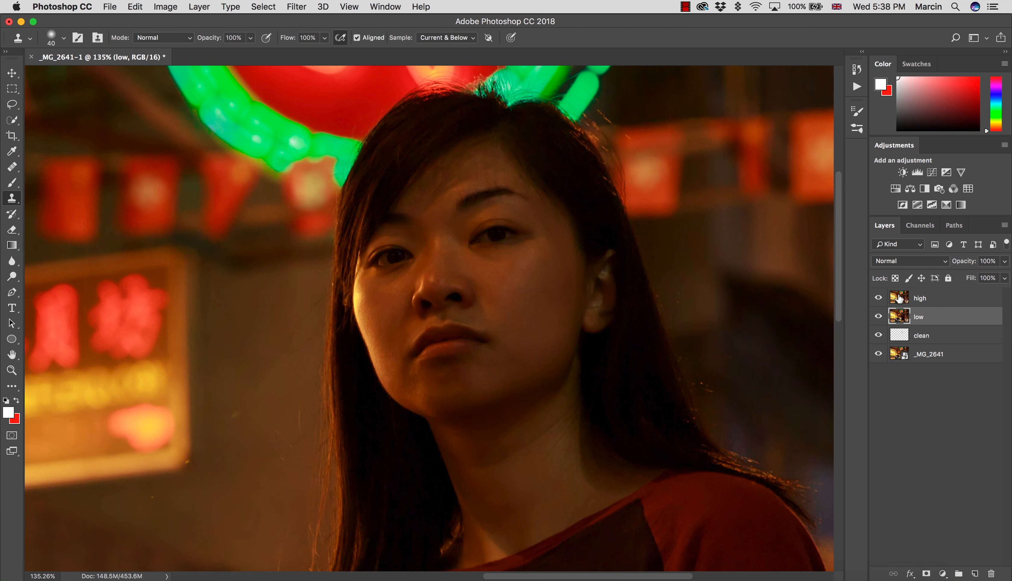
left_click(900, 302)
left_click(878, 298)
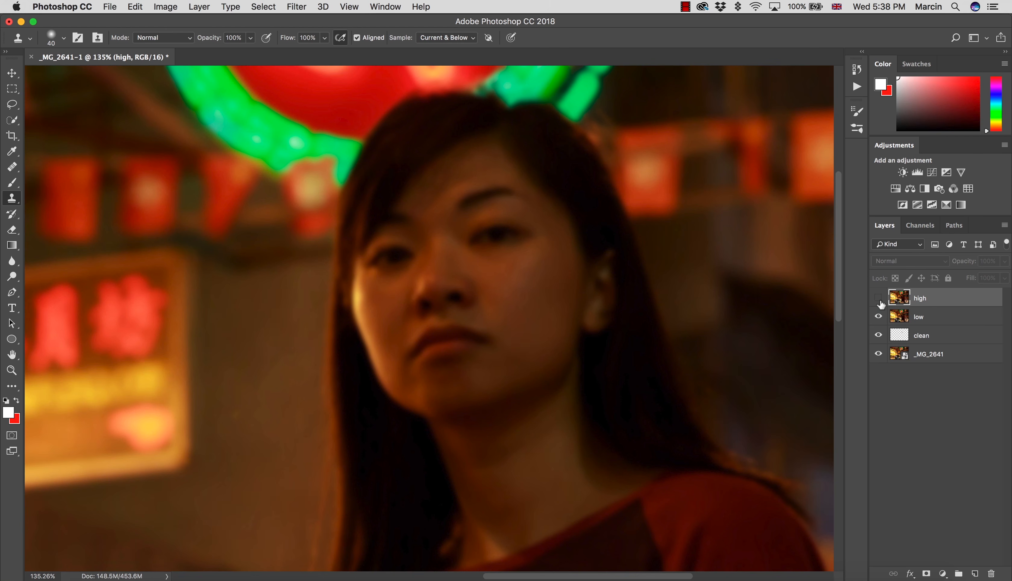
left_click(878, 299)
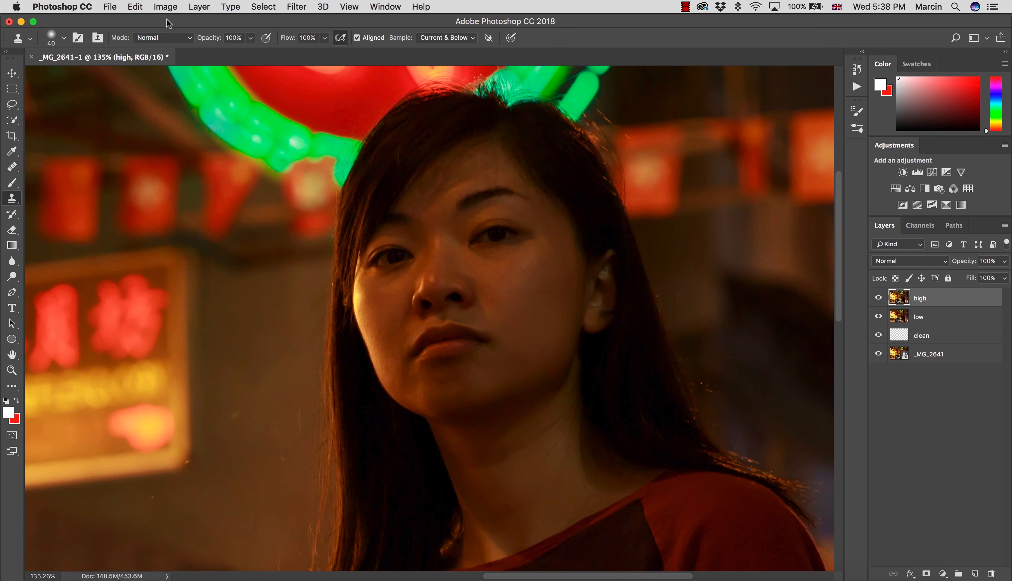
- Set up Apply Image on the high layer with the low layer as inverted source, Add blending, scale 2 and offset 0
left_click(165, 5)
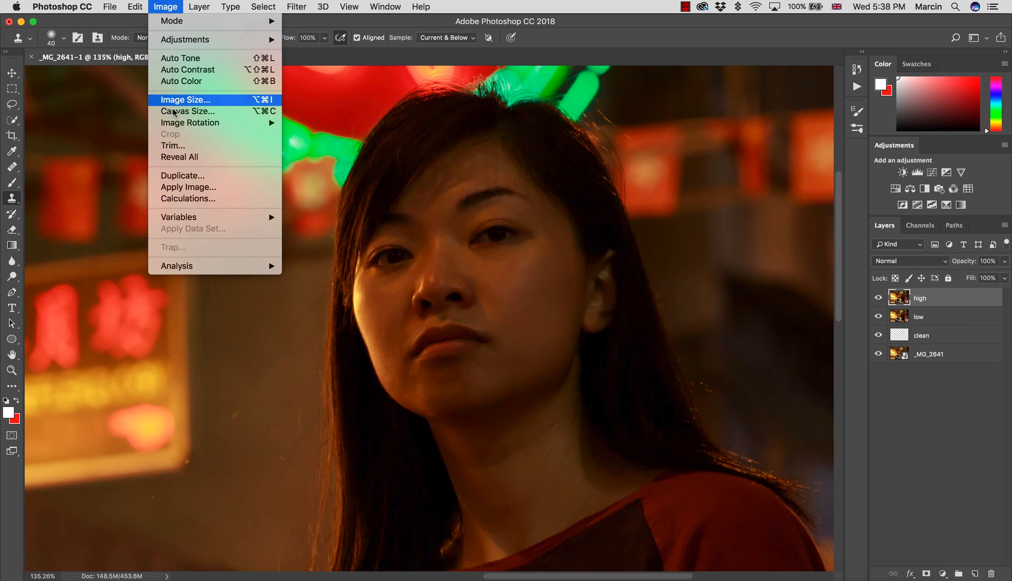
left_click(204, 185)
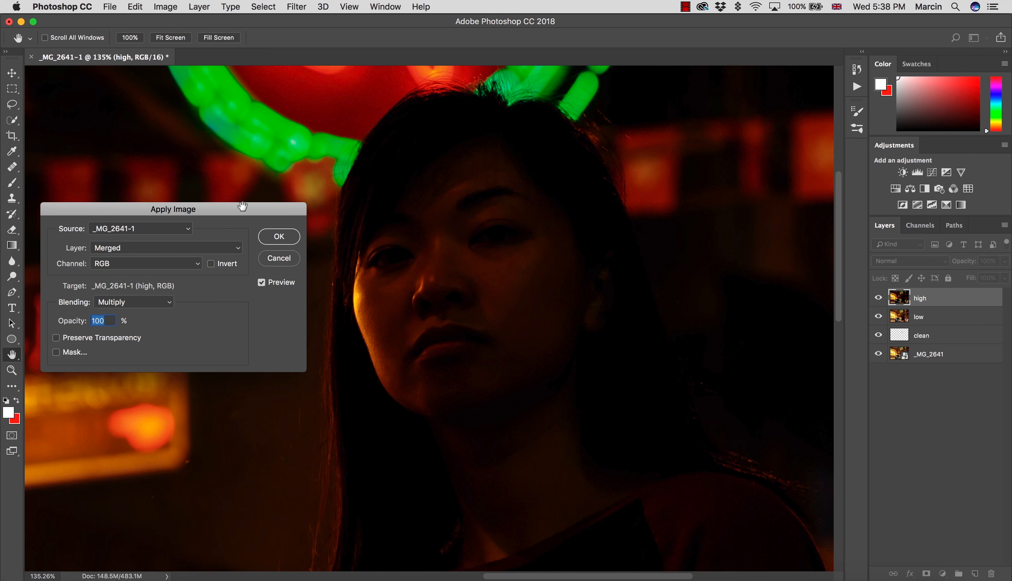
left_click(136, 252)
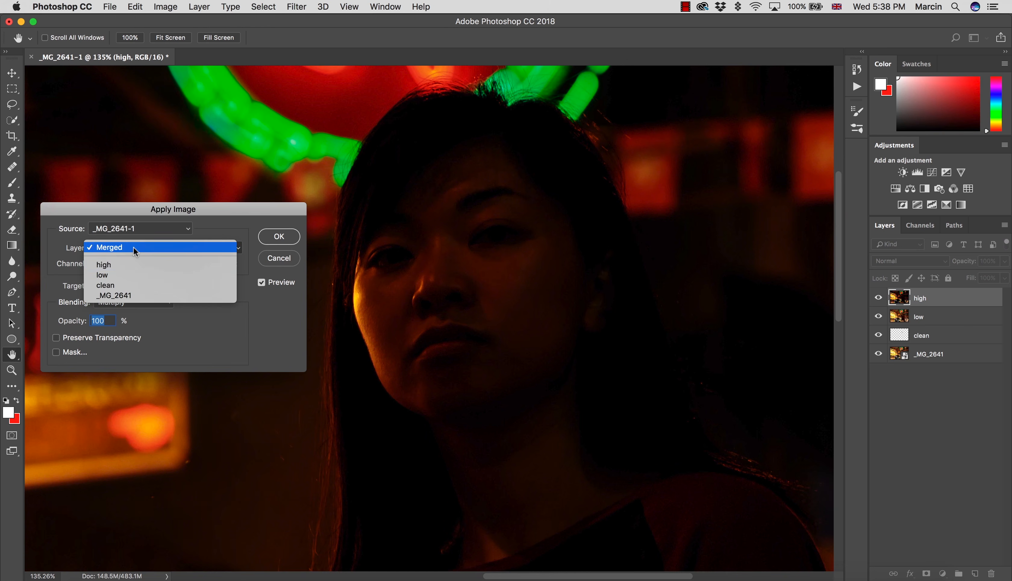
left_click(128, 276)
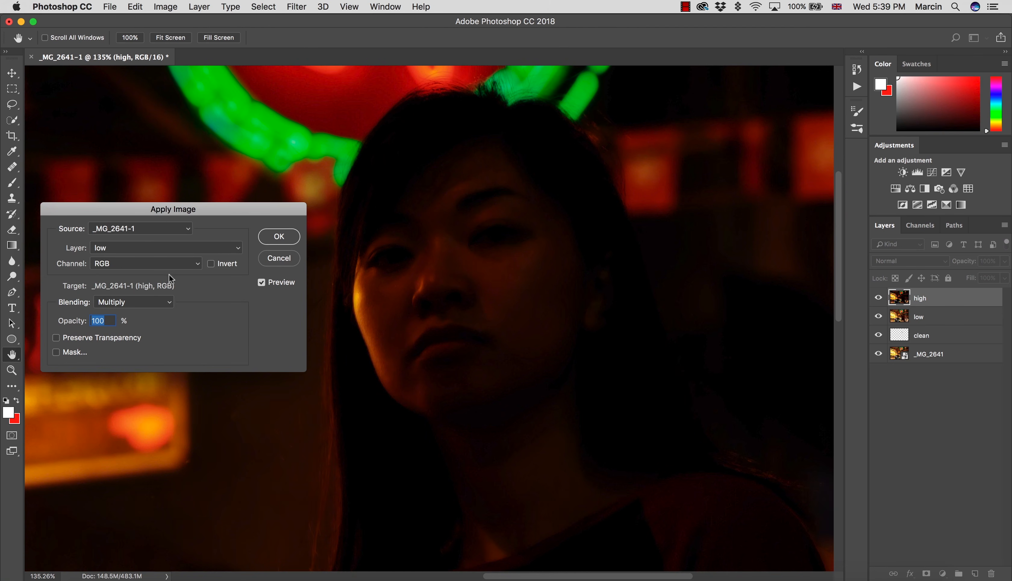
left_click(120, 302)
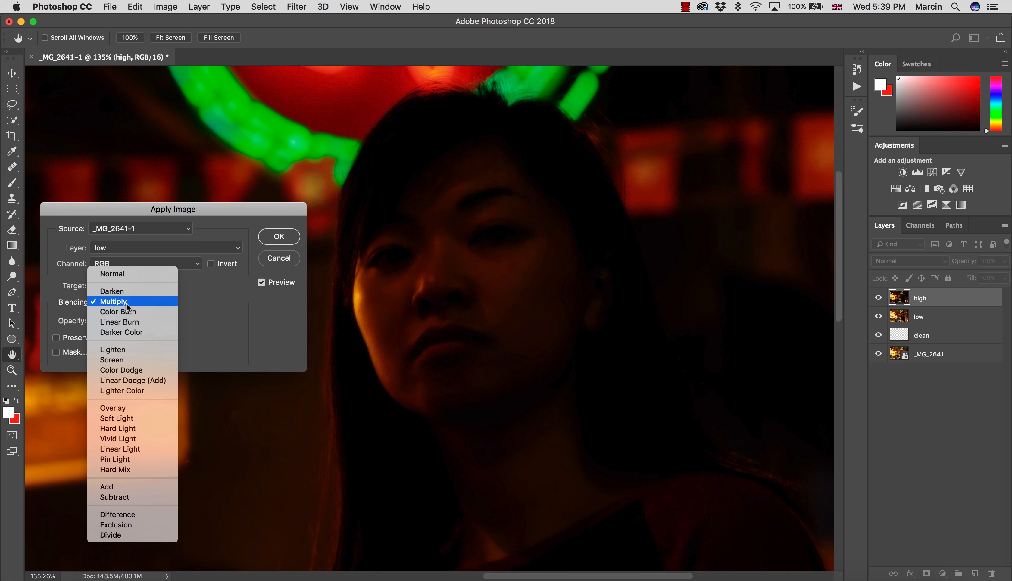
left_click(114, 487)
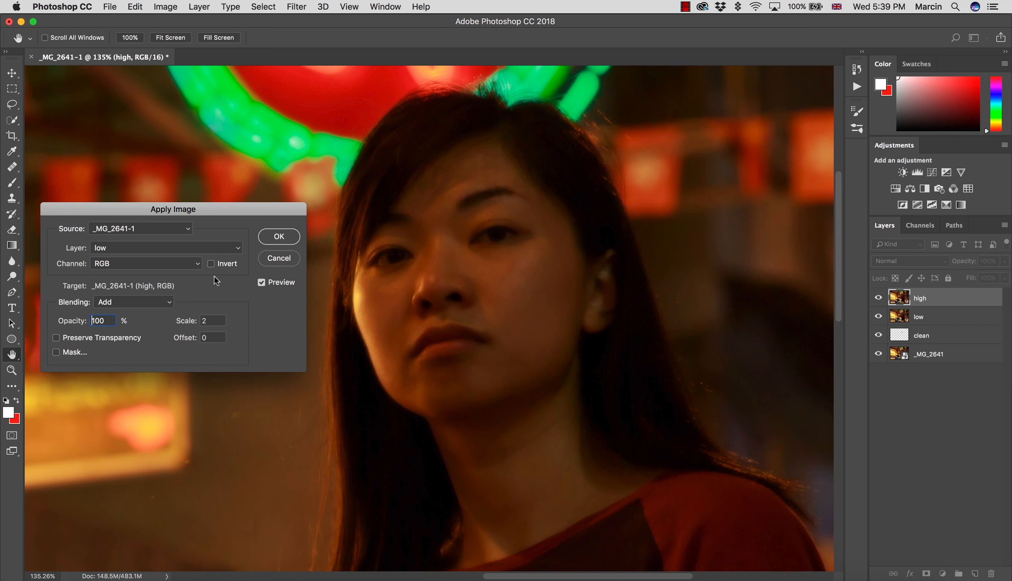
left_click(211, 263)
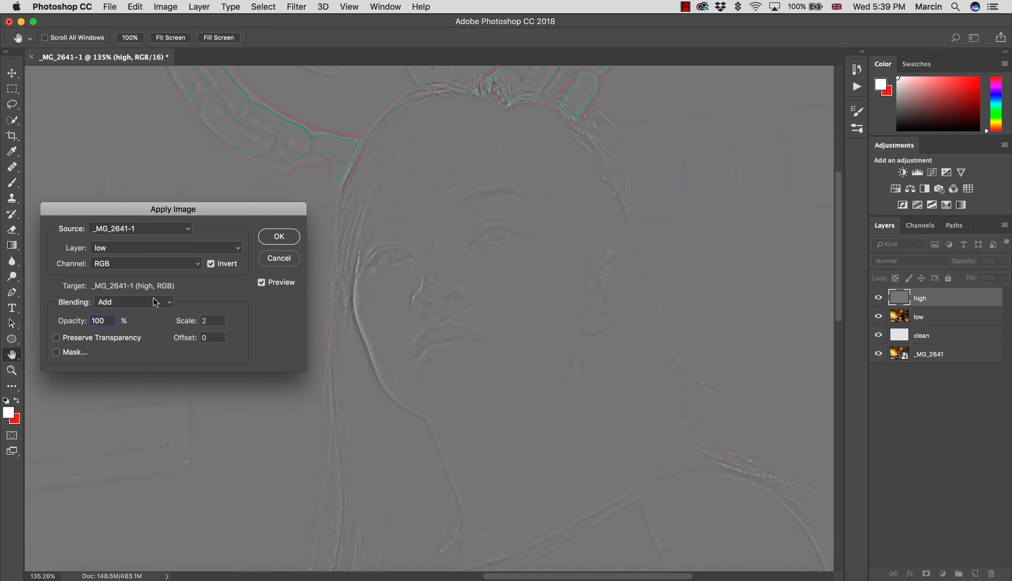
- Try Subtract blending with scale 2 and offset 128 in Apply Image, and return to Add with Invert enabled
left_click(154, 308)
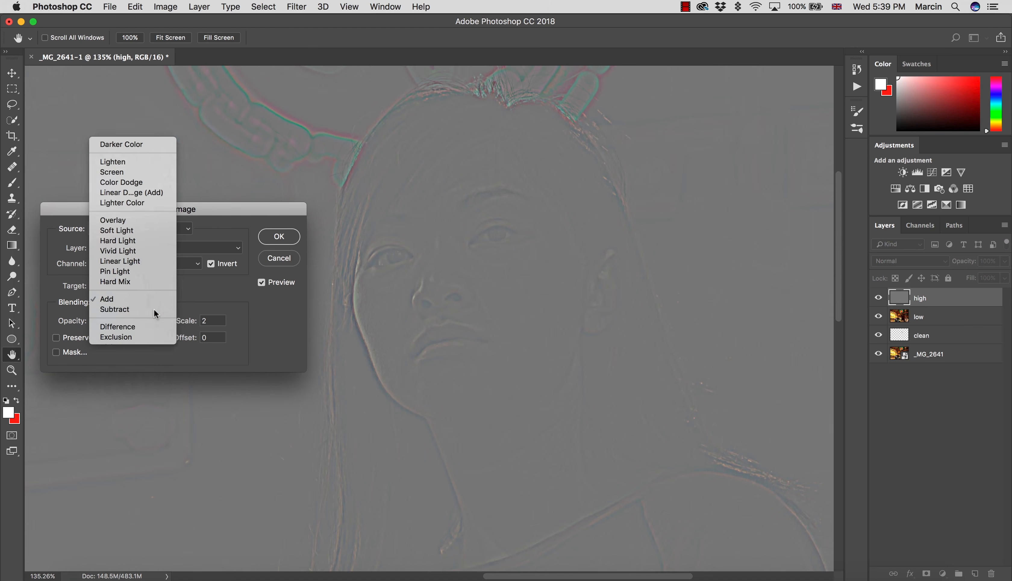
left_click(152, 313)
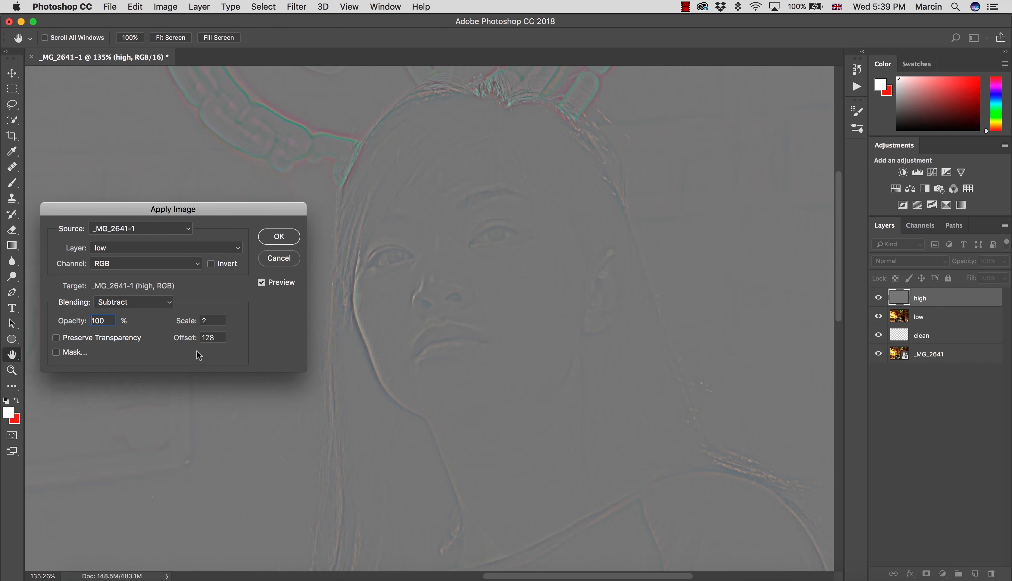
left_click(148, 307)
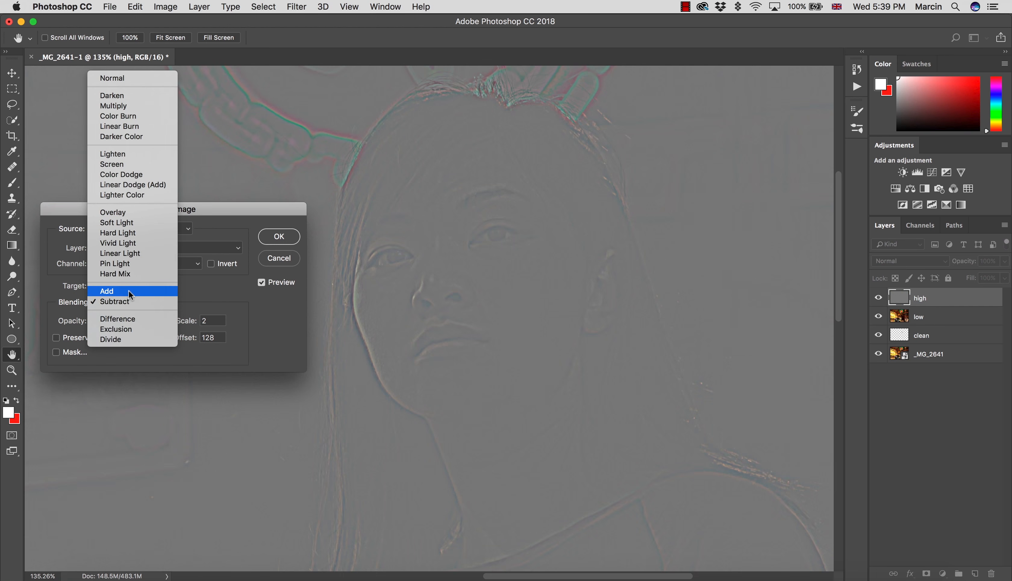
left_click(129, 290)
left_click(211, 265)
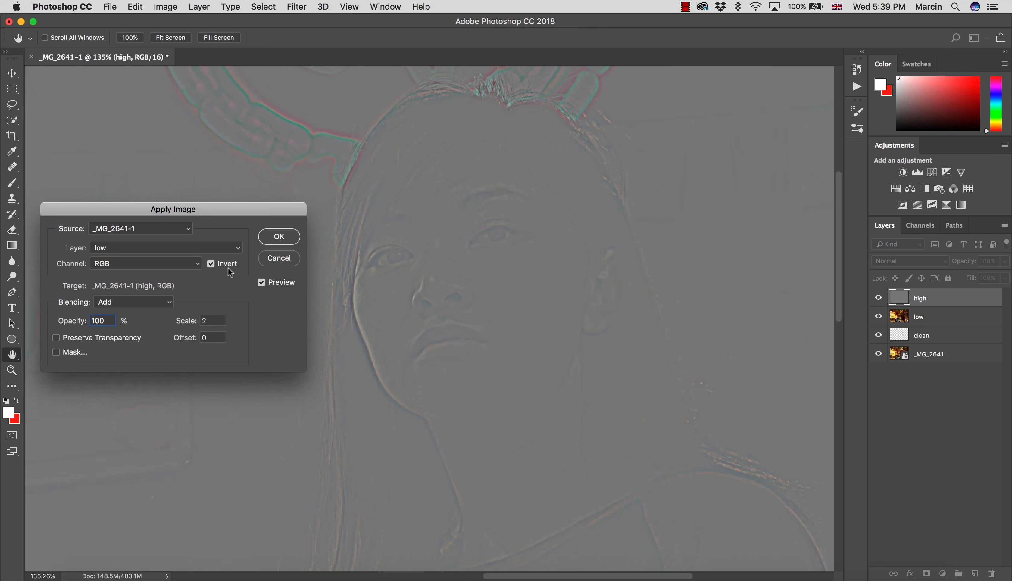
- Apply the Apply Image settings and change the high layer's blend mode to Linear Light
left_click(277, 236)
key("s")
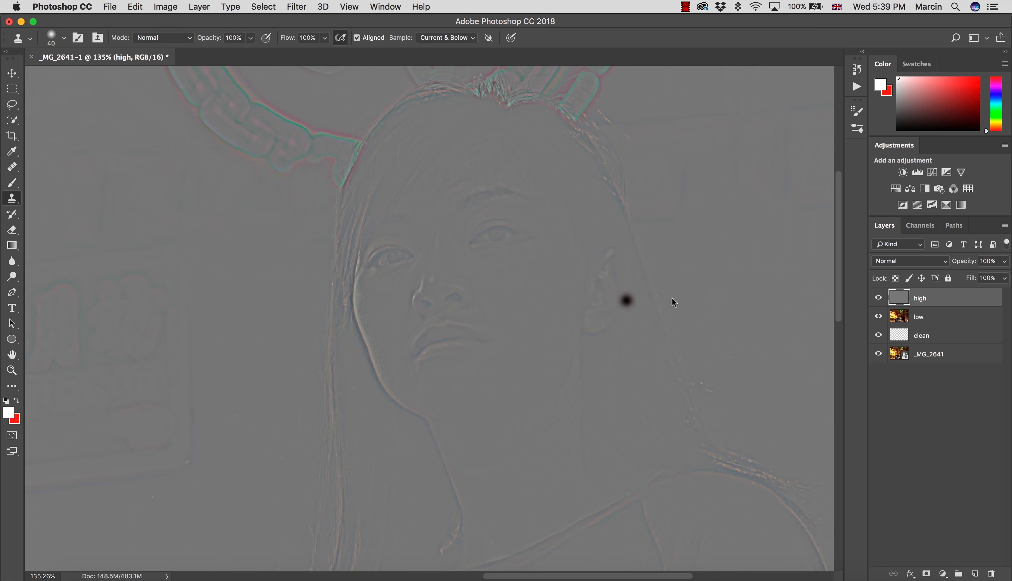
left_click(911, 261)
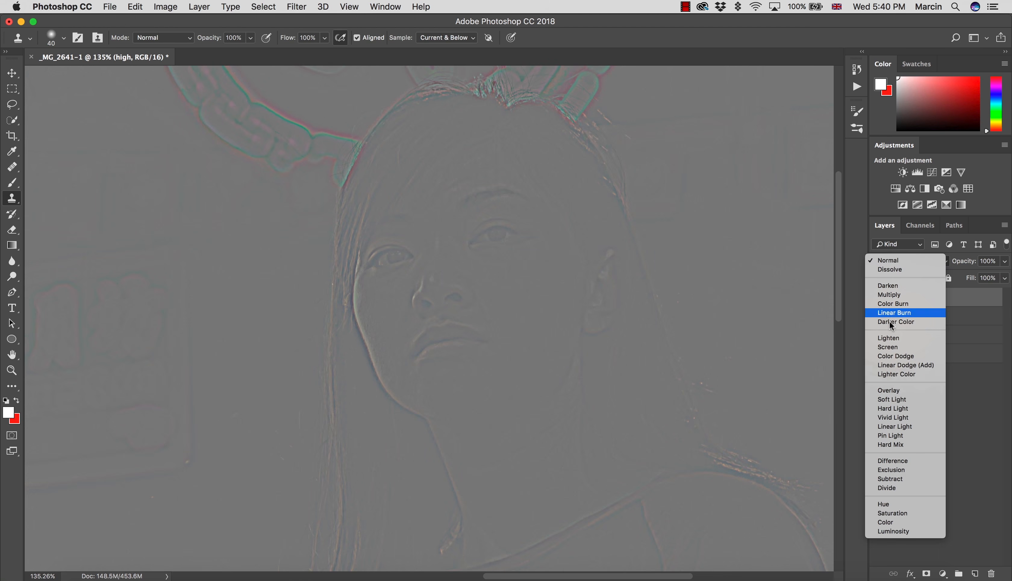
left_click(909, 427)
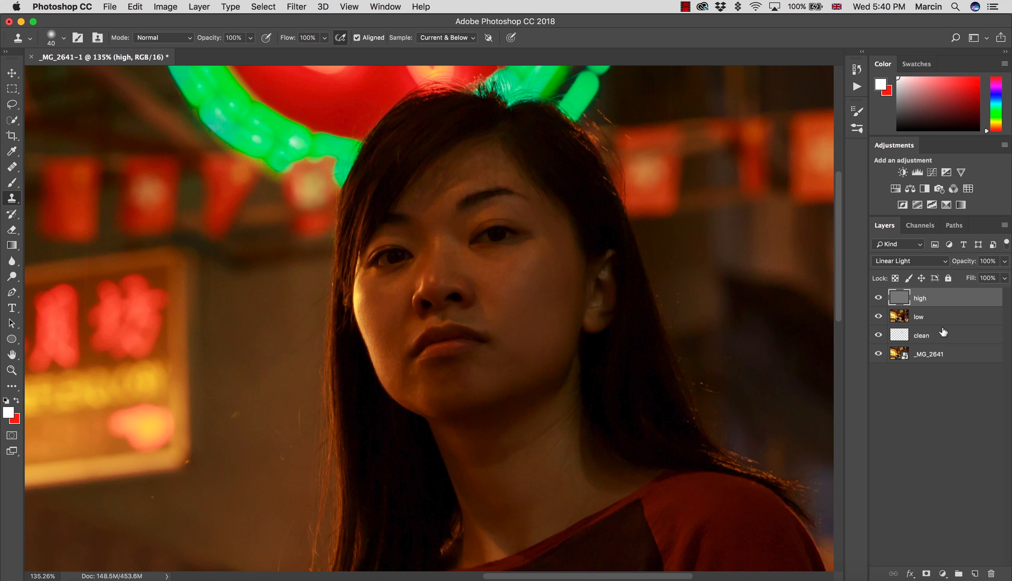
- Group the high and low layers and name the group fs
left_click(940, 317, "shift")
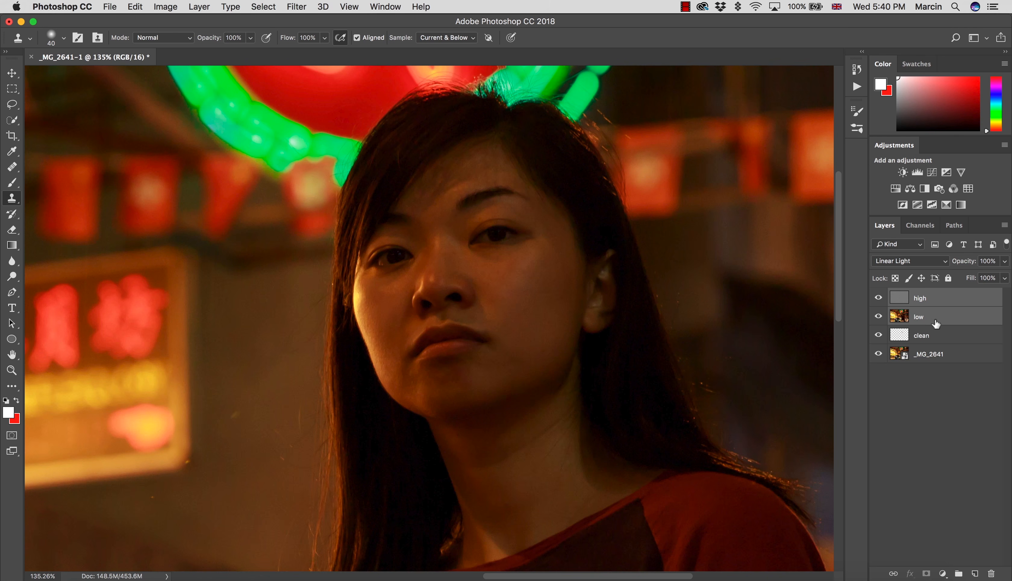
key("super+g")
double_click(920, 297)
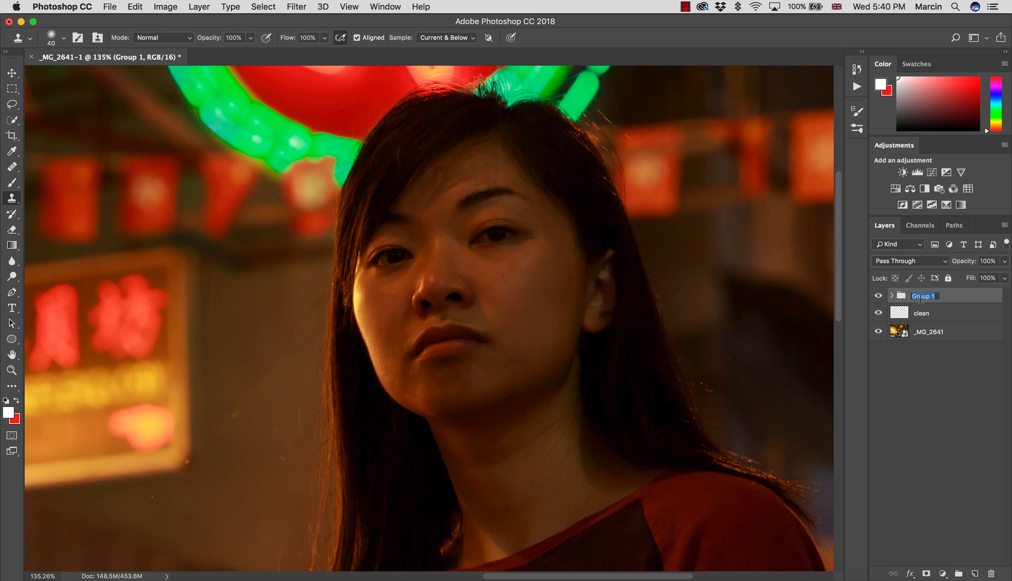
type("fs")
key("Return")
- Select the high layer inside the fs group and set the Clone Stamp to size 50, sampling only the current layer
key("z")
left_click_drag(505, 267, 540, 279)
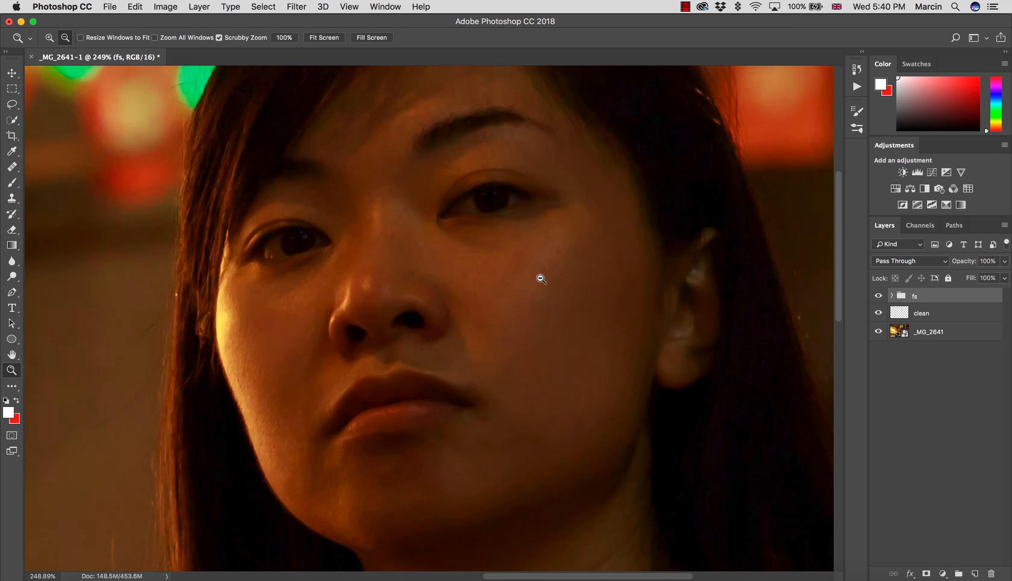
key("s")
left_click(892, 297)
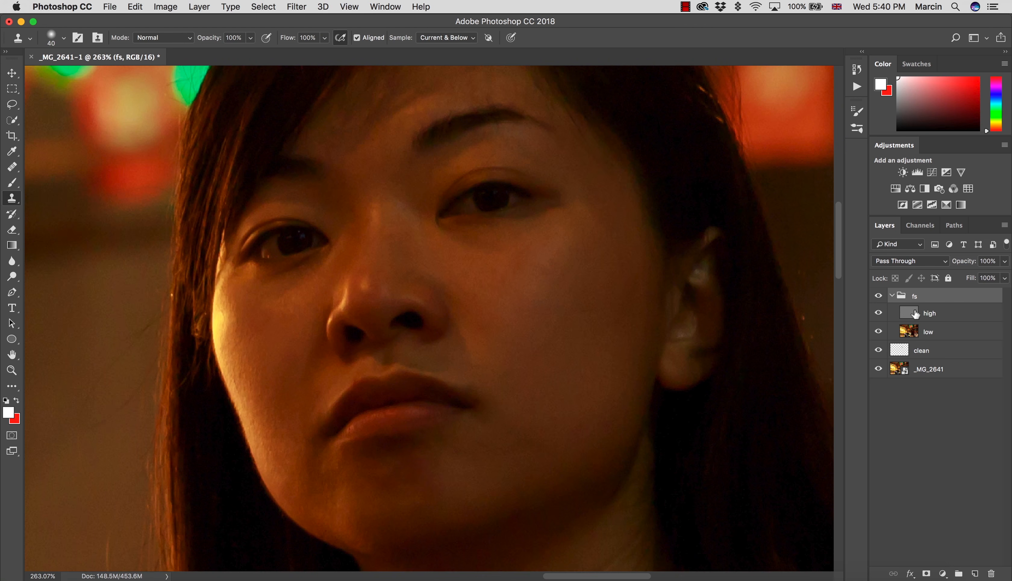
left_click(911, 313)
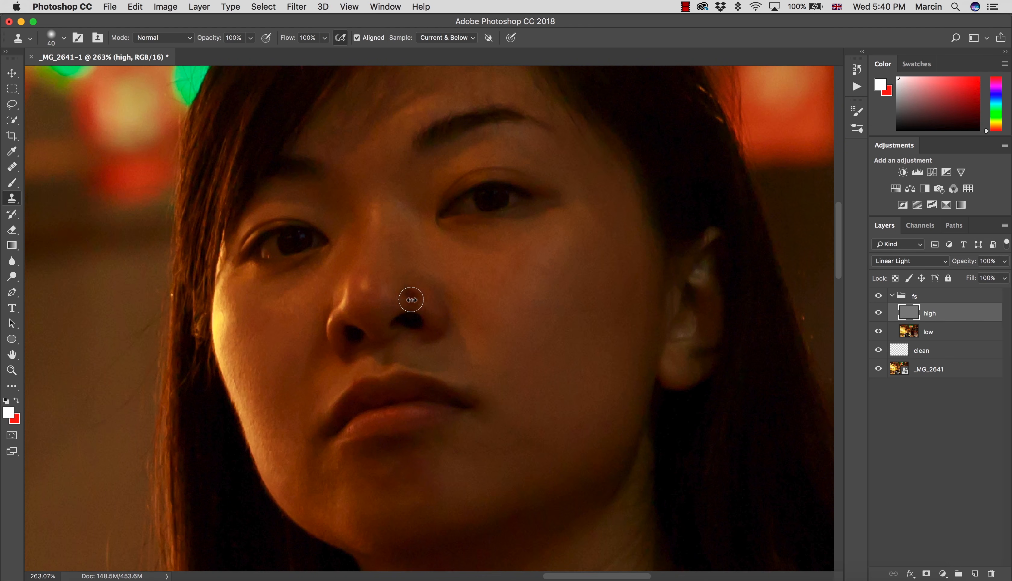
key("bracketright")
left_click(444, 38)
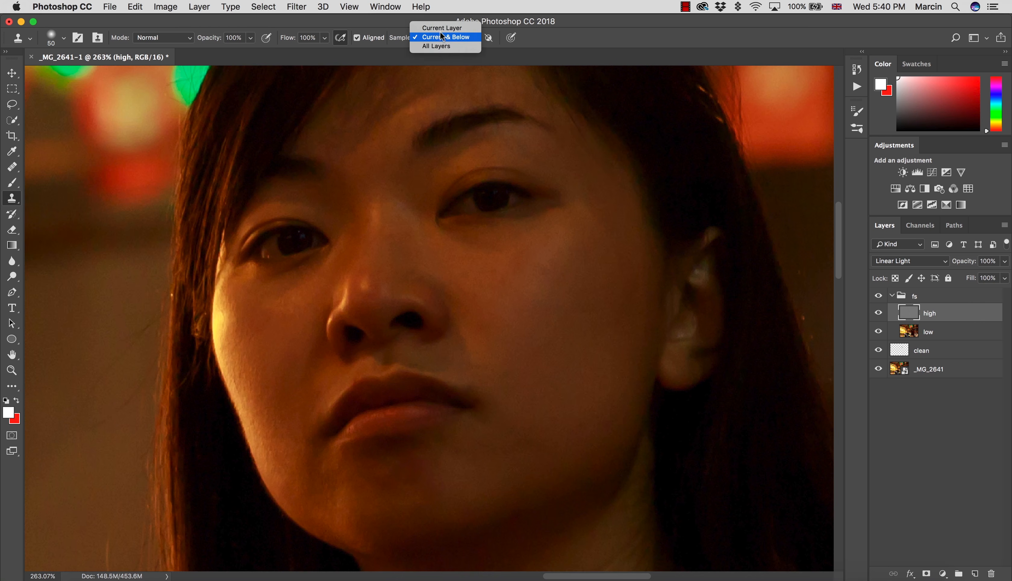
left_click(441, 28)
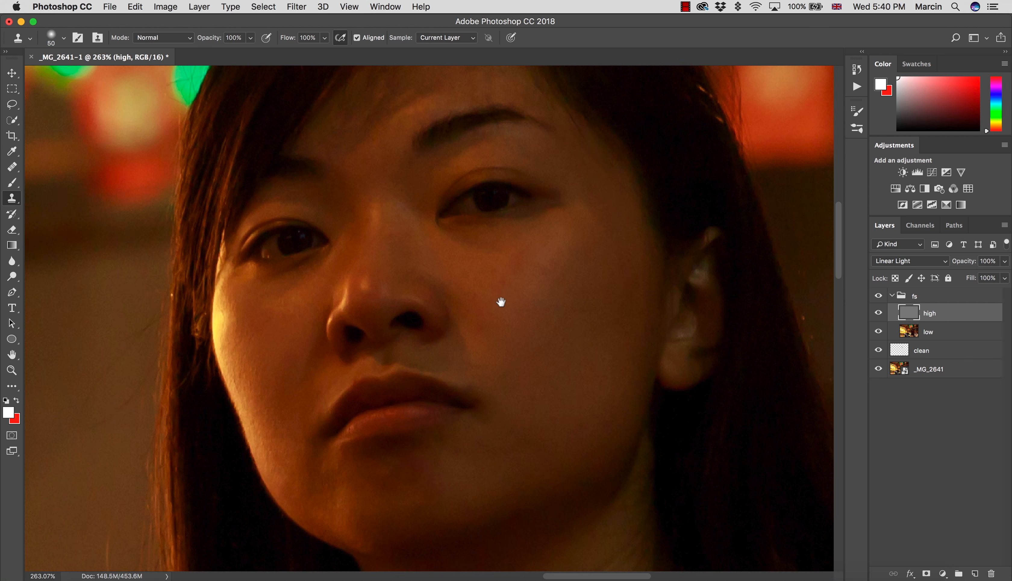
- Clone clean skin texture on the high layer beside the eyebrow and along the lit edge of the cheek and jaw
left_click_drag(499, 301, 486, 319)
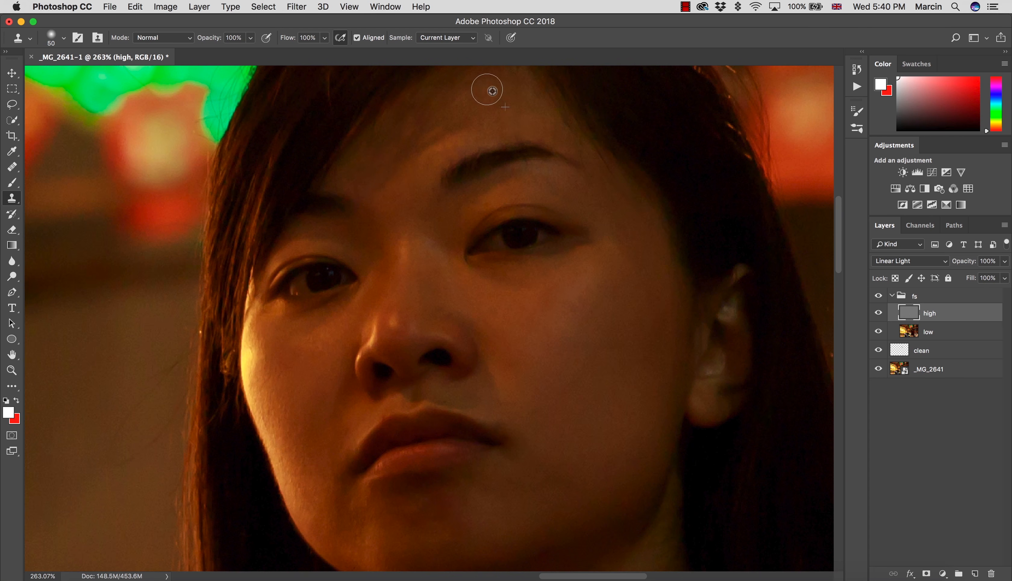
left_click(554, 134, "alt")
left_click_drag(571, 137, 582, 141)
mouse_move(278, 438)
left_mouse_down()
mouse_move(268, 365)
mouse_move(291, 376)
mouse_move(325, 342)
mouse_move(285, 344)
left_mouse_up()
scroll(300, 362, "down", 3)
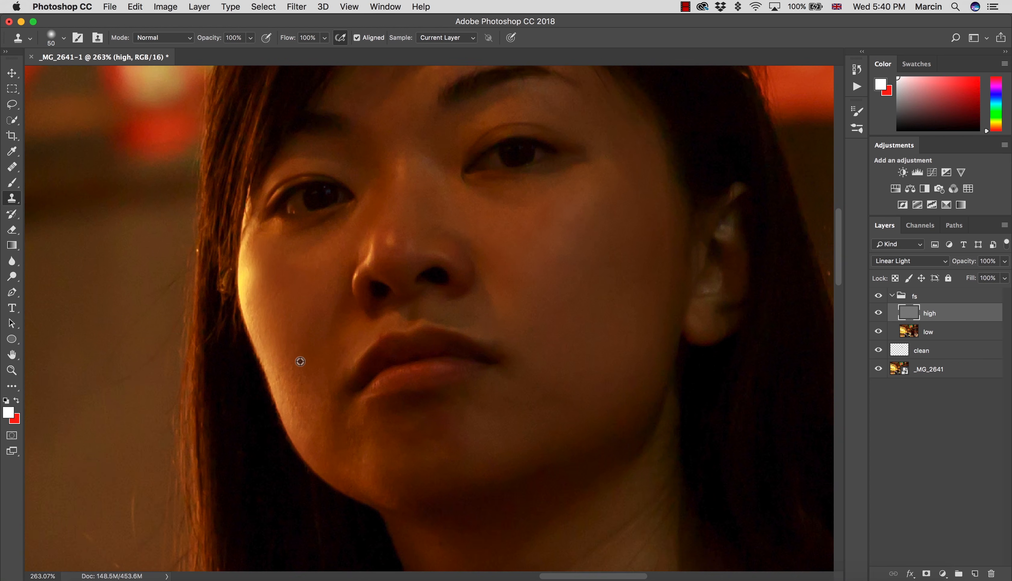
mouse_move(294, 380)
left_mouse_down()
mouse_move(325, 440)
mouse_move(366, 420)
mouse_move(376, 435)
mouse_move(412, 441)
mouse_move(395, 424)
mouse_move(360, 462)
mouse_move(352, 454)
mouse_move(374, 461)
mouse_move(374, 447)
mouse_move(376, 469)
mouse_move(390, 473)
mouse_move(336, 444)
left_mouse_up()
- Clone clean skin texture on the high layer over spots on the chin, the upper neck and the jaw edge
left_click(517, 424, "alt")
left_click_drag(508, 416, 522, 407)
left_click(619, 420, "alt")
scroll(549, 365, "down", 5)
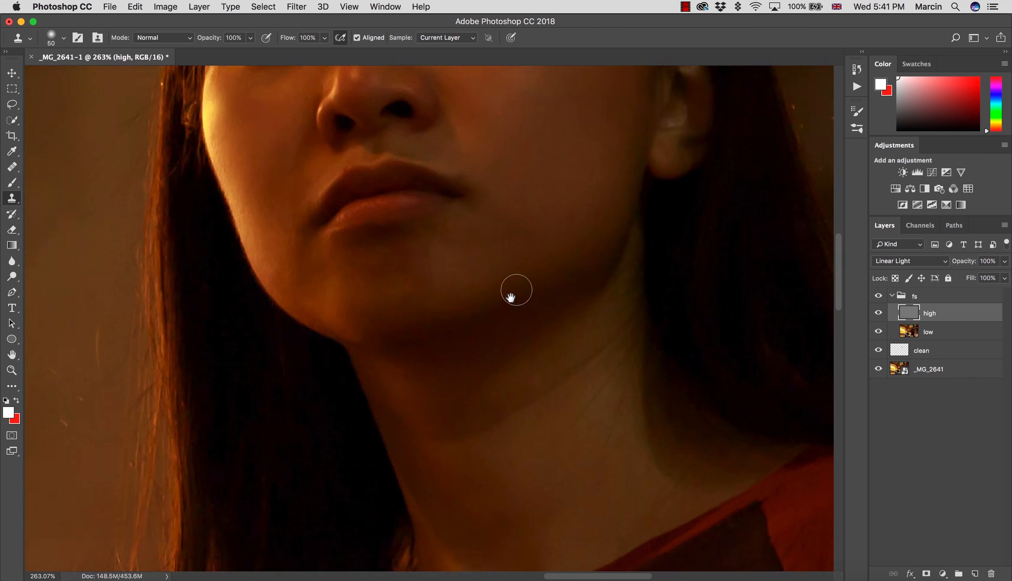
left_click(423, 394, "alt")
left_click_drag(410, 381, 408, 379)
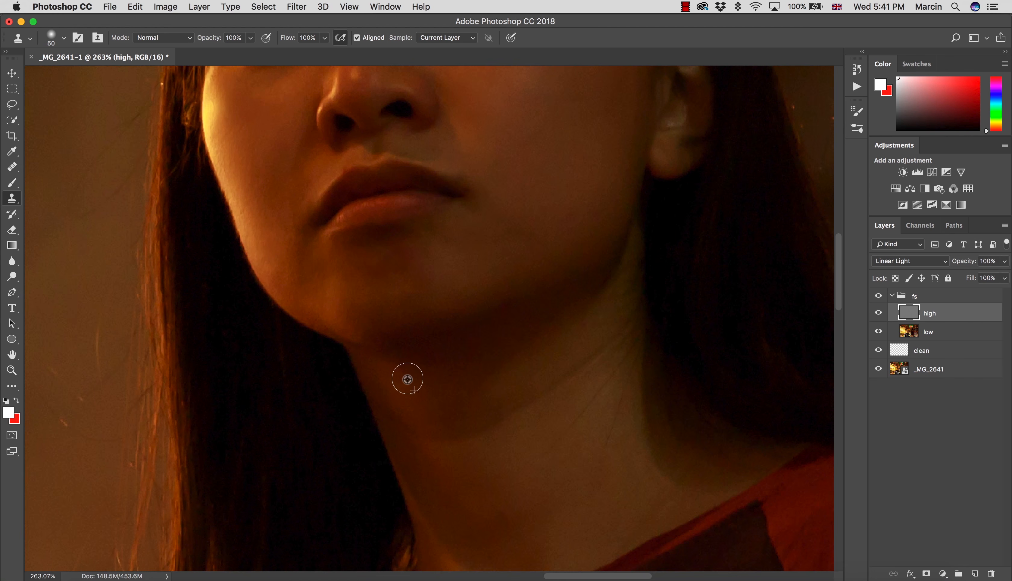
left_click(361, 326, "alt")
left_click_drag(355, 335, 358, 337)
- Examine the retouched skin up close on the forehead and eyes and in the full frame
key("z")
left_click_drag(482, 310, 443, 308)
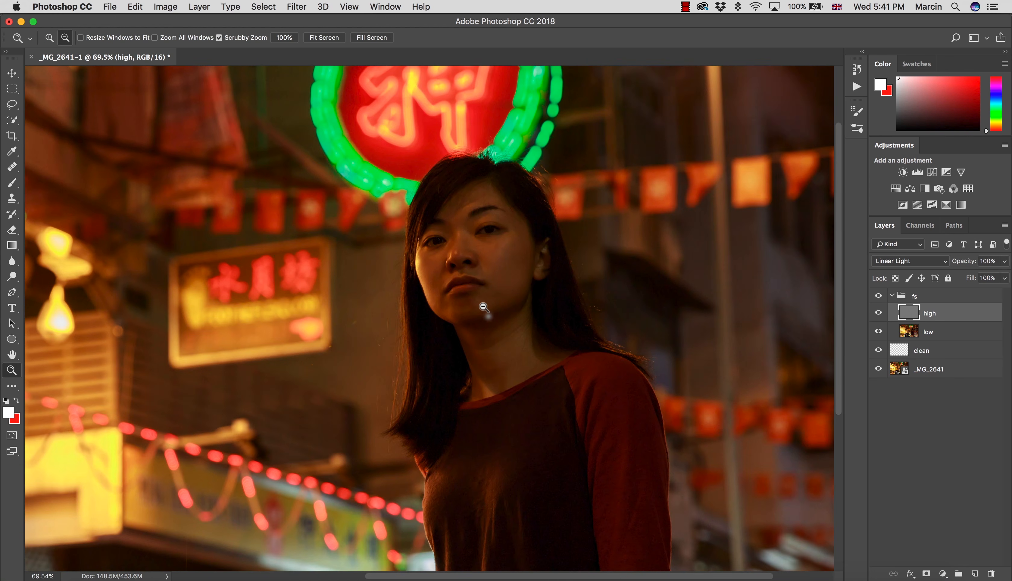
mouse_move(506, 238)
left_mouse_down()
mouse_move(539, 220)
mouse_move(558, 246)
mouse_move(548, 240)
left_mouse_up()
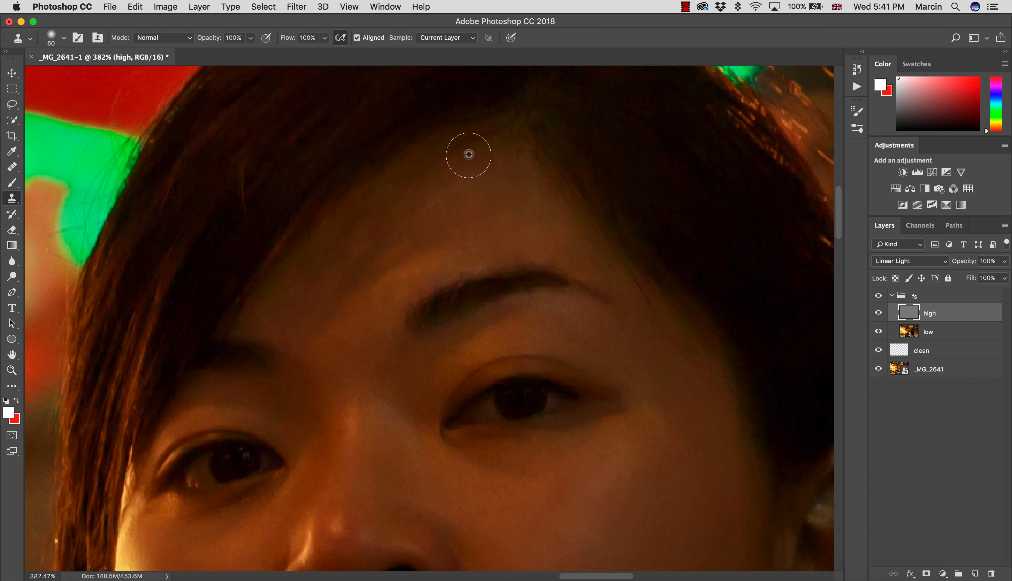
key("z")
left_click_drag(485, 242, 454, 305)
left_click_drag(512, 356, 484, 350)
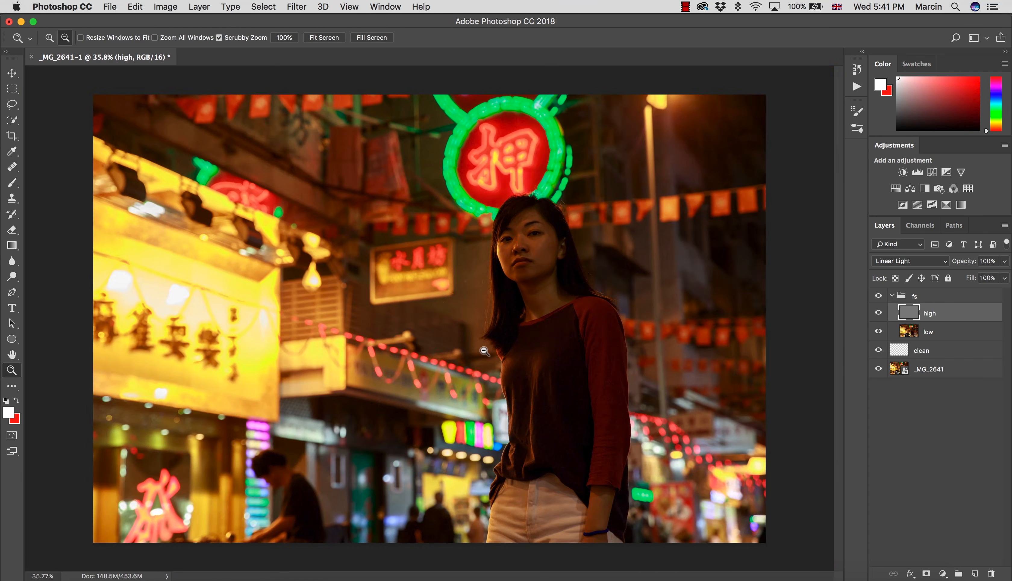
key("s")
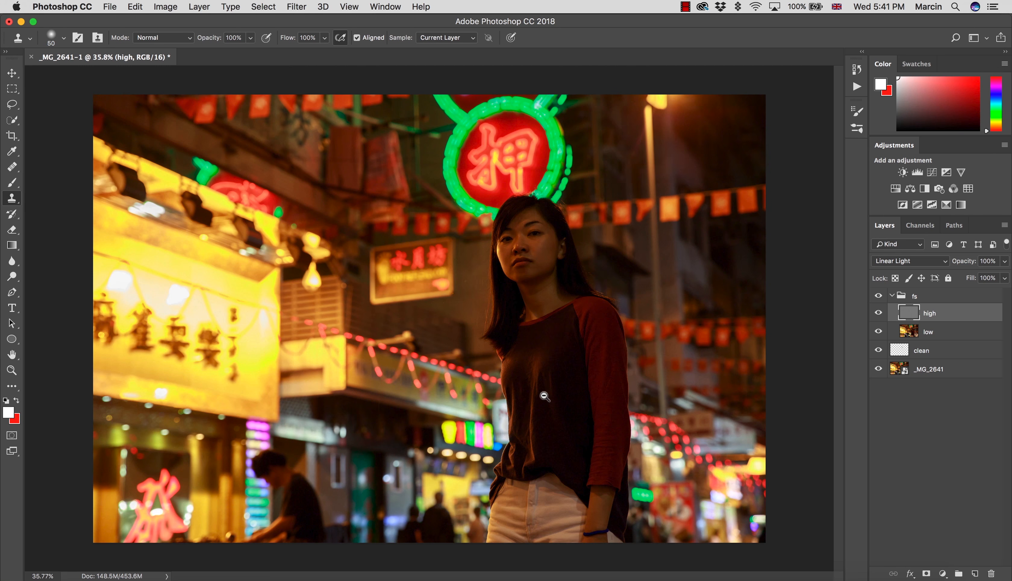
- Collapse the fs group, group it with the clean layer and name the new group clean
left_click(892, 296)
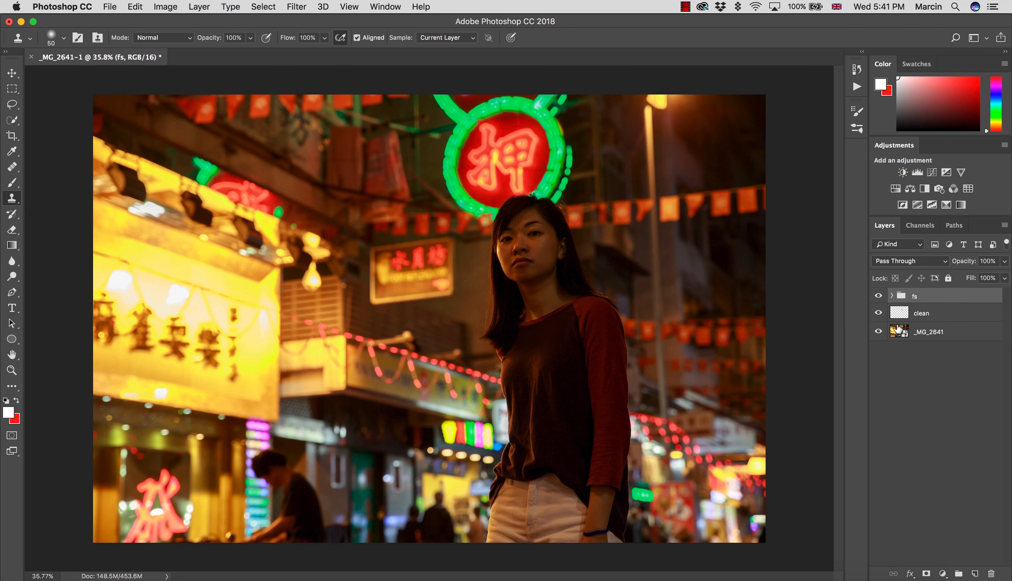
left_click(945, 317, "shift")
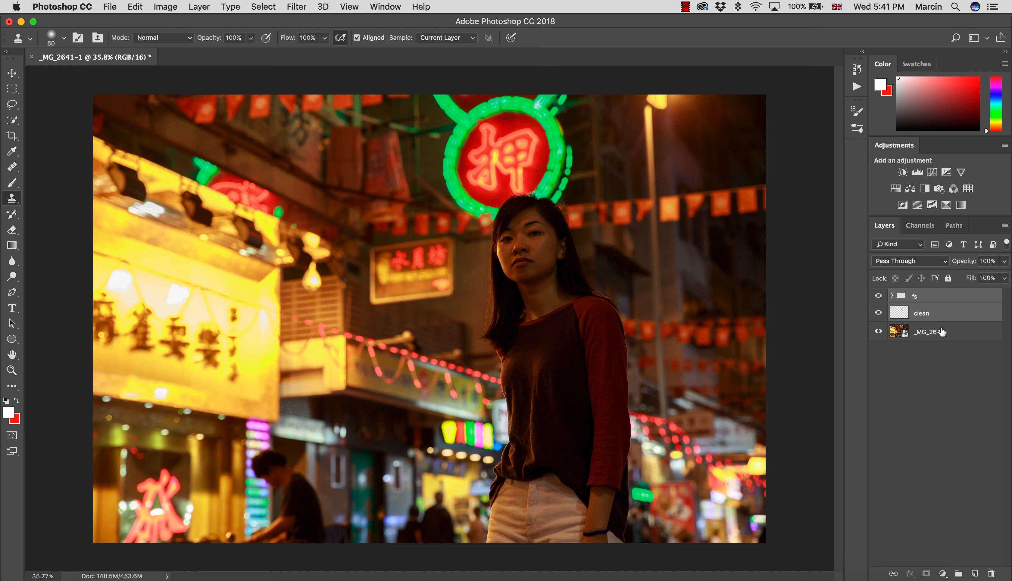
key("super+g")
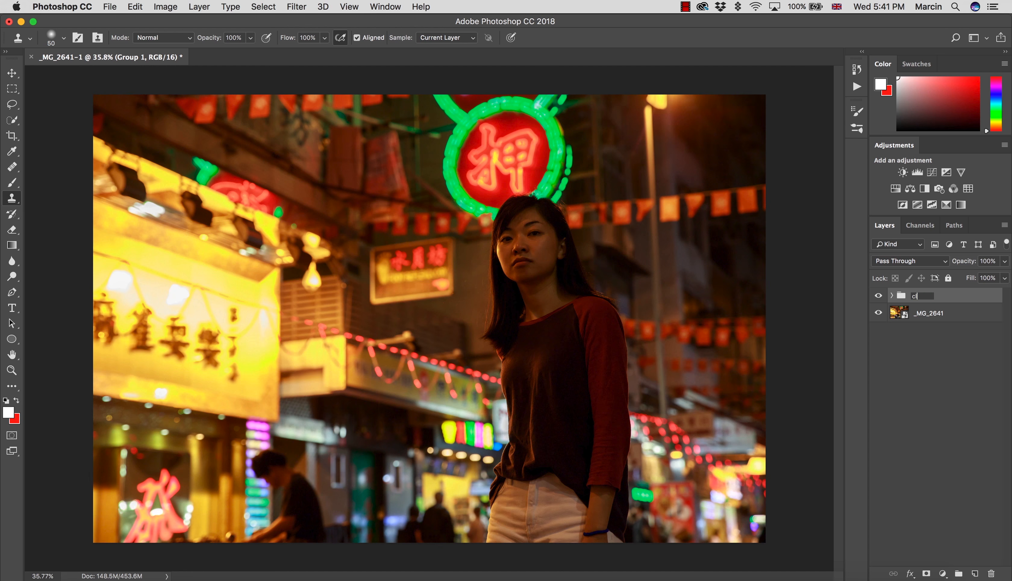
key("Return")
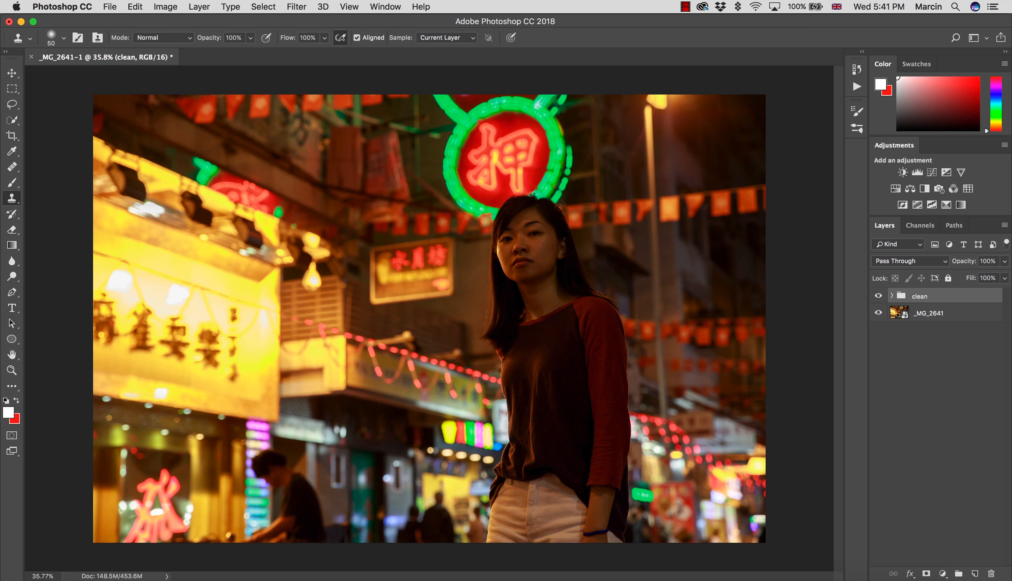
key("z")
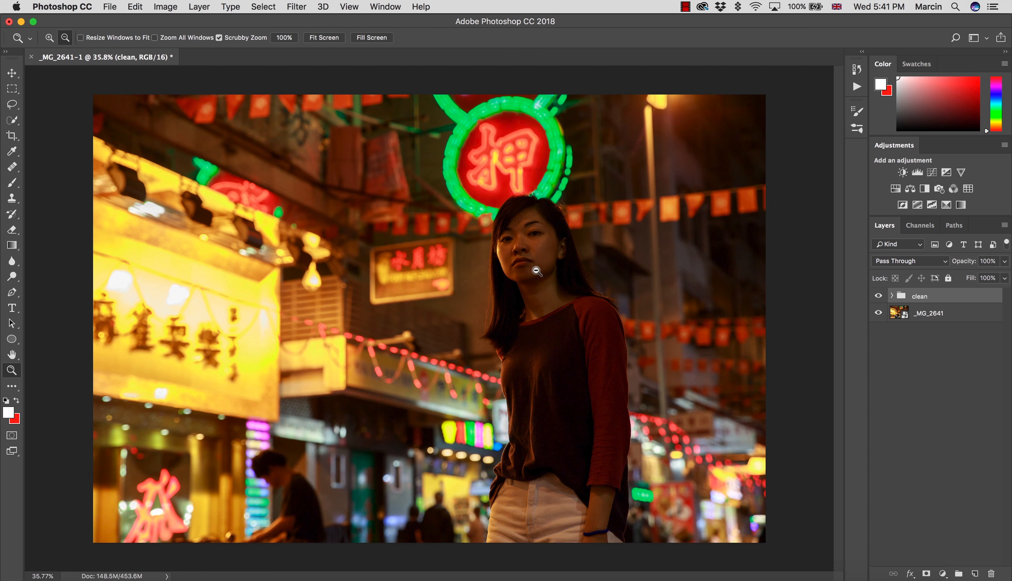
mouse_move(537, 271)
left_mouse_down()
mouse_move(592, 289)
mouse_move(543, 278)
left_mouse_up()
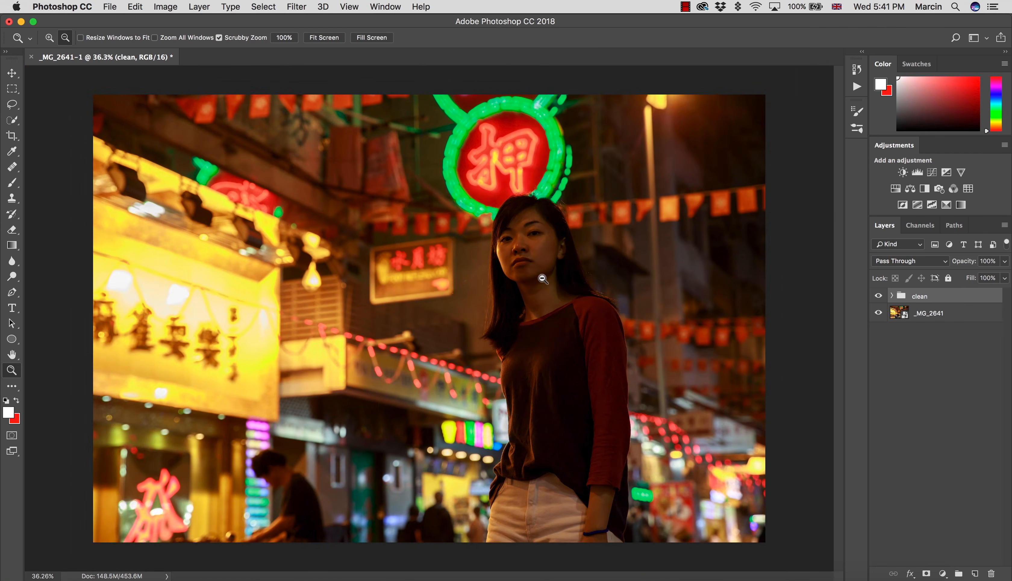
key("s")
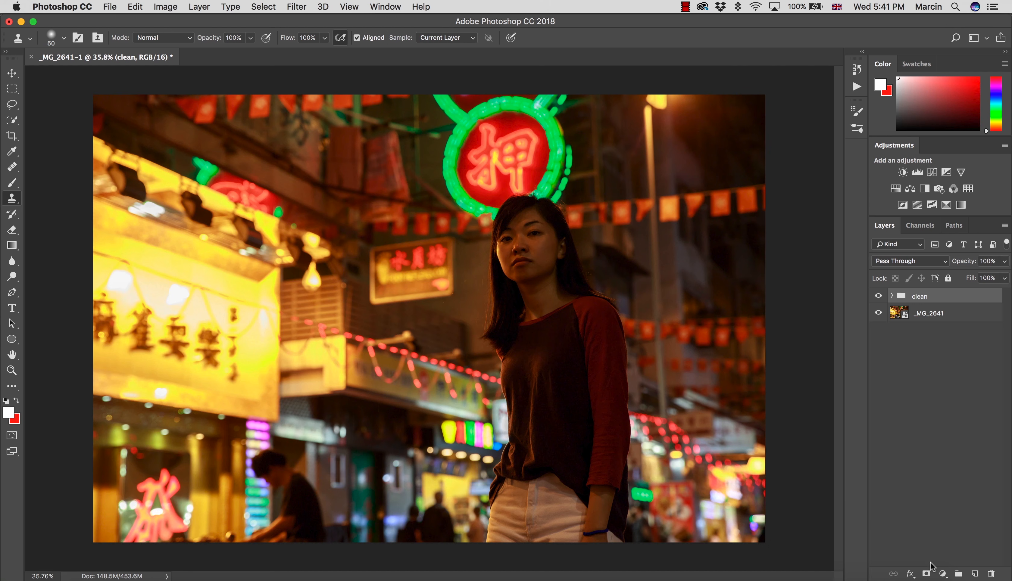
- Add a Curves adjustment layer above the clean group and rename it d
left_click(942, 573)
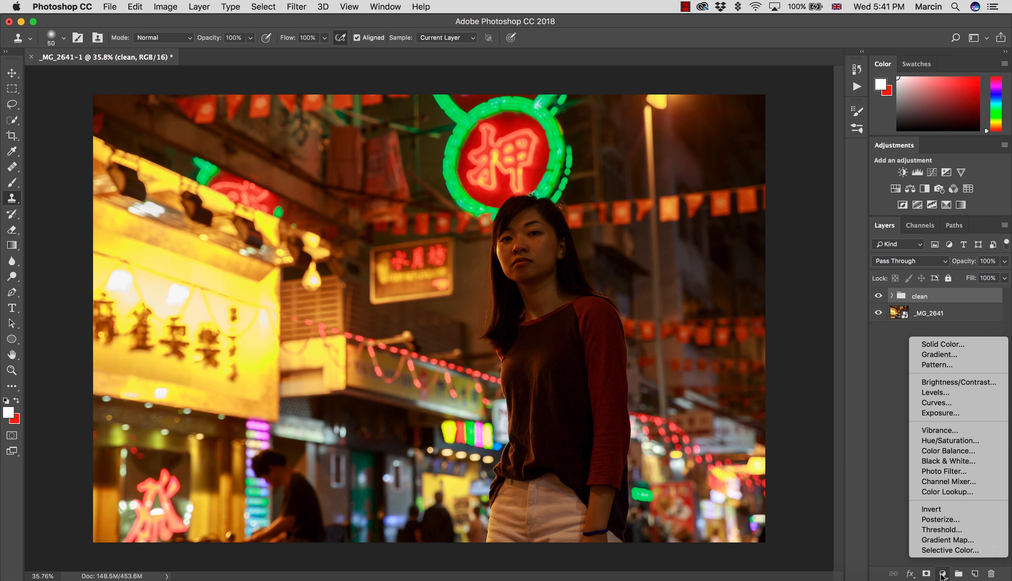
left_click(932, 404)
double_click(948, 299)
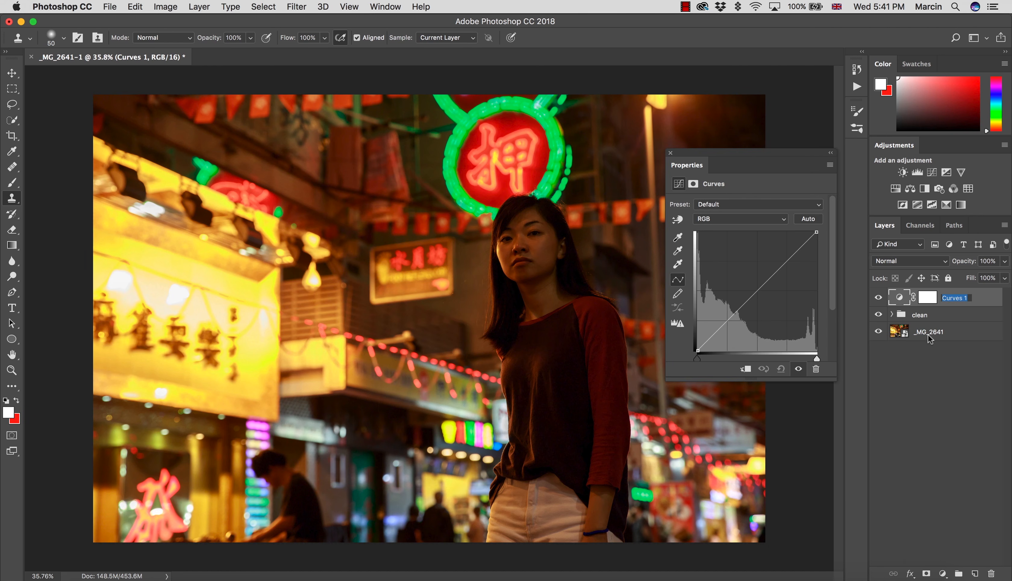
type("d")
key("Return")
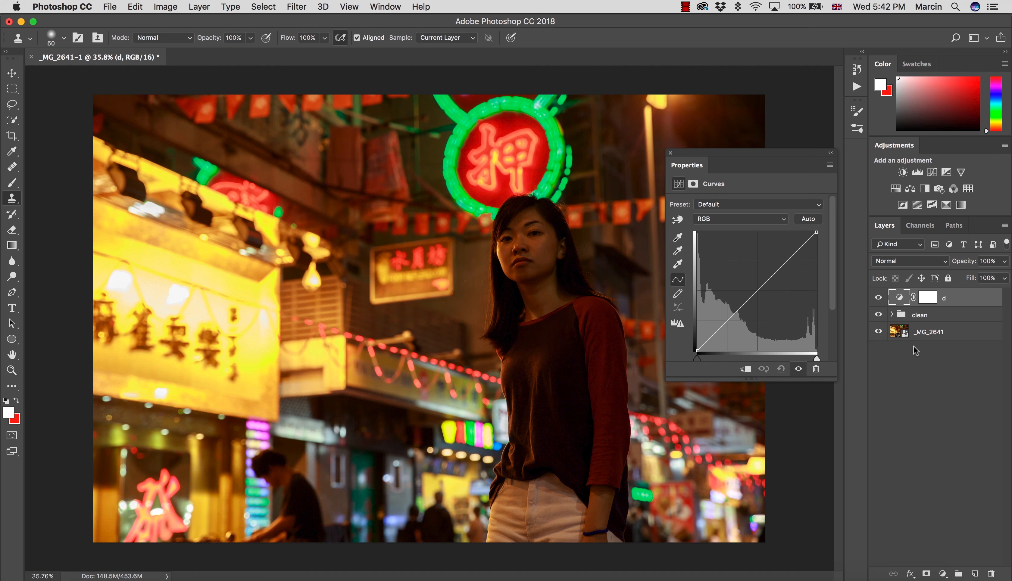
- Duplicate the d Curves layer and rename the copy b
key("super+j")
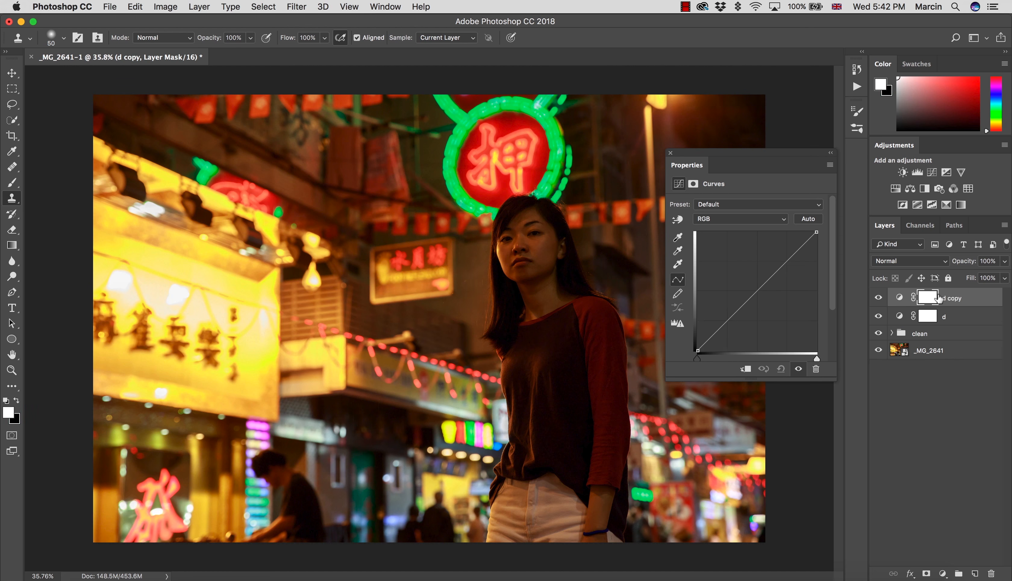
double_click(946, 298)
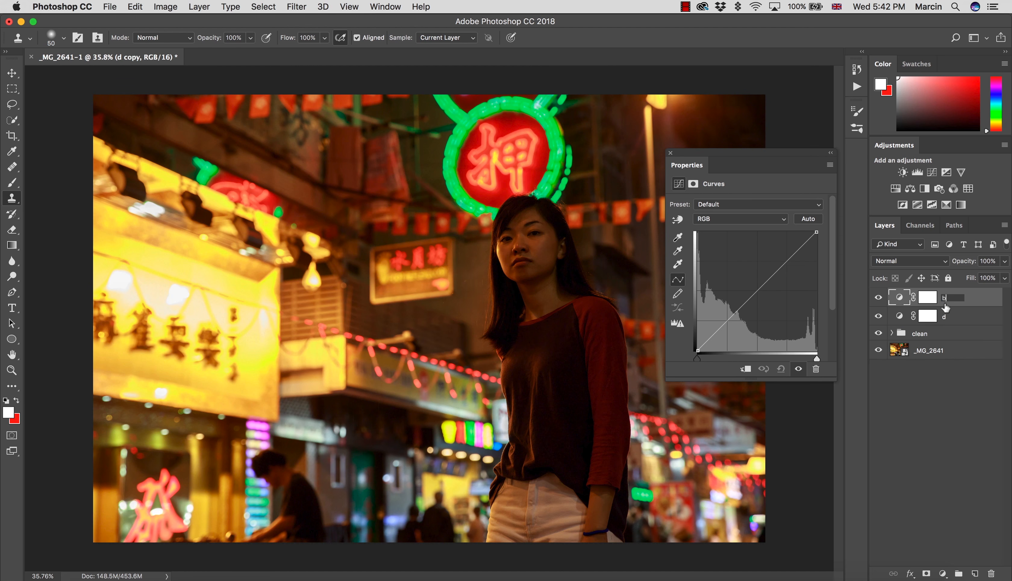
key("Return")
left_click(904, 262)
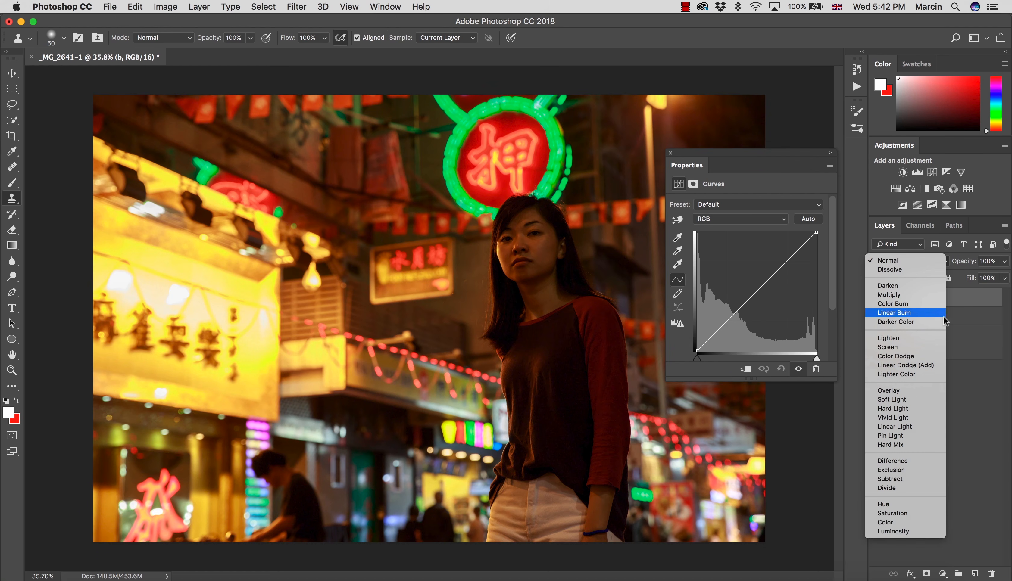
left_click(956, 318)
- Pull the d layer's RGB curve down in the upper tones and set its blend mode to Luminosity
left_click(901, 319)
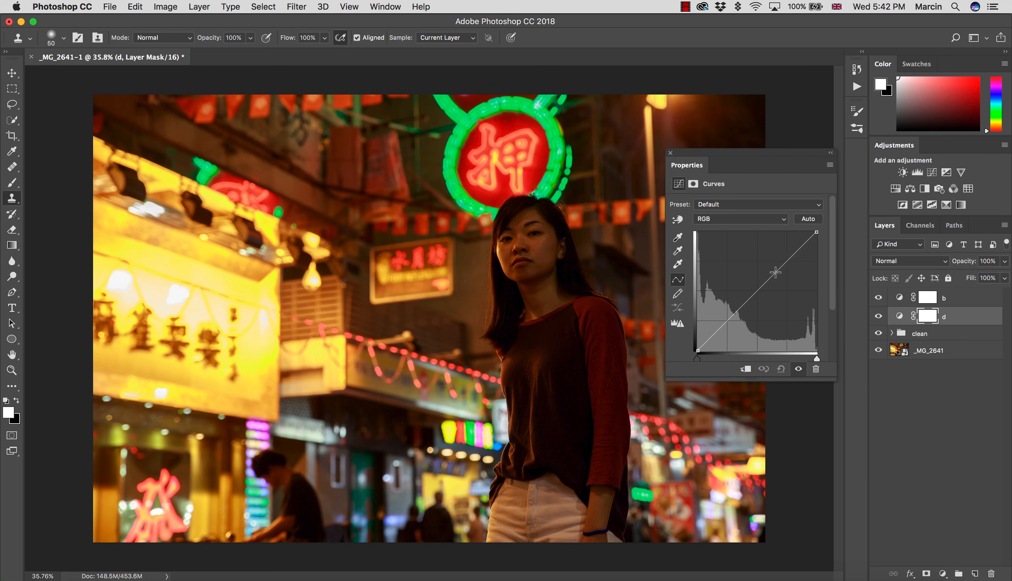
left_click_drag(775, 272, 779, 277)
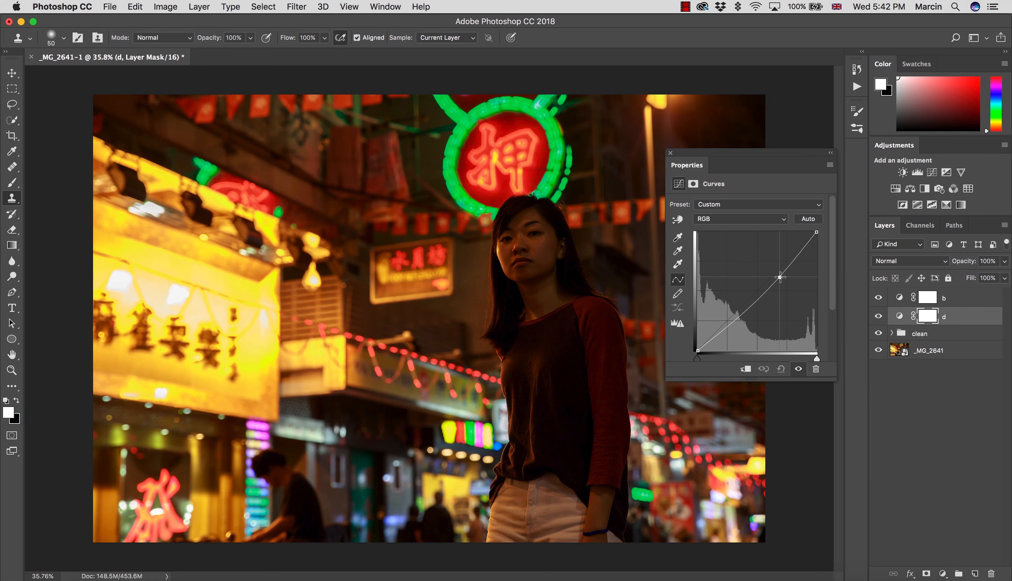
left_click(877, 266)
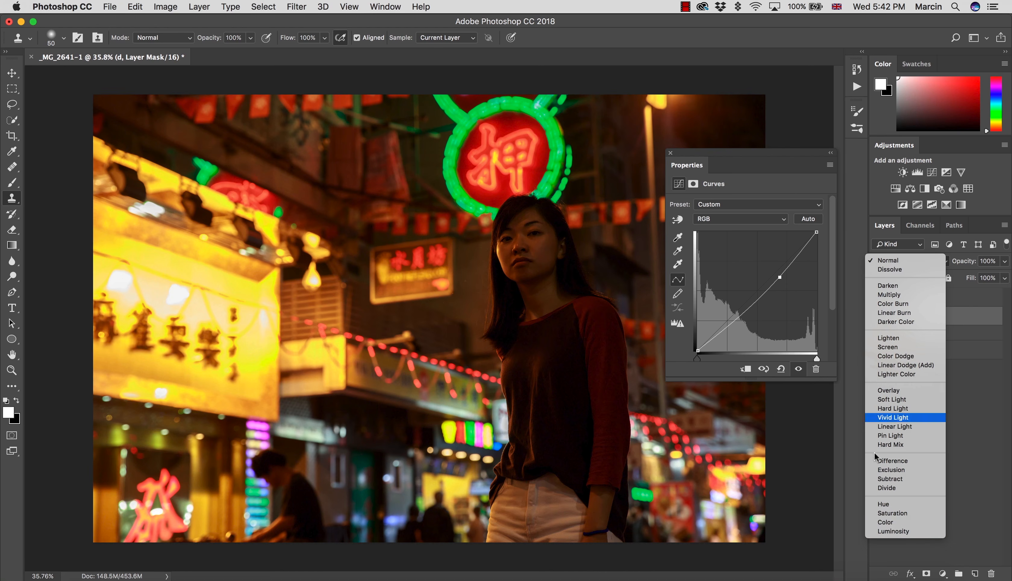
left_click(895, 533)
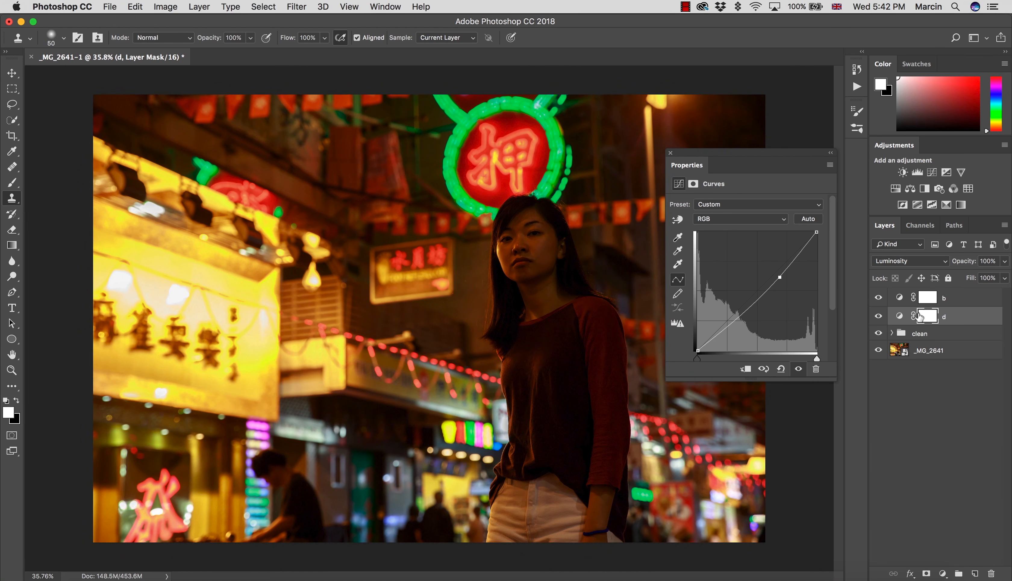
- Readjust the d layer's curve to brighten, lower the b layer's curve slightly to darken, and set b's blend mode to Luminosity
left_click(925, 300)
left_click(899, 298)
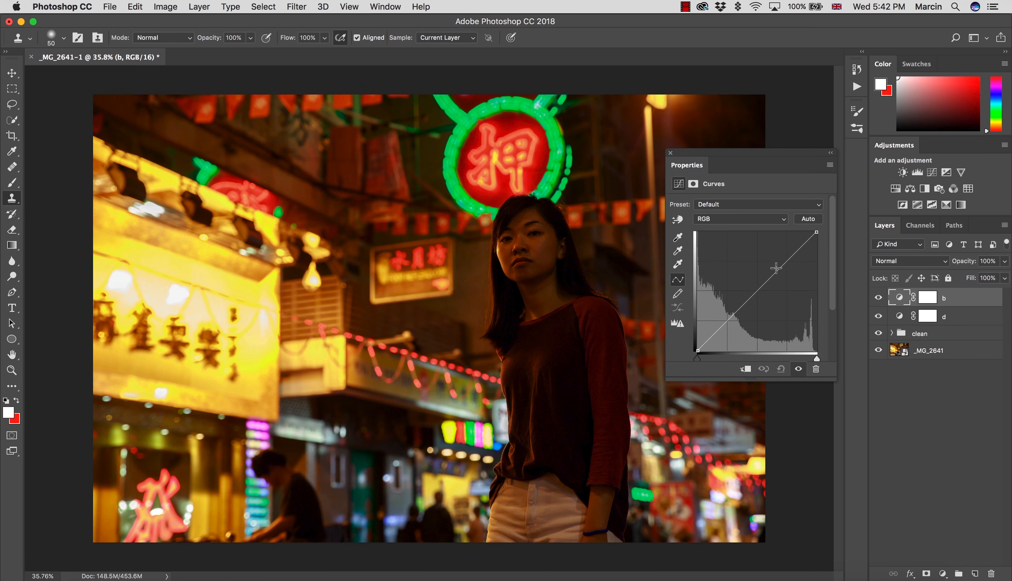
left_click(900, 317)
mouse_move(774, 274)
left_mouse_down()
mouse_move(776, 265)
mouse_move(781, 274)
left_mouse_up()
left_click(905, 304)
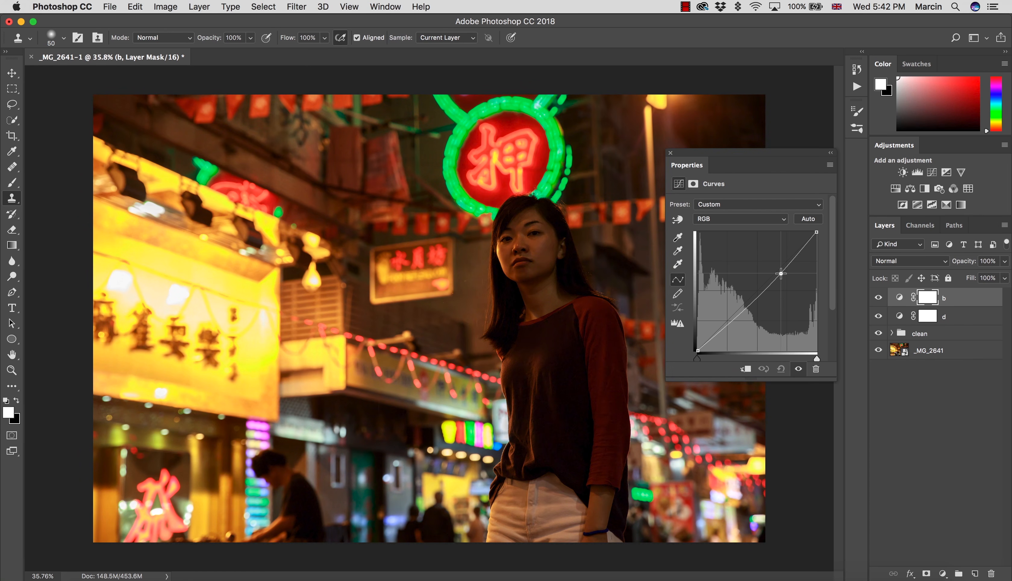
left_click(885, 256)
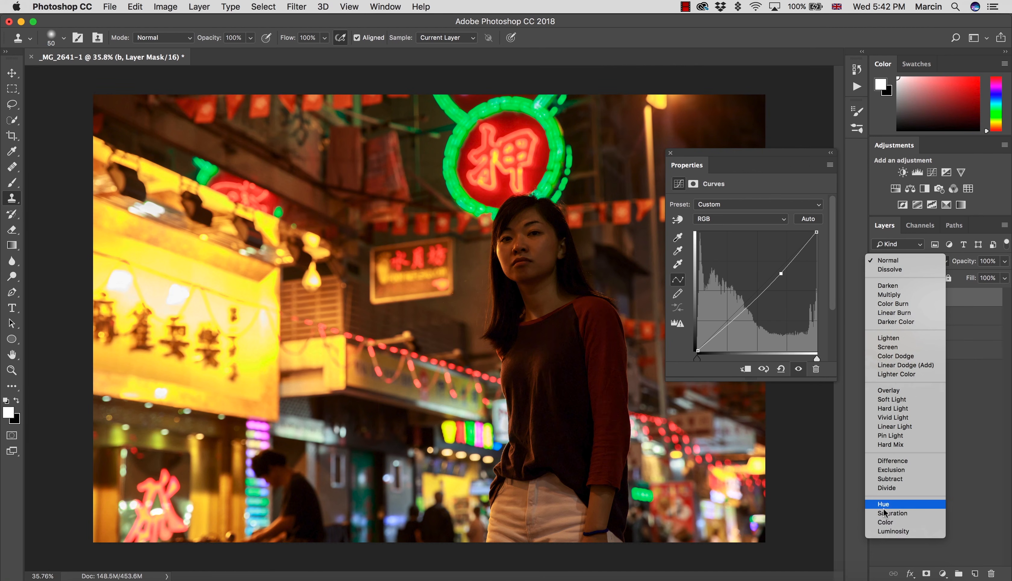
left_click(895, 533)
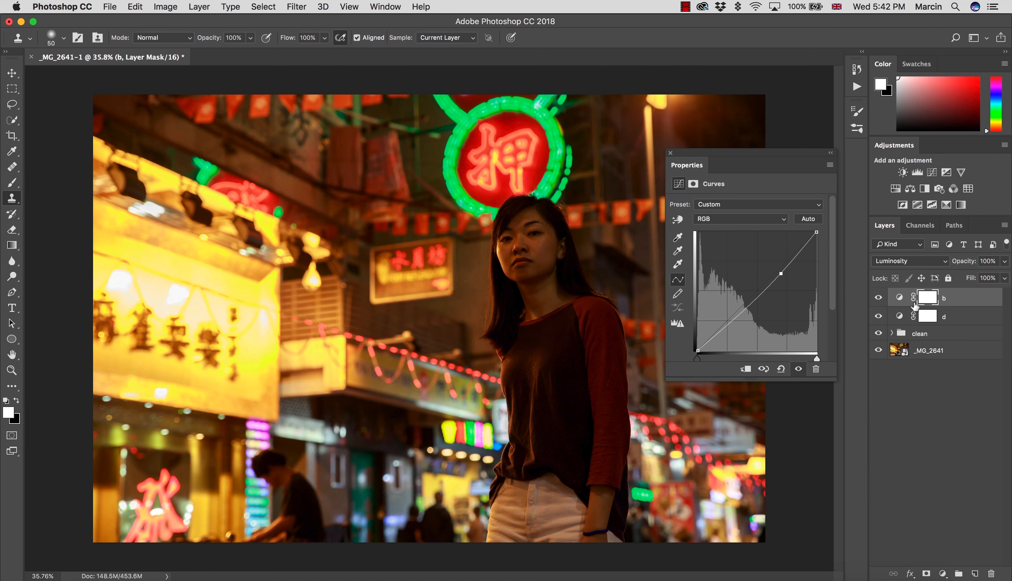
- Invert the layer masks of the b and d Curves layers to black
key("super+i")
key("z")
left_click_drag(532, 242, 611, 294)
left_click(928, 317)
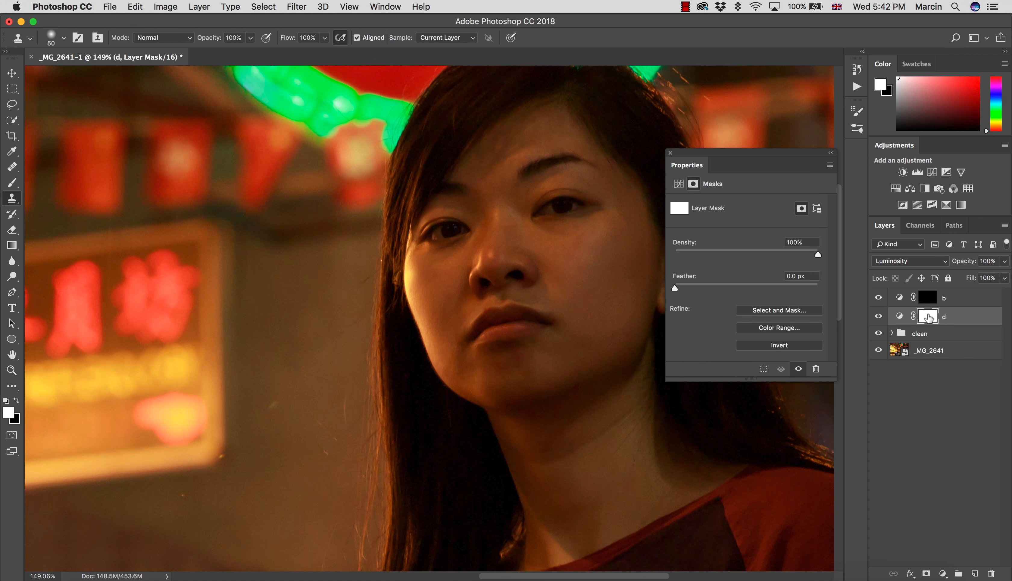
key("super+i")
- Examine the face's light and dark transitions both close up and in the full image
key("z")
left_click_drag(589, 335, 546, 328)
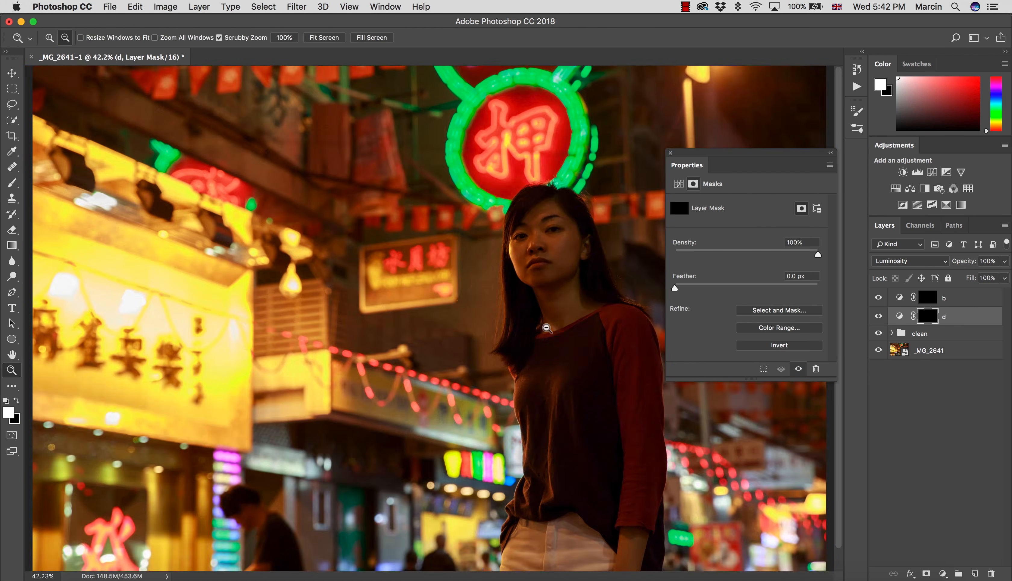
left_click_drag(567, 261, 599, 290)
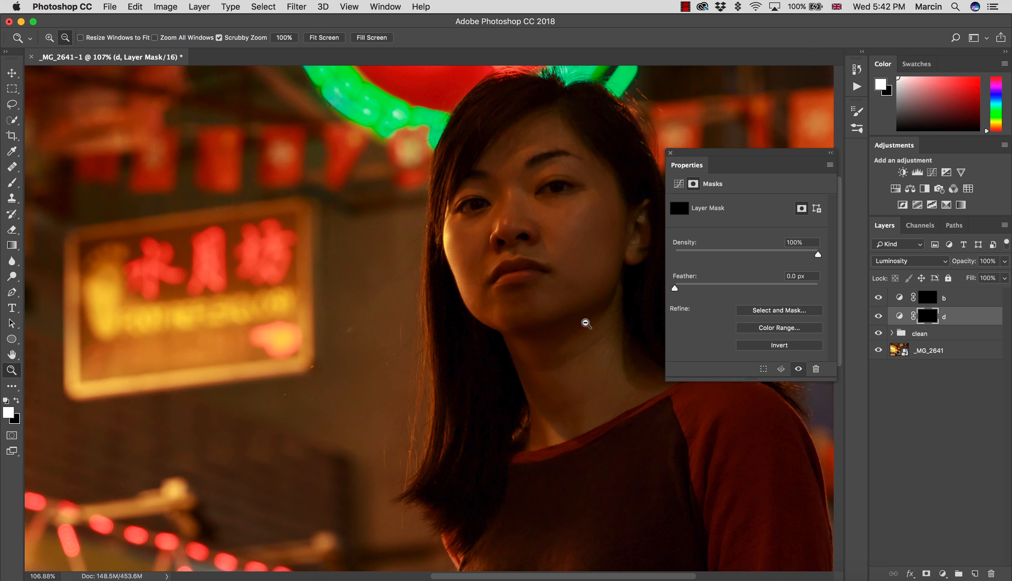
left_click_drag(586, 322, 609, 316)
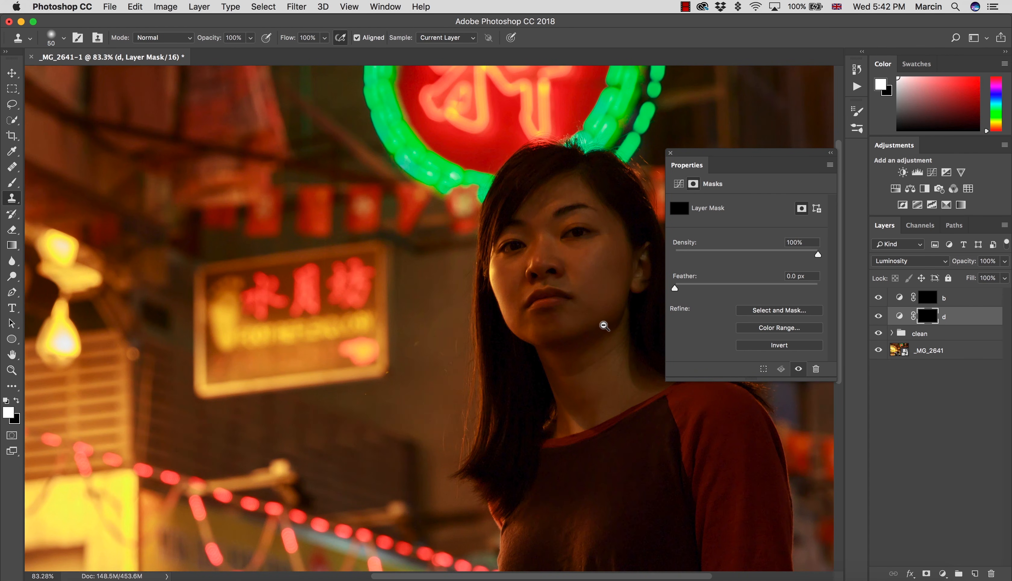
left_click_drag(621, 337, 599, 332)
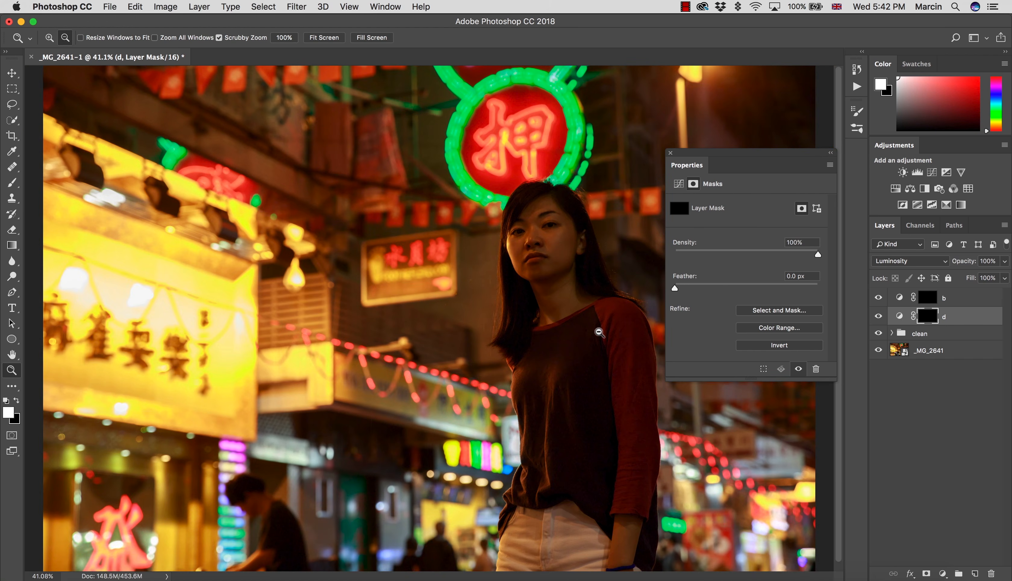
left_click_drag(559, 242, 609, 298)
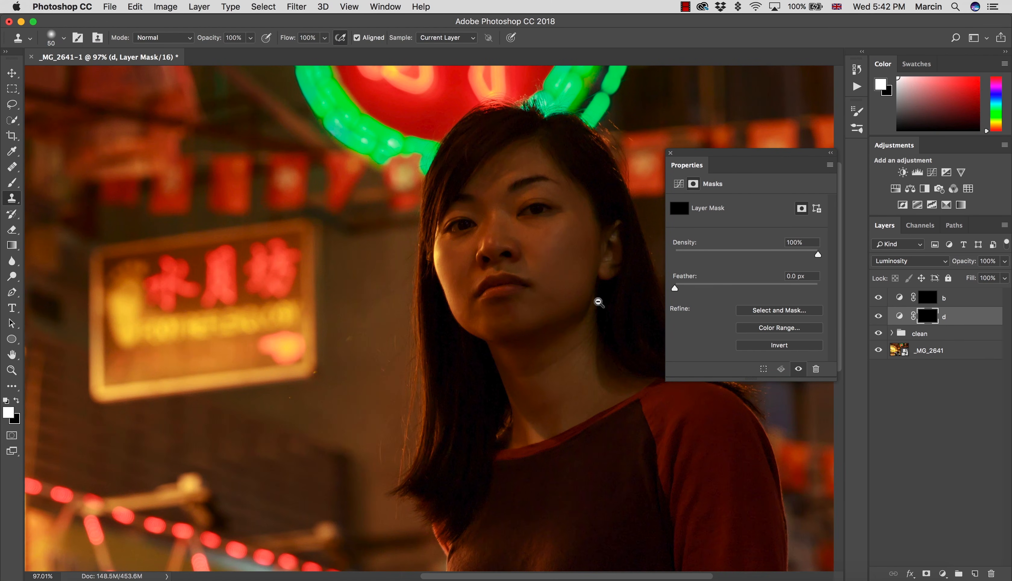
mouse_move(600, 334)
left_mouse_down()
mouse_move(572, 320)
mouse_move(603, 301)
mouse_move(632, 319)
mouse_move(614, 334)
left_mouse_up()
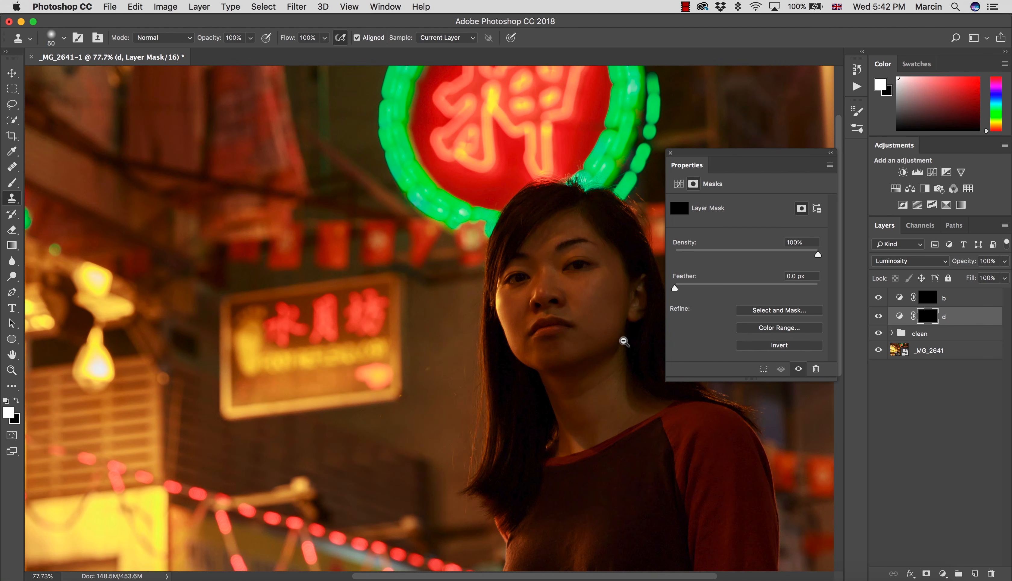
left_click_drag(594, 319, 663, 330)
- Dodge uneven dark patches around the mouth and cheeks on the d layer's mask with a 35 px white brush at 5% flow
left_click(899, 316)
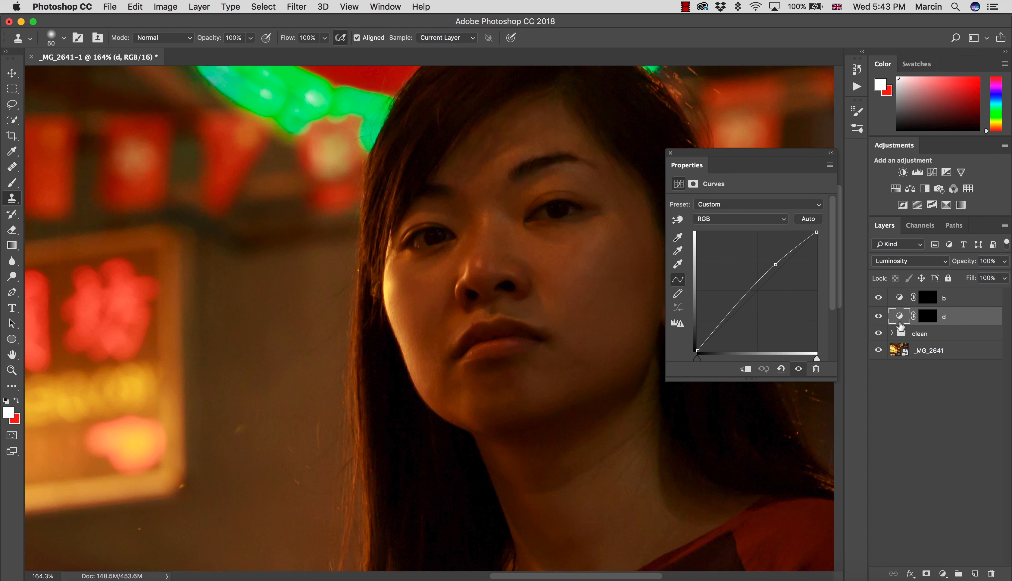
left_click(896, 298)
left_click(923, 317)
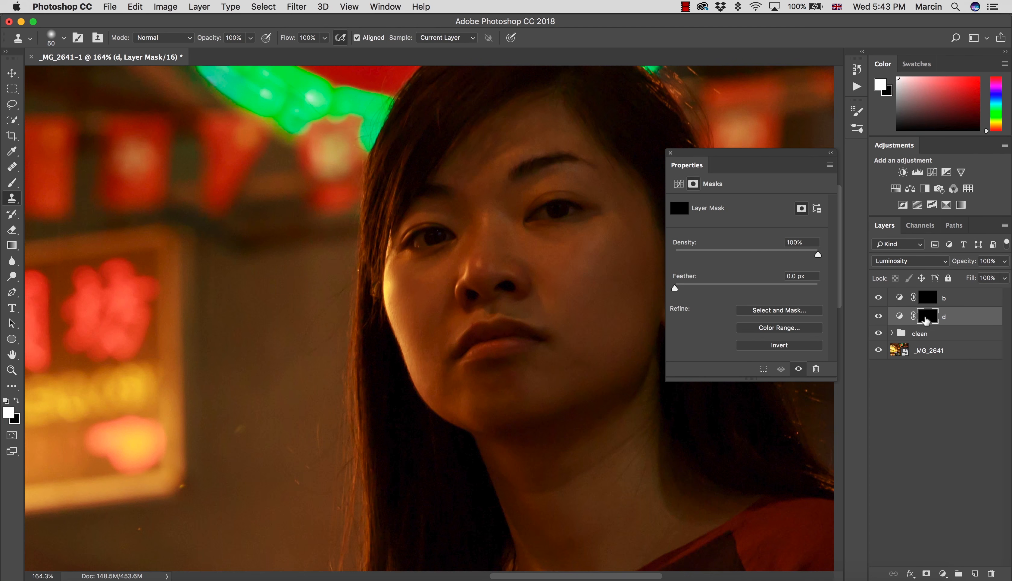
key("b")
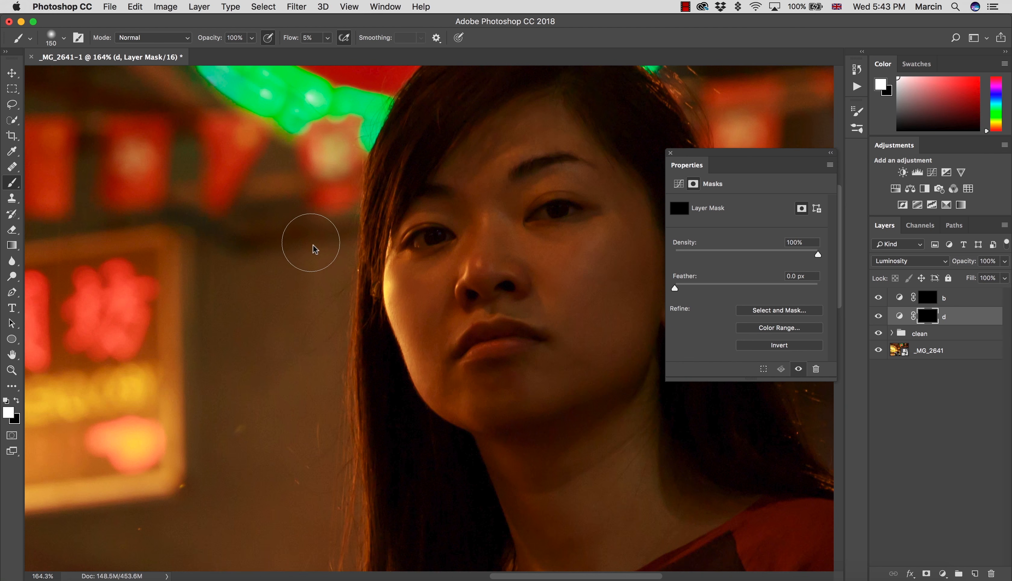
key("bracketleft")
key("bracketleft")
key("bracketleft")
key("bracketleft")
key("bracketleft")
key("bracketleft")
key("z")
left_click_drag(590, 373, 658, 380)
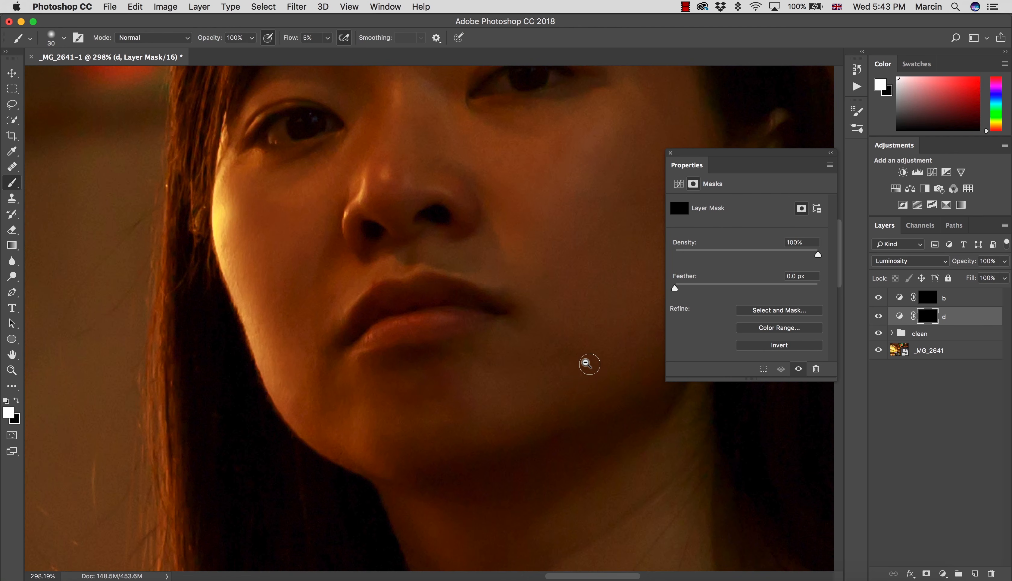
key("bracketright")
mouse_move(513, 333)
left_mouse_down()
mouse_move(515, 323)
mouse_move(535, 329)
left_mouse_up()
scroll(532, 256, "up", 5)
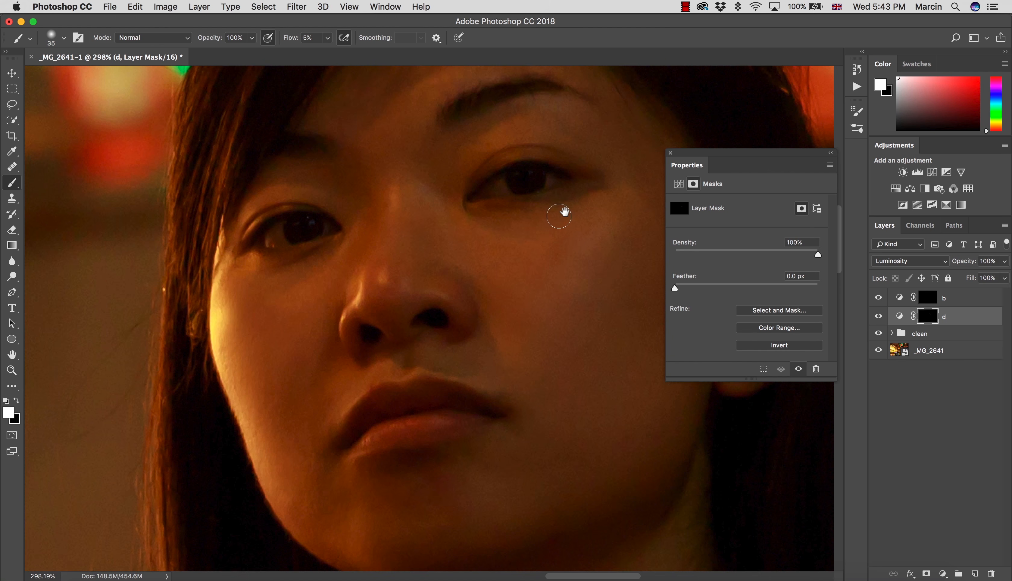
- Clone clean skin texture over the blemishes on the chin and below the lips on the high layer with the Clone Stamp
left_click_drag(447, 427, 437, 325)
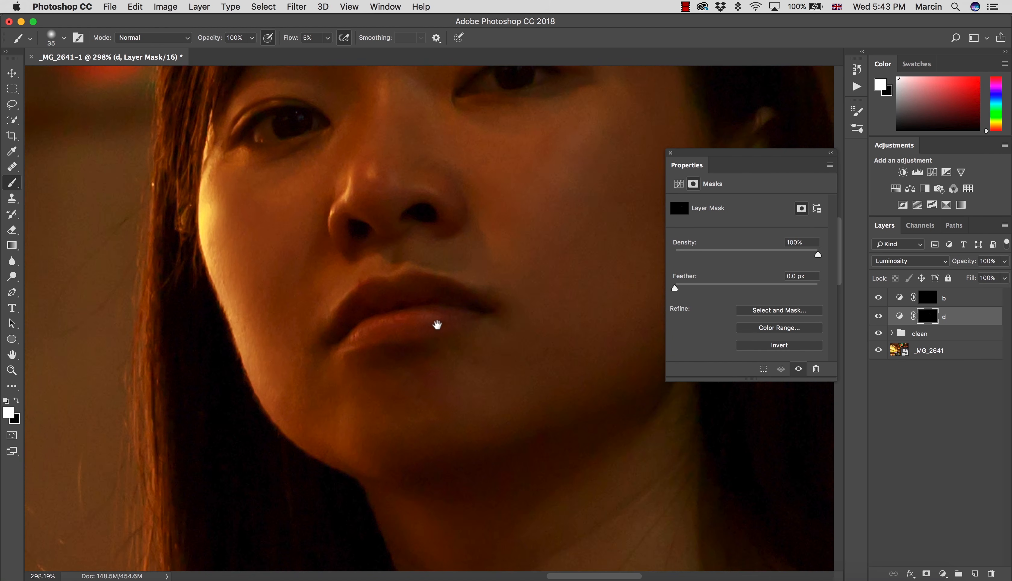
left_click(892, 333)
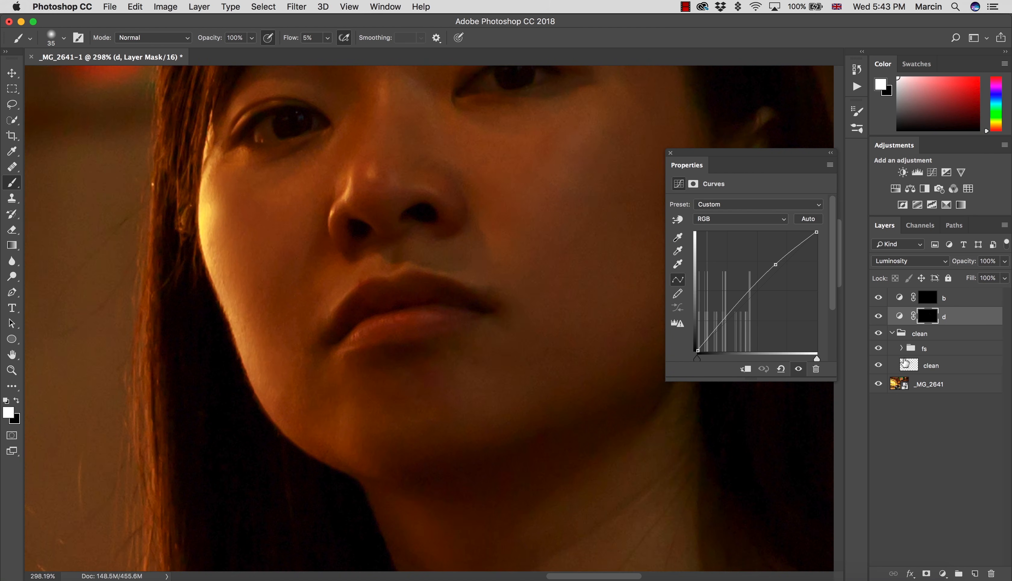
left_click(901, 349)
left_click(935, 366)
key("s")
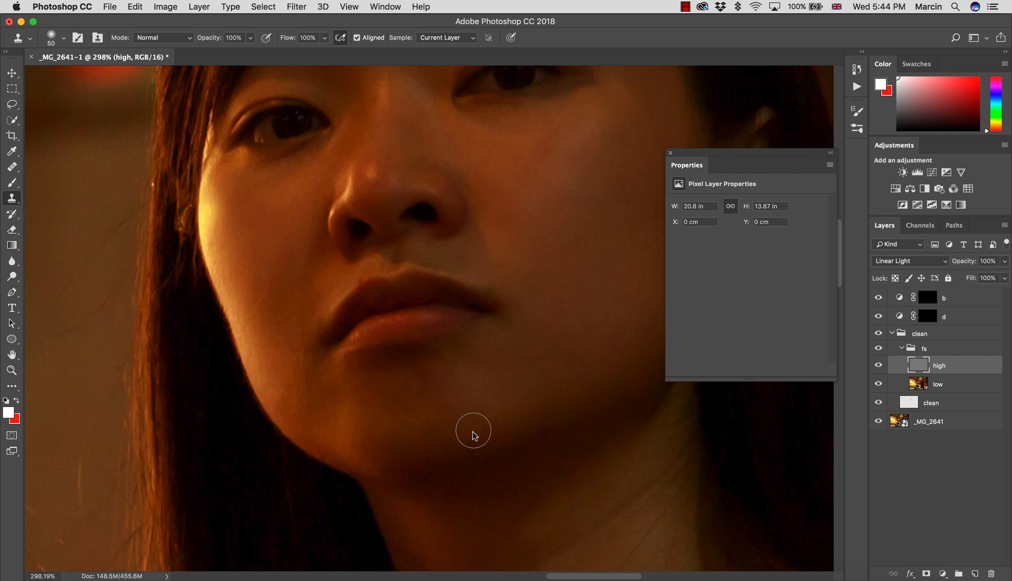
left_click(455, 417, "alt")
mouse_move(441, 418)
left_mouse_down()
mouse_move(425, 392)
mouse_move(404, 415)
mouse_move(393, 401)
mouse_move(449, 407)
mouse_move(451, 390)
mouse_move(467, 393)
mouse_move(461, 408)
mouse_move(423, 388)
left_mouse_up()
left_click(424, 392, "alt")
left_click(448, 407, "alt")
left_click(379, 399, "alt")
left_click_drag(363, 421, 523, 419)
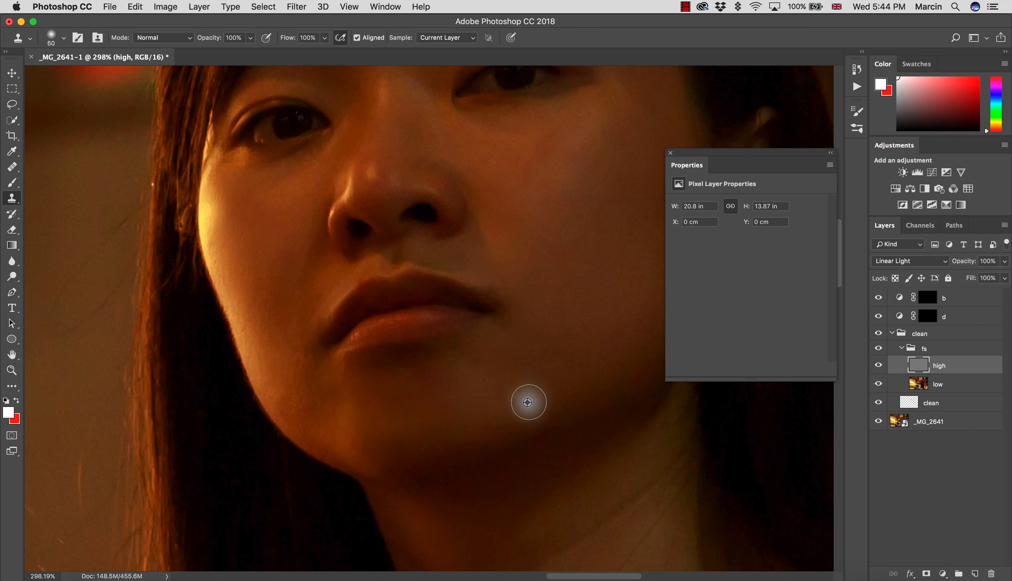
- Burn uneven bright patches on the face by painting the b layer's mask with the 35 px white brush at 5% flow
left_click_drag(510, 366, 491, 411)
left_click(931, 318)
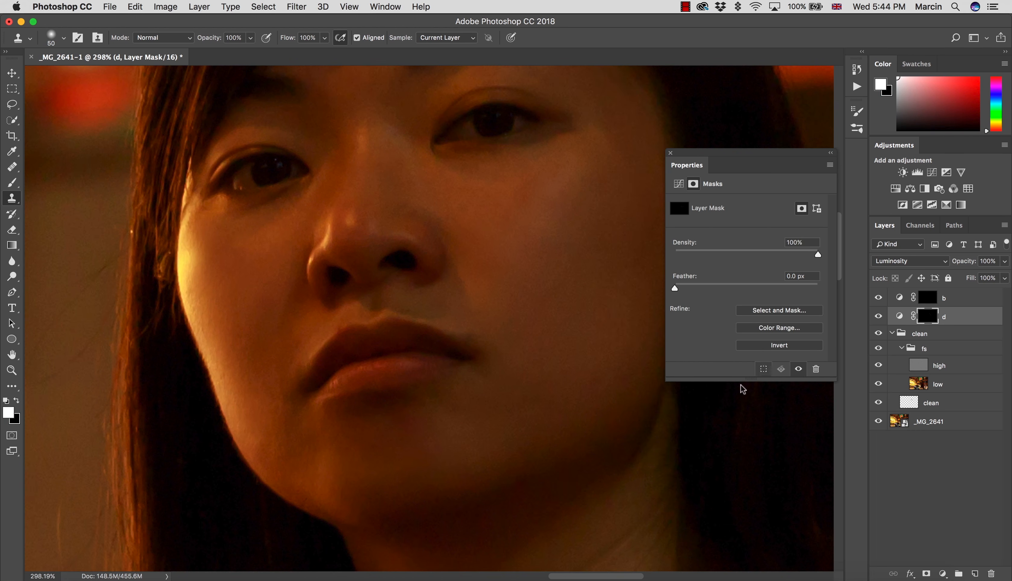
key("b")
left_click(922, 297)
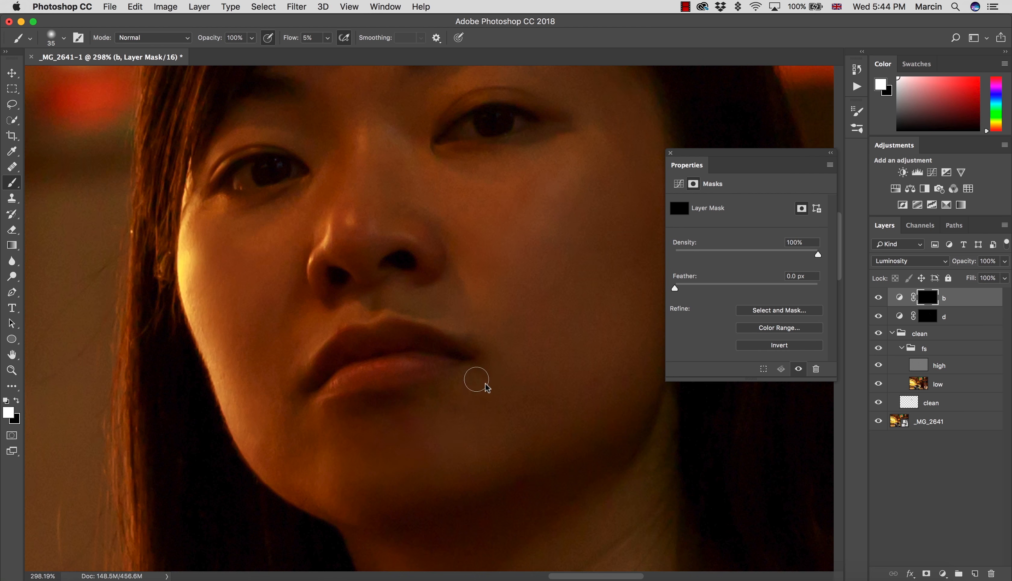
left_click_drag(545, 223, 542, 282)
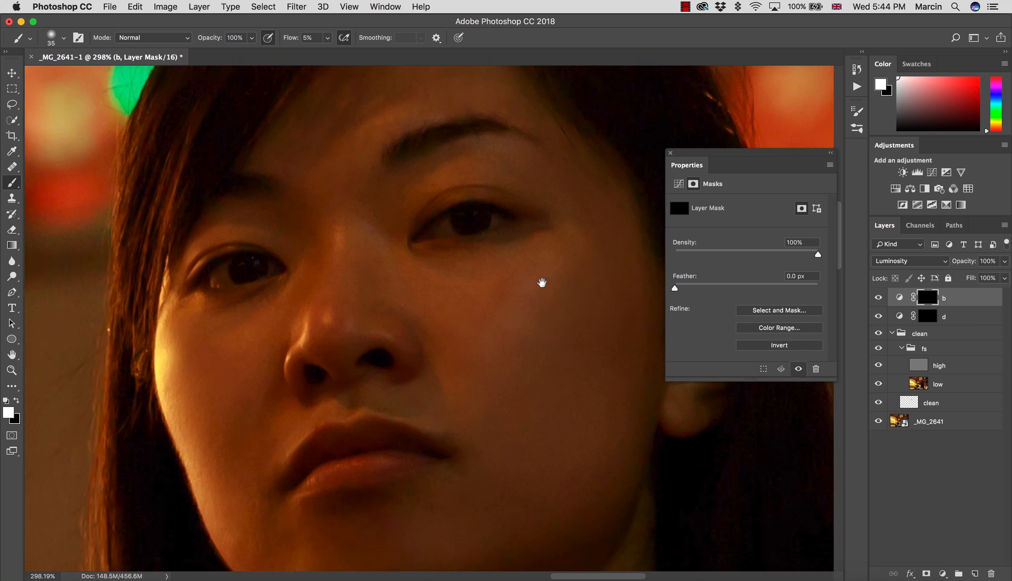
mouse_move(535, 181)
left_mouse_down()
mouse_move(526, 238)
mouse_move(543, 304)
left_mouse_up()
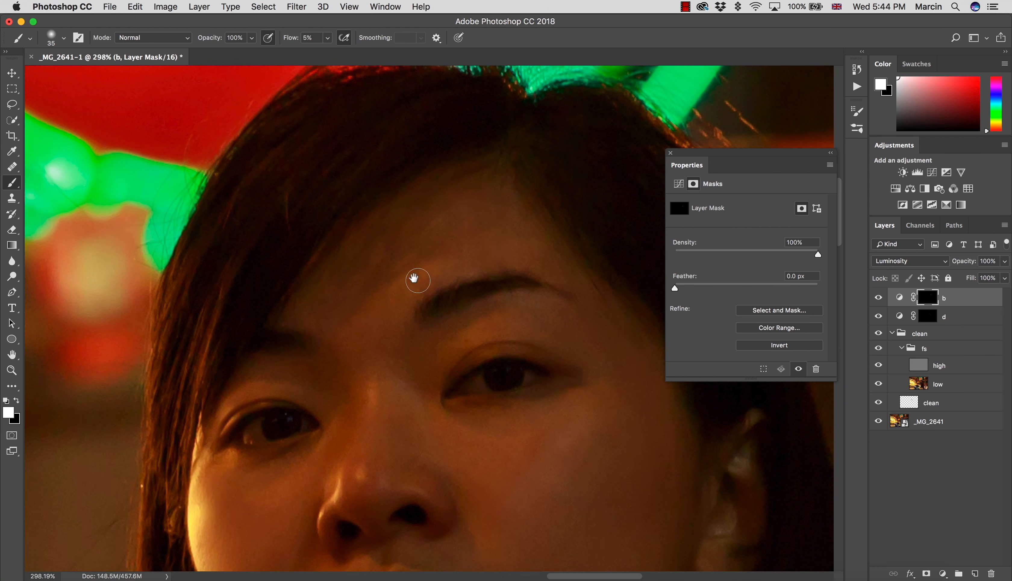
- Dodge dark patches on the forehead by painting the d layer's mask with a 25 px white brush at 5% flow
left_click(923, 319)
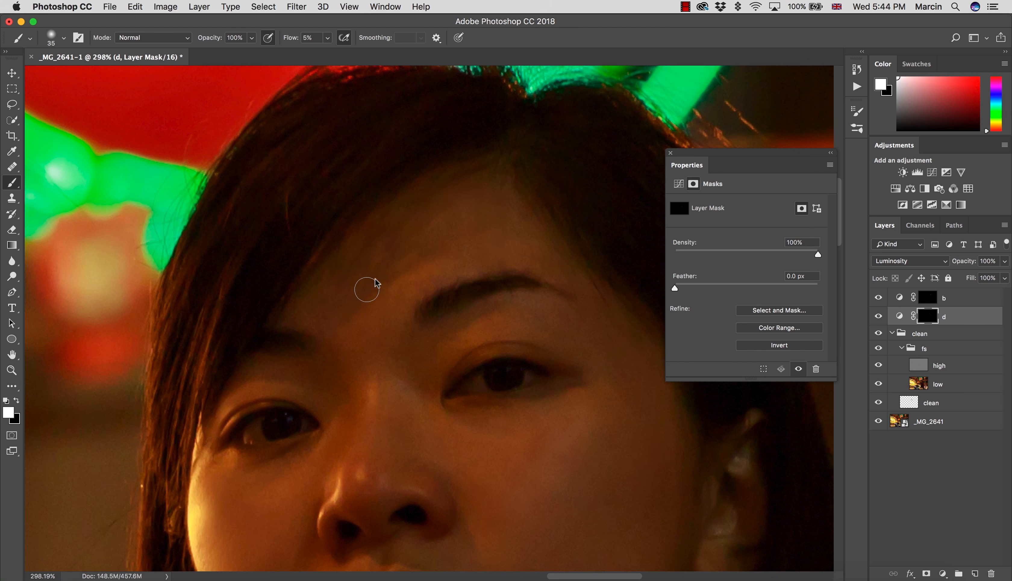
key("bracketleft")
key("z")
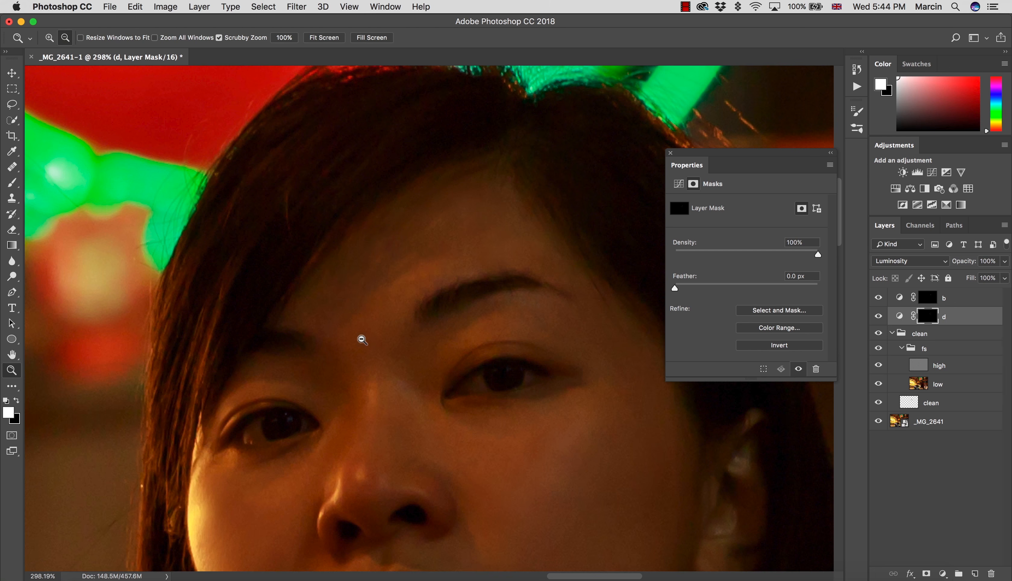
left_click(401, 341, "alt")
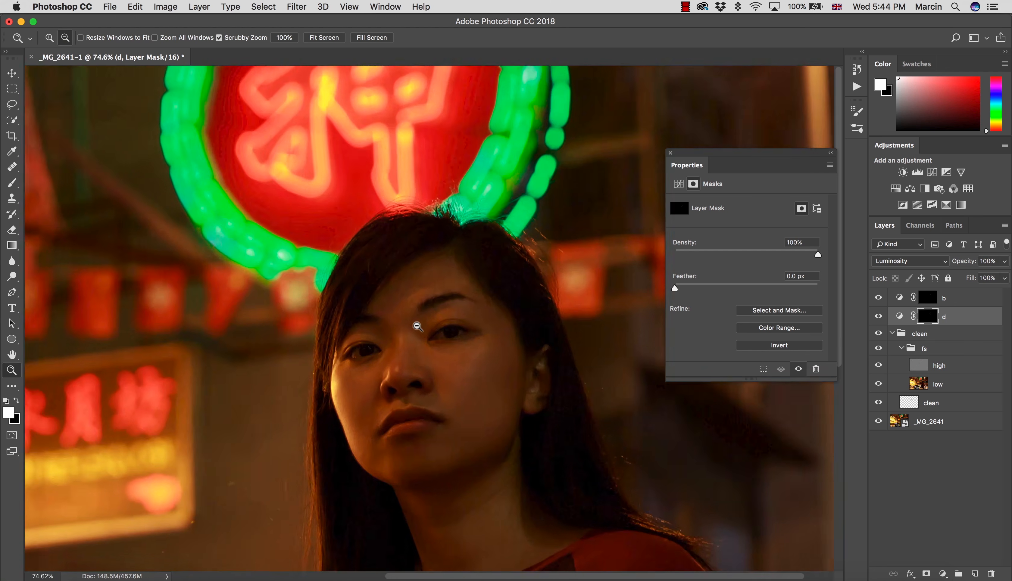
left_click(417, 325, "alt")
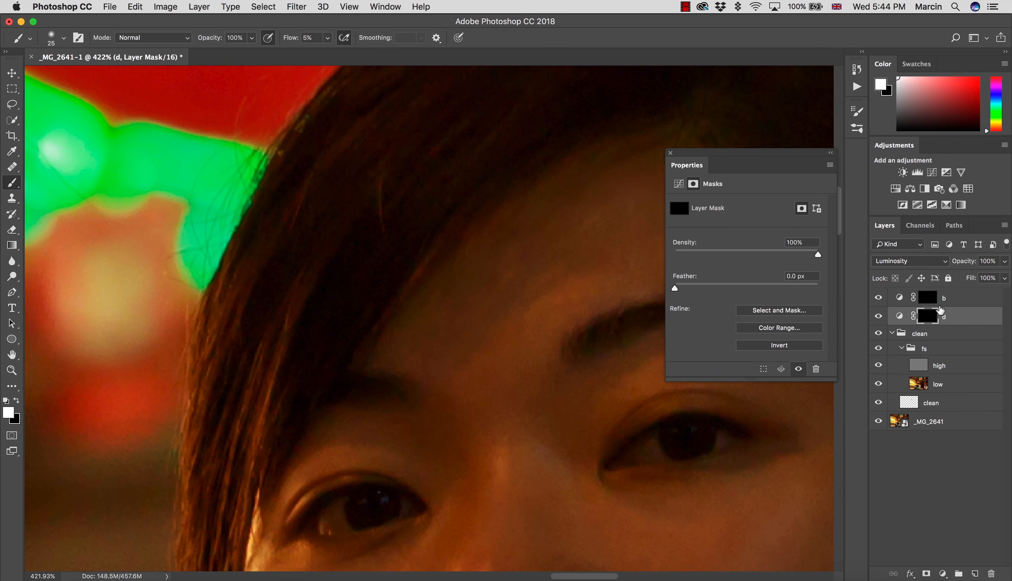
- Clone clean skin texture over the forehead blemishes on the high layer and check the whole picture
left_click(922, 367)
key("s")
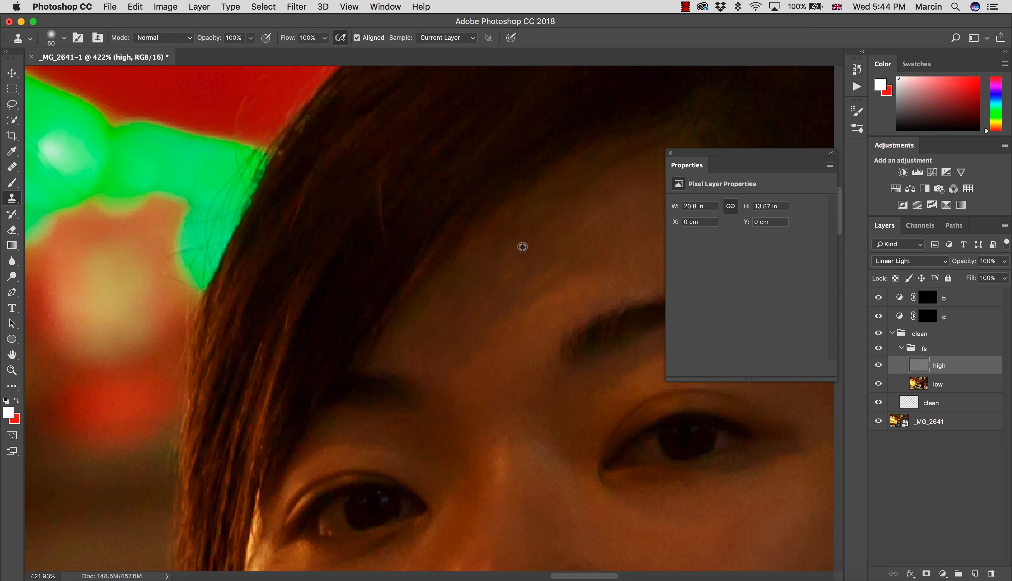
mouse_move(506, 275)
left_mouse_down()
mouse_move(482, 285)
mouse_move(541, 235)
left_mouse_up()
left_click(492, 267, "alt")
mouse_move(490, 289)
left_mouse_down()
mouse_move(469, 313)
mouse_move(570, 222)
mouse_move(564, 274)
mouse_move(478, 311)
left_mouse_up()
key("z")
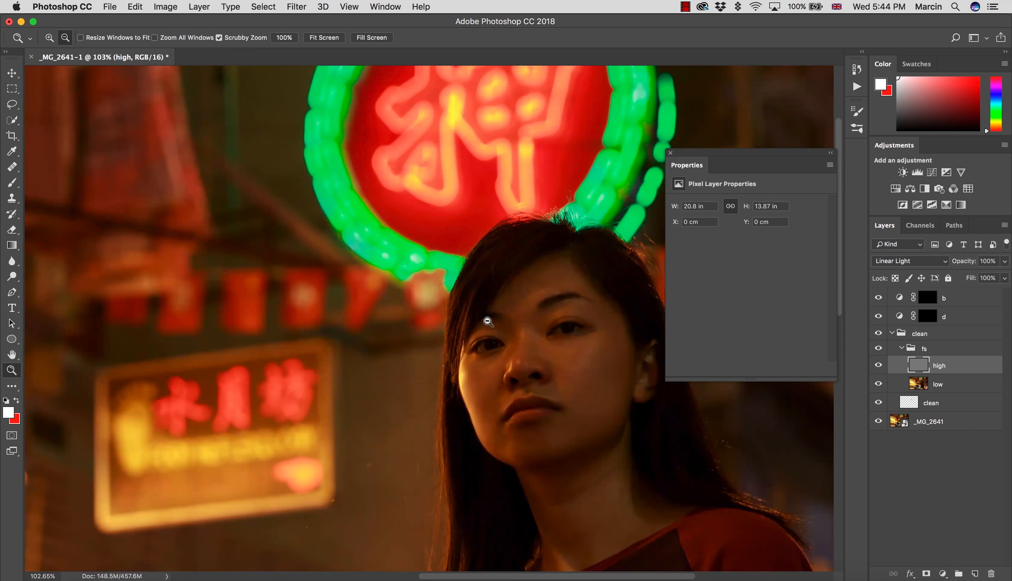
left_click_drag(544, 349, 495, 345)
key("super+0")
key("s")
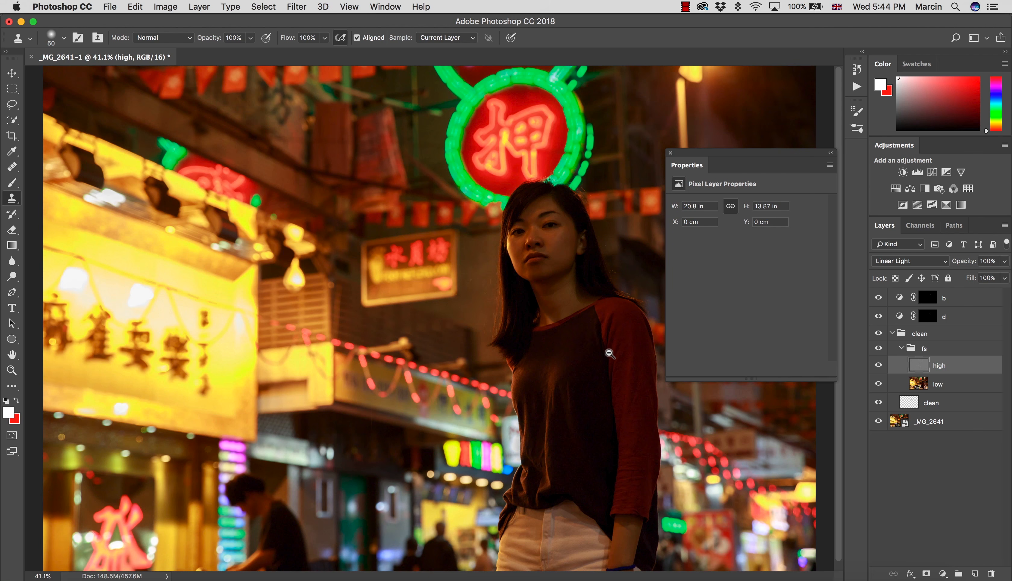
- Even out the neck's shading by painting the d and b layer masks with a 25 px white brush at 5% flow
key("z")
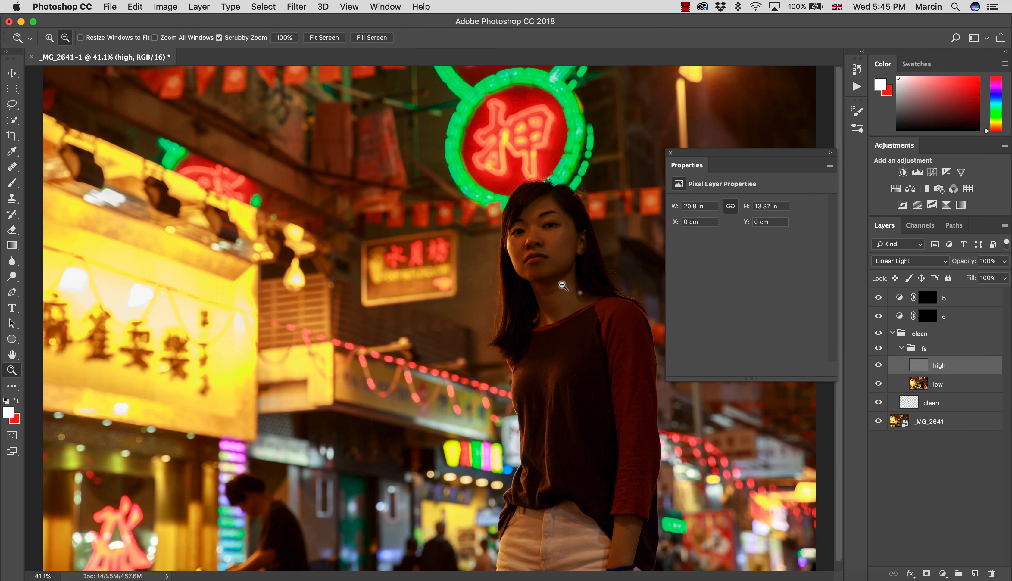
left_click_drag(602, 293, 674, 300)
key("s")
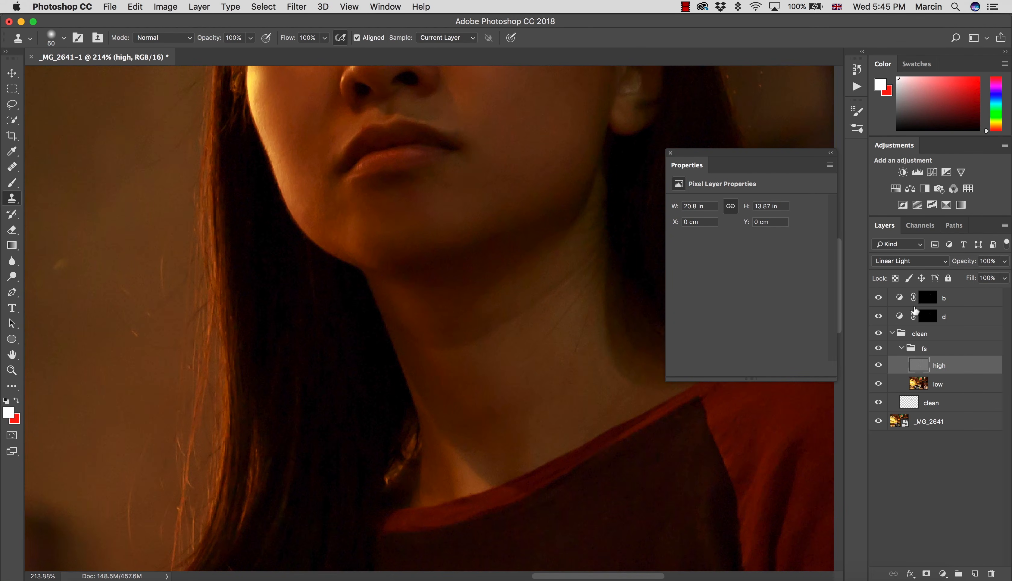
left_click(929, 317)
key("z")
left_click_drag(574, 314, 572, 298)
key("s")
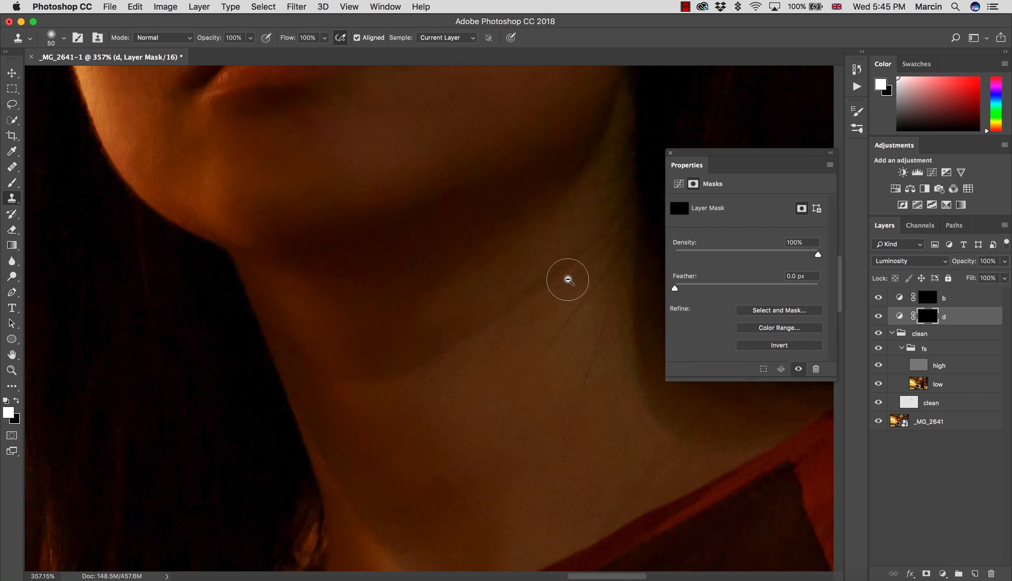
key("b")
key("bracketleft")
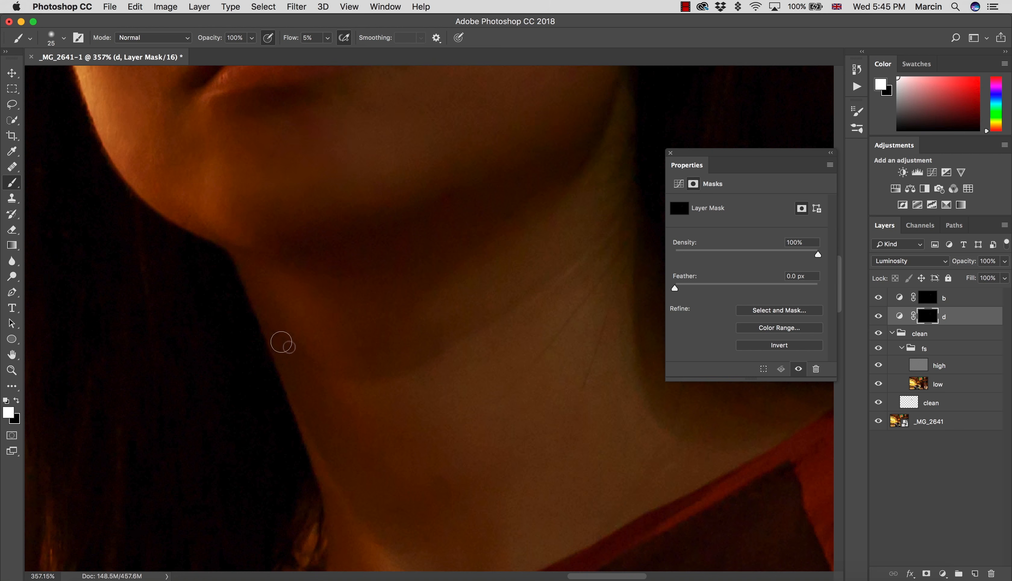
key("bracketright")
left_click(927, 298)
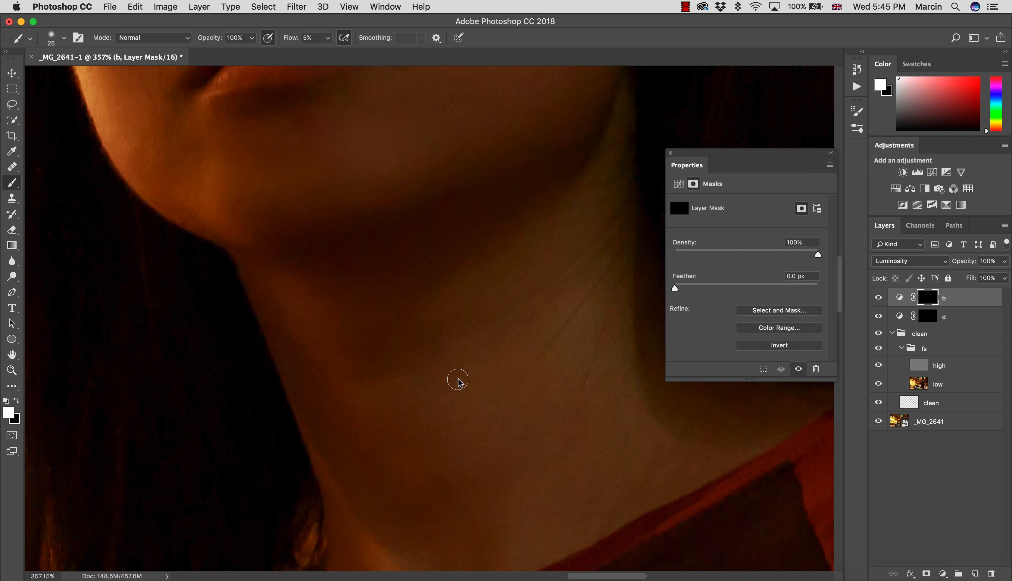
left_click(925, 316)
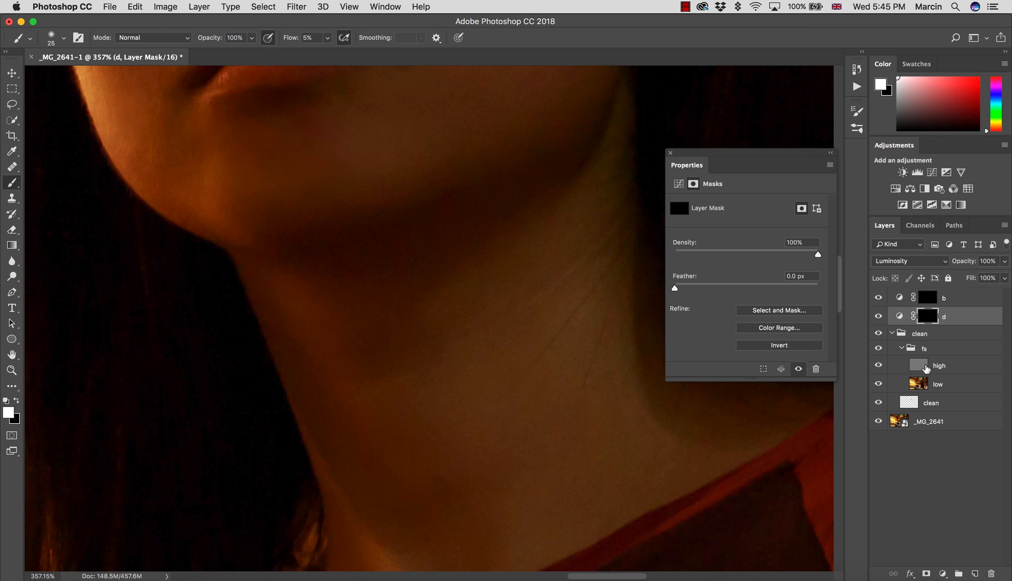
- Clone clean skin texture over the fine lines on the neck on the high layer with a 15 px Clone Stamp
left_click(912, 363)
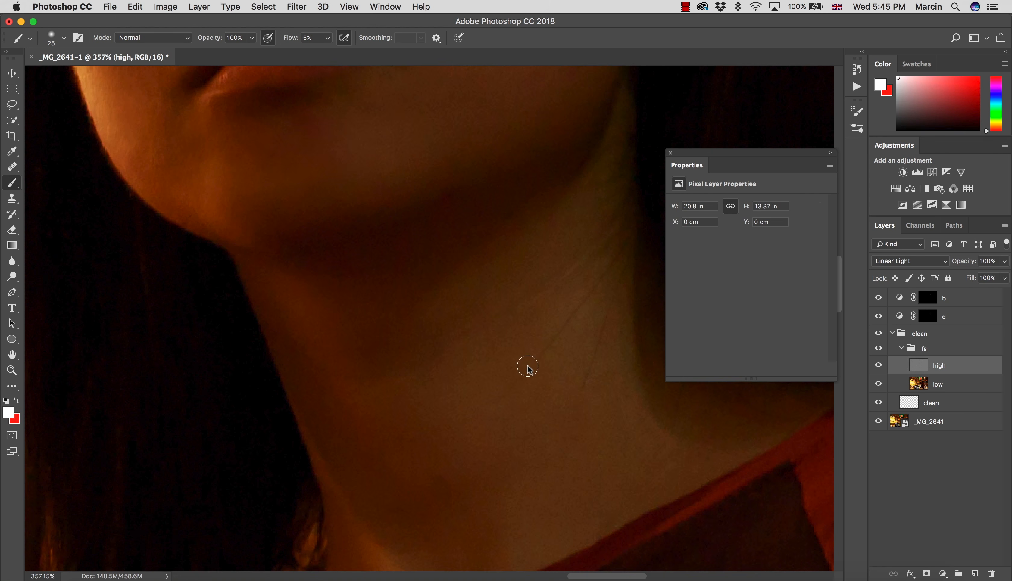
key("j")
key("s")
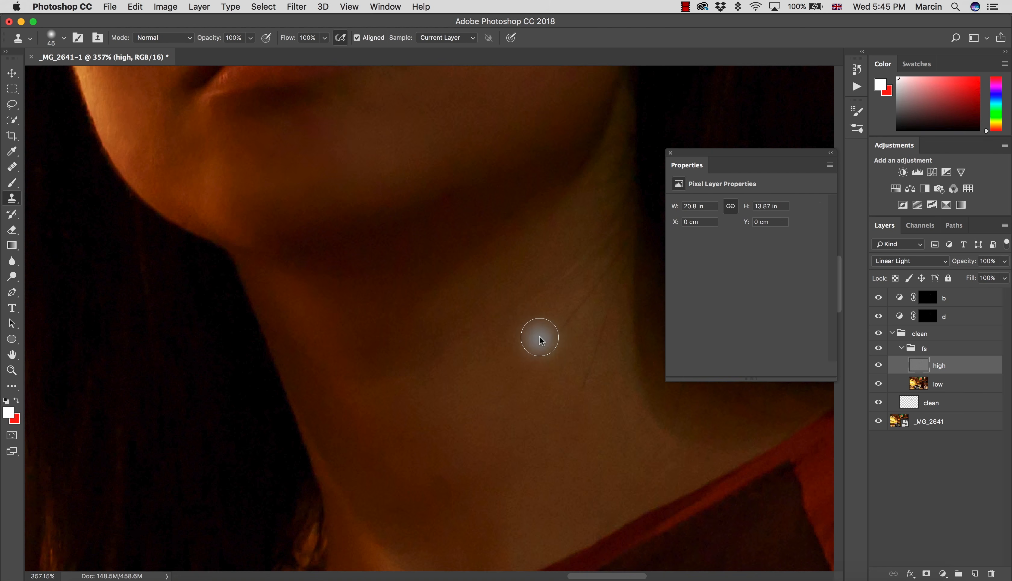
left_click(564, 314, "alt")
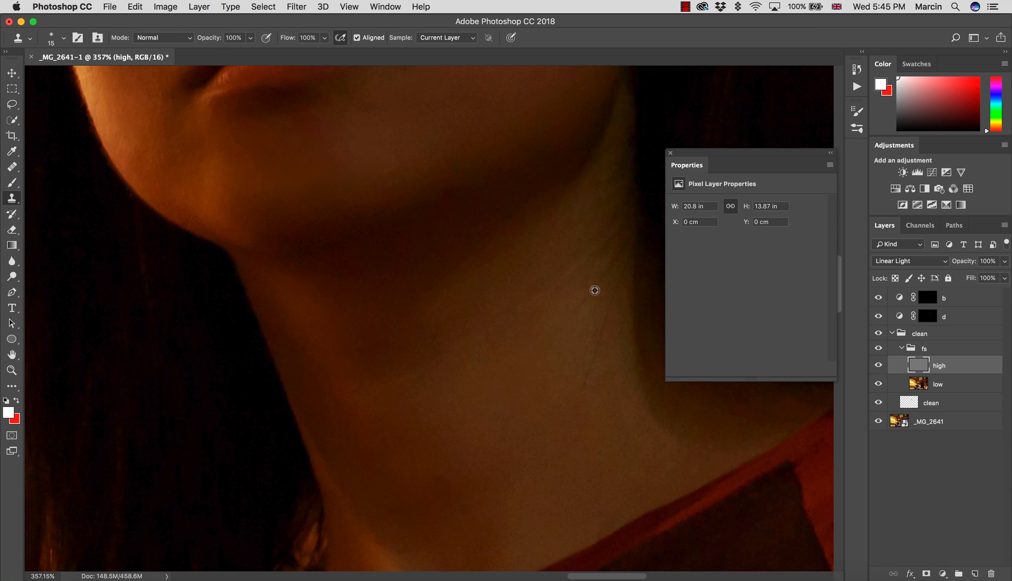
left_click_drag(594, 291, 603, 274)
left_click(575, 329, "alt")
mouse_move(598, 328)
left_mouse_down()
mouse_move(584, 394)
mouse_move(604, 321)
mouse_move(586, 370)
mouse_move(526, 421)
mouse_move(581, 436)
mouse_move(557, 446)
mouse_move(595, 457)
mouse_move(554, 444)
mouse_move(644, 486)
left_mouse_up()
- Clone clean skin texture over the marks on the arm above the blue wristband on the high layer with a 35 px Clone Stamp
key("z")
left_click_drag(574, 477, 610, 476)
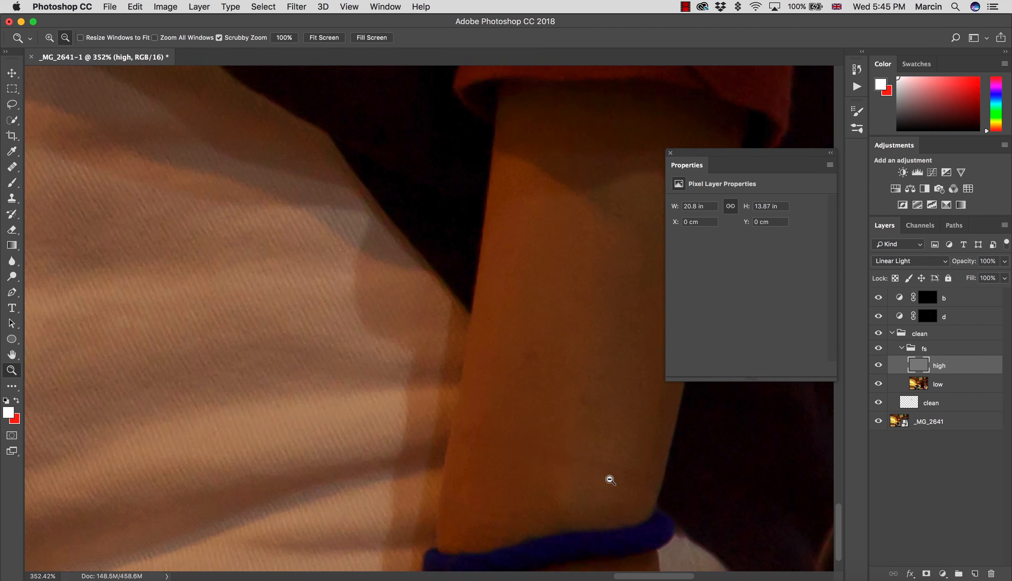
key("s")
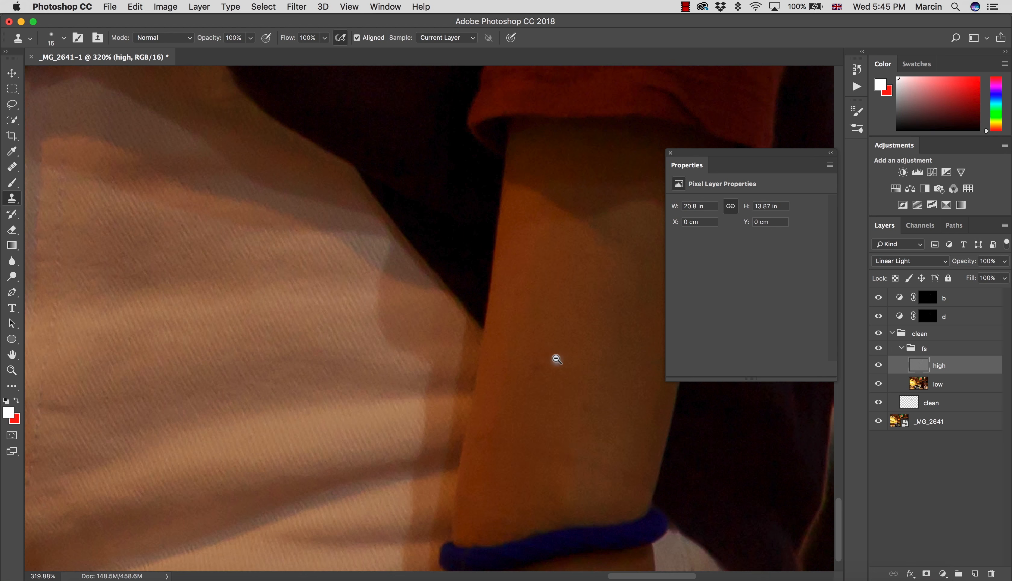
key("bracketright")
key("bracketright")
left_click(558, 434, "alt")
key("z")
mouse_move(592, 458)
left_mouse_down()
mouse_move(540, 445)
mouse_move(595, 440)
left_mouse_up()
key("s")
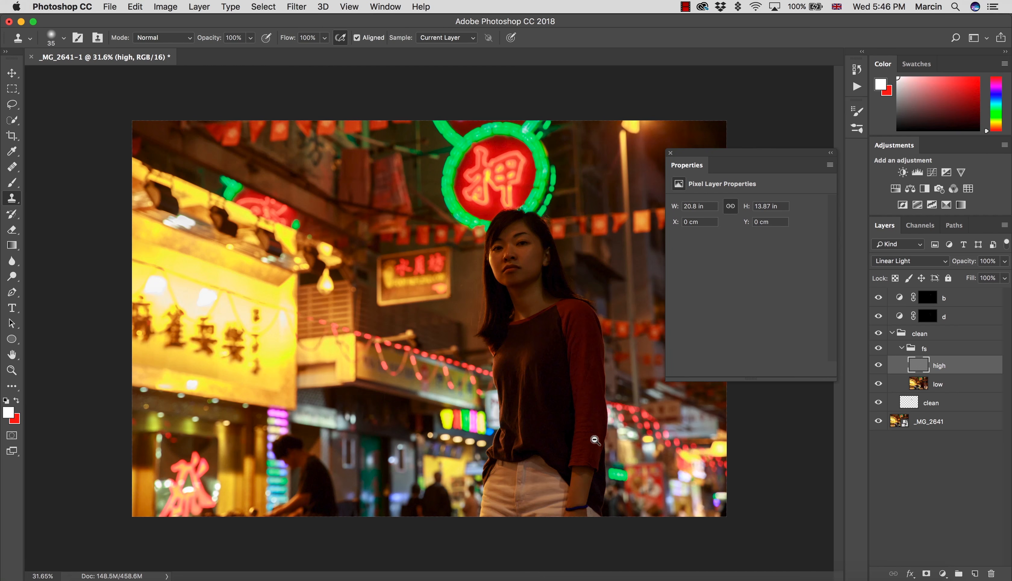
- Move the d and b layers into the clean group and collapse the fs and clean groups
left_click(895, 338)
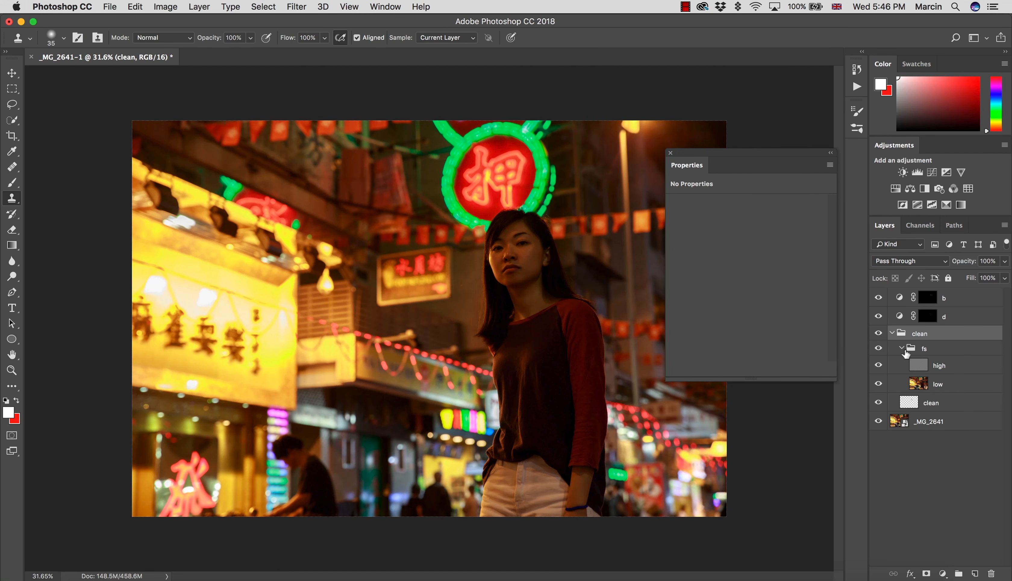
left_click(901, 348)
left_click(896, 335)
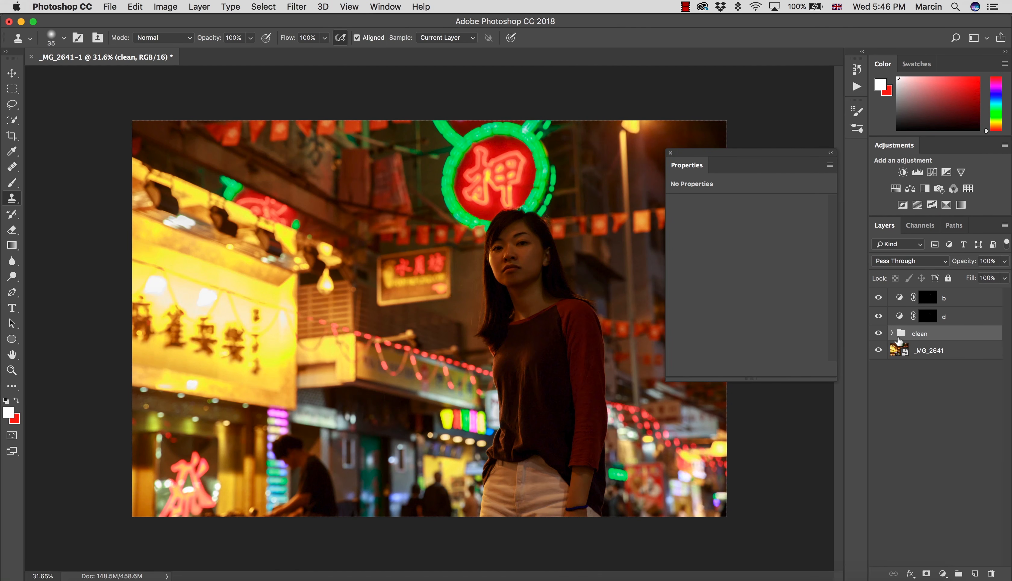
left_click(892, 333)
left_click_drag(951, 317, 956, 333)
left_click_drag(948, 295, 942, 326)
left_click(891, 299)
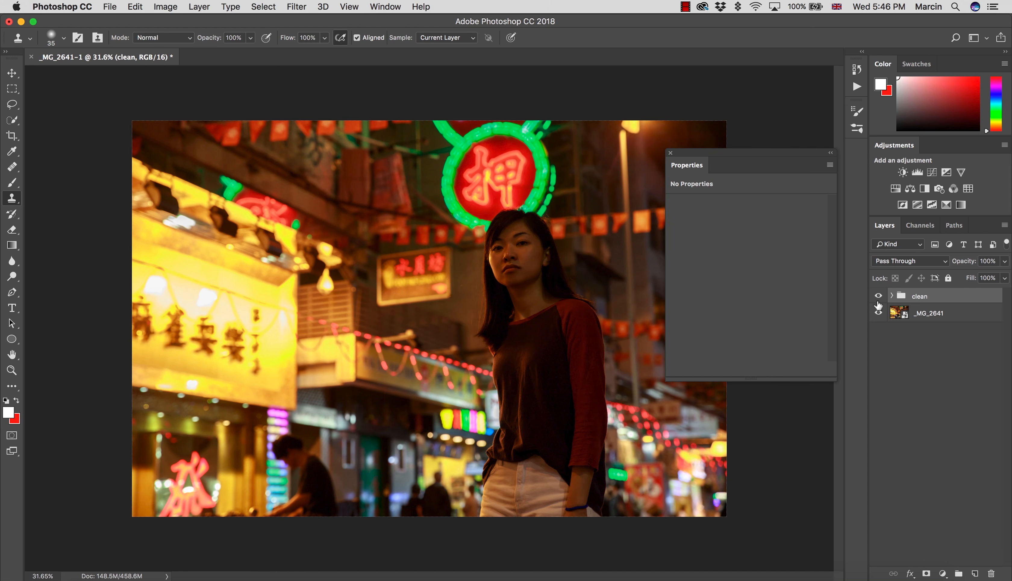
- Compare the face before and after retouching by toggling the clean group's visibility, and check the whole picture
key("z")
left_click_drag(515, 231, 596, 260)
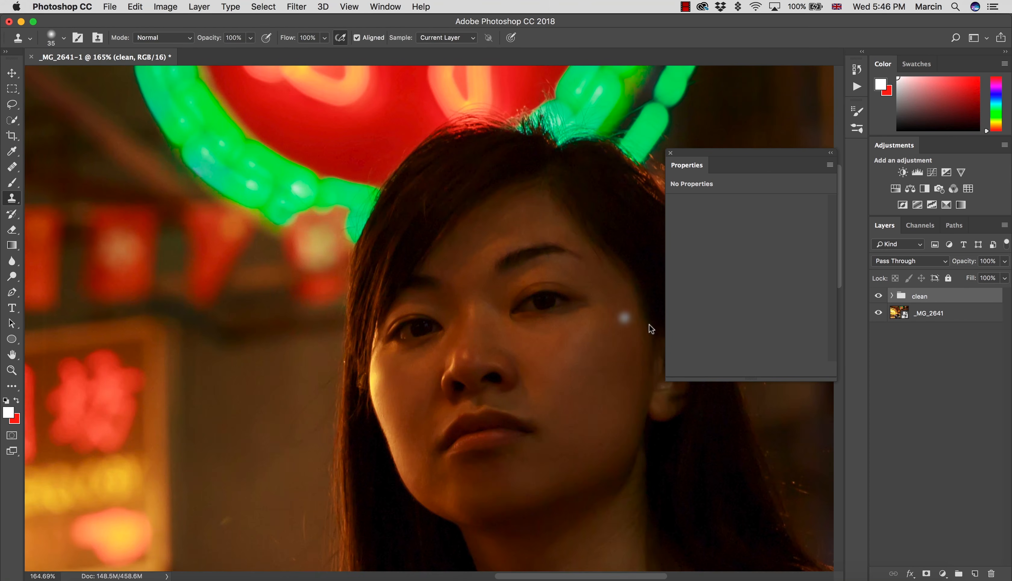
left_click(879, 301)
left_click(880, 302)
left_click(880, 302)
left_click(881, 303)
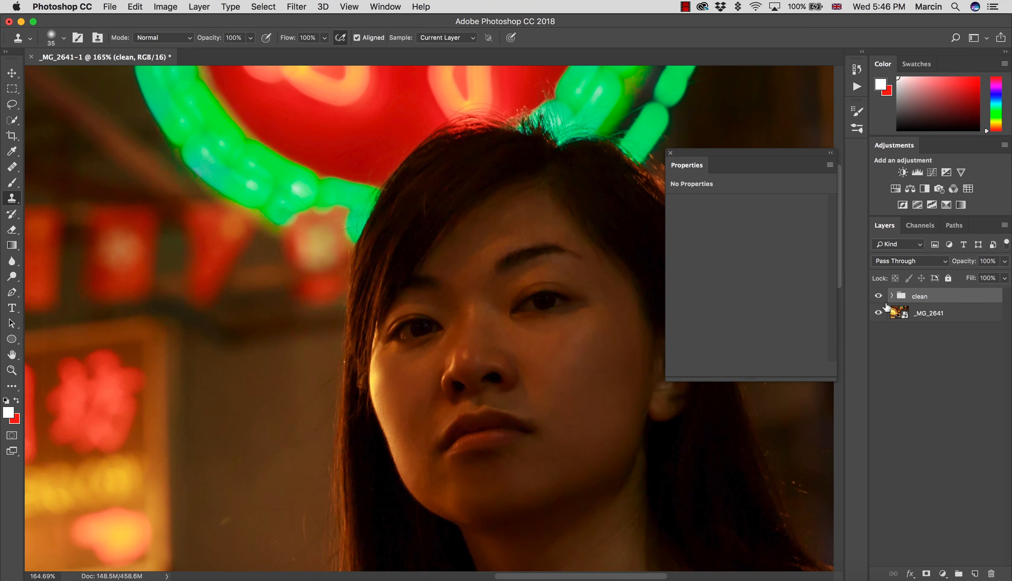
left_click(671, 153)
key("z")
mouse_move(621, 363)
left_mouse_down()
mouse_move(609, 396)
mouse_move(626, 409)
left_mouse_up()
left_click(627, 410)
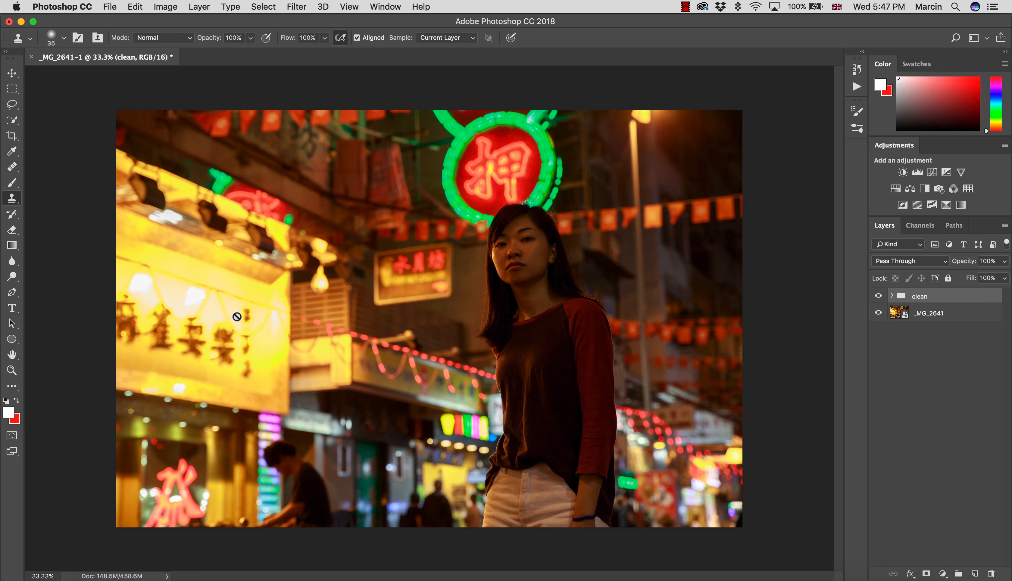
- Add a Curves adjustment layer above the clean group and name it h
left_click(942, 573)
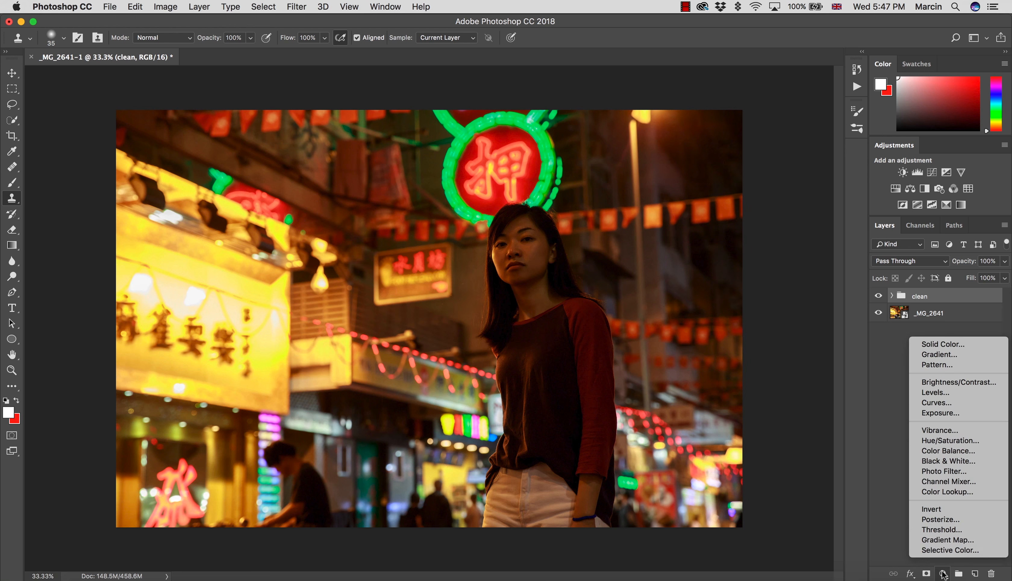
left_click(944, 403)
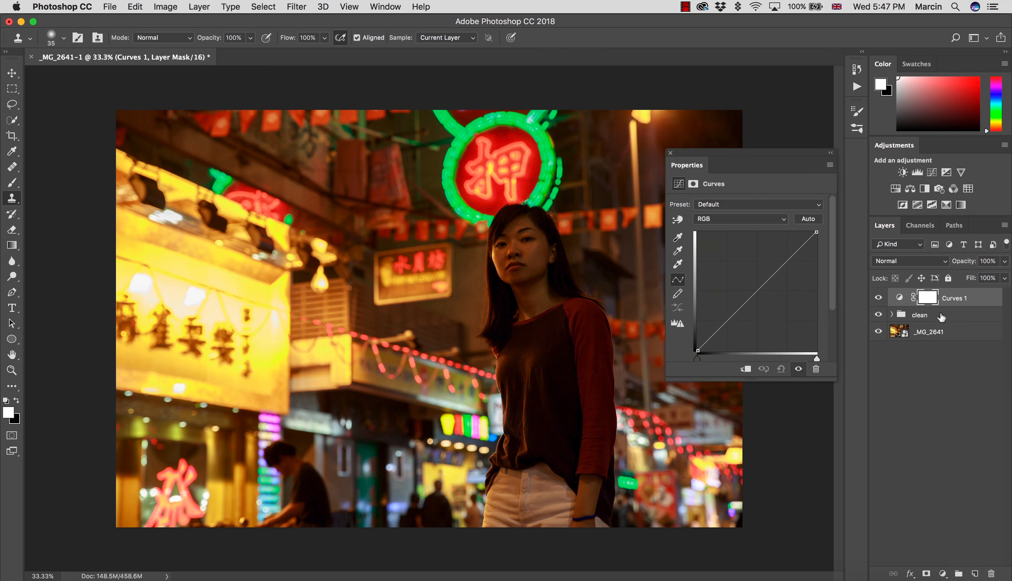
double_click(952, 299)
type("h")
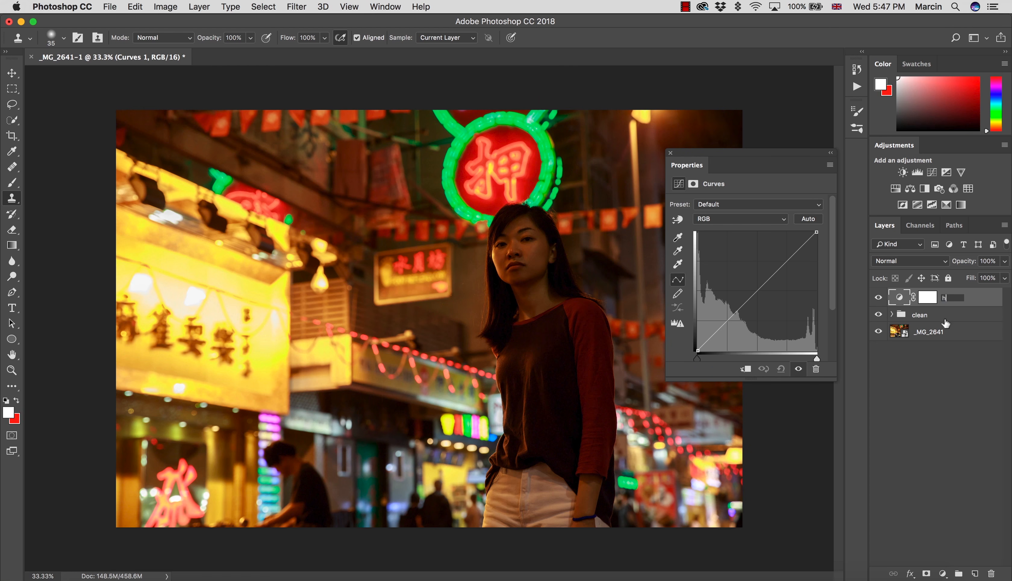
key("Return")
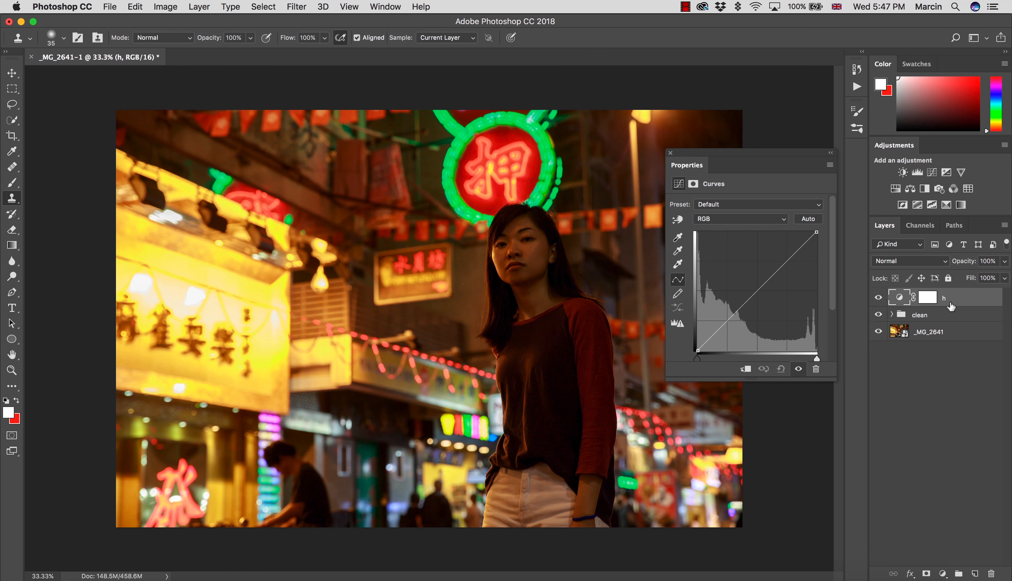
- Duplicate the h Curves layer and rename the copy s
key("super+j")
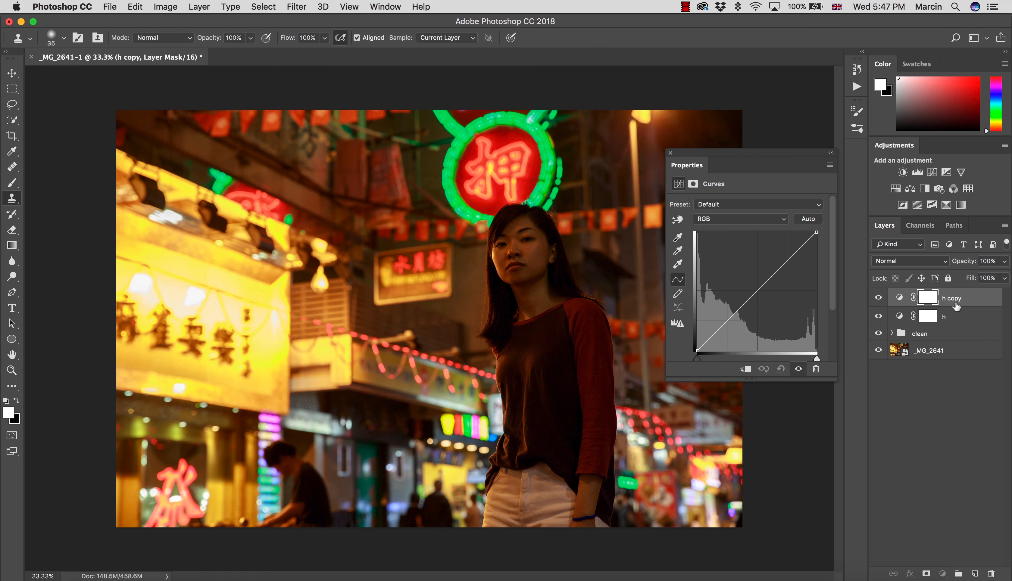
double_click(955, 299)
type("s")
key("Return")
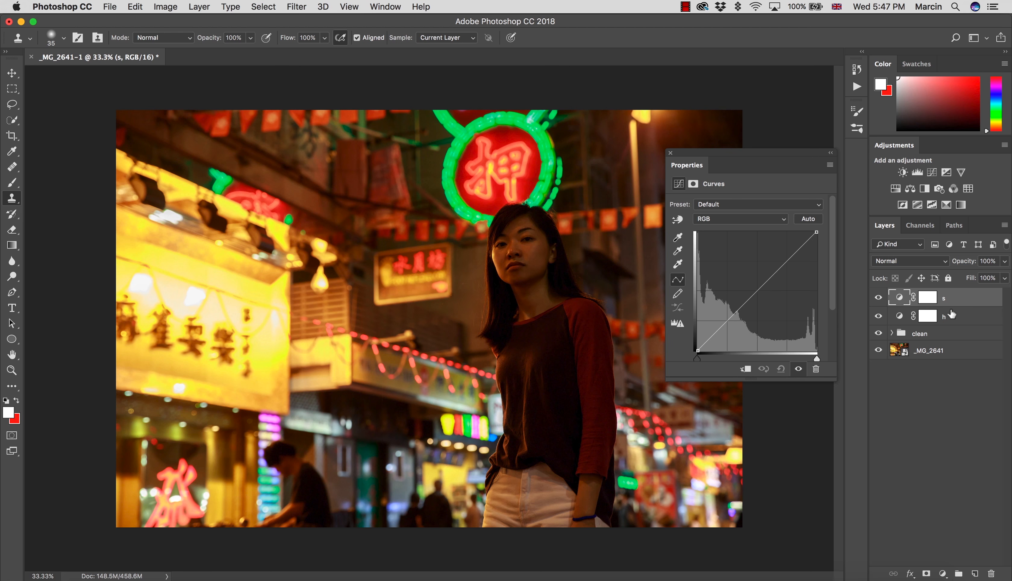
- Fill the h layer's mask using Apply Image with the Merged layer, RGB channel, Normal blending and 100% opacity
left_click(928, 317)
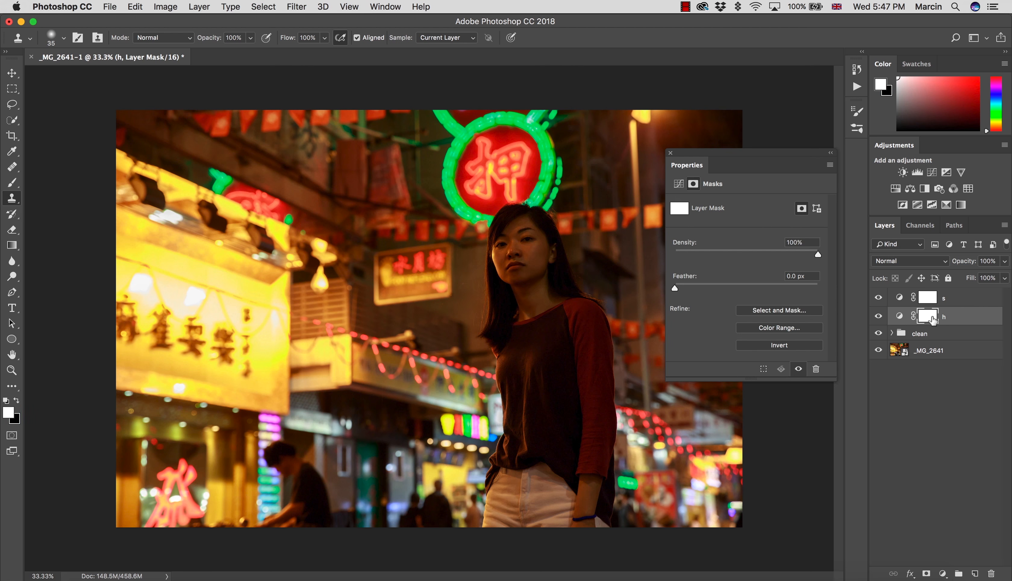
left_click(169, 7)
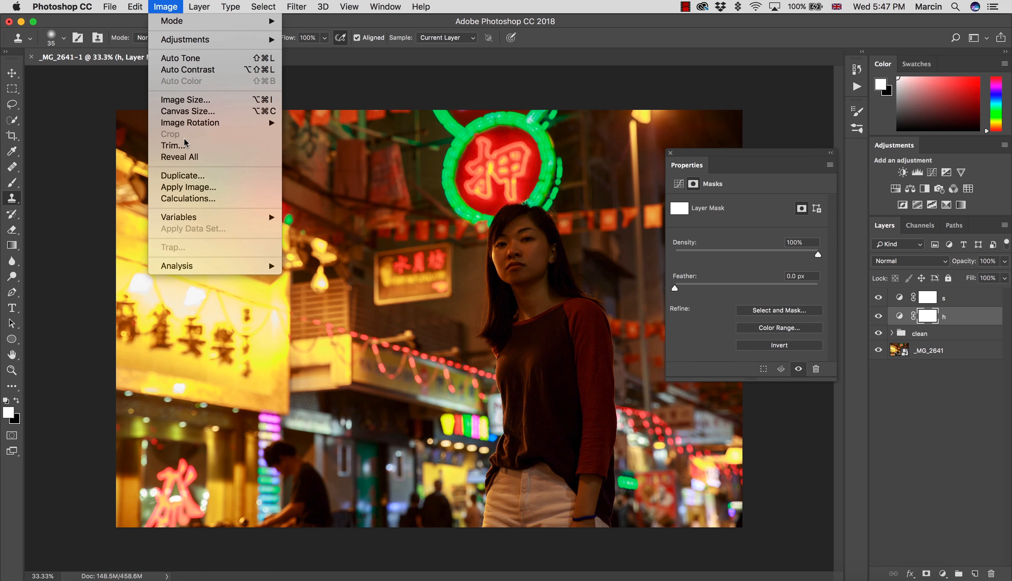
left_click(205, 187)
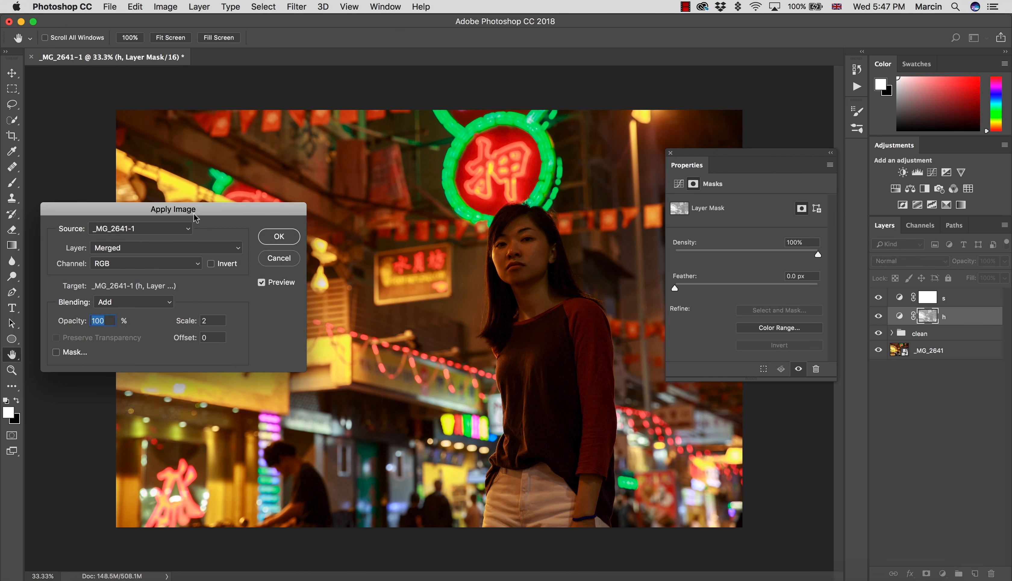
left_click(135, 300)
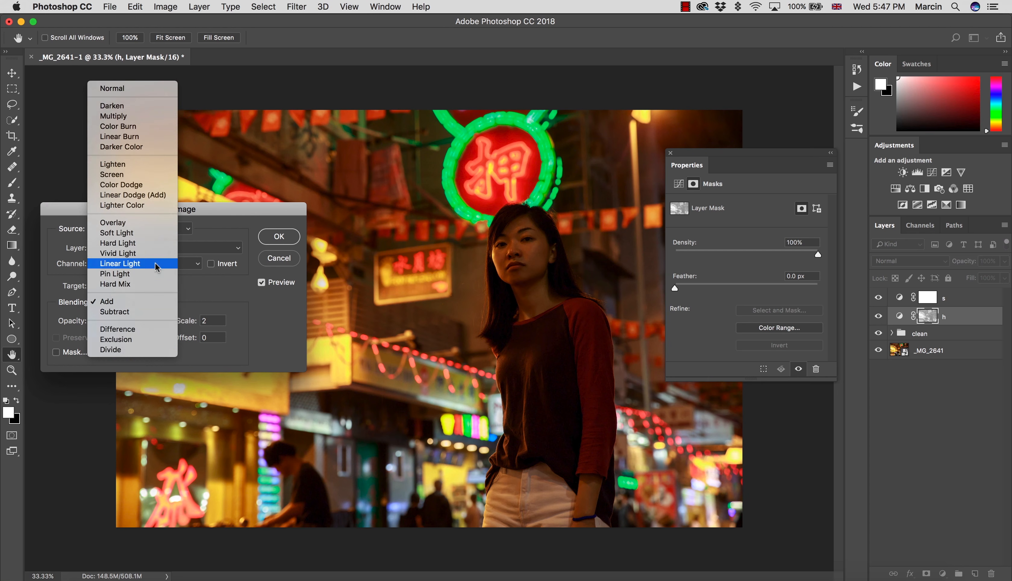
left_click(209, 293)
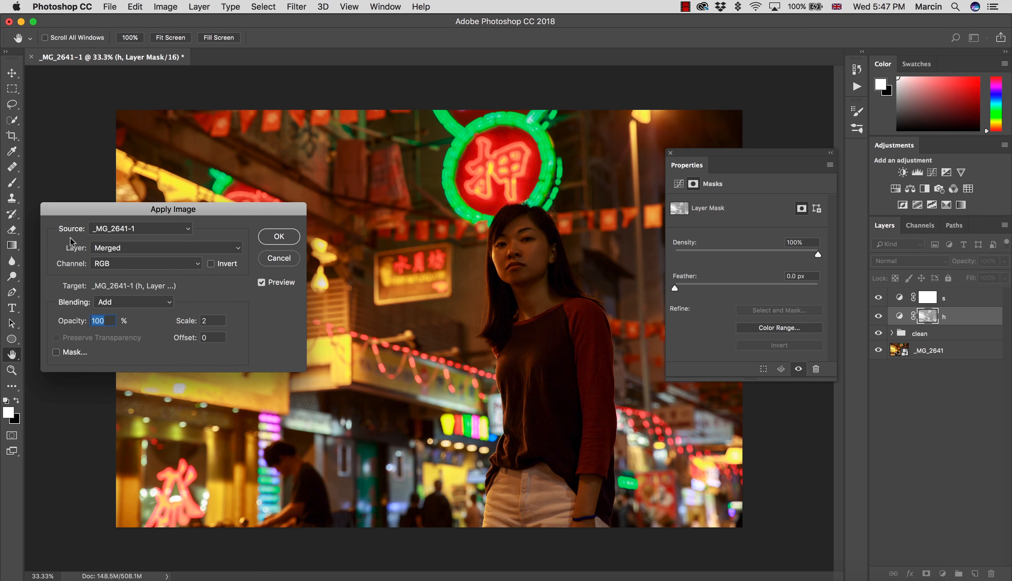
left_click(125, 301)
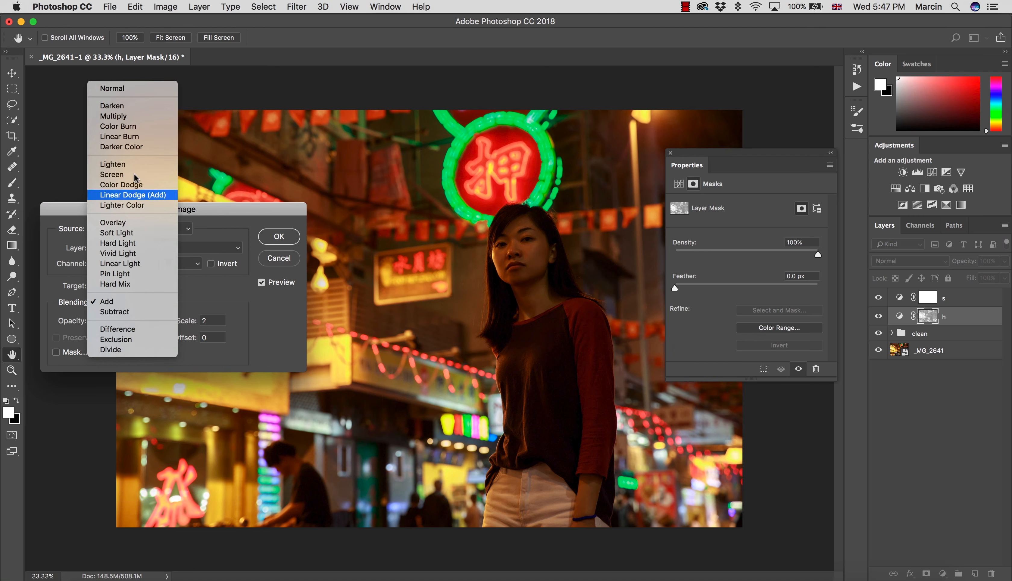
left_click(127, 89)
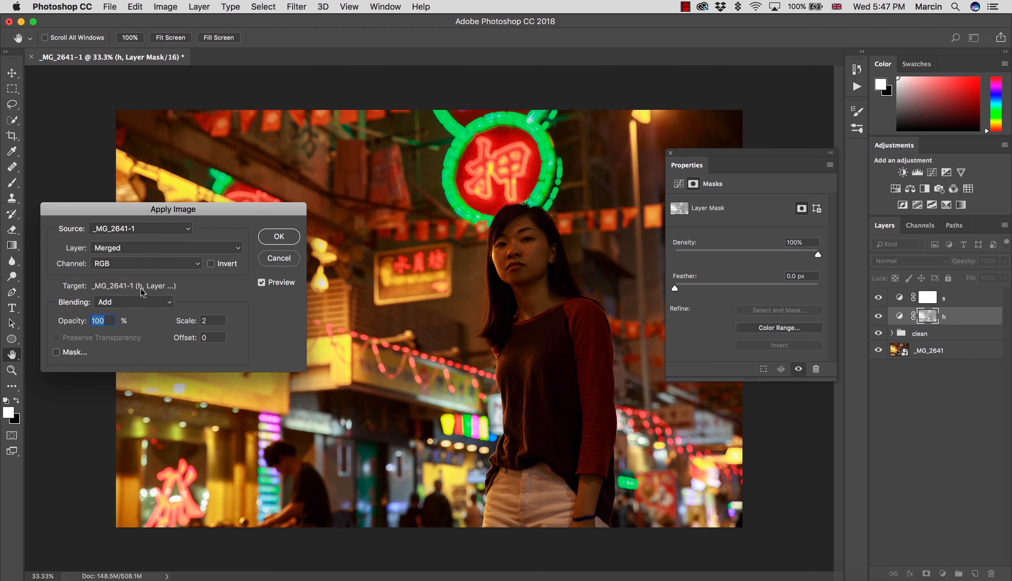
left_click(140, 302)
left_click(133, 87)
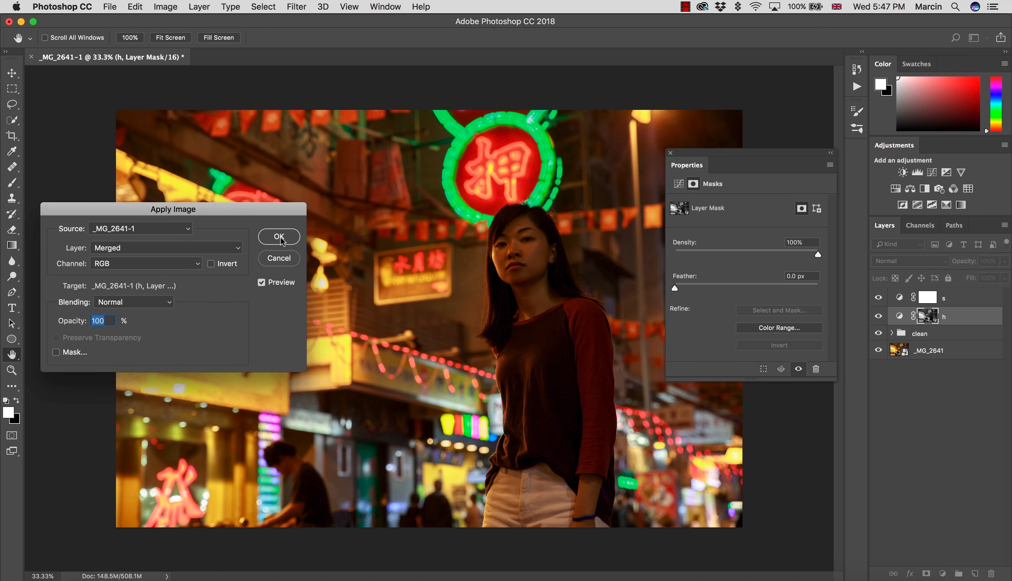
key("Return")
key("s")
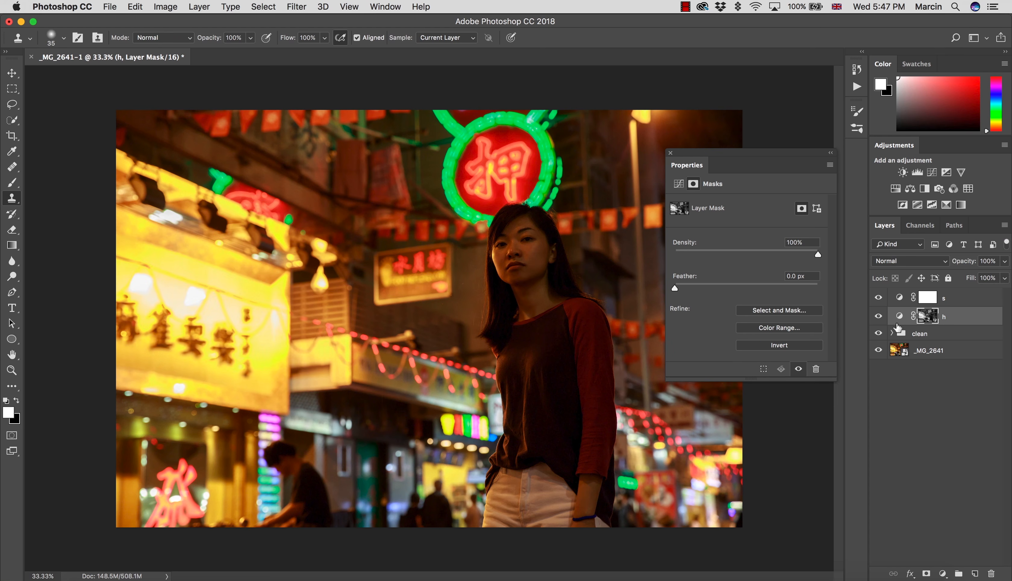
- Paint black over the large bright shop sign in the h layer's mask with a 500 px brush at 100% flow
left_click(926, 318, "alt")
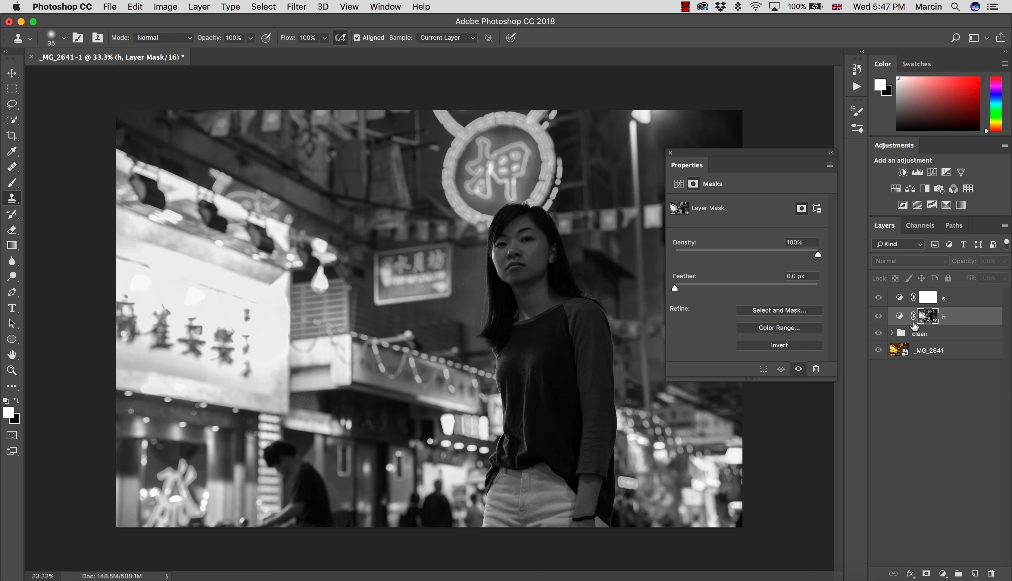
key("b")
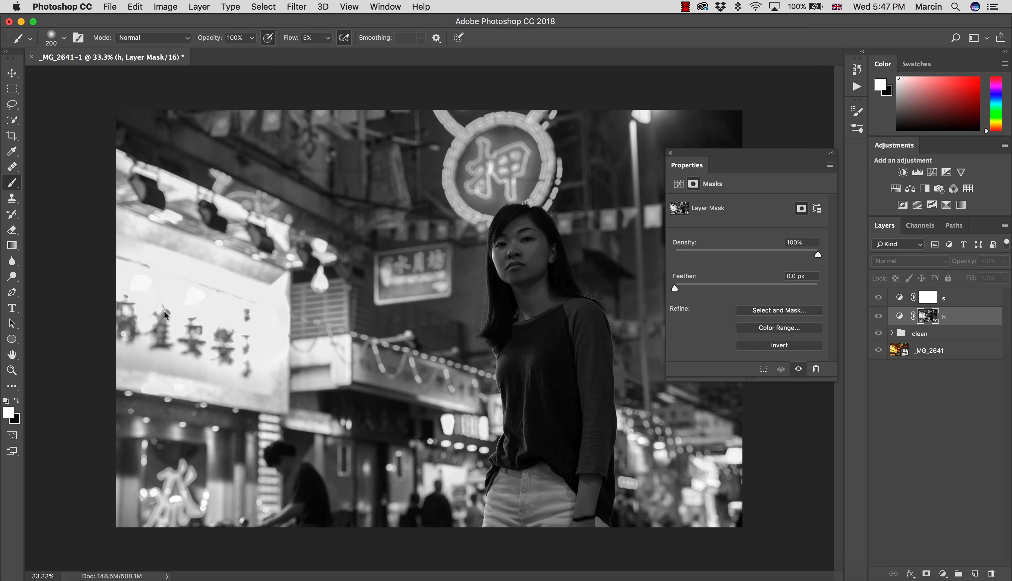
key("bracketright")
key("bracketright")
key("bracketright")
key("bracketright")
key("x")
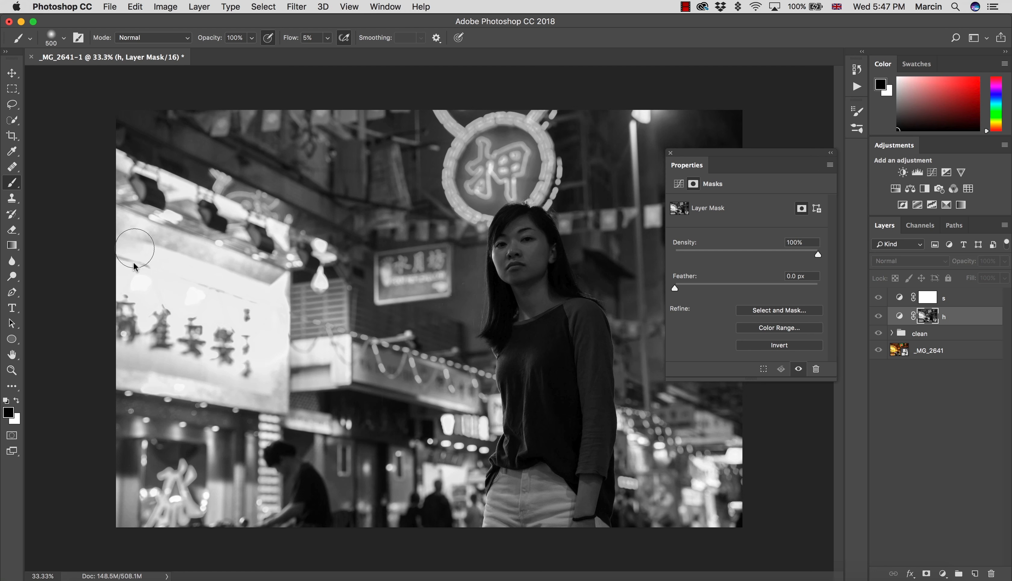
mouse_move(134, 263)
left_mouse_down()
mouse_move(131, 295)
mouse_move(135, 267)
left_mouse_up()
left_click_drag(294, 39, 397, 53)
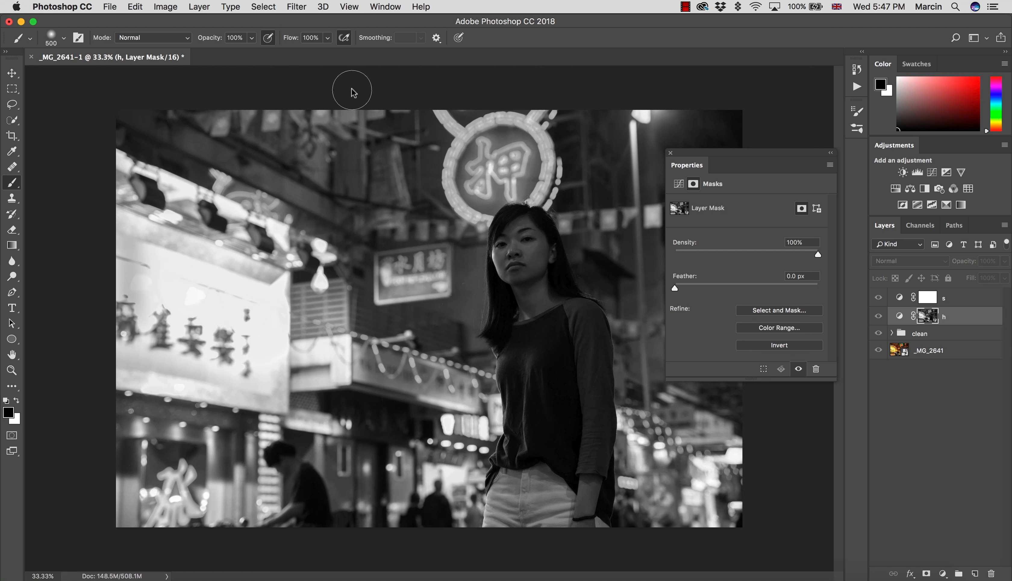
mouse_move(129, 173)
left_mouse_down()
mouse_move(125, 372)
mouse_move(183, 371)
mouse_move(208, 384)
mouse_move(148, 376)
mouse_move(120, 345)
mouse_move(131, 179)
mouse_move(208, 206)
mouse_move(283, 270)
mouse_move(269, 357)
mouse_move(277, 405)
mouse_move(161, 384)
mouse_move(257, 389)
mouse_move(268, 368)
mouse_move(245, 374)
mouse_move(237, 261)
mouse_move(199, 371)
mouse_move(142, 240)
mouse_move(159, 215)
mouse_move(205, 232)
mouse_move(210, 266)
left_mouse_up()
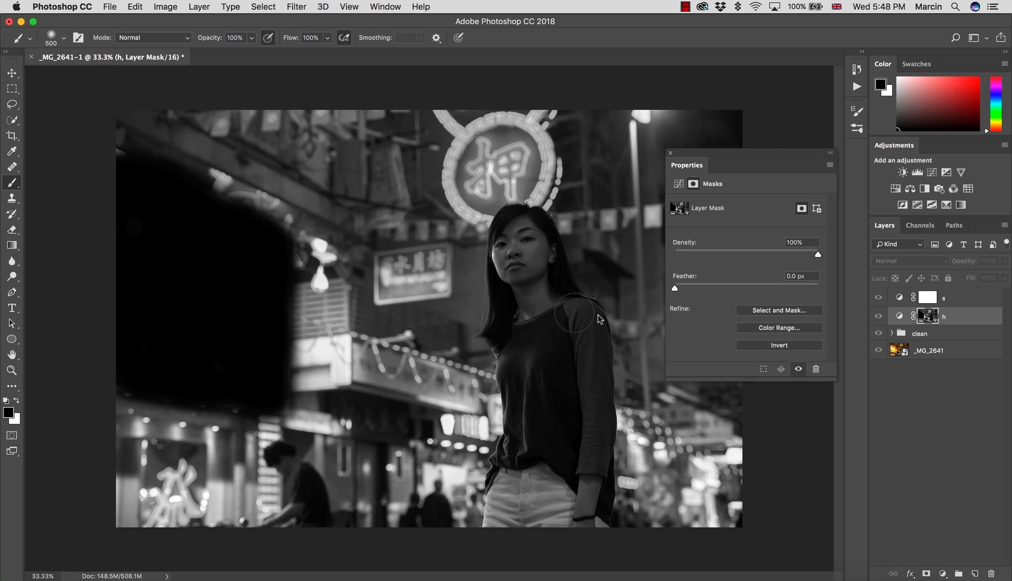
left_click(931, 319, "alt")
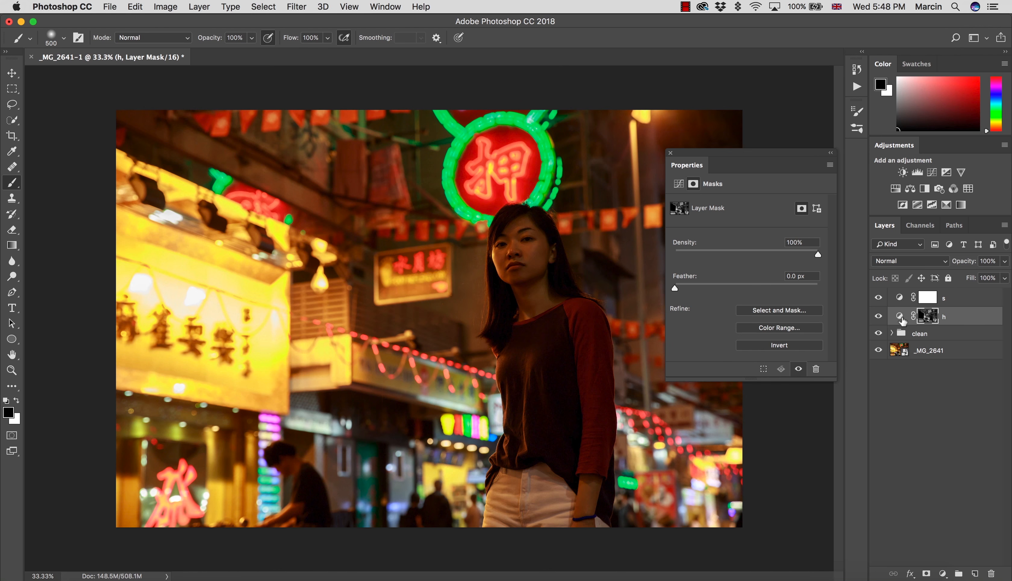
- Raise the highlights on the h layer's RGB curve, pull the lower midtones back down, and set its blend mode to Luminosity
left_click(900, 318)
left_click_drag(784, 264, 779, 251)
left_click_drag(736, 295, 740, 302)
left_click(890, 265)
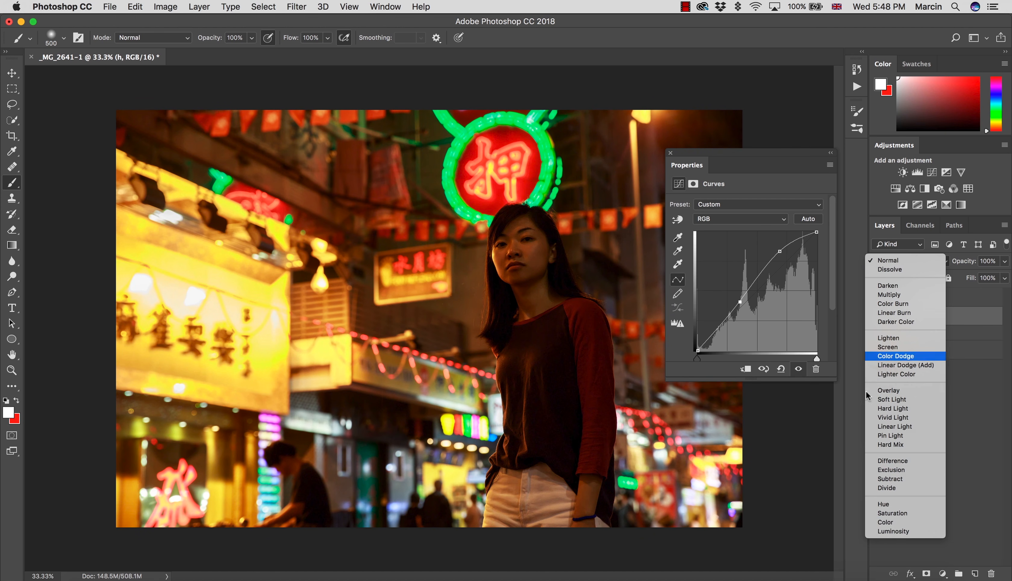
left_click(883, 536)
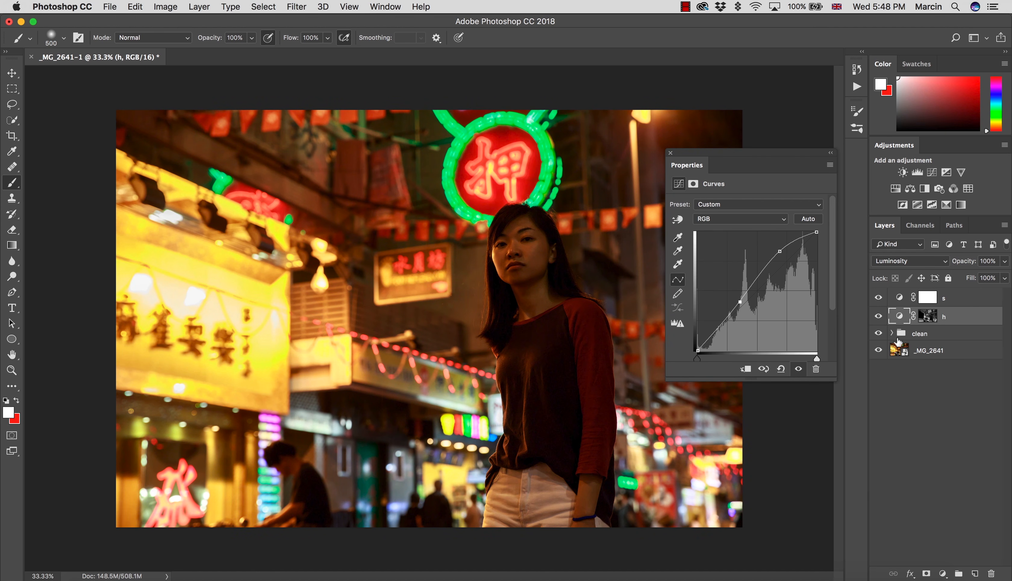
- Lower the highlight point on the h layer's RGB curve slightly and compare the image with the layer hidden and shown
left_click(879, 317)
left_click(879, 317)
left_click(879, 318)
left_click(879, 318)
left_click_drag(780, 254, 784, 261)
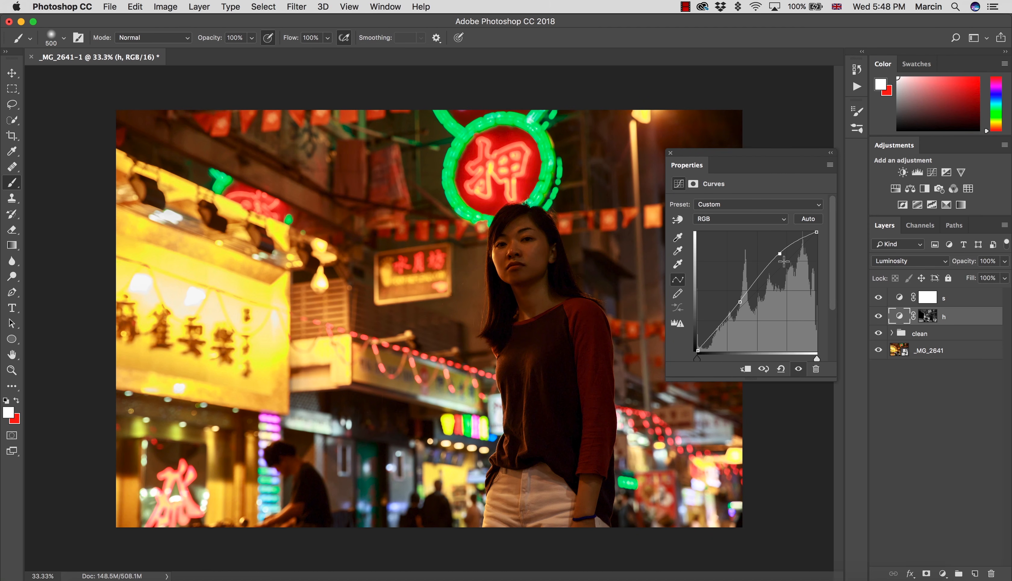
left_click(878, 317)
left_click(878, 318)
left_click(879, 318)
left_click(879, 317)
left_click(879, 318)
left_click(879, 318)
- Set the s layer's blend mode to Luminosity
left_click(928, 299)
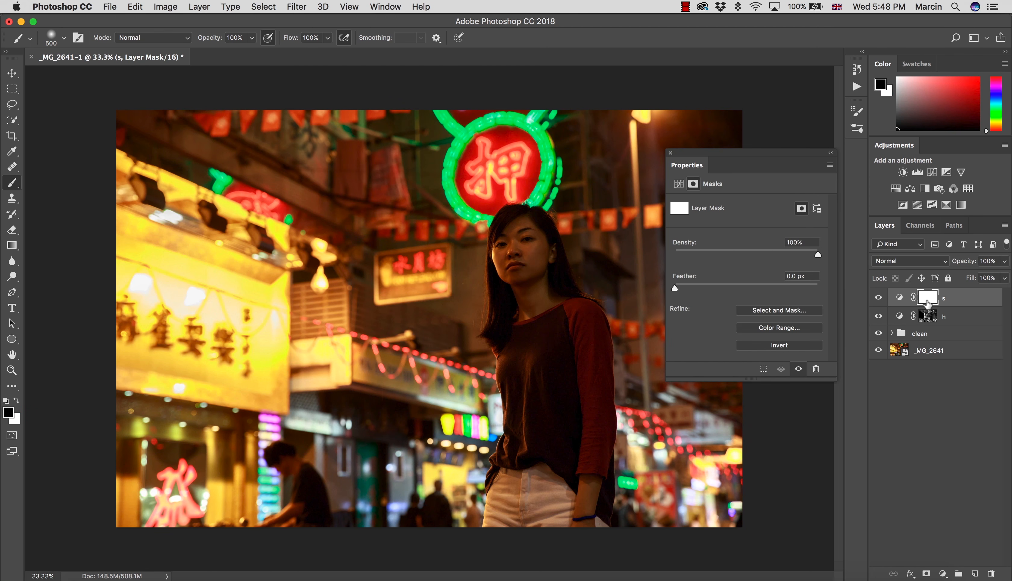
left_click(909, 261)
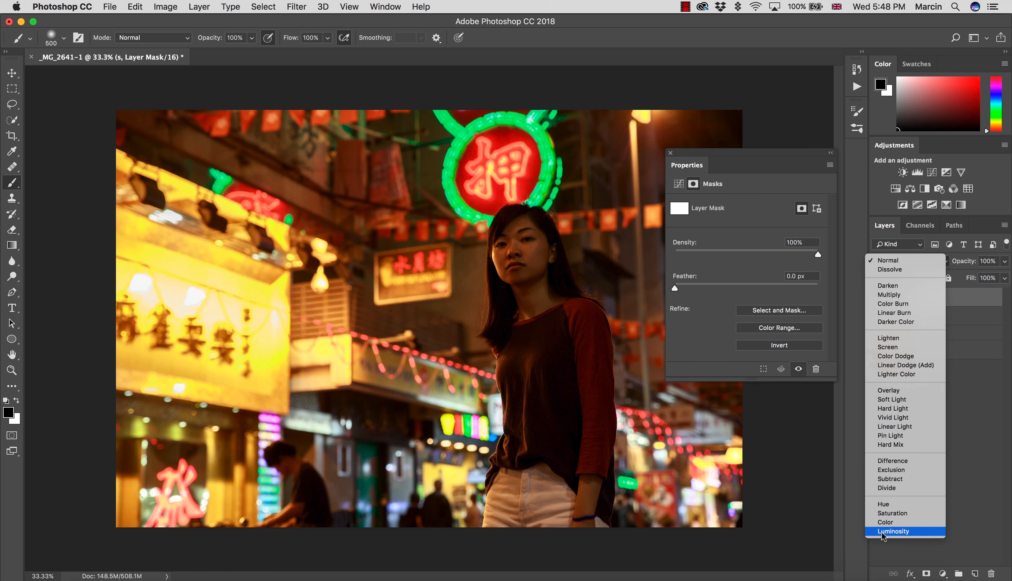
left_click(897, 501)
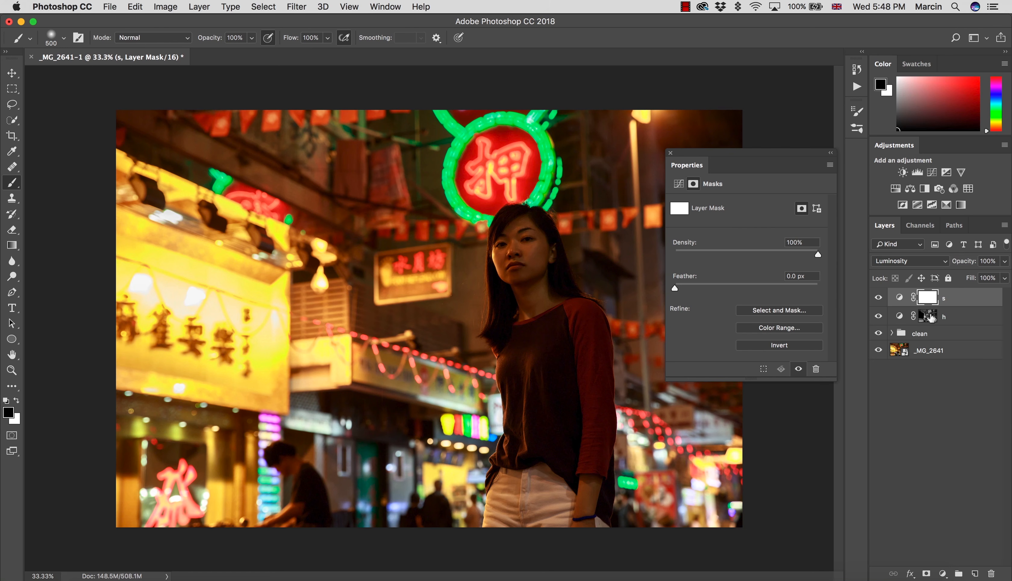
- Fill the s layer's mask using Apply Image with the inverted Merged RGB channel, Normal blending and 100% opacity, and inspect the mask
left_click(172, 6)
left_click(188, 187)
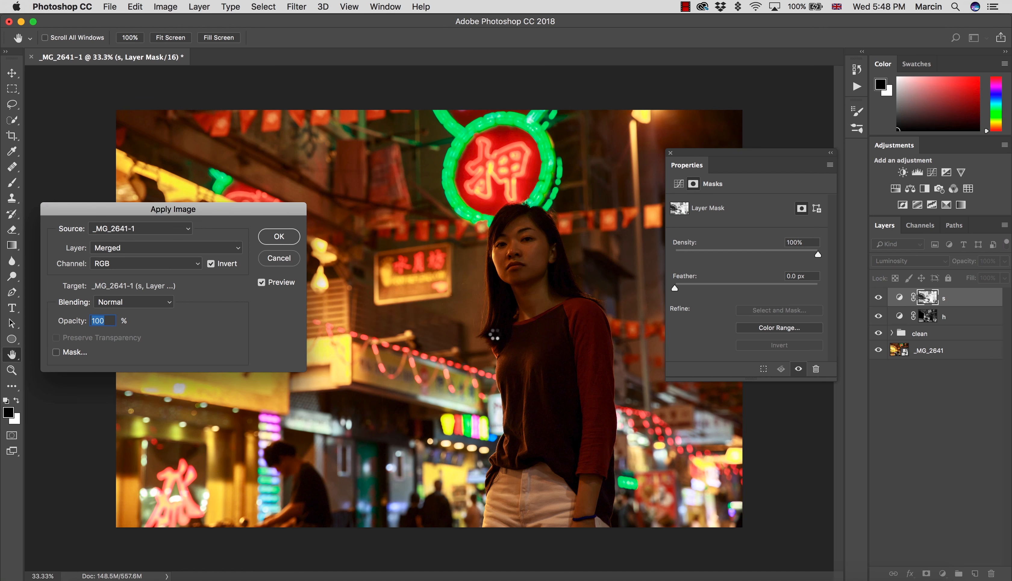
left_click(925, 304, "alt")
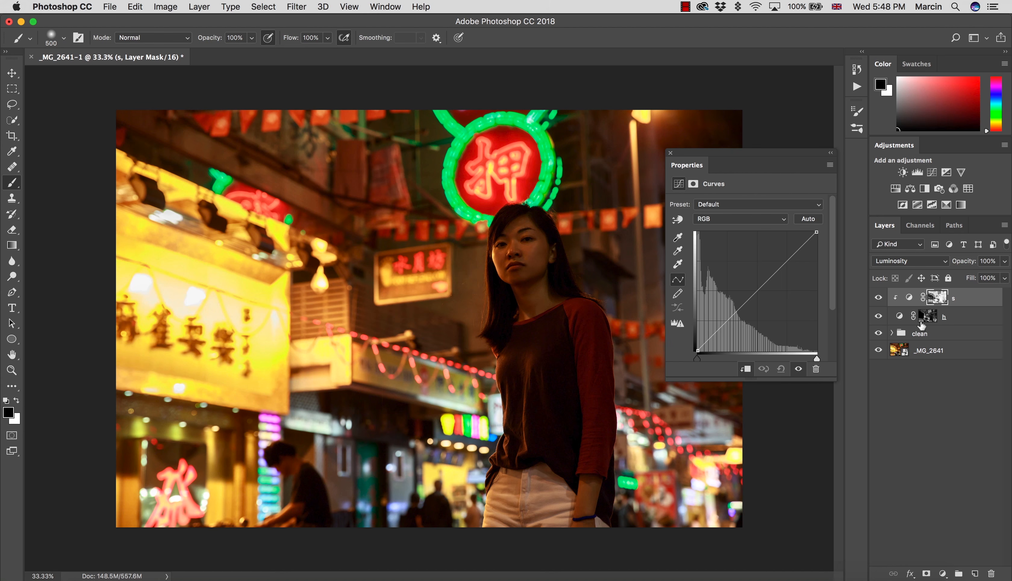
key("super+z")
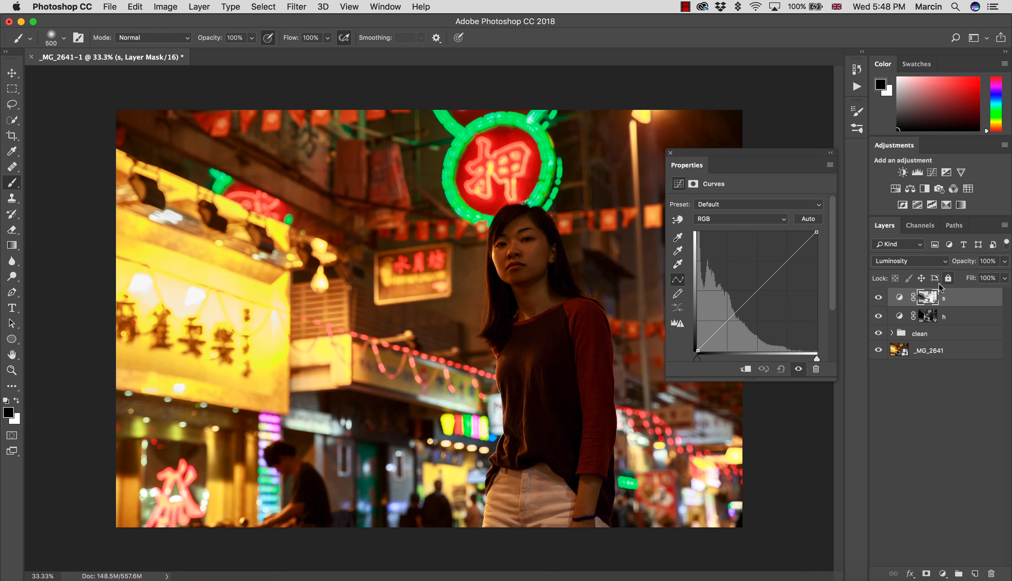
left_click(931, 298, "alt")
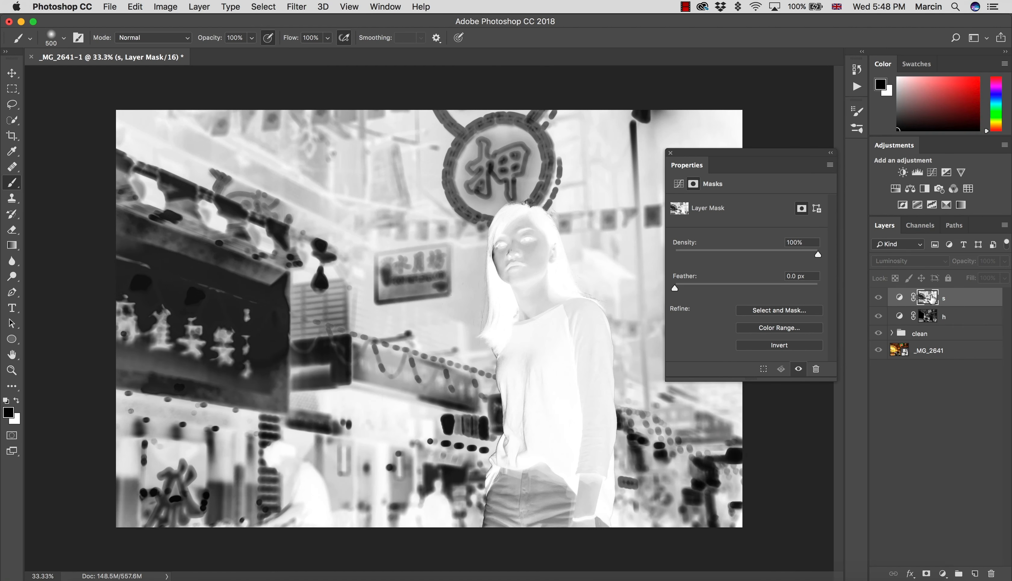
left_click(931, 300, "alt")
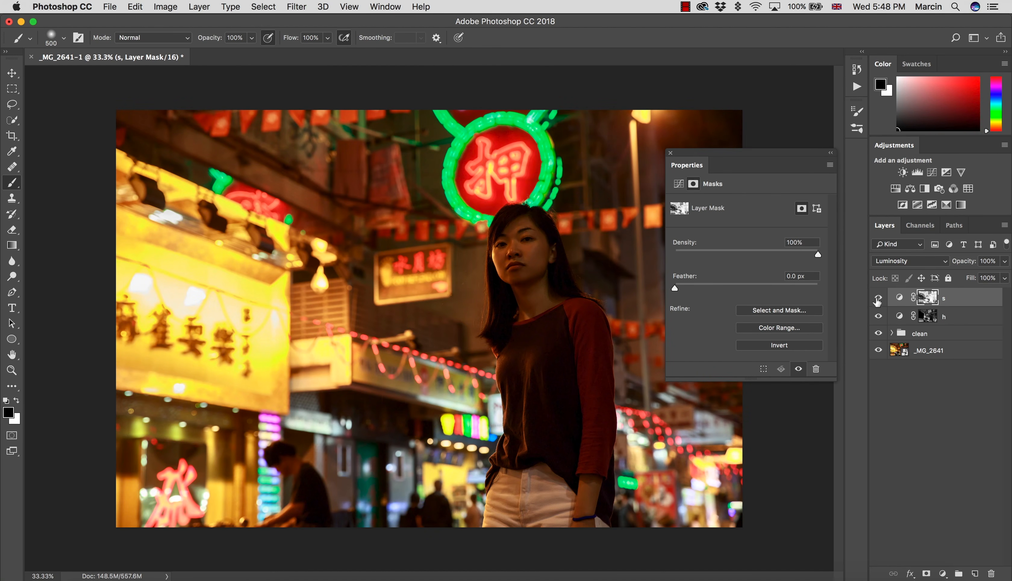
- Darken the shadows slightly on the s layer's RGB curve, anchor the upper midtones near the diagonal, and compare the effect
left_click(899, 300)
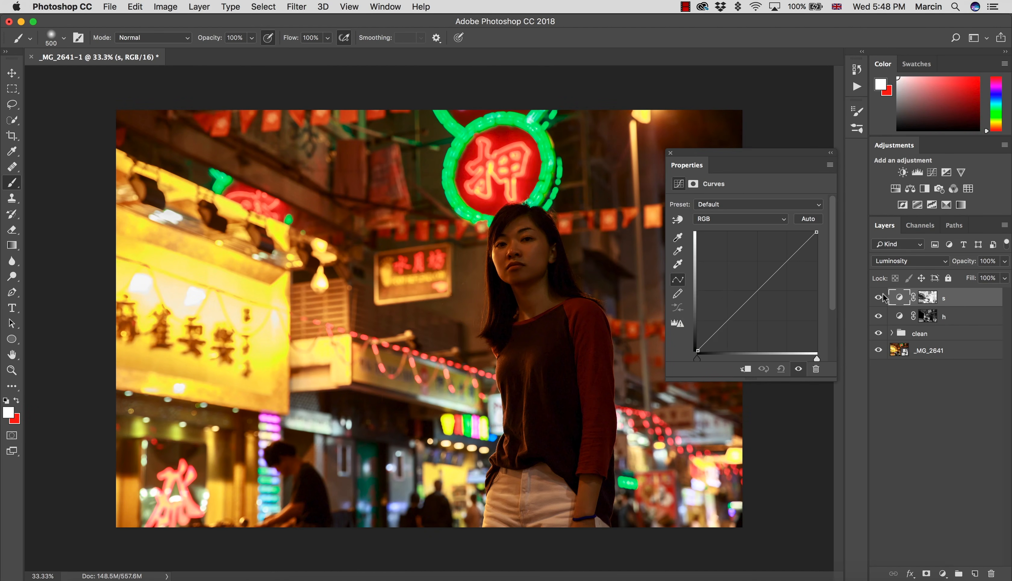
left_click(729, 322)
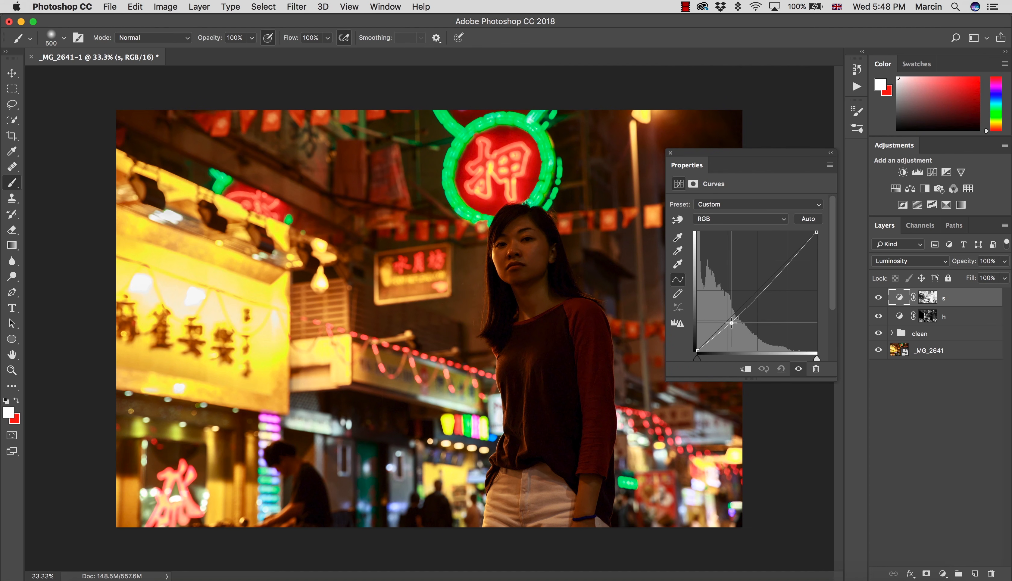
left_click(766, 284)
left_click_drag(731, 323, 727, 324)
left_click_drag(764, 284, 763, 285)
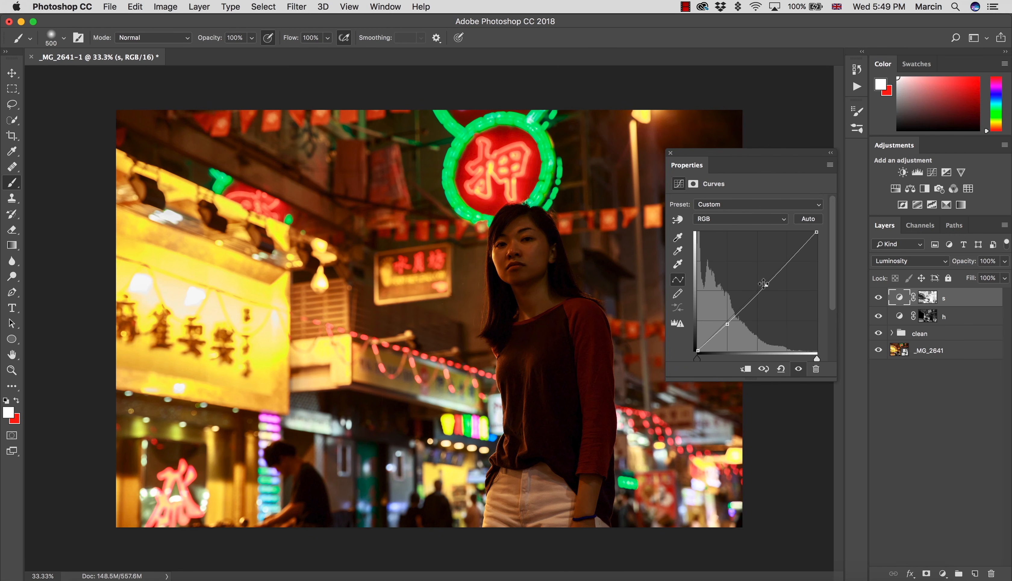
left_click_drag(766, 289, 766, 285)
left_click(869, 299)
left_click(871, 299)
- Ready a black 800 px brush on the s layer's mask at the woman's face and neck, and check the layer's effect there
key("super+space")
left_click_drag(520, 228, 578, 248)
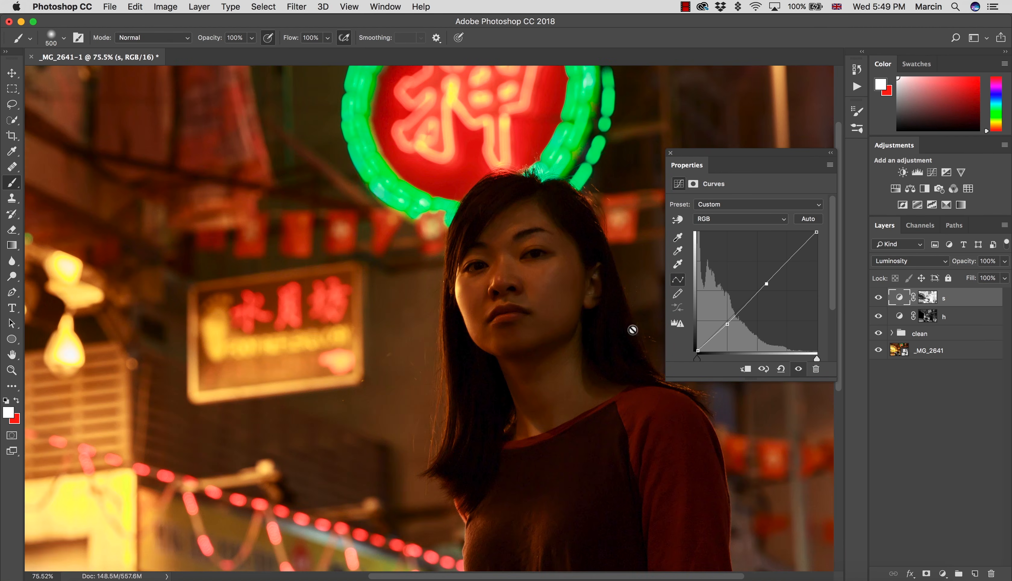
left_click(929, 301)
key("d")
key("x")
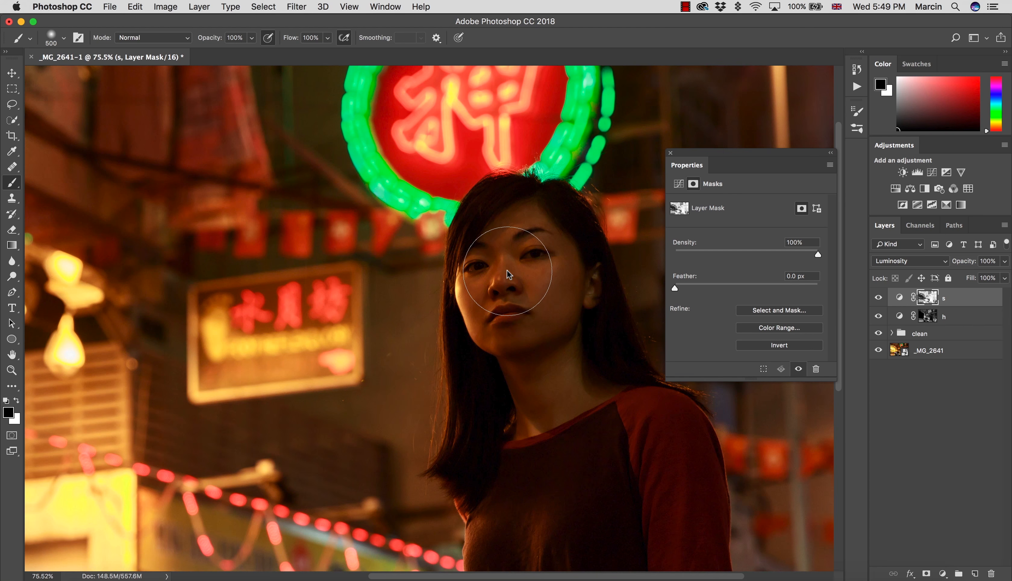
key("bracketright")
key("bracketright")
key("bracketright")
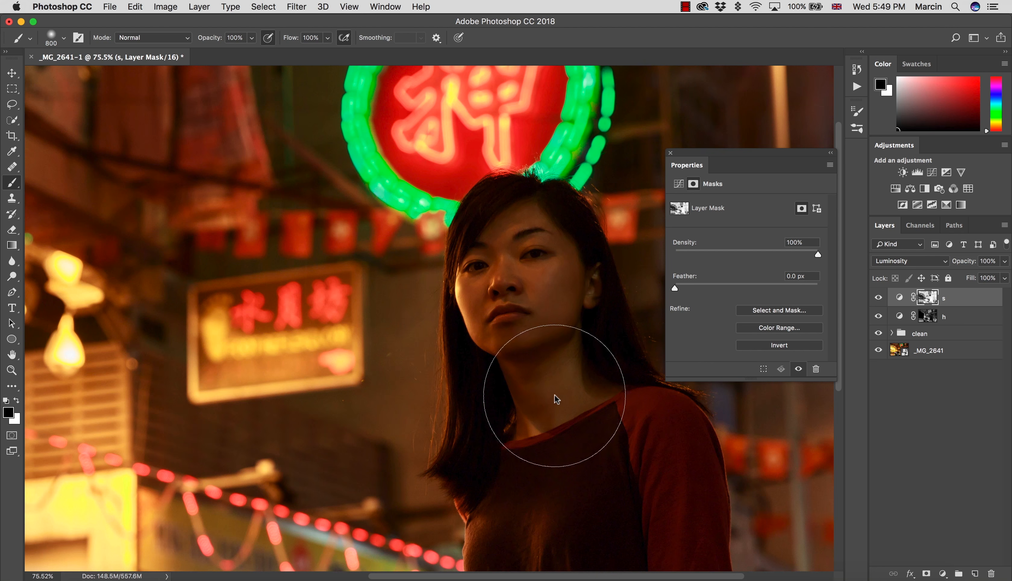
left_click(878, 298)
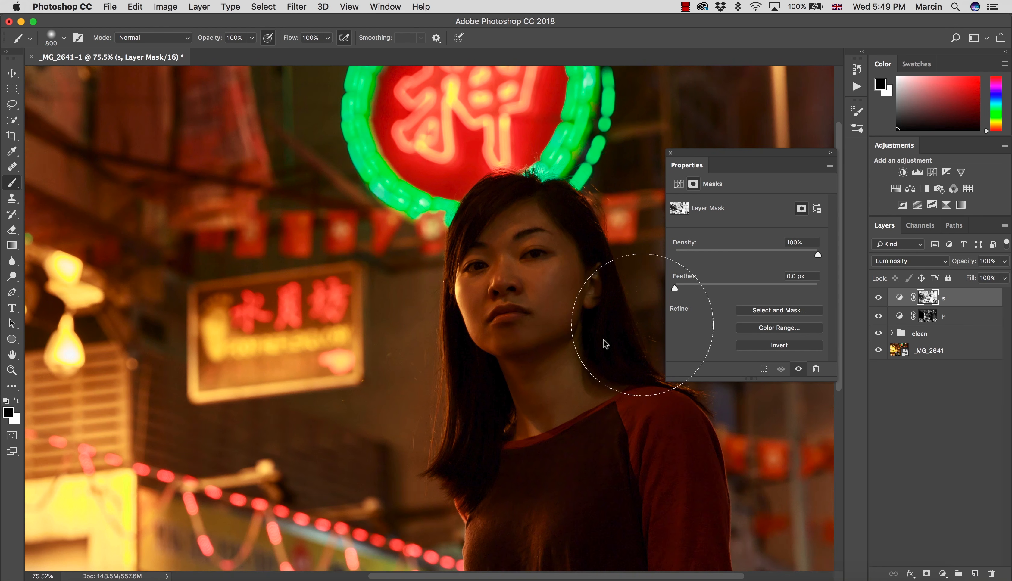
key("z")
mouse_move(565, 361)
left_mouse_down()
mouse_move(546, 383)
mouse_move(563, 399)
left_mouse_up()
left_click_drag(507, 339, 548, 343)
key("b")
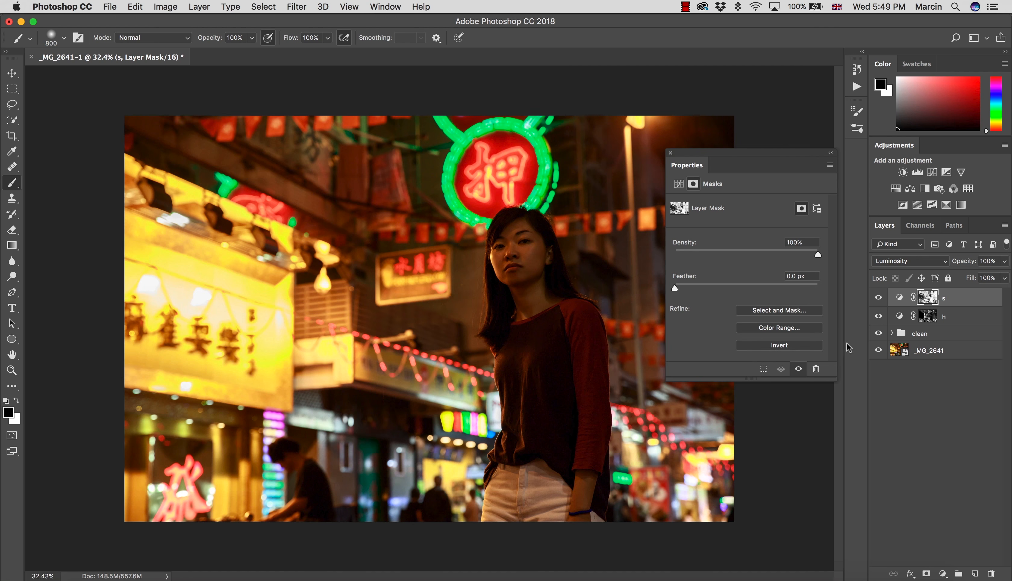
- Expand the clean group, select the d layer's mask and set the brush flow to 5% for close work on the neck
key("z")
mouse_move(532, 295)
left_mouse_down()
mouse_move(581, 316)
mouse_move(559, 330)
mouse_move(585, 336)
left_mouse_up()
key("b")
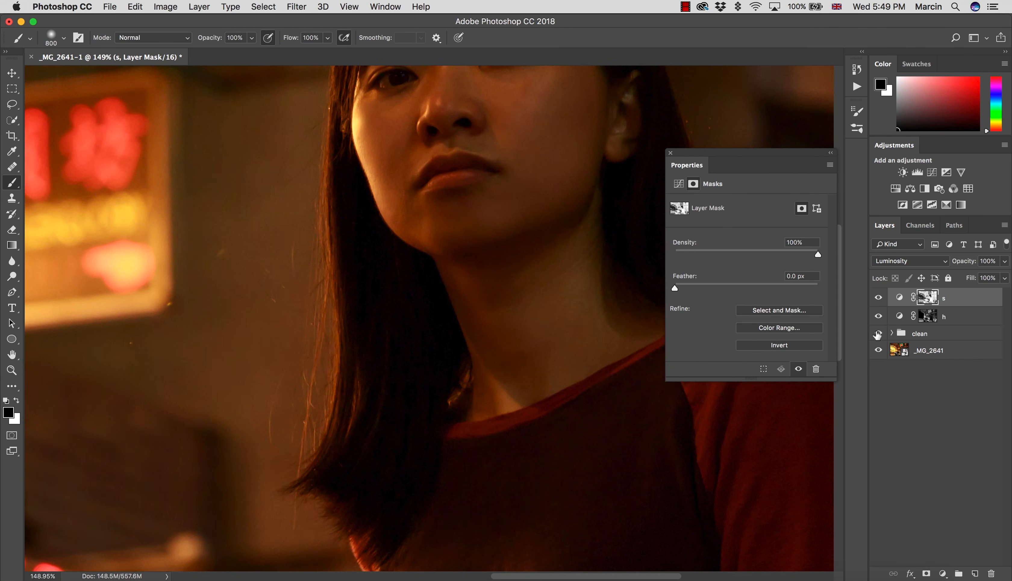
left_click(892, 334)
left_click(907, 351)
left_click(935, 367)
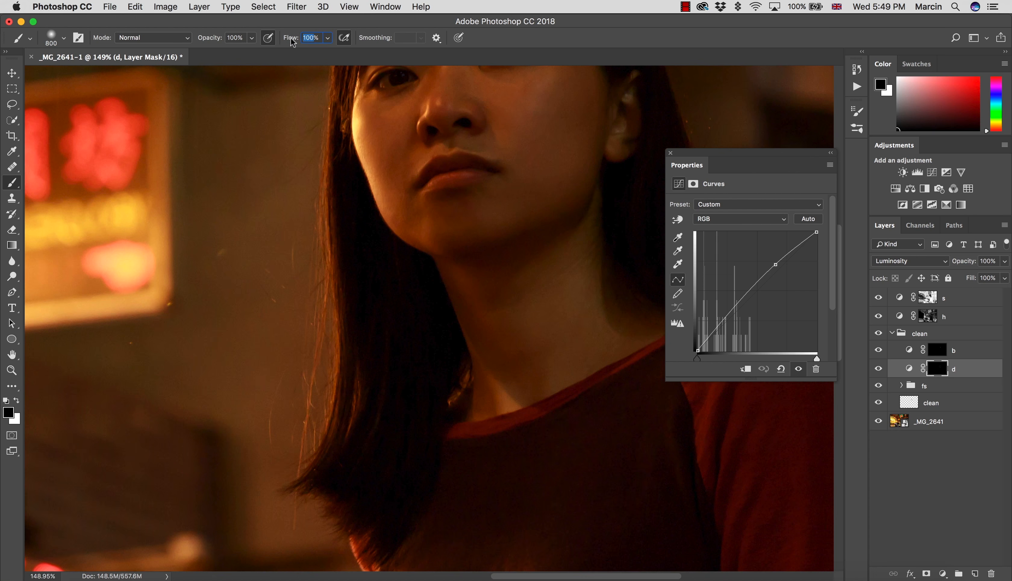
key("Return")
- Reduce the brush to 70 px with white for touching up the neck on the d layer's mask, and collapse the clean group
key("bracketleft")
key("bracketleft")
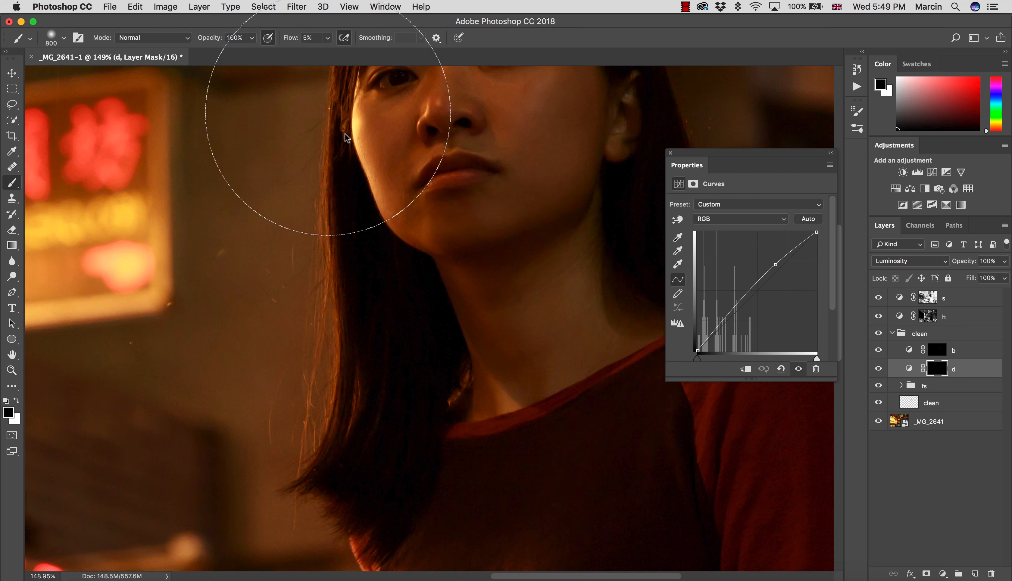
key("bracketleft")
key("bracketleft")
key("bracketleft")
key("bracketleft")
key("bracketleft")
key("bracketleft")
key("bracketleft")
key("bracketleft")
key("bracketleft")
key("bracketleft")
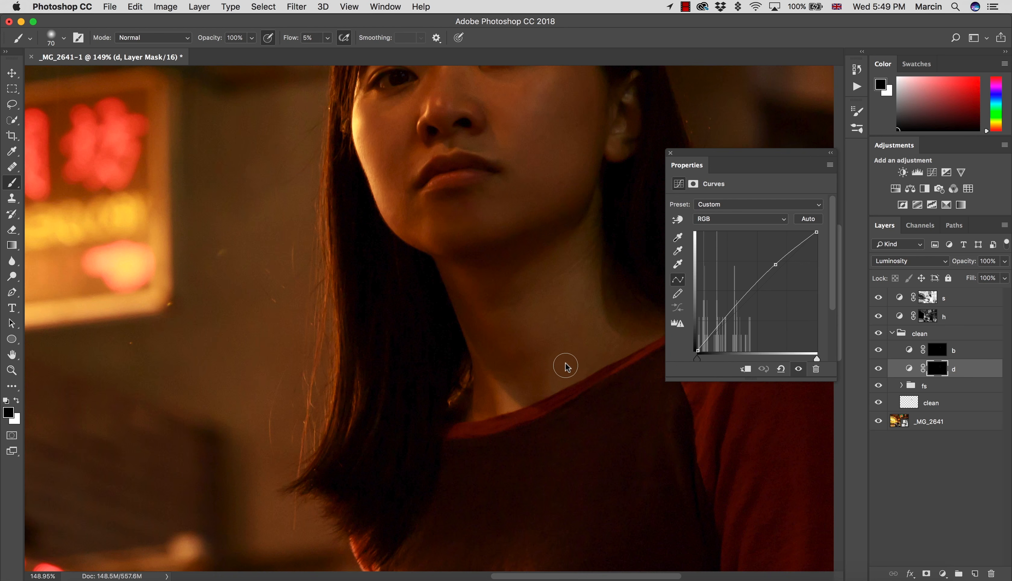
key("x")
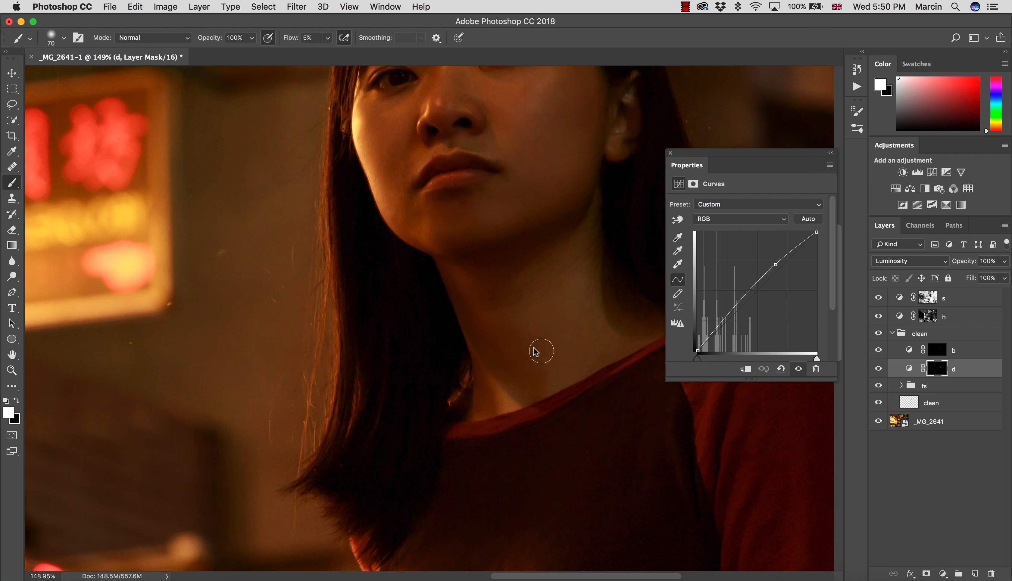
key("z")
mouse_move(594, 402)
left_mouse_down()
mouse_move(556, 399)
mouse_move(602, 393)
mouse_move(542, 406)
left_mouse_up()
key("b")
key("z")
key("b")
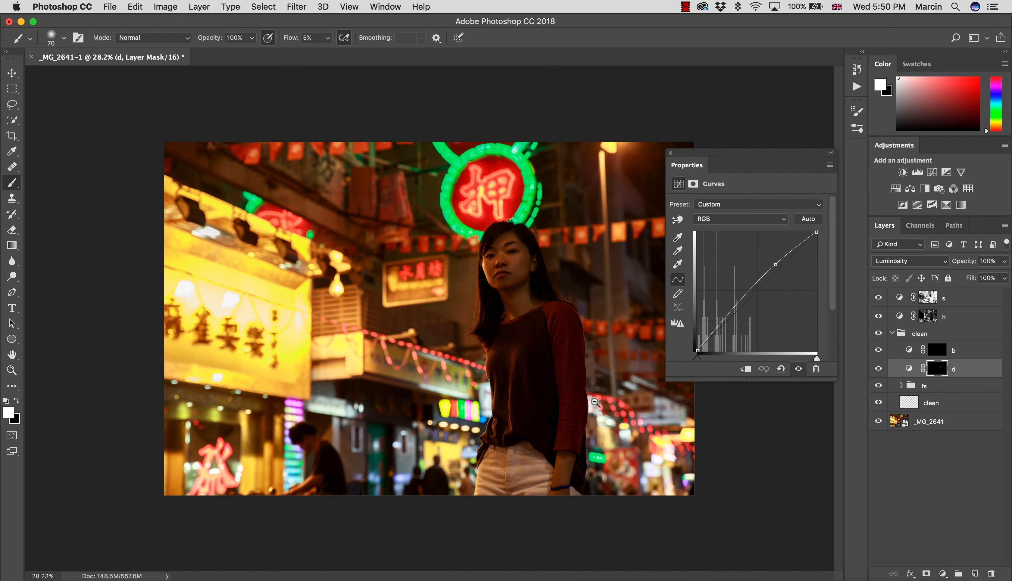
left_click(892, 333)
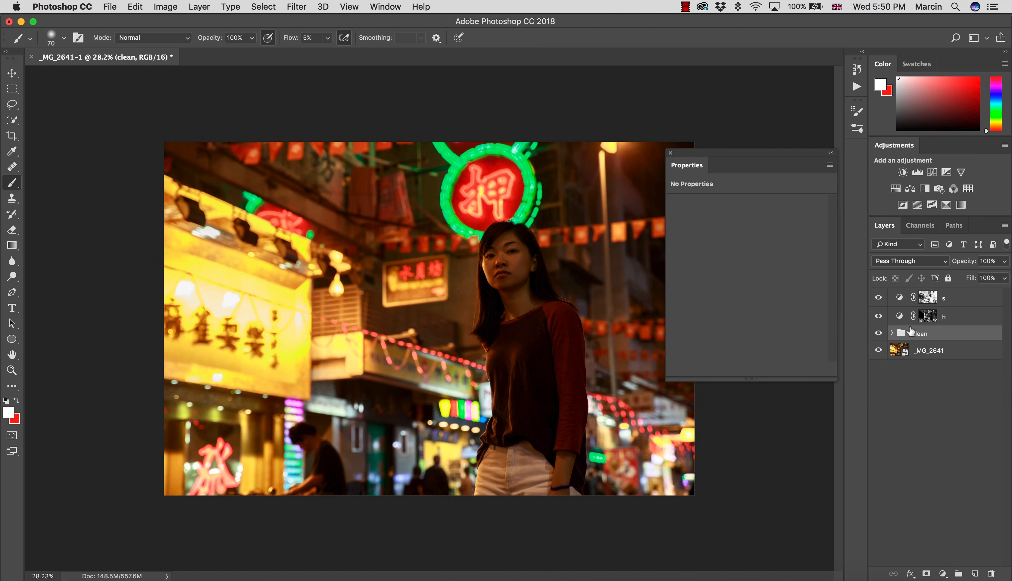
- Group the s and h Curves layers and name the group contrasts
left_click(956, 302)
left_click(959, 317, "shift")
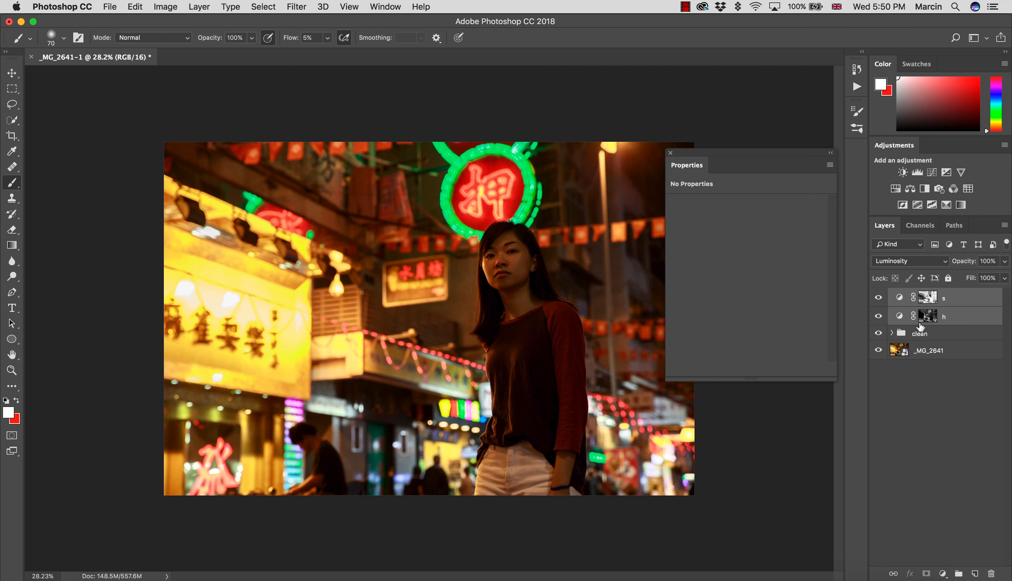
key("super+g")
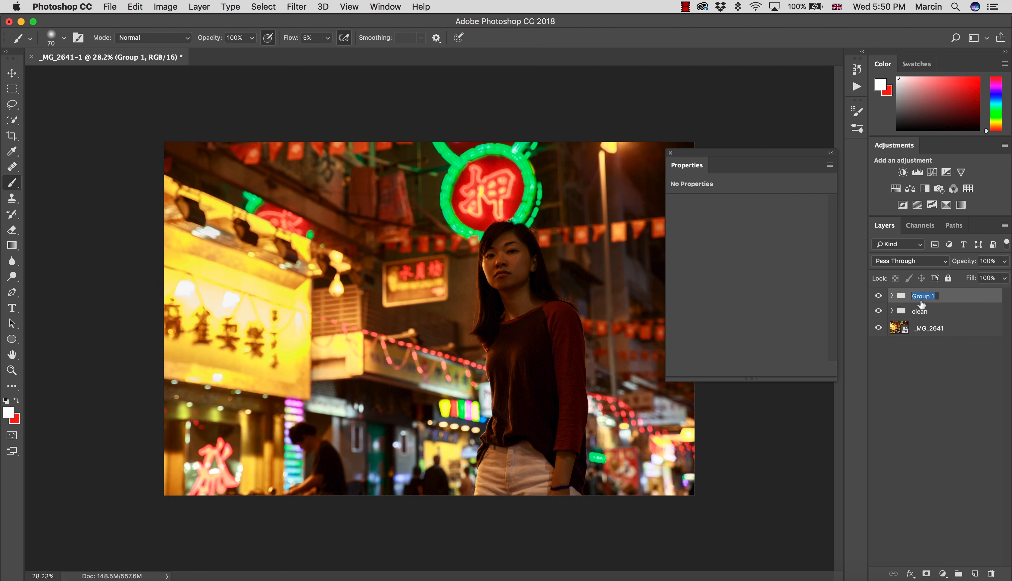
type("contrasts")
key("Return")
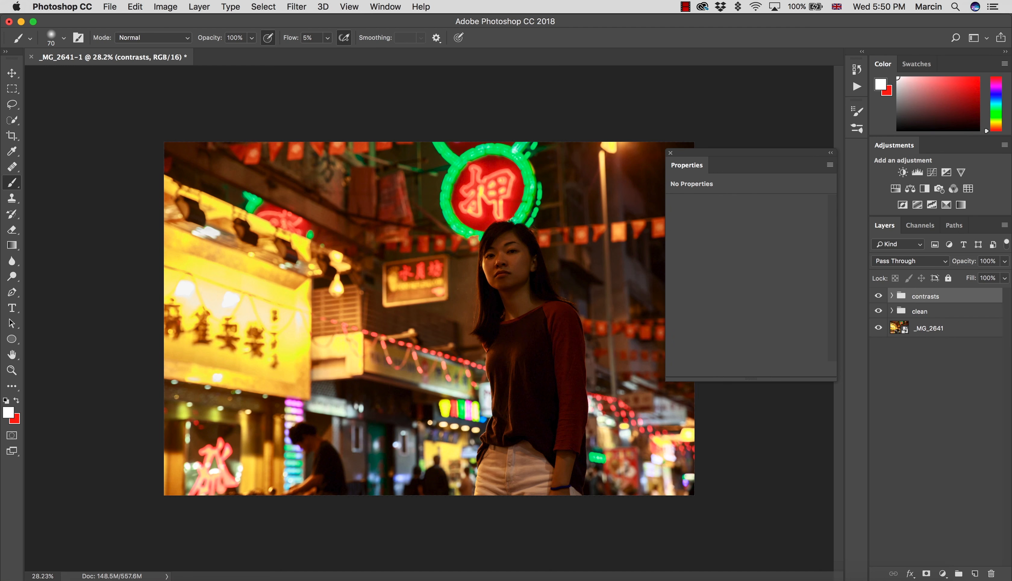
- Paint white over the woman's forearm in the h layer's mask with a 200 px brush at 5% flow, and collapse the contrasts group
left_click(893, 298)
key("z")
mouse_move(549, 419)
left_mouse_down()
mouse_move(603, 483)
mouse_move(553, 521)
left_mouse_up()
key("b")
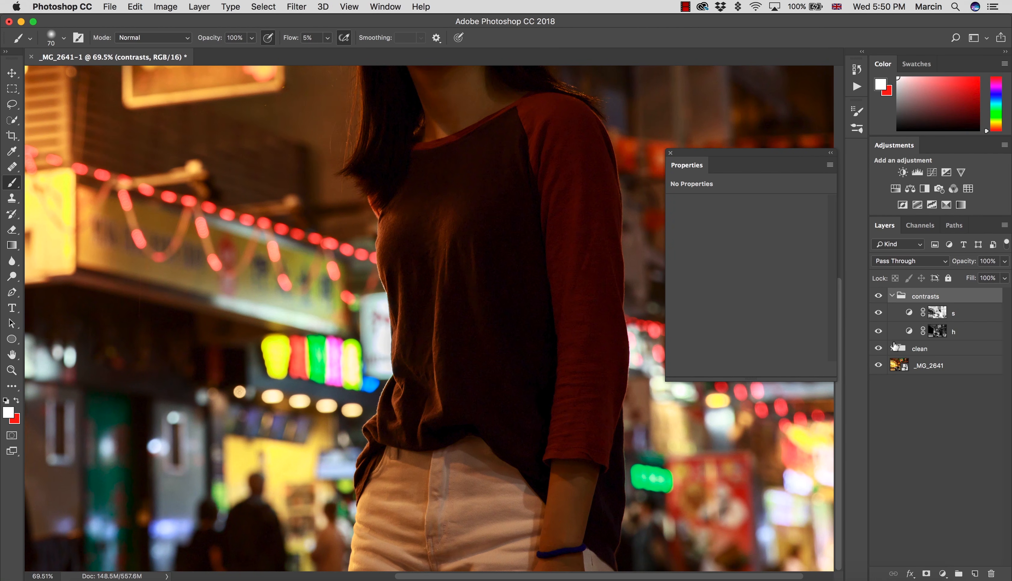
left_click(932, 337)
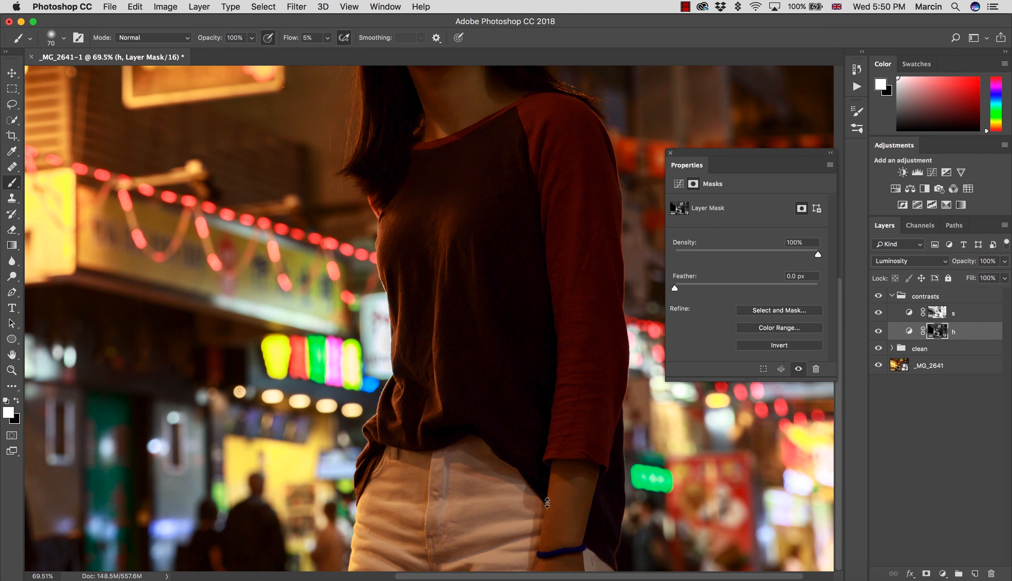
key("]")
key("]")
key("]")
key("]")
key("]")
mouse_move(567, 517)
left_mouse_down()
mouse_move(571, 488)
mouse_move(565, 518)
left_mouse_up()
left_click(611, 516)
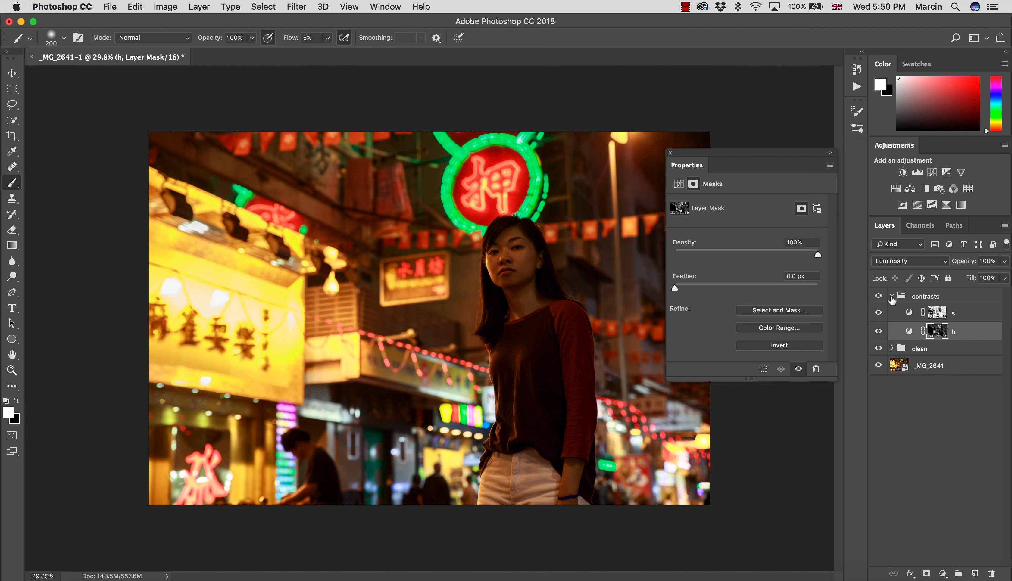
left_click(893, 297)
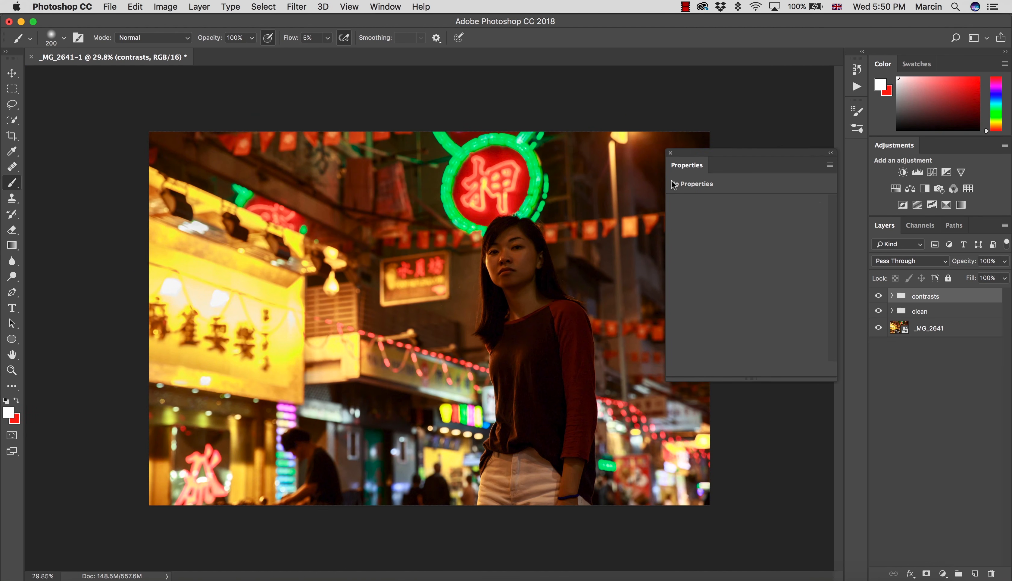
left_click(670, 154)
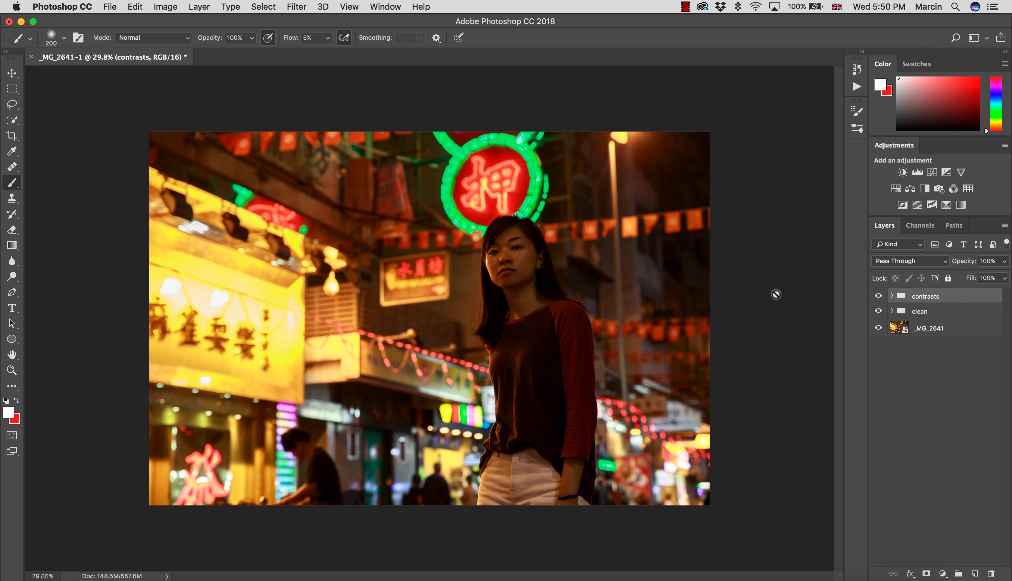
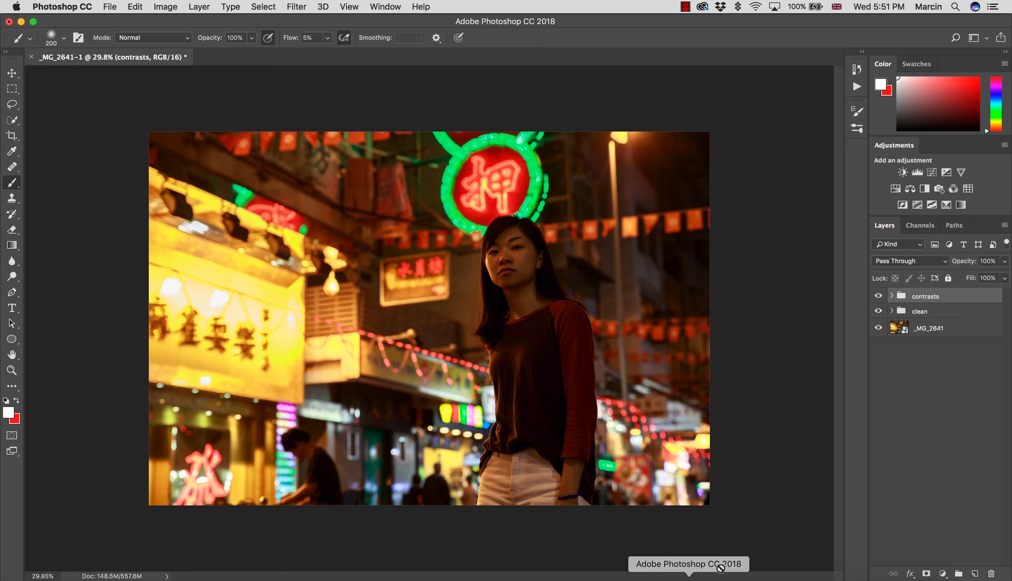
- Add a Selective Color adjustment layer above the contrasts group
left_click(942, 574)
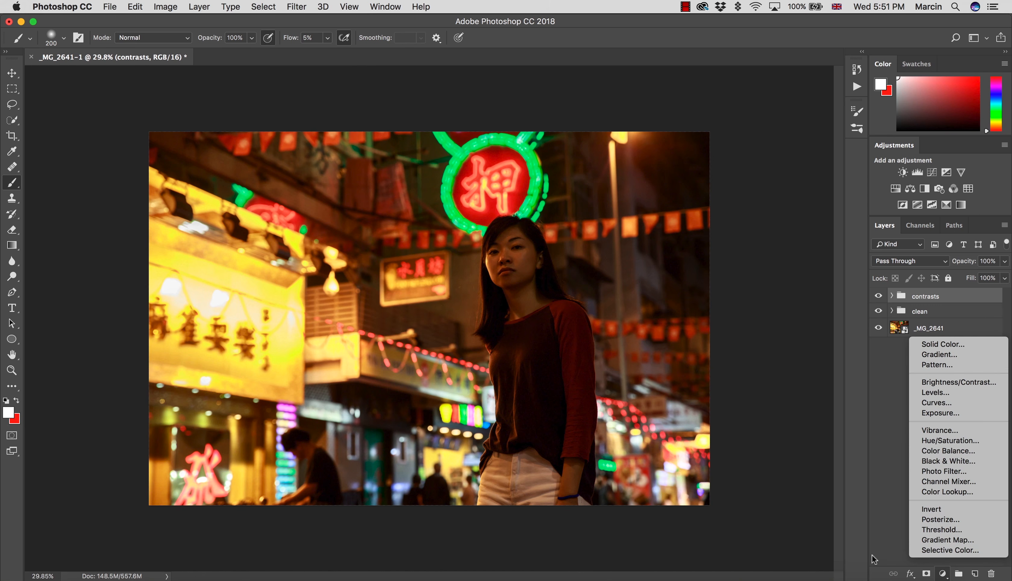
left_click(920, 551)
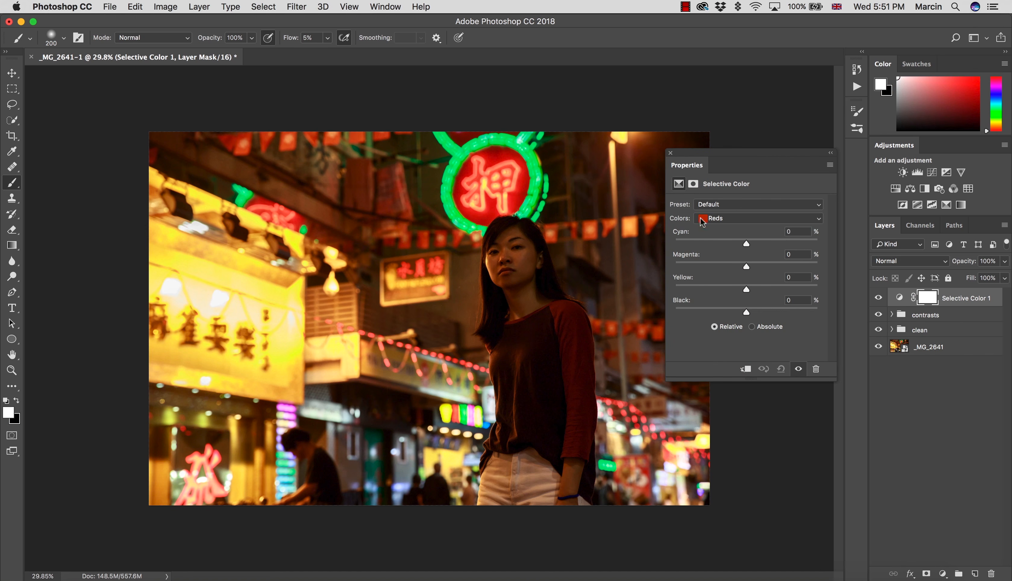
- Try magenta values of +57 and -100 for the Reds in the Selective Color adjustment, and reset magenta to 0
left_click_drag(707, 147, 750, 88)
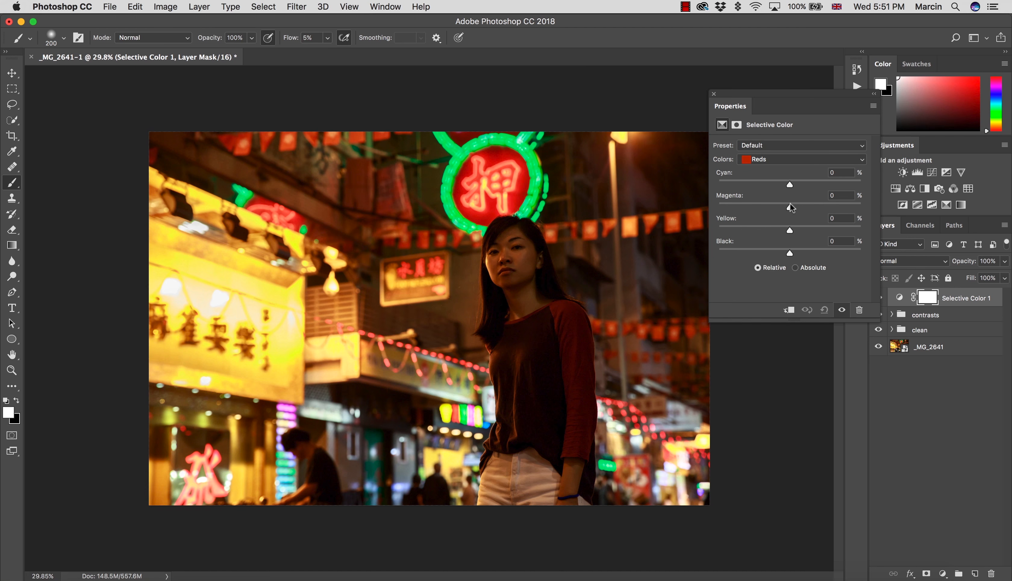
left_click_drag(789, 203, 828, 207)
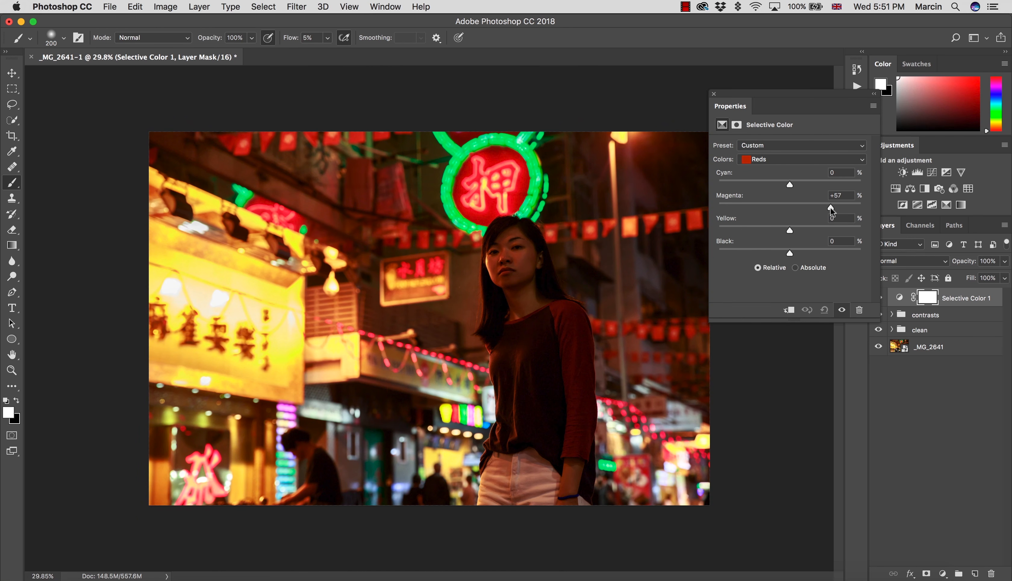
left_click_drag(831, 207, 678, 191)
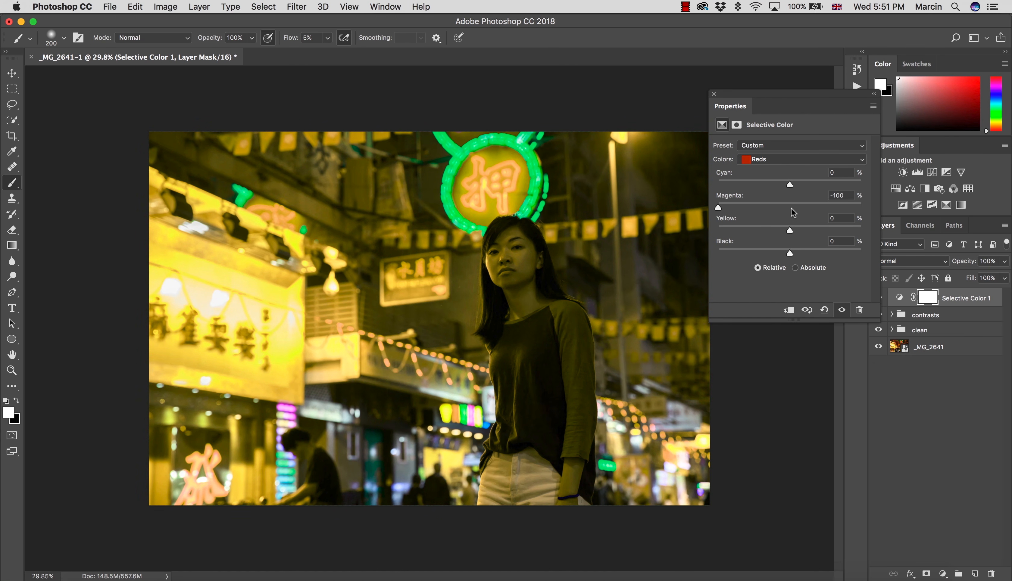
left_click(839, 196)
type("0")
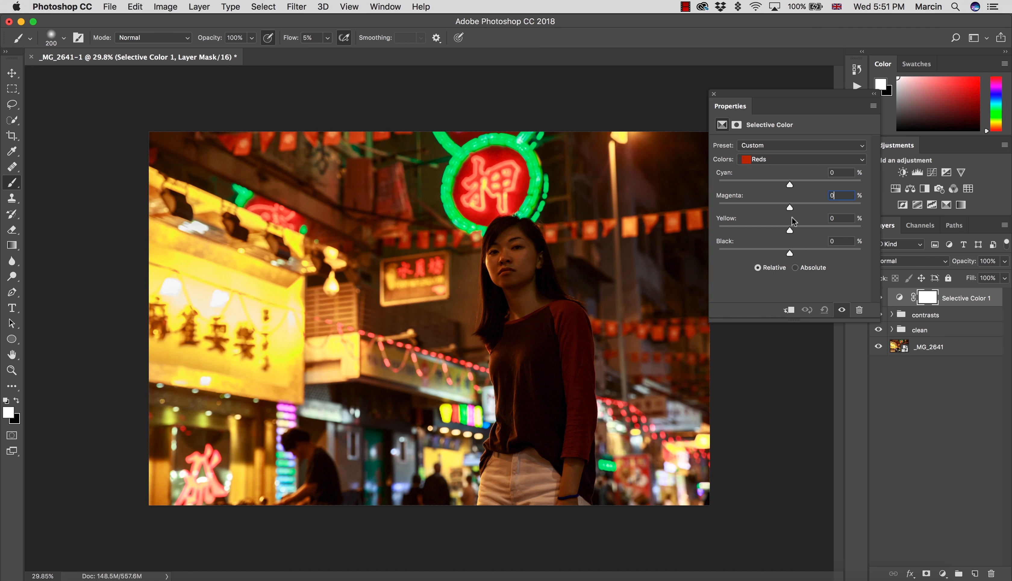
- Raise yellow in the Reds to +9 and set the Selective Color layer's blending mode to Color, checking its effect on the image
mouse_move(791, 226)
left_mouse_down()
mouse_move(799, 224)
mouse_move(782, 224)
mouse_move(795, 230)
left_mouse_up()
left_click(900, 261)
left_click(883, 522)
left_click(714, 94)
left_click(880, 297)
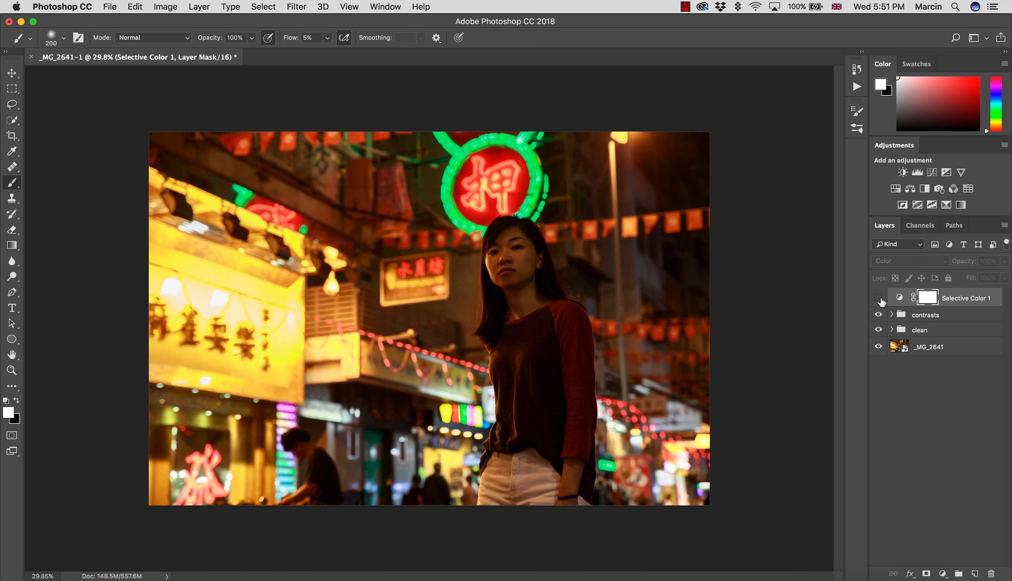
left_click(880, 297)
- Set yellow in the Reds to +5 in the Selective Color adjustment and rename the layer 1
double_click(895, 300)
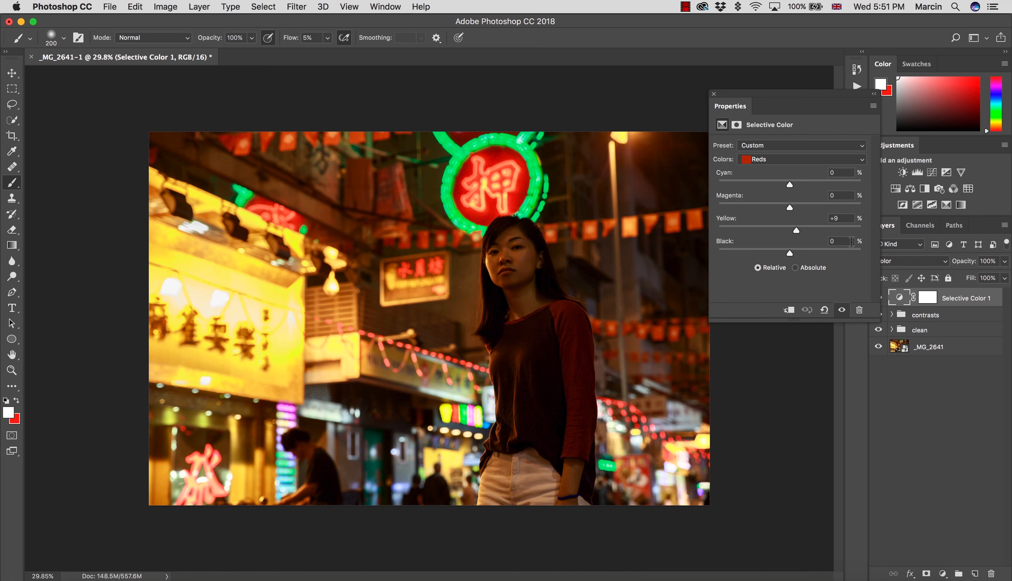
left_click(841, 227)
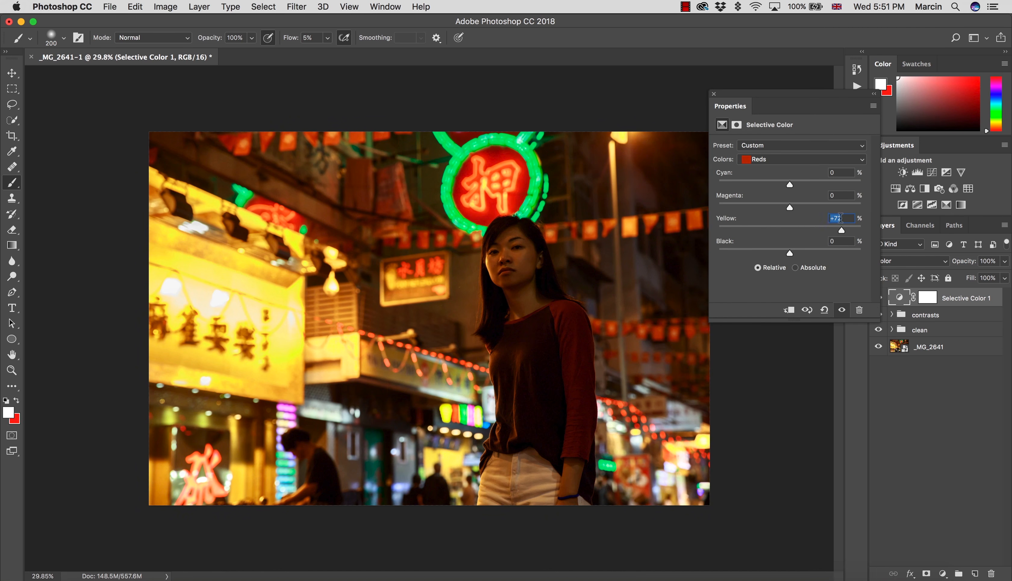
type("5")
left_click(714, 95)
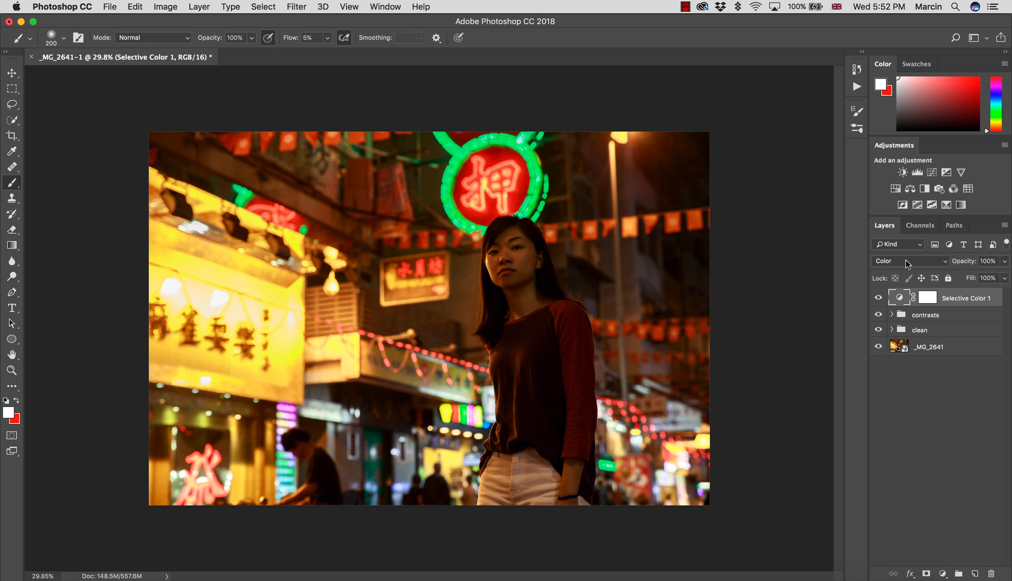
double_click(951, 298)
type("1")
key("Return")
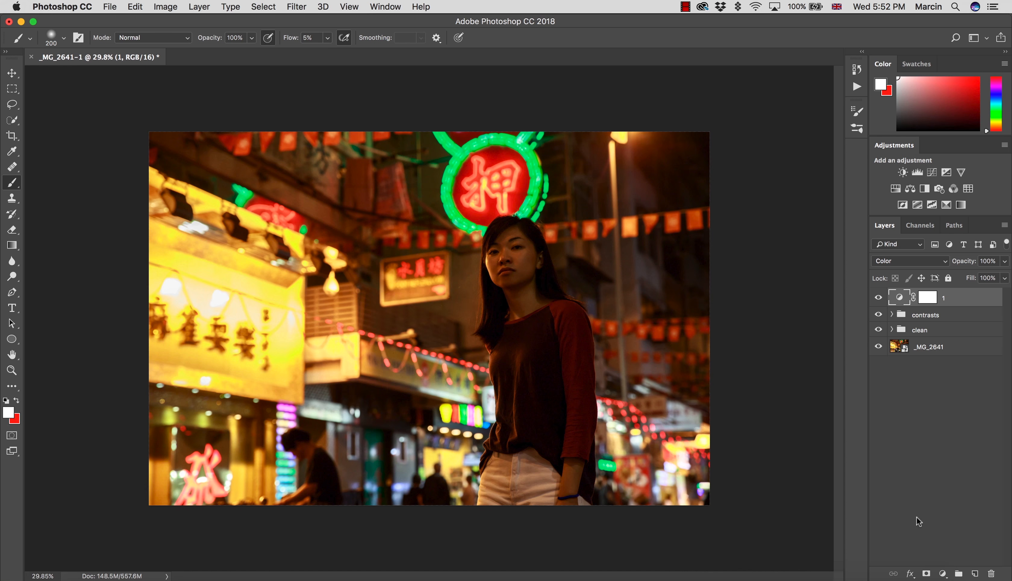
left_click(941, 570)
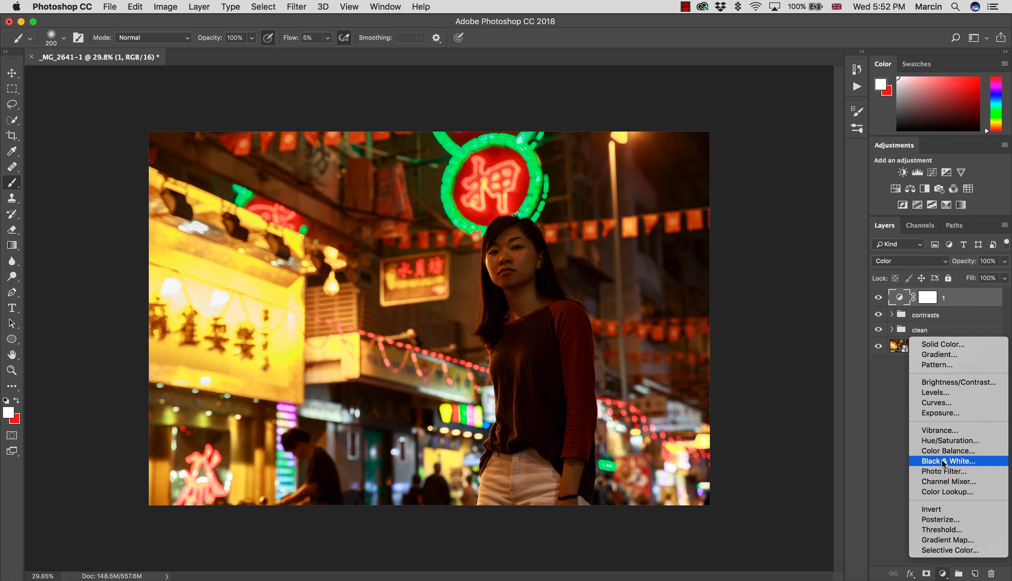
left_click(941, 460)
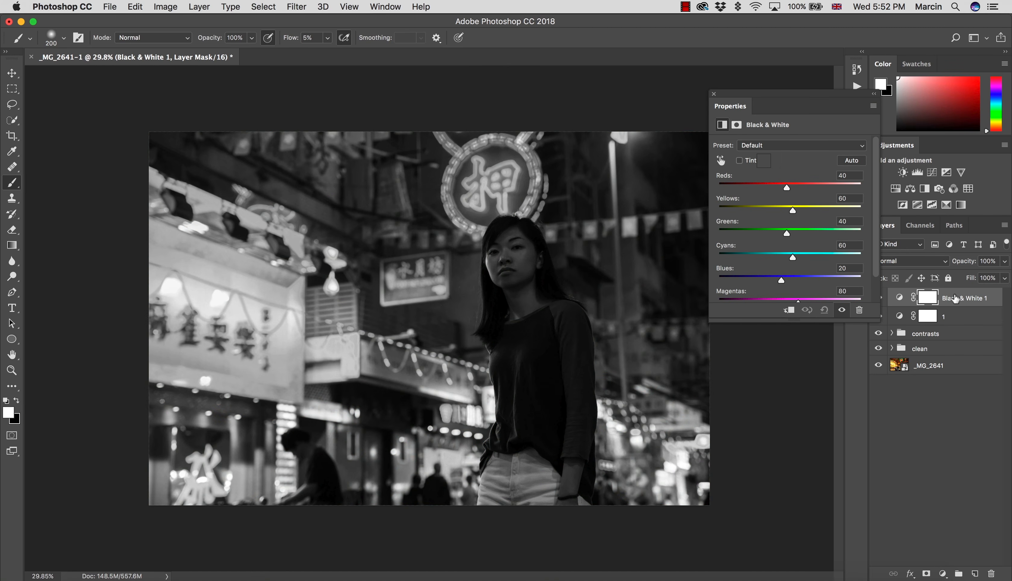
key("super+z")
- Add a Color Balance adjustment layer above layer 1 and name it 2
left_click(942, 573)
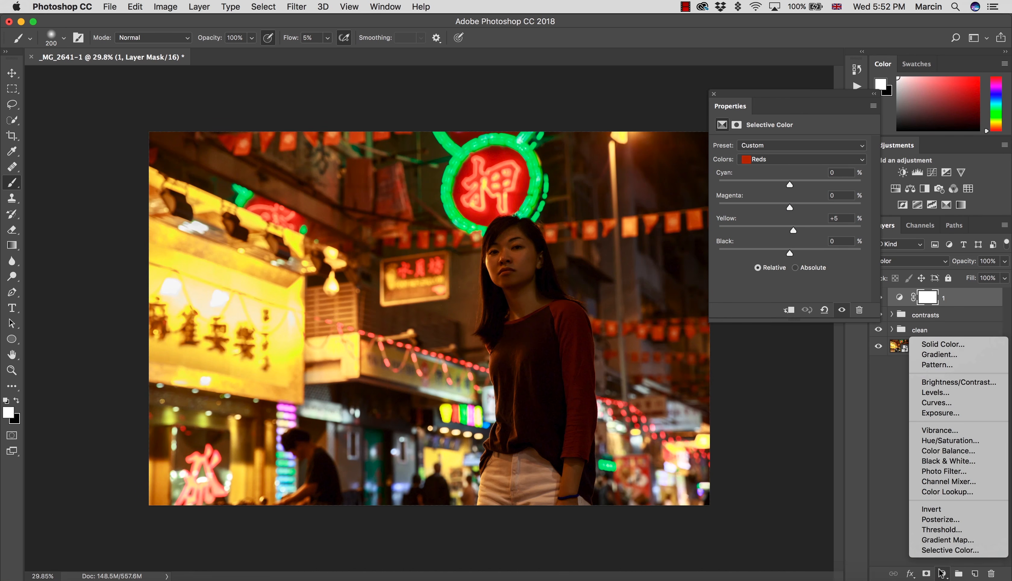
left_click(962, 452)
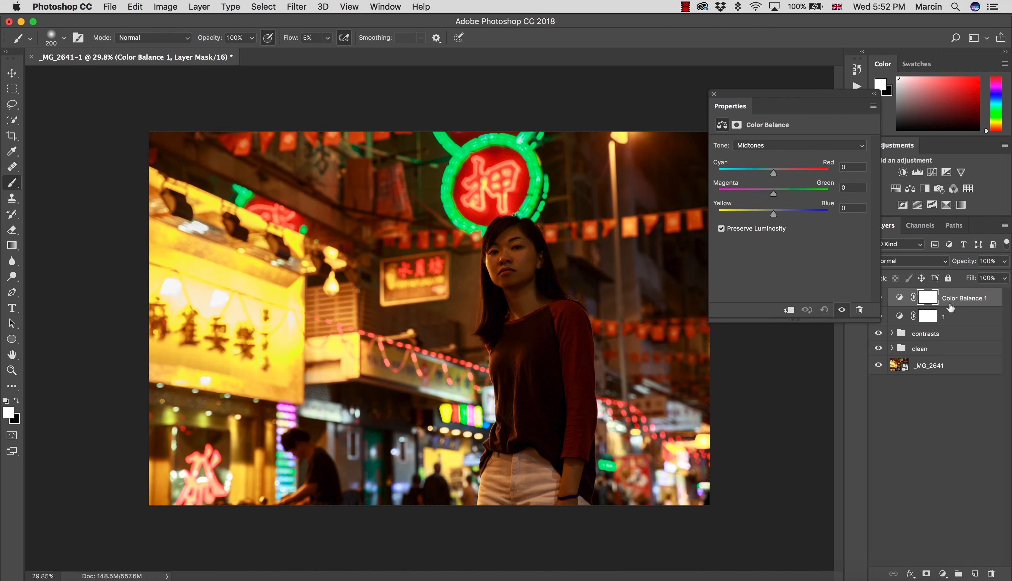
double_click(953, 304)
type("2")
key("Return")
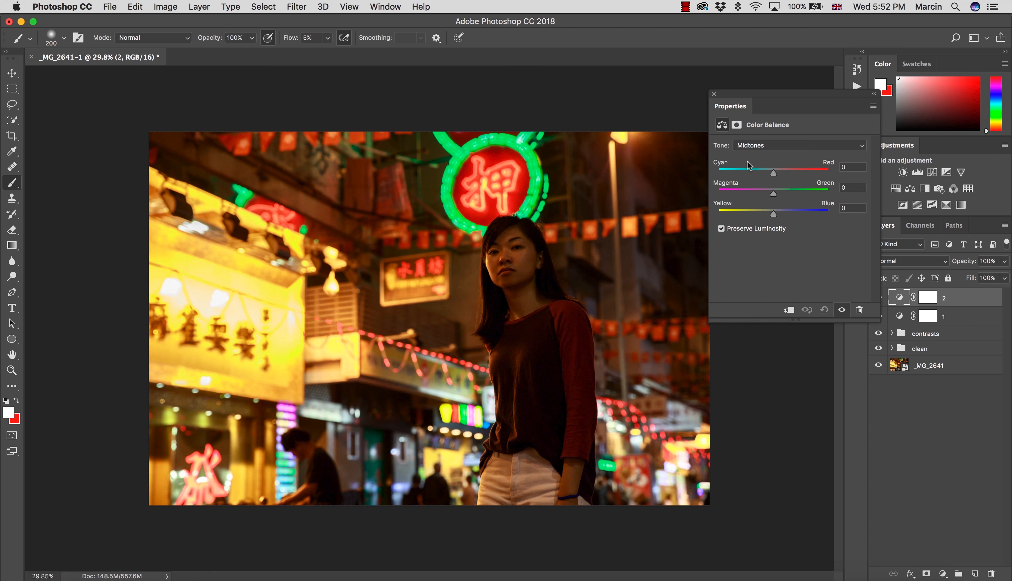
- Shift the Color Balance shadows slightly toward red and set their yellow-blue value to -3
left_click(749, 147)
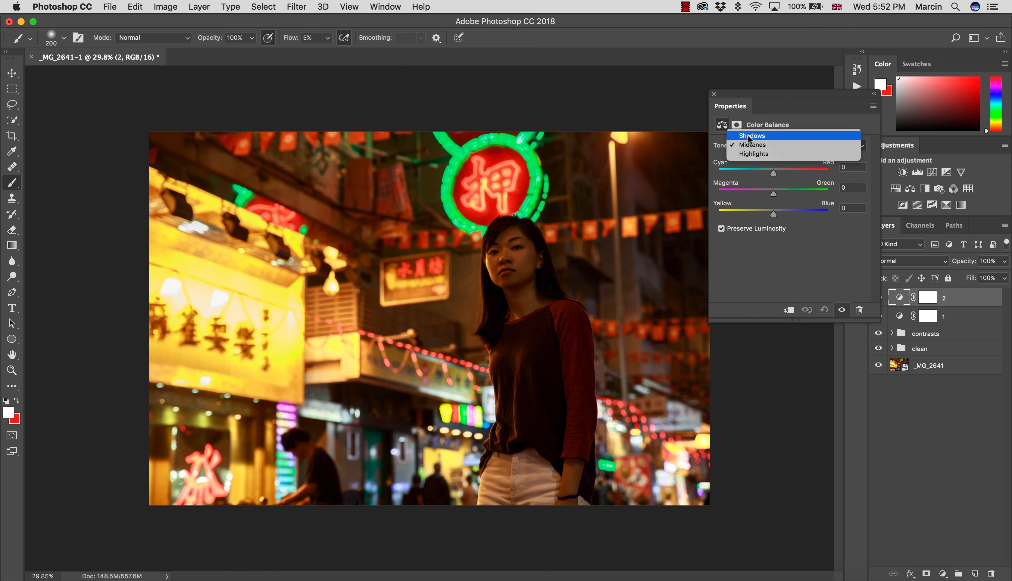
left_click(746, 136)
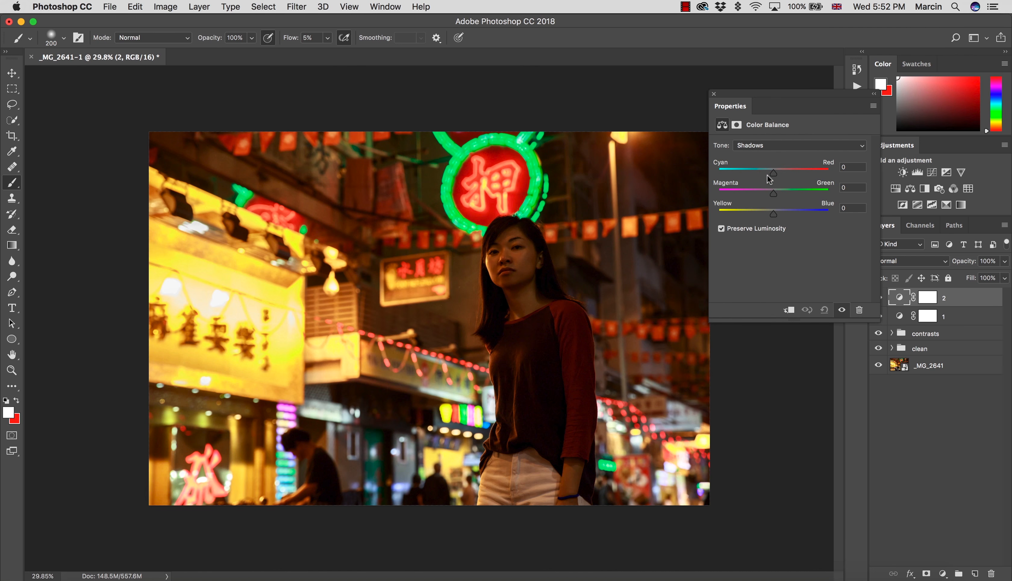
left_click_drag(773, 175, 776, 176)
mouse_move(773, 215)
left_mouse_down()
mouse_move(764, 210)
mouse_move(776, 213)
left_mouse_up()
left_click_drag(776, 214, 771, 213)
left_click_drag(775, 173, 775, 174)
mouse_move(779, 213)
left_mouse_down()
mouse_move(782, 220)
mouse_move(772, 215)
left_mouse_up()
- Shift the Color Balance highlights slightly toward cyan and fine-tune their yellow-blue balance
left_click(765, 145)
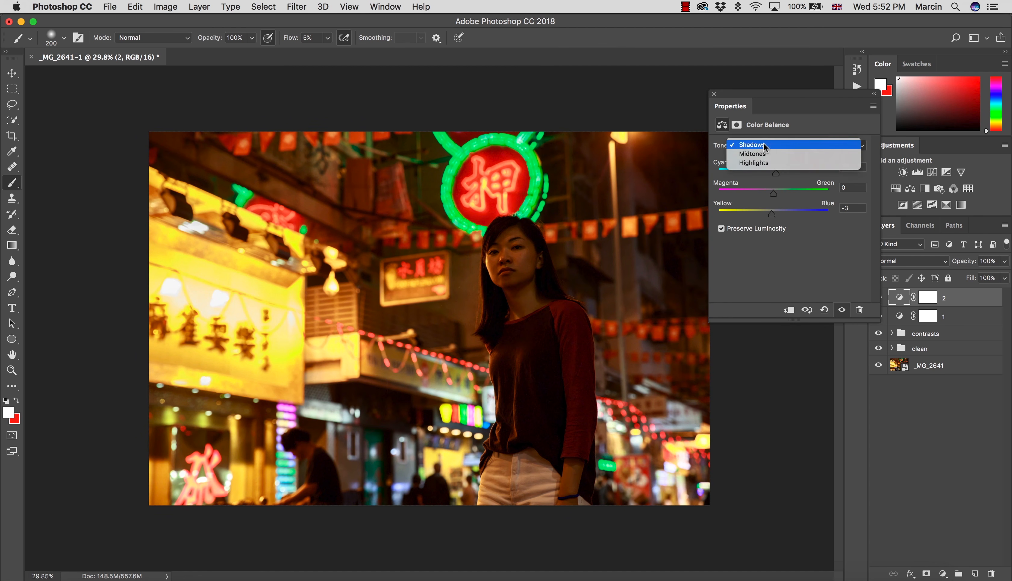
left_click(761, 163)
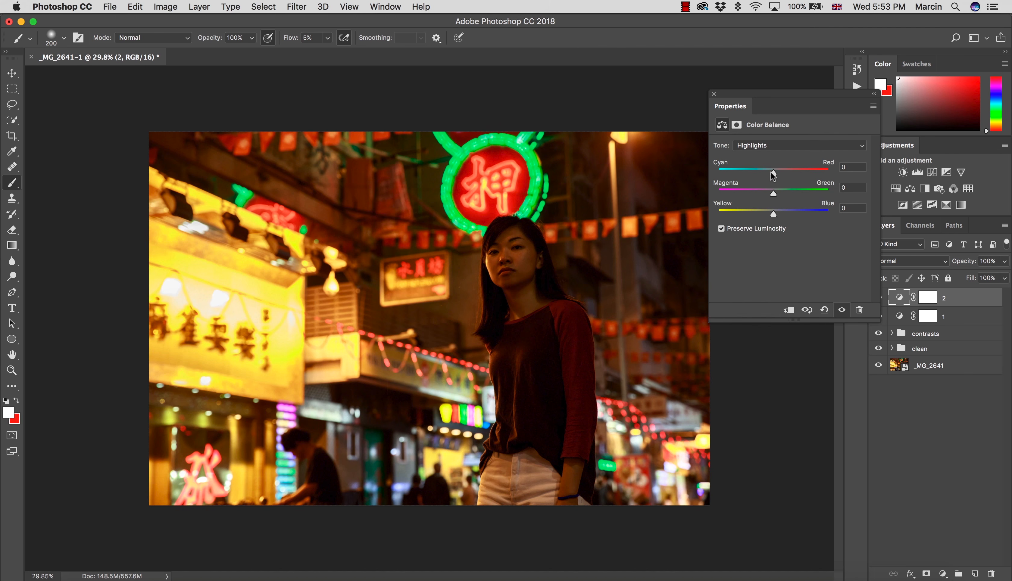
left_click_drag(773, 174, 769, 175)
left_click_drag(769, 171, 771, 171)
mouse_move(769, 209)
left_mouse_down()
mouse_move(792, 210)
mouse_move(773, 205)
left_mouse_up()
left_click(714, 94)
- Check the image with and without layer 2, and set that layer's blending mode to Color
left_click(878, 298)
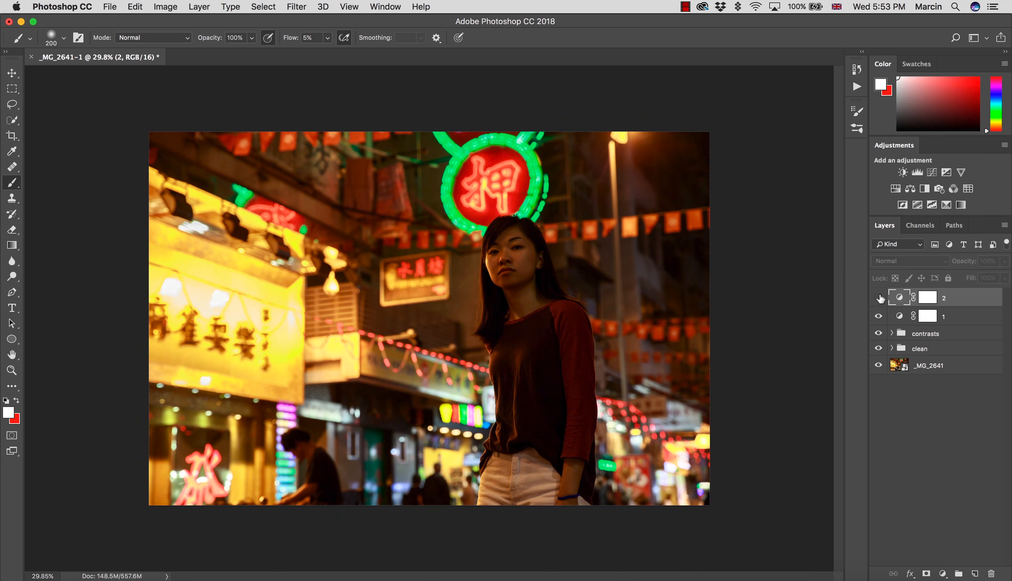
left_click(878, 298)
left_click(880, 298)
left_click(881, 298)
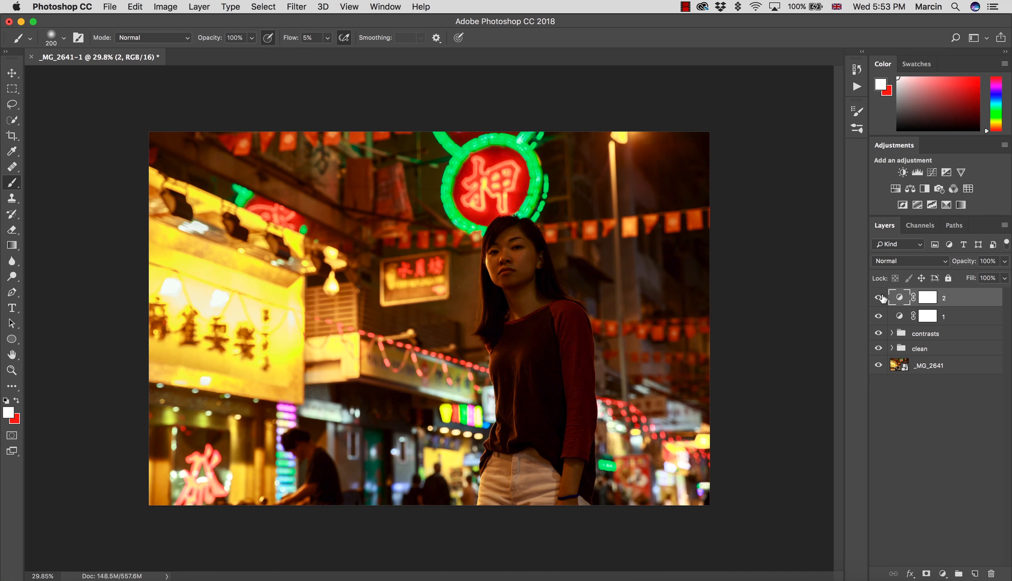
left_click(881, 298)
left_click(882, 297)
left_click(897, 262)
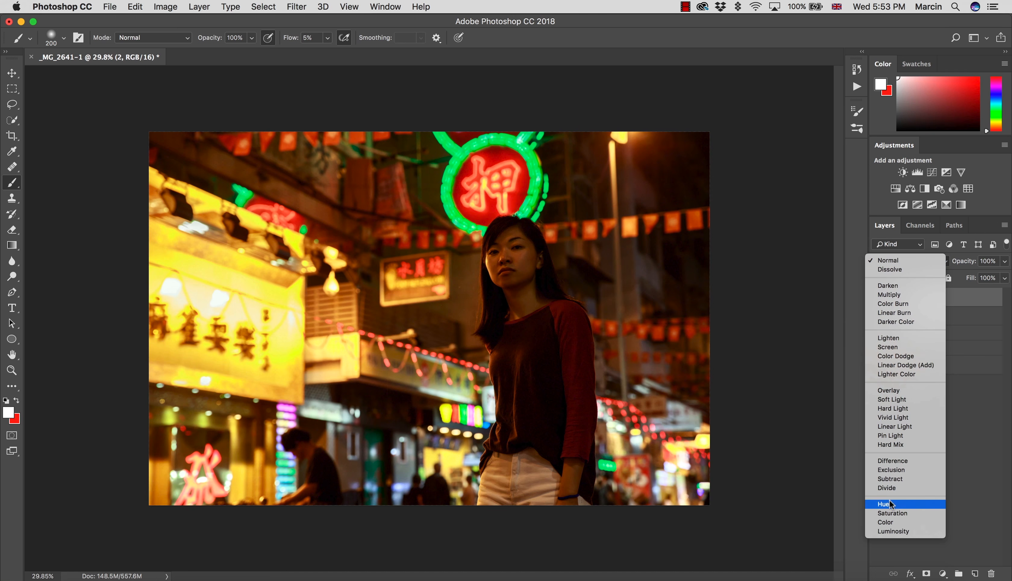
left_click(889, 522)
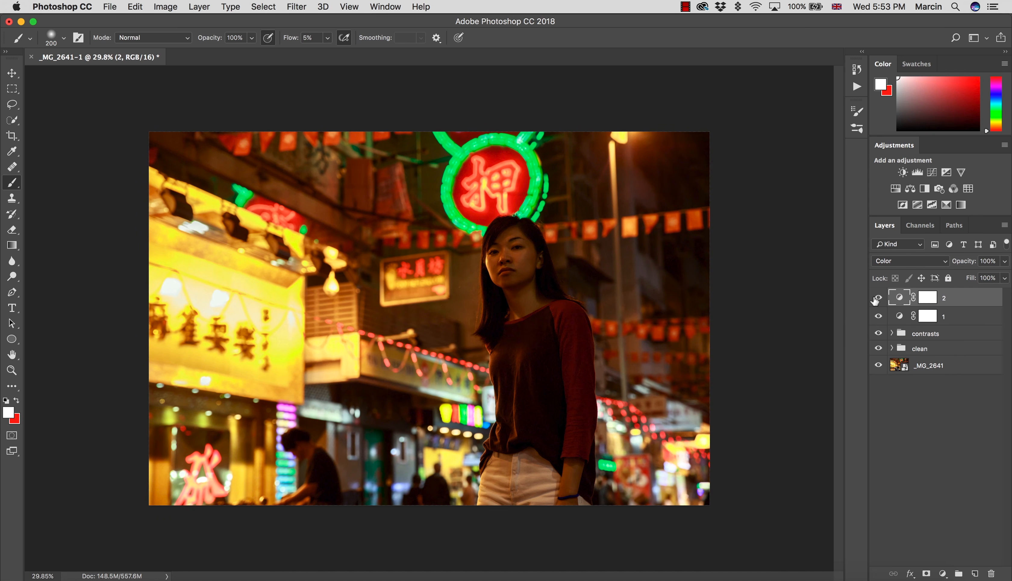
- Compare the image repeatedly with and without the Color Balance layer 2 in Color mode
left_click(879, 298)
left_click(879, 298)
left_click(880, 299)
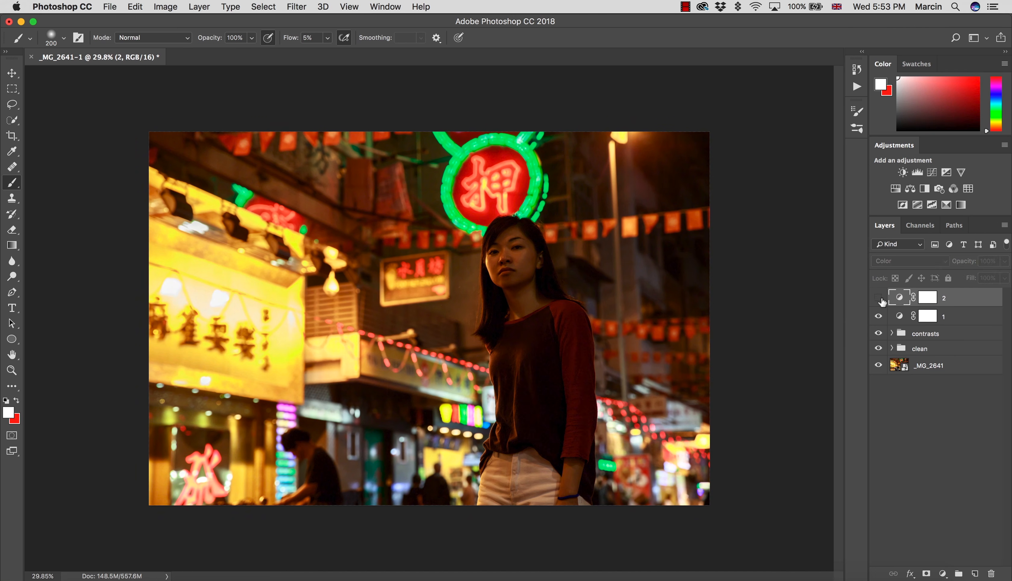
left_click(881, 299)
left_click(883, 301)
left_click(883, 301)
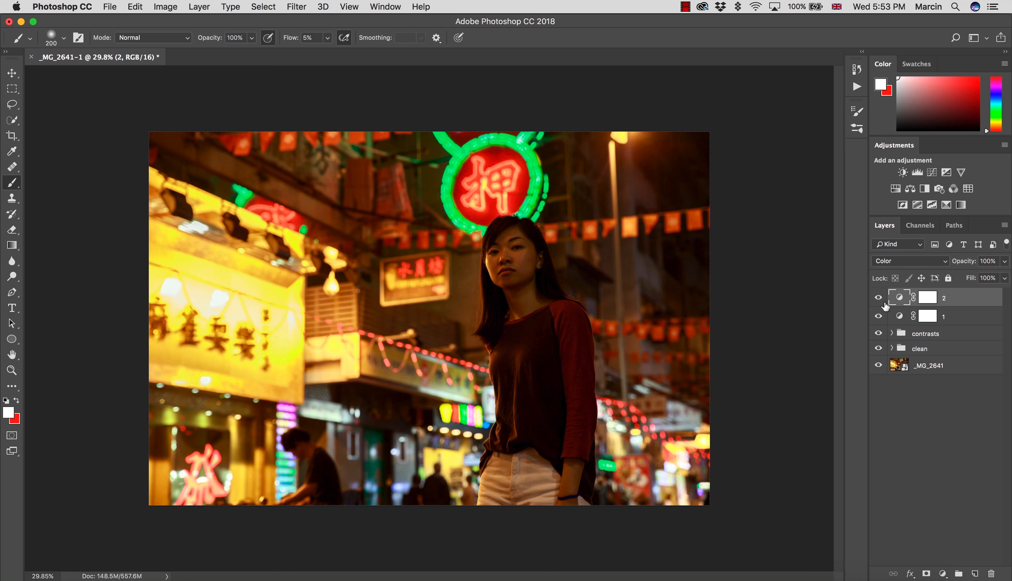
left_click(885, 304)
left_click(885, 304)
left_click(882, 303)
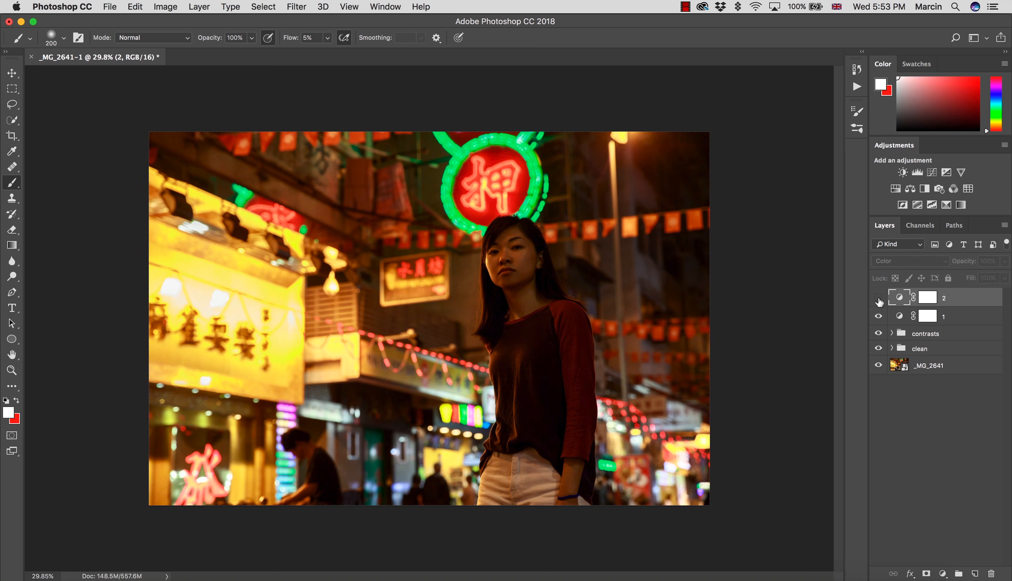
left_click(881, 302)
left_click(881, 303)
left_click(881, 304)
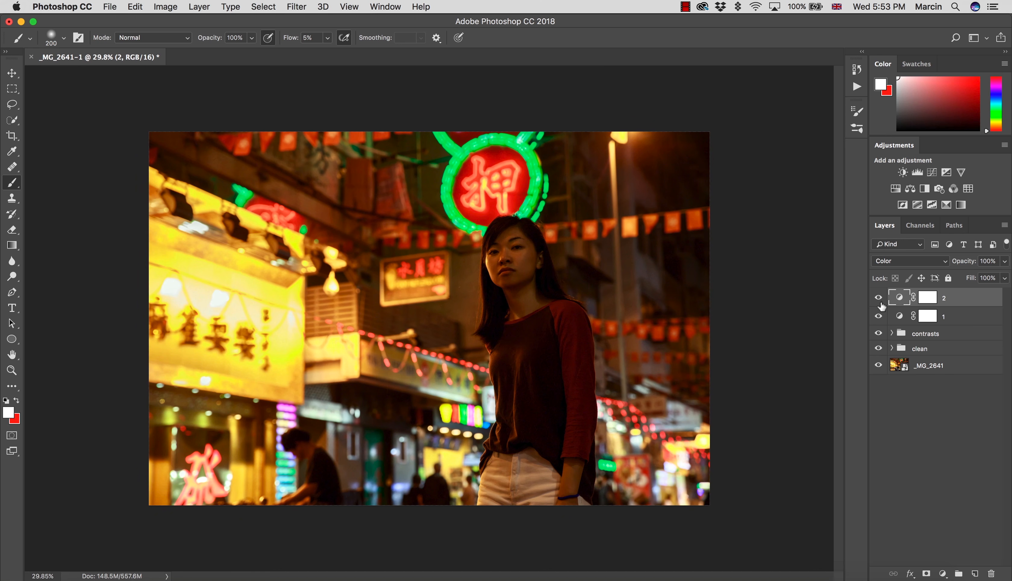
left_click(882, 307)
left_click(882, 306)
- Add a Hue/Saturation adjustment layer above layer 2 and name it 3
left_click(942, 573)
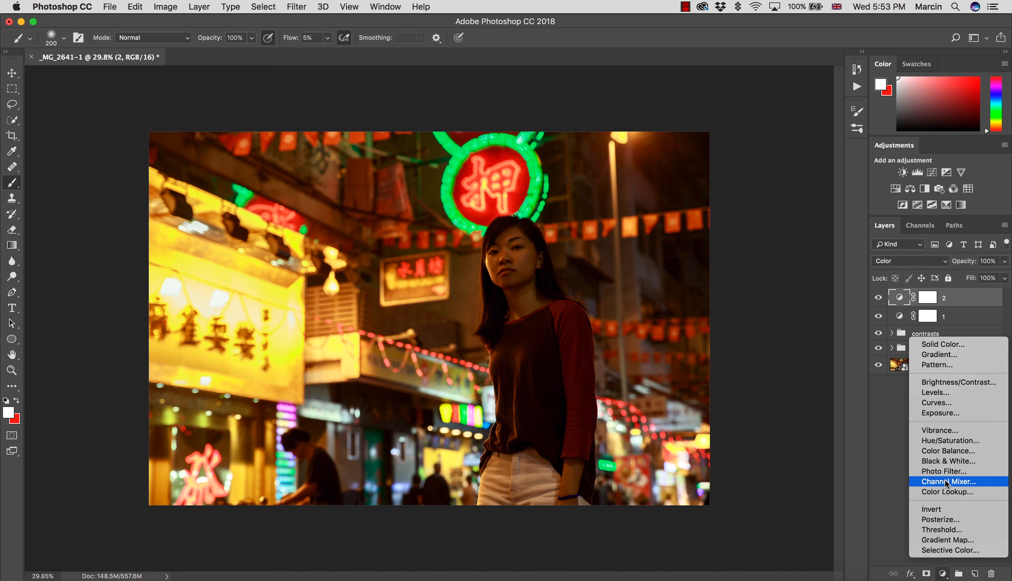
left_click(947, 440)
double_click(953, 300)
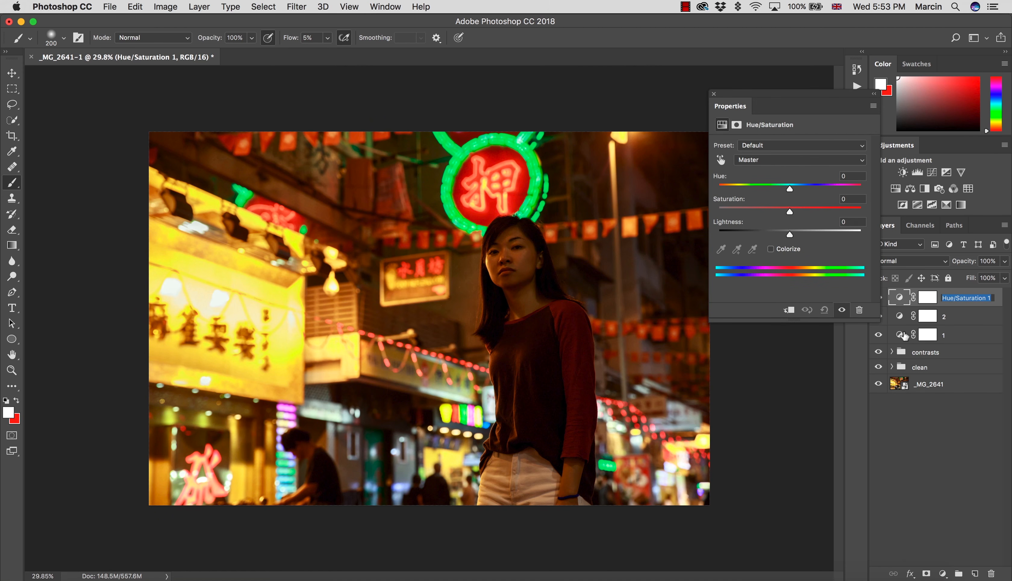
type("3")
key("Return")
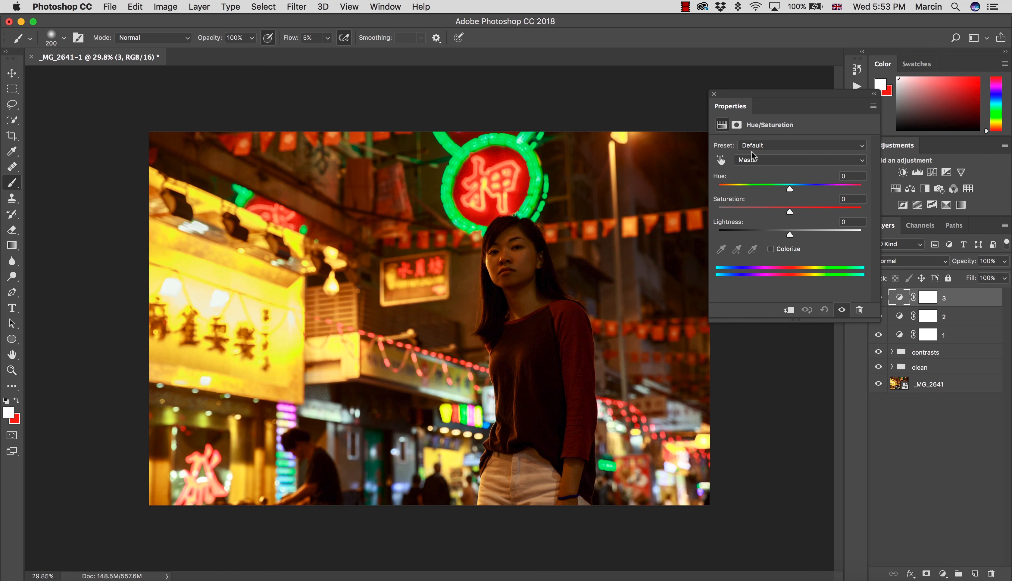
- Retarget the Blues range of the Hue/Saturation adjustment to the skin tone by sampling the woman's cheek
left_click(758, 157)
left_click(723, 290)
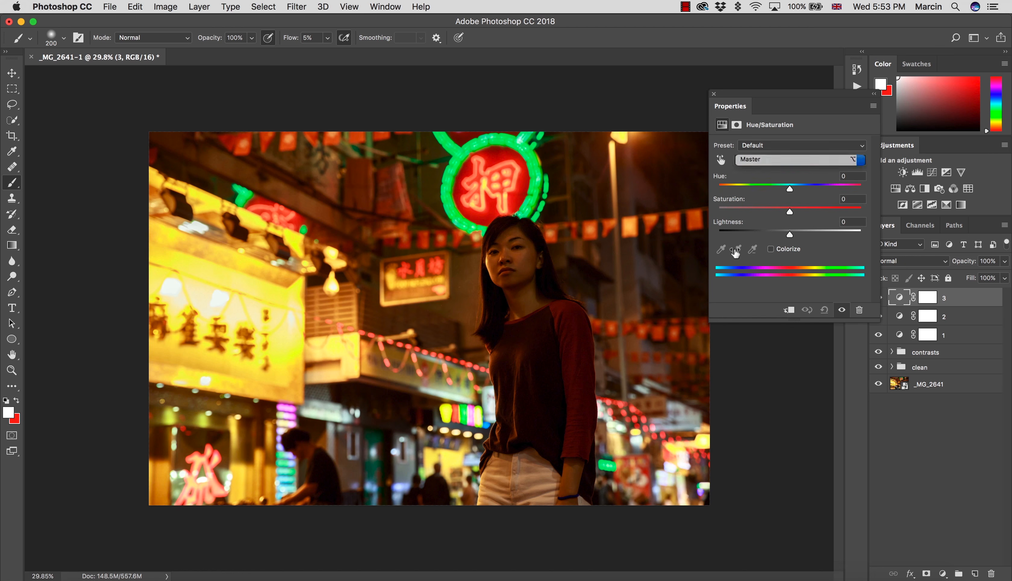
left_click(753, 164)
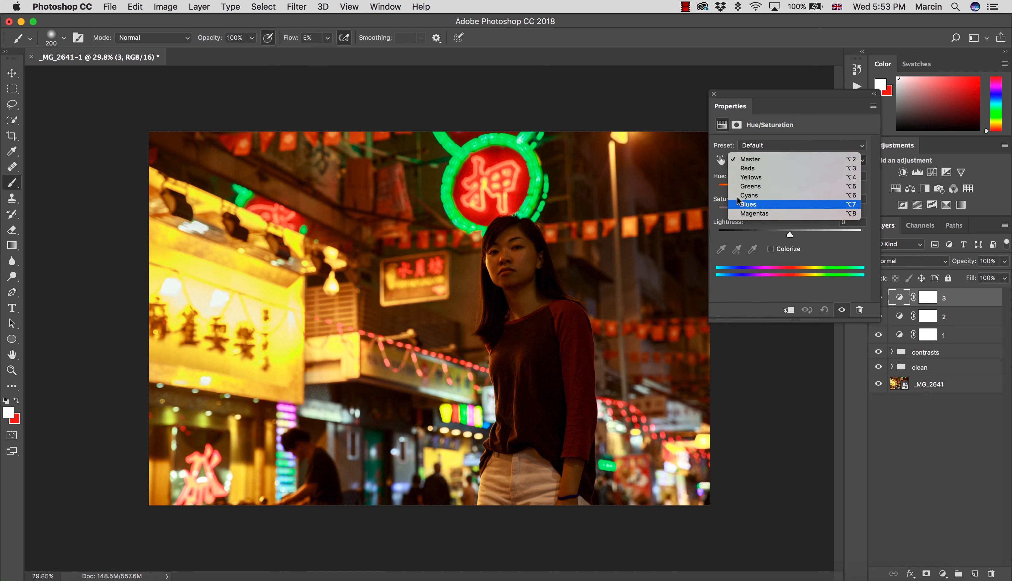
left_click(755, 204)
left_click(721, 248)
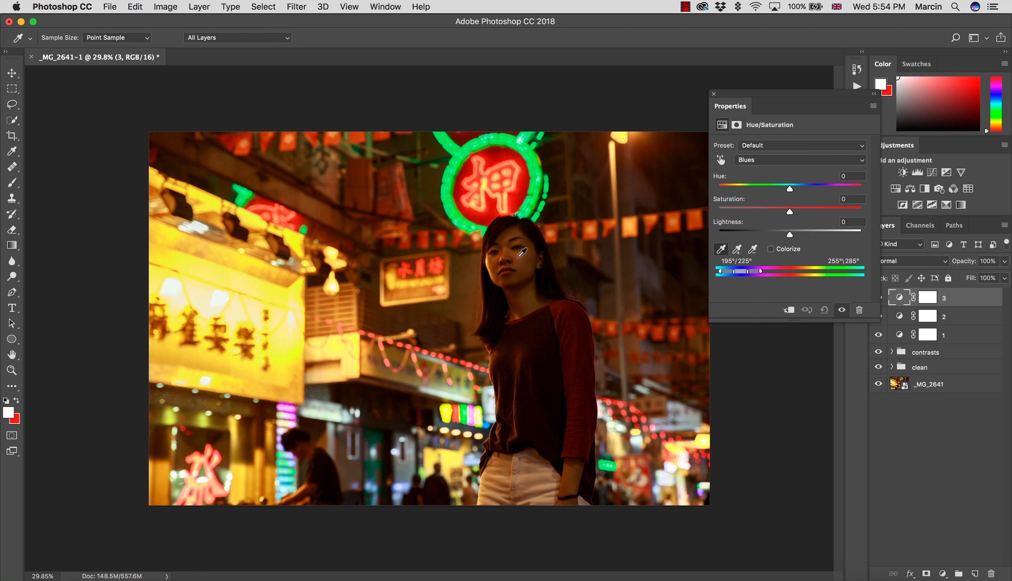
left_click(519, 256)
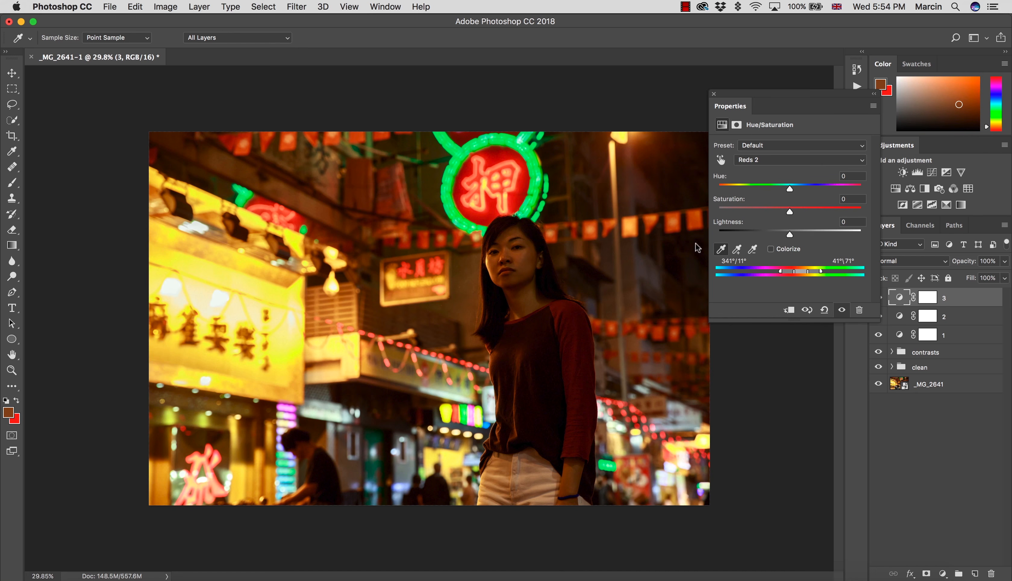
- Set the saturation of the sampled skin range to -7 and check the image with and without layer 3
left_click_drag(789, 212, 786, 212)
left_click_drag(811, 106, 789, 100)
left_click(878, 298)
left_click(878, 298)
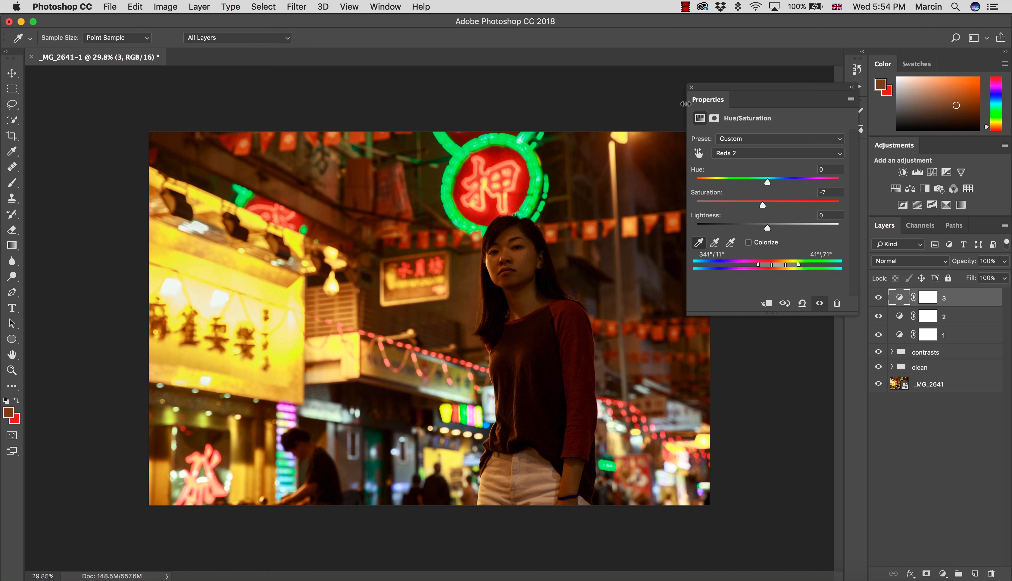
left_click(691, 87)
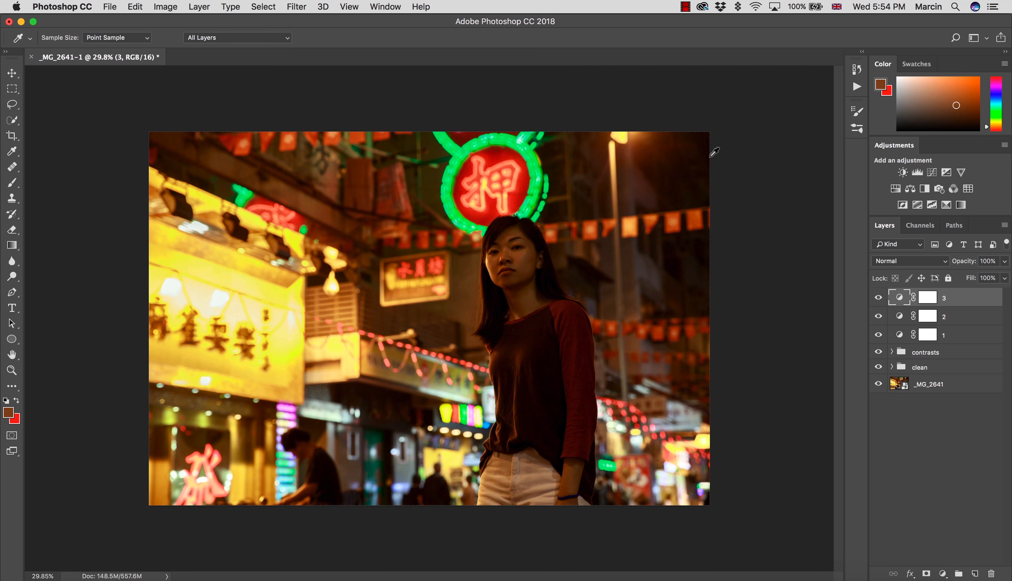
- Group the adjustment layers 1, 2 and 3 and name the group colors
left_click(948, 342, "shift")
key("b")
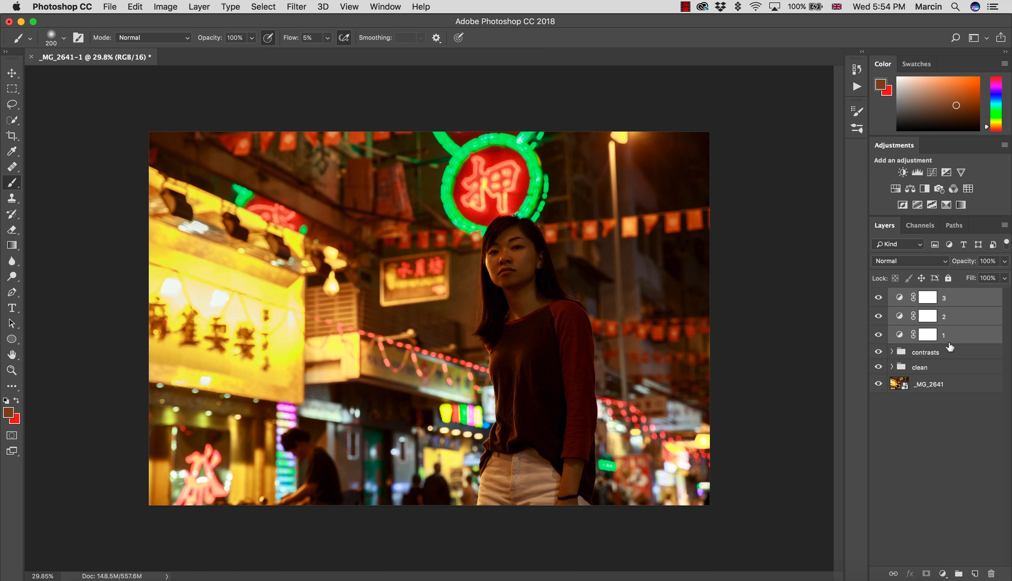
key("super+g")
double_click(924, 297)
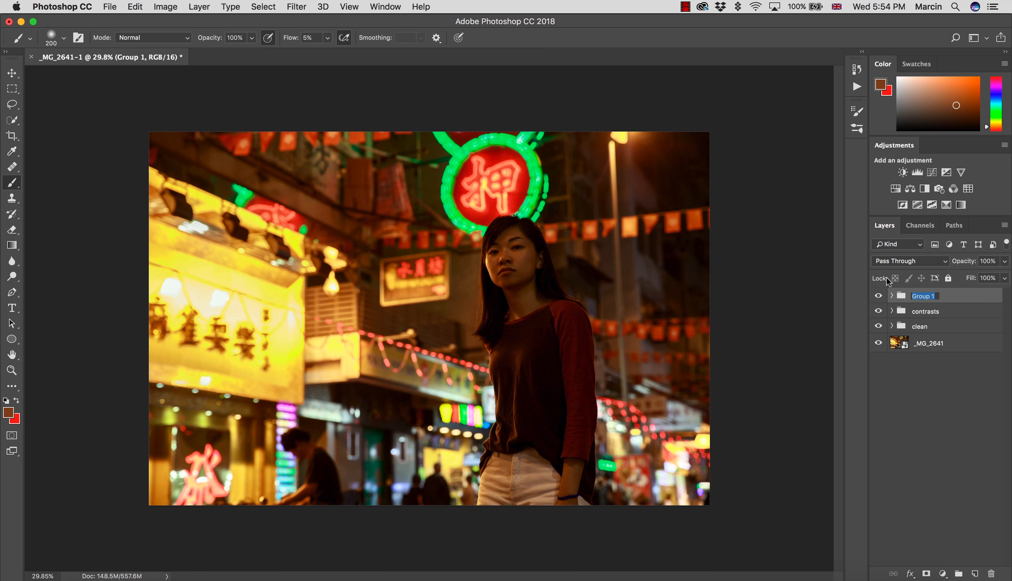
type("colors")
key("Return")
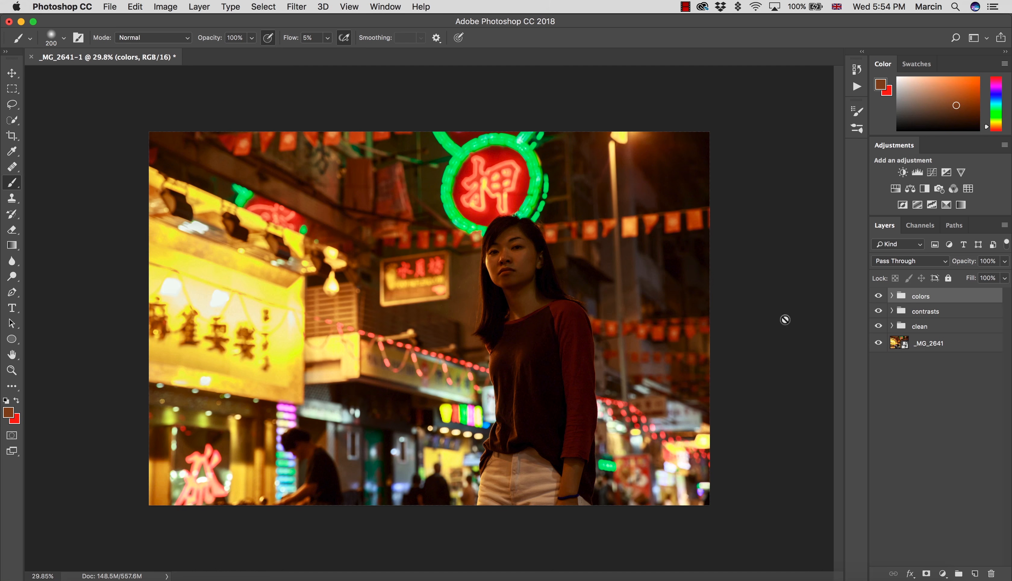
- Compare the image repeatedly with and without the colors group
left_click(879, 297)
left_click(882, 297)
left_click(883, 299)
left_click(882, 298)
left_click(879, 297)
left_click(883, 301)
left_click(882, 301)
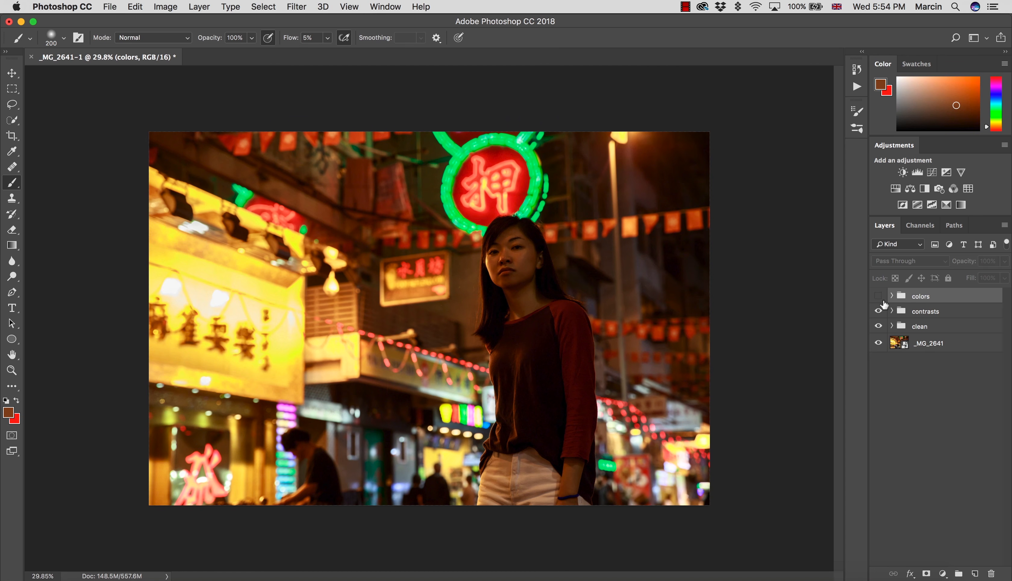
left_click(882, 302)
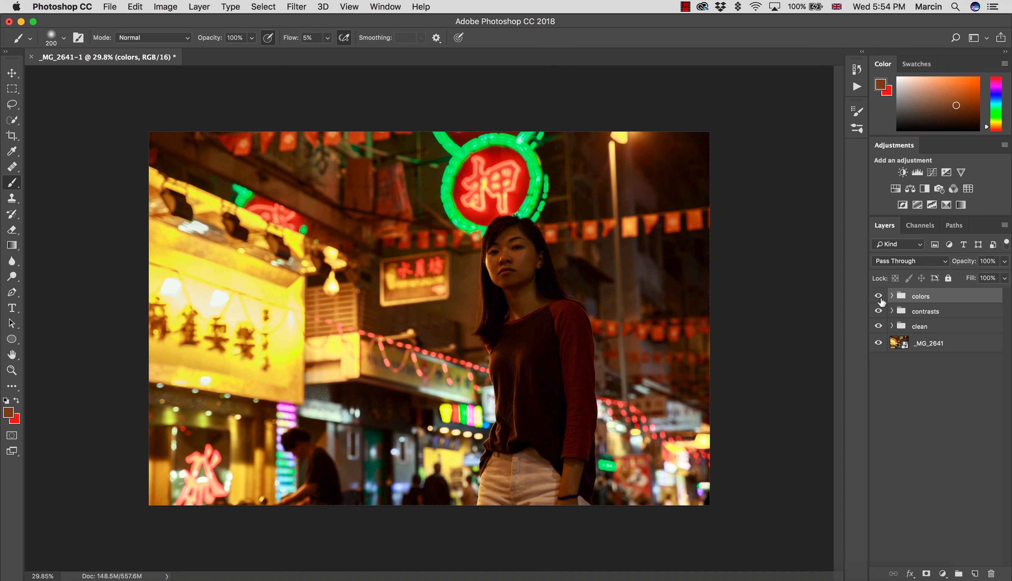
left_click(882, 302)
left_click(882, 302)
left_click(882, 303)
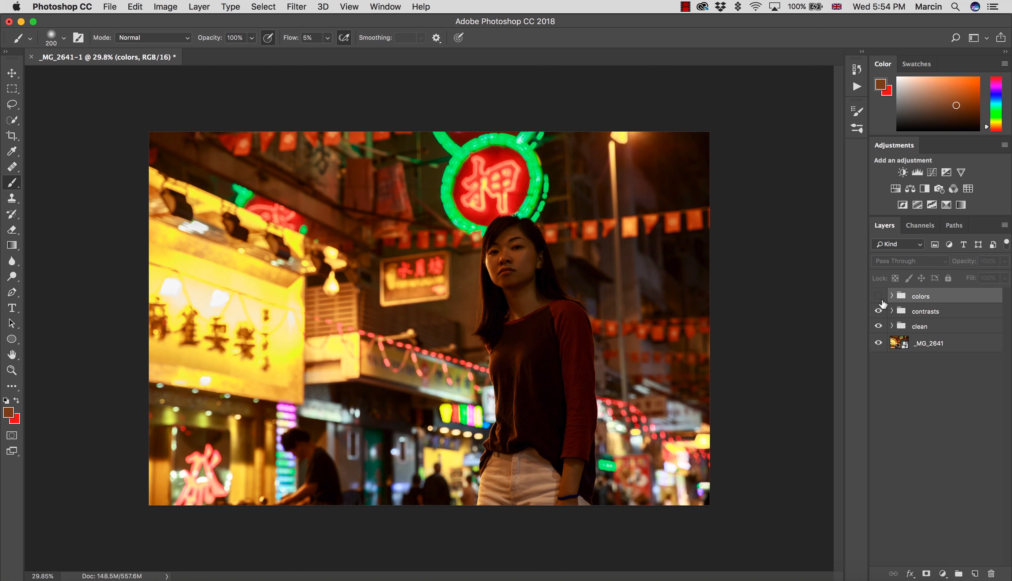
left_click(882, 303)
left_click(882, 303)
left_click(882, 303)
left_click(882, 303)
left_click(882, 304)
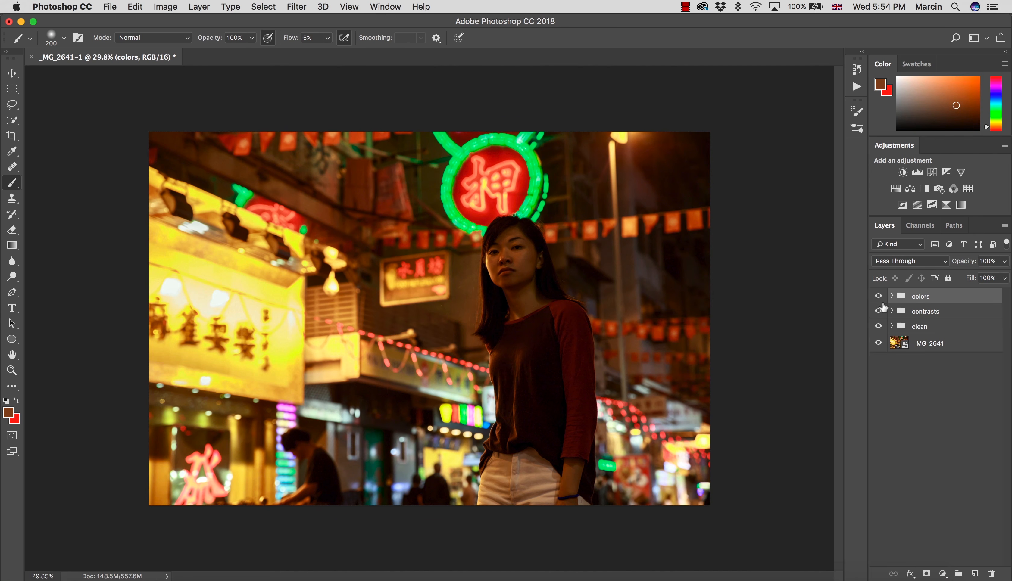
left_click(880, 304)
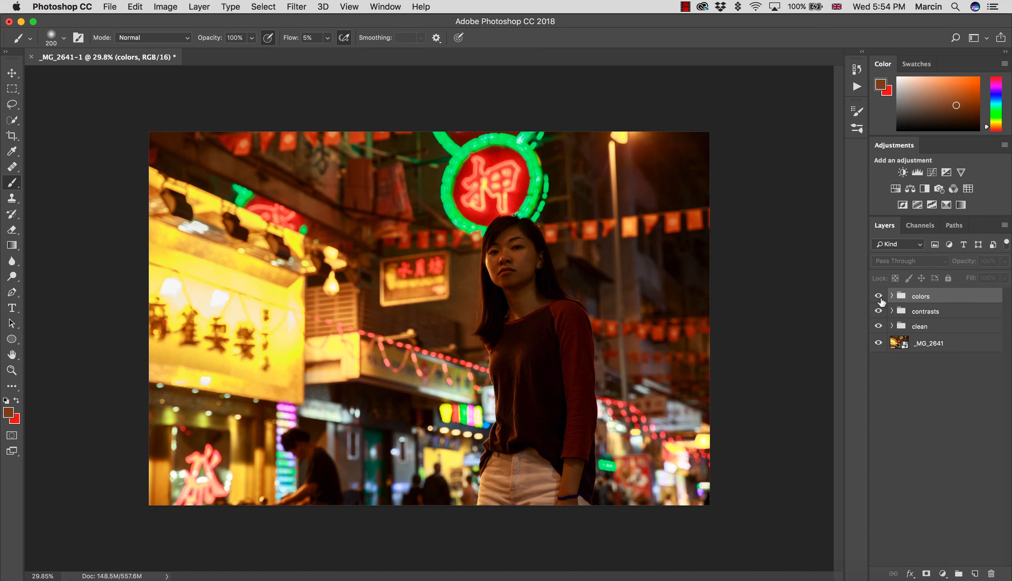
left_click(880, 300)
left_click(880, 301)
left_click(882, 303)
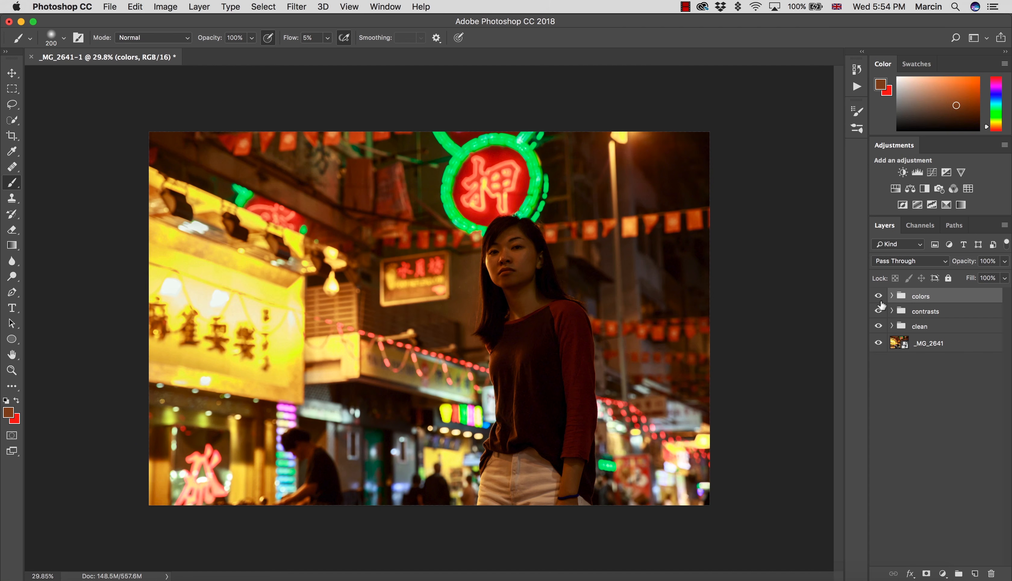
left_click(880, 304)
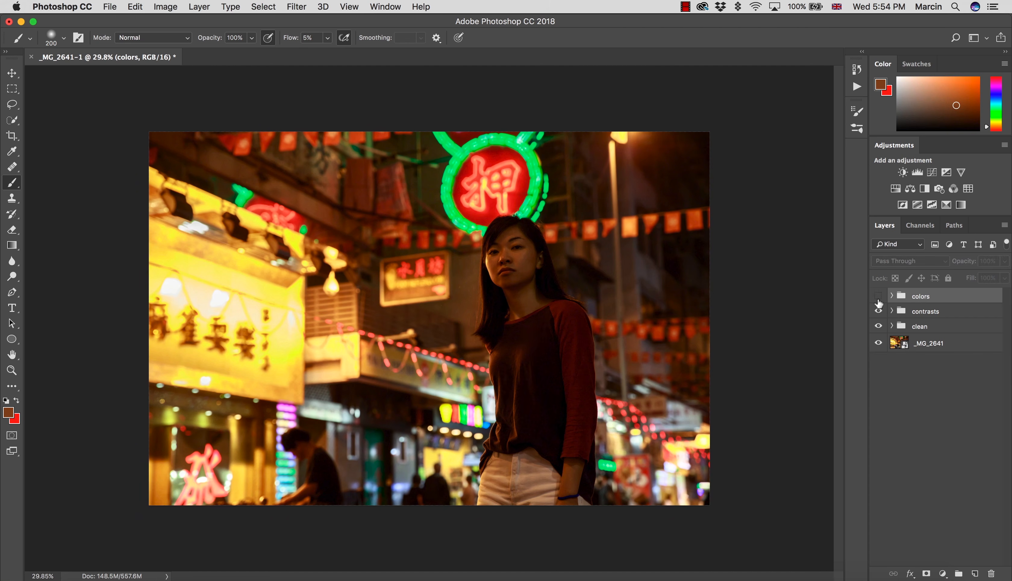
left_click(880, 301)
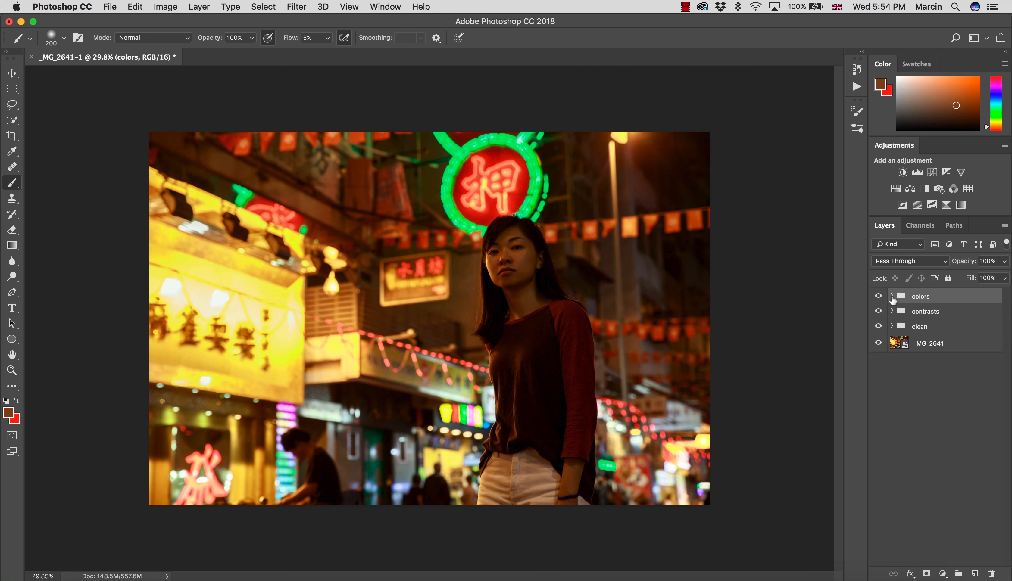
- Add a Curves adjustment layer above layer 3 in the colors group, name it 4 and set its blend mode to Color
left_click(892, 299)
left_click(937, 312)
left_click(942, 573)
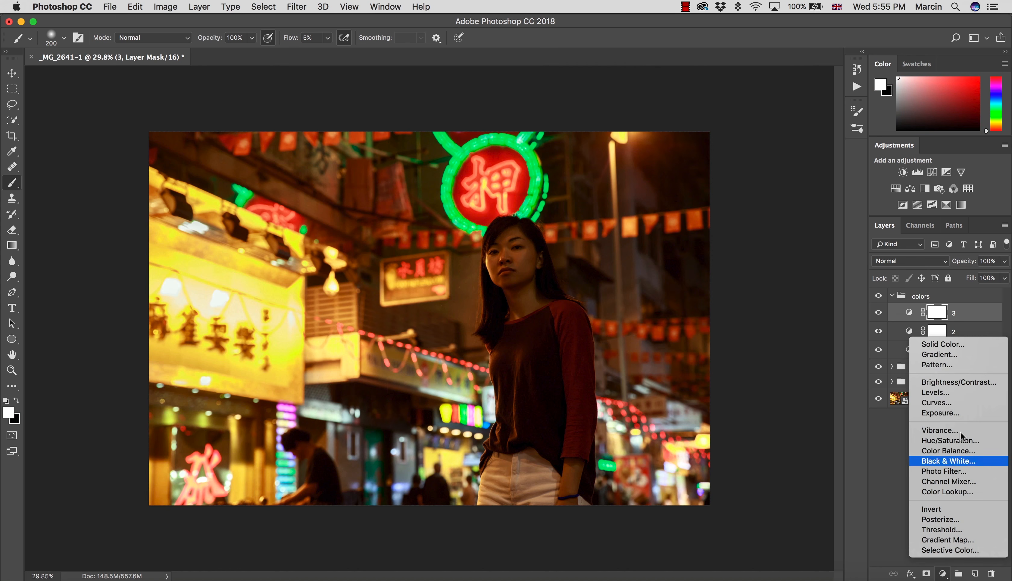
left_click(952, 402)
double_click(967, 317)
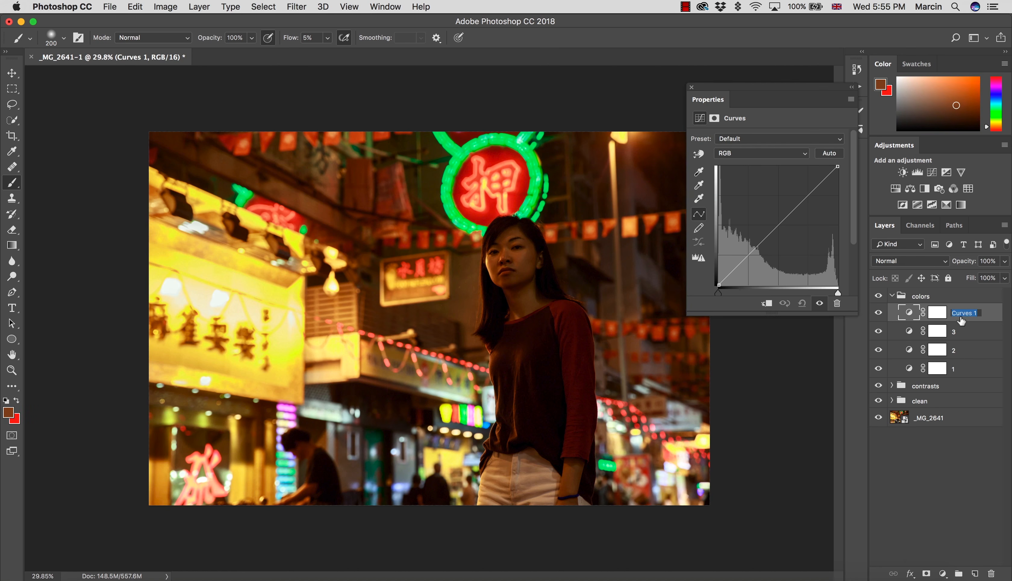
type("4")
key("Return")
left_click(890, 262)
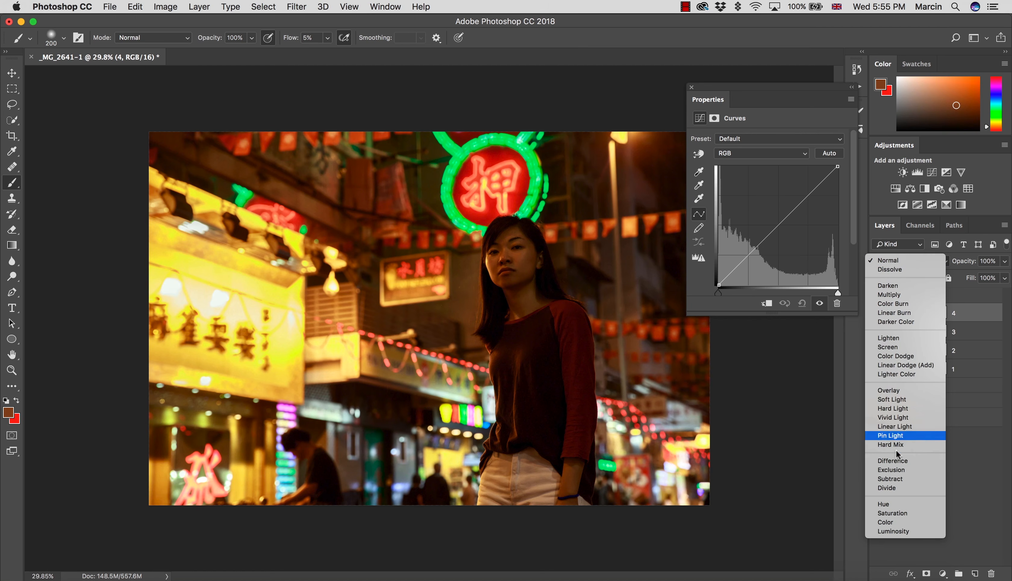
left_click(896, 522)
- Try shifting the shadows and highlights on the Red curve of layer 4, then remove both curve points
left_click(742, 153)
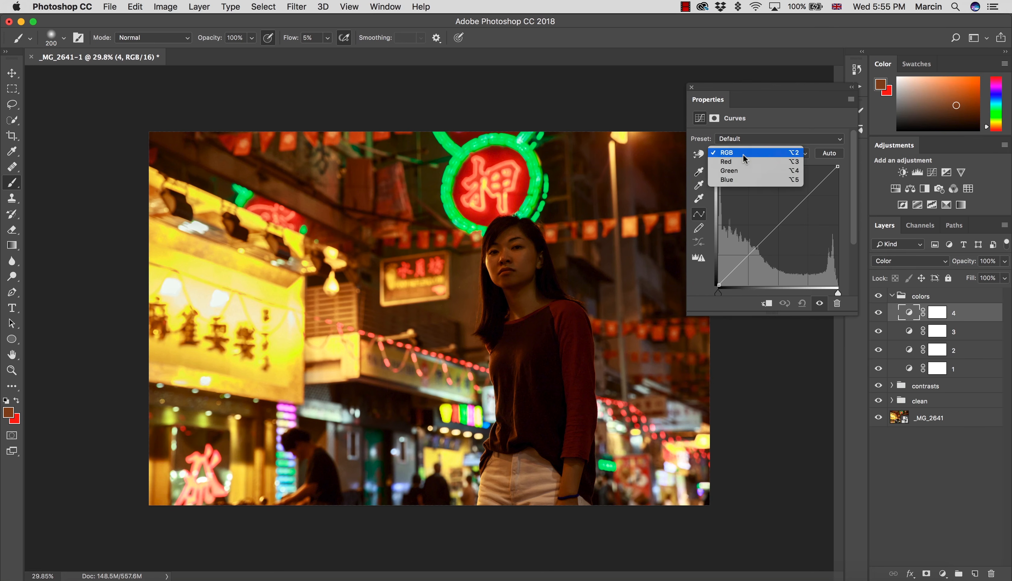
left_click(741, 161)
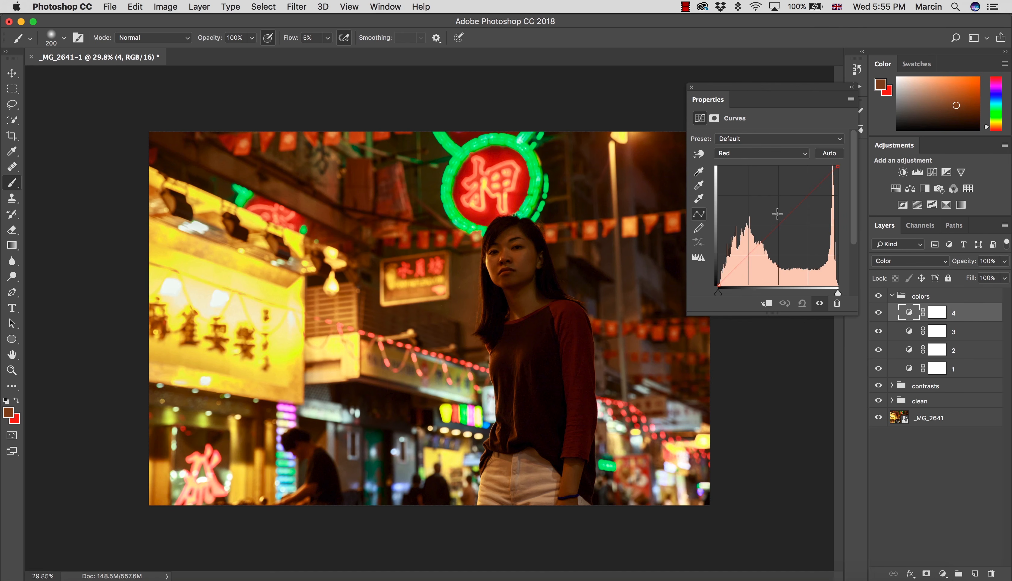
left_click(812, 197)
left_click(747, 257)
left_click_drag(747, 257, 745, 256)
left_click(878, 316)
left_click(878, 316)
left_click_drag(745, 255, 746, 259)
left_click_drag(811, 197, 805, 194)
left_click_drag(806, 194, 837, 366)
left_click_drag(747, 260, 773, 349)
- Try shifting the shadows and highlights on the Blue curve of layer 4 with two curve points
left_click(740, 153)
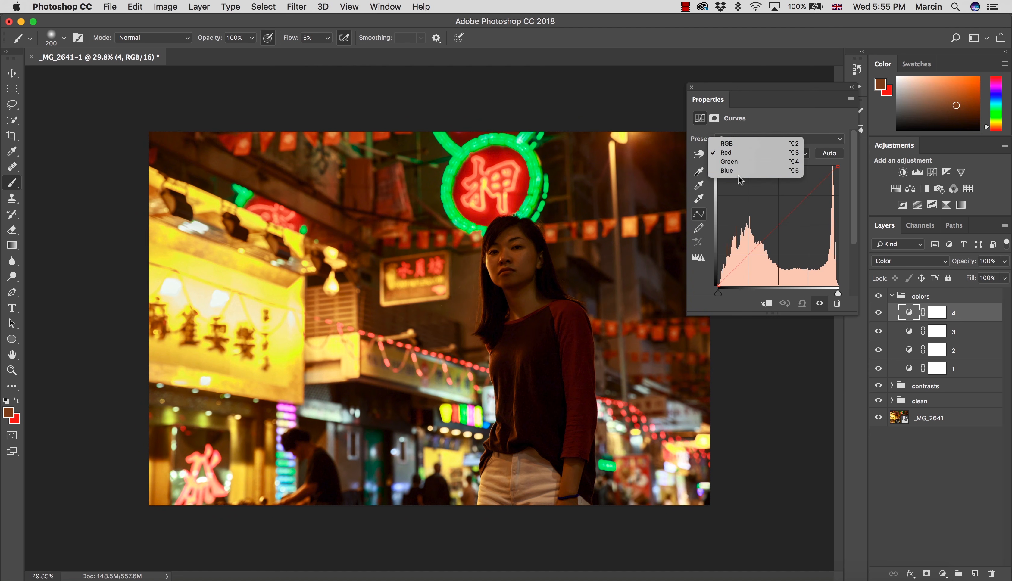
left_click(740, 173)
left_click_drag(747, 255, 746, 255)
left_click(805, 202)
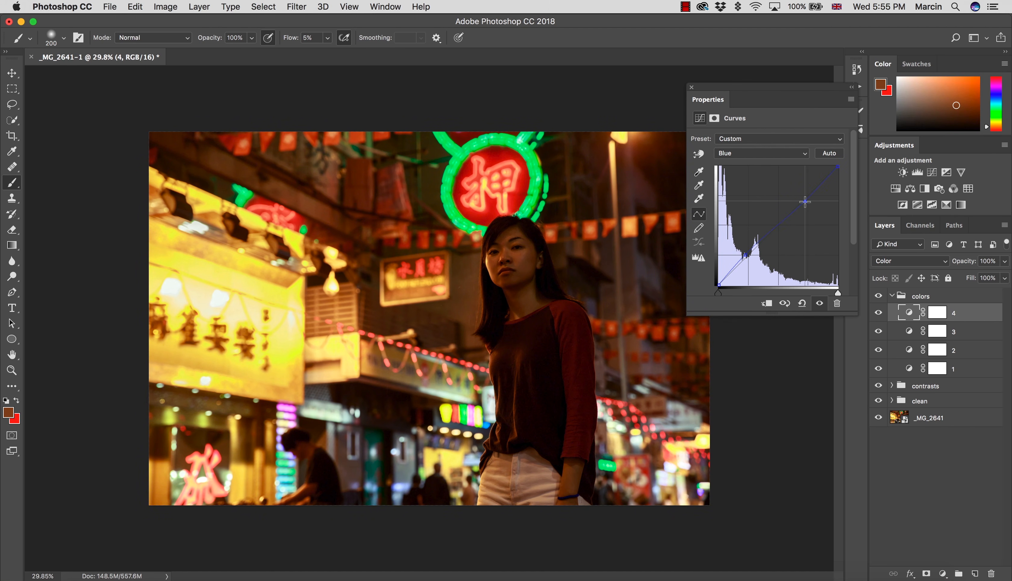
left_click_drag(804, 202, 805, 203)
left_click_drag(746, 257, 747, 259)
left_click_drag(804, 203, 801, 198)
- Delete the Curves layer 4 and collapse the colors group
key("Delete")
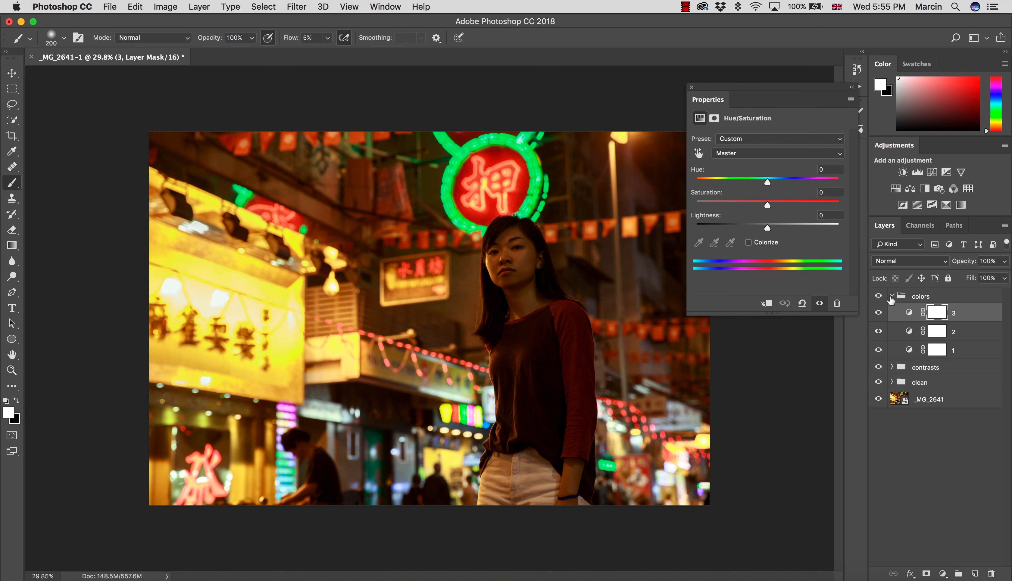
left_click(891, 297)
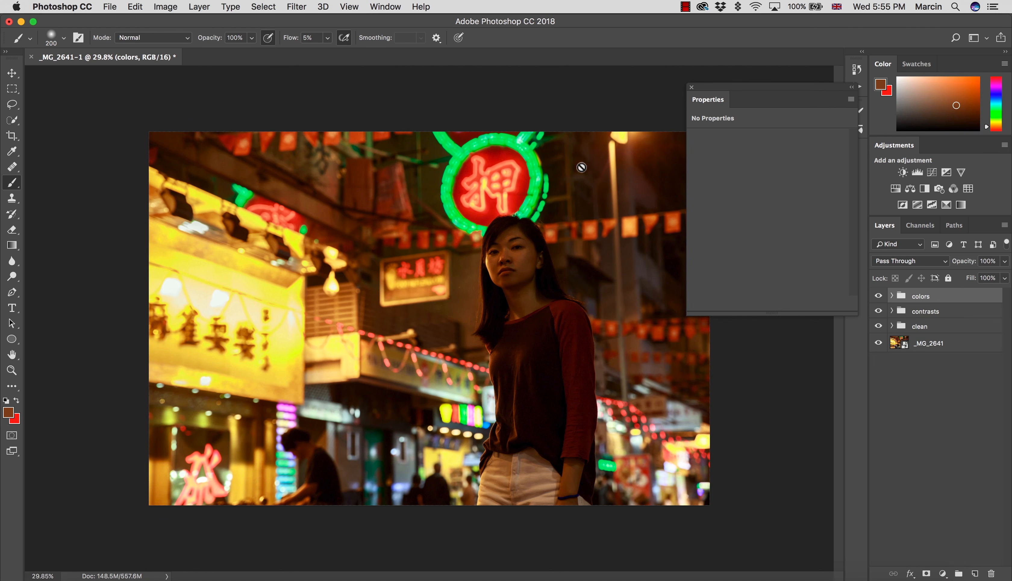
left_click(691, 88)
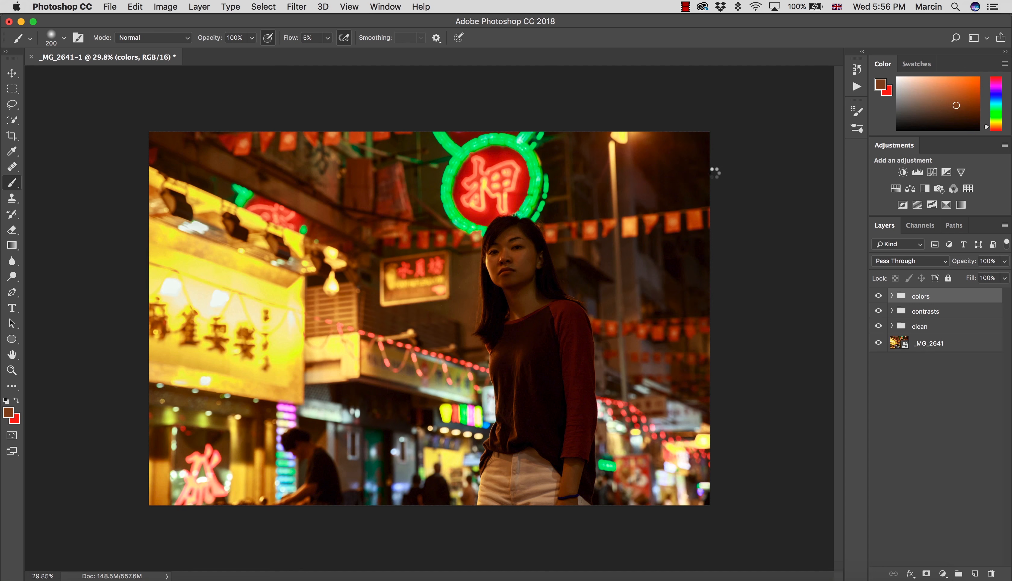
- Stamp all visible layers into a new layer on top, name it Final and convert it to a Smart Object
key("super+alt+shift+e")
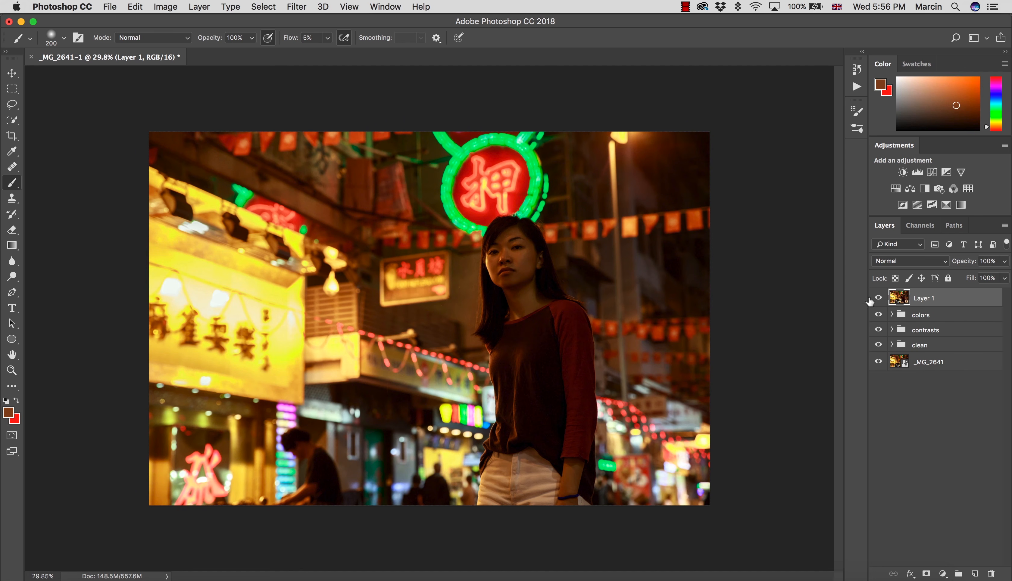
double_click(921, 299)
type("Final")
key("Return")
right_click(925, 304)
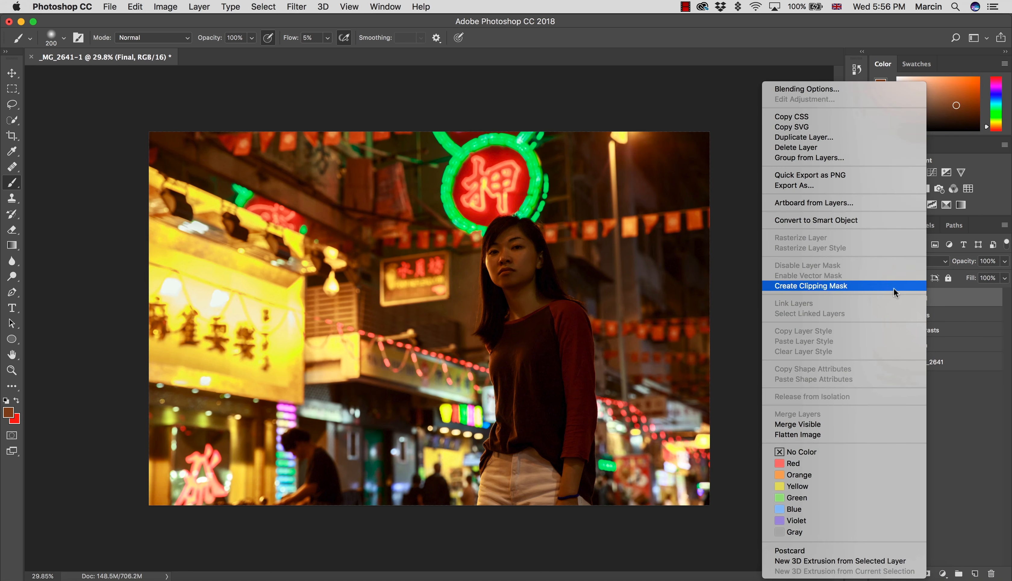
left_click(823, 220)
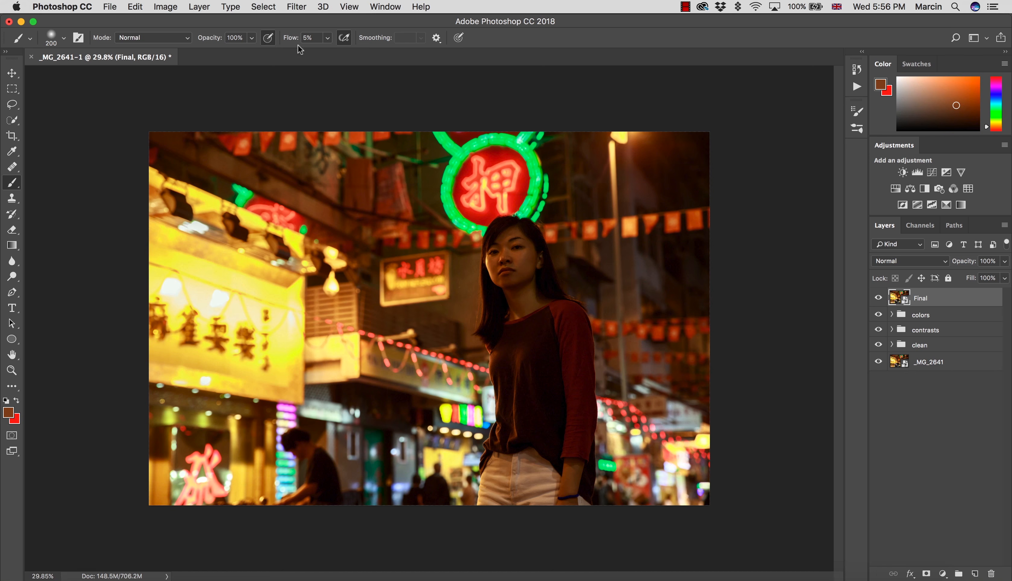
- Open the Camera Raw Filter on the Final layer and set Contrast +4, Highlights +13, Shadows +8 and Blacks -8
left_click(301, 6)
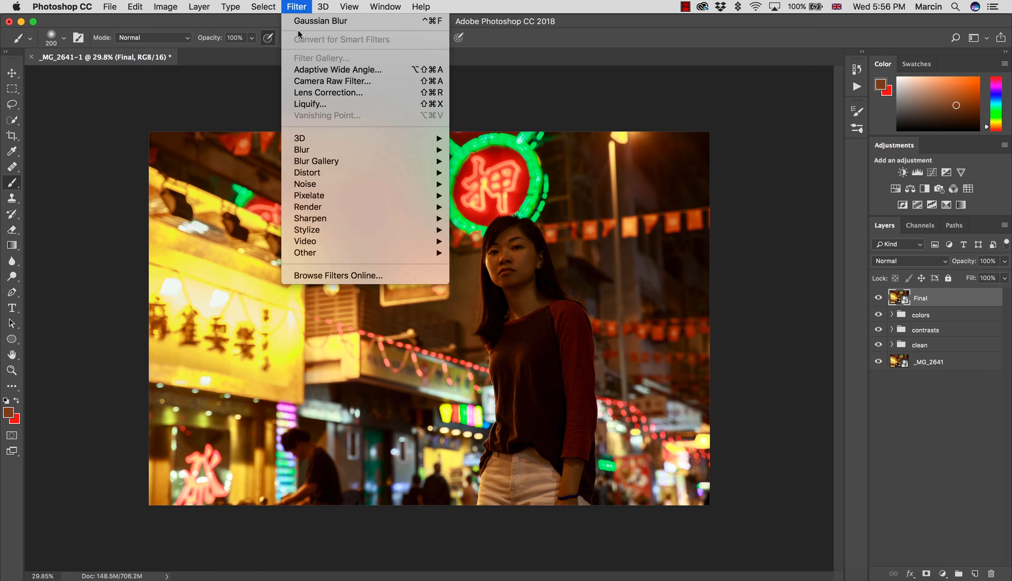
left_click(345, 85)
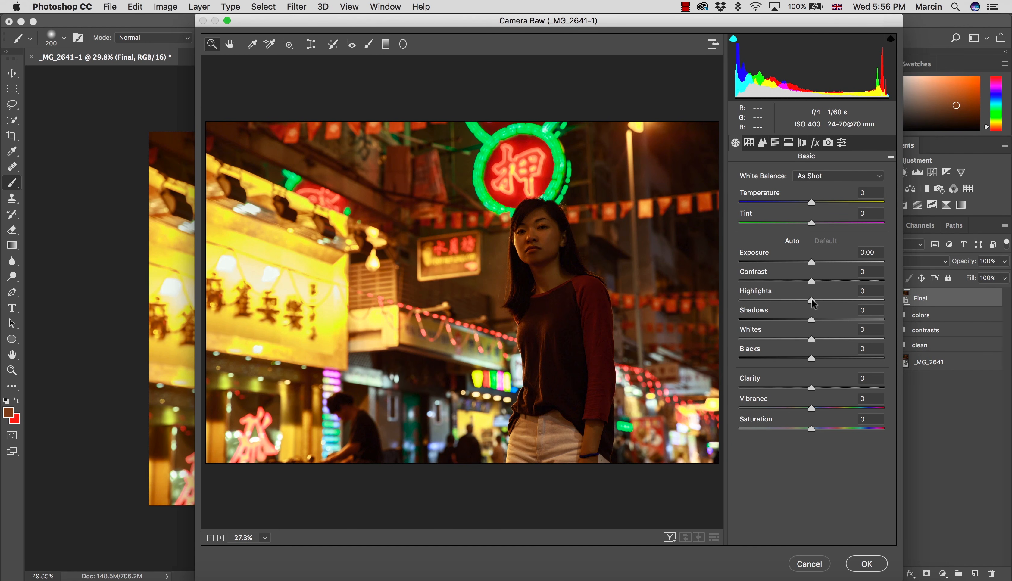
left_click_drag(816, 301, 817, 317)
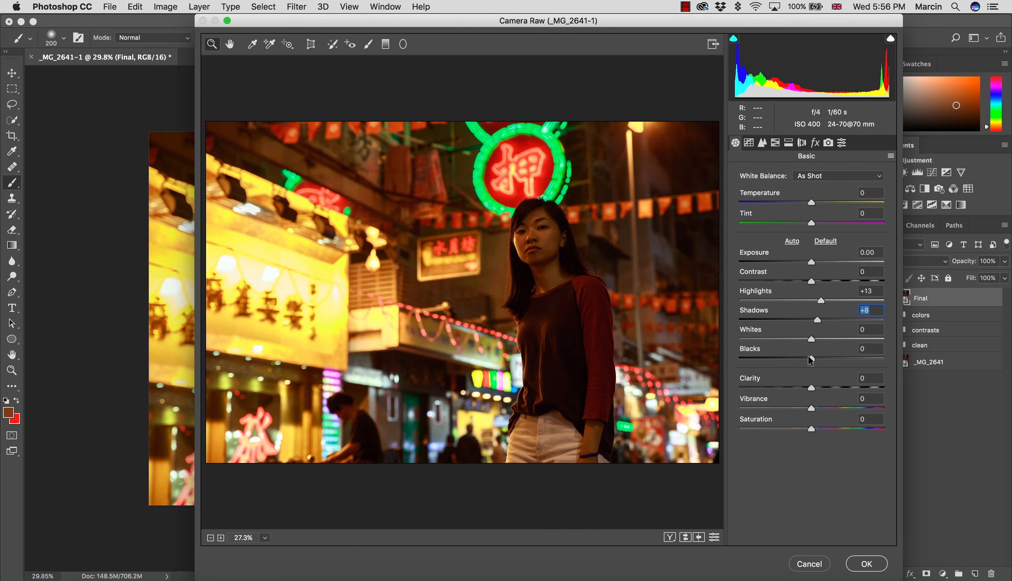
left_click_drag(811, 358, 806, 357)
left_click_drag(813, 280, 817, 282)
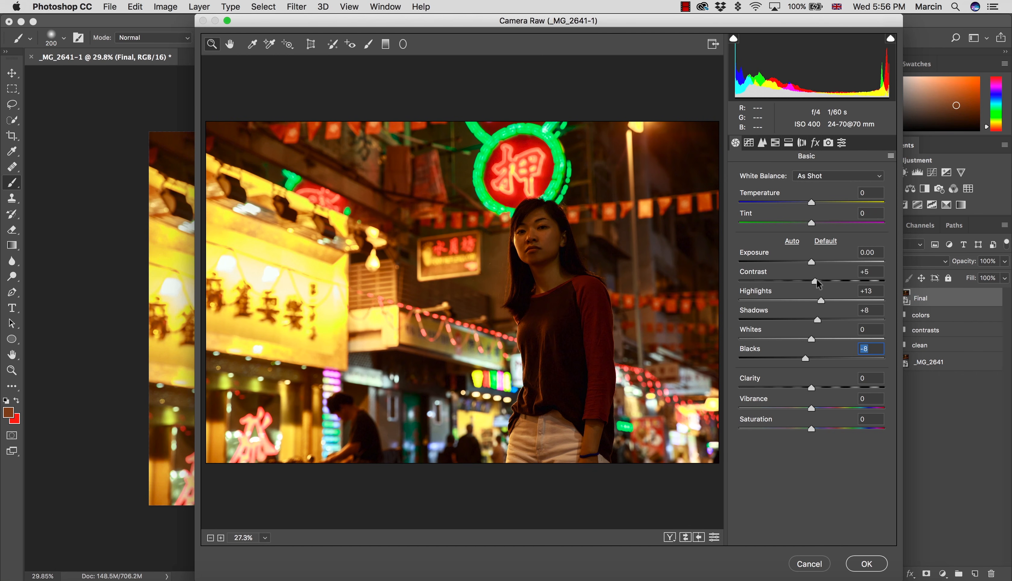
left_click(815, 281)
left_click(814, 143)
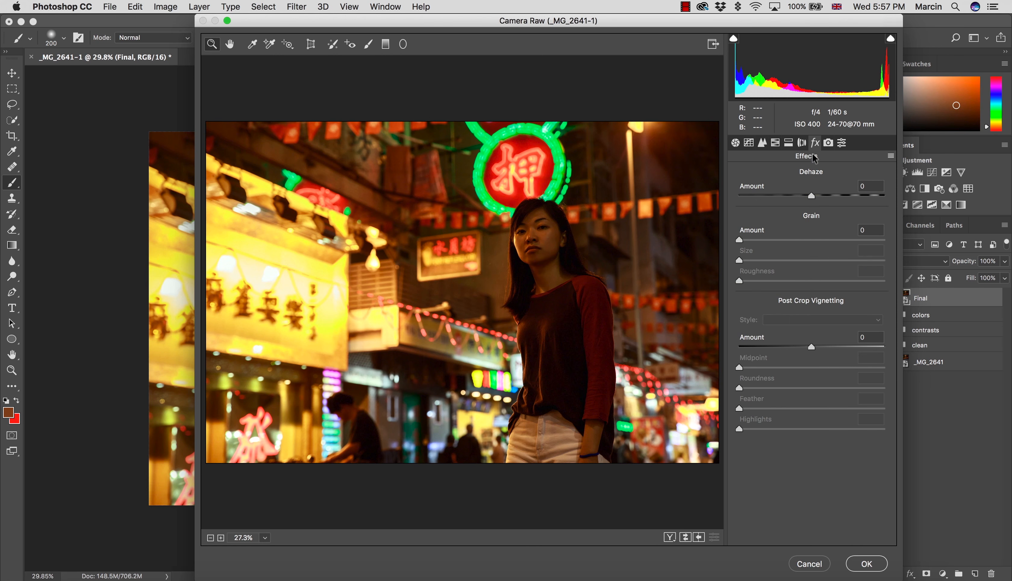
left_click(801, 144)
left_click(788, 143)
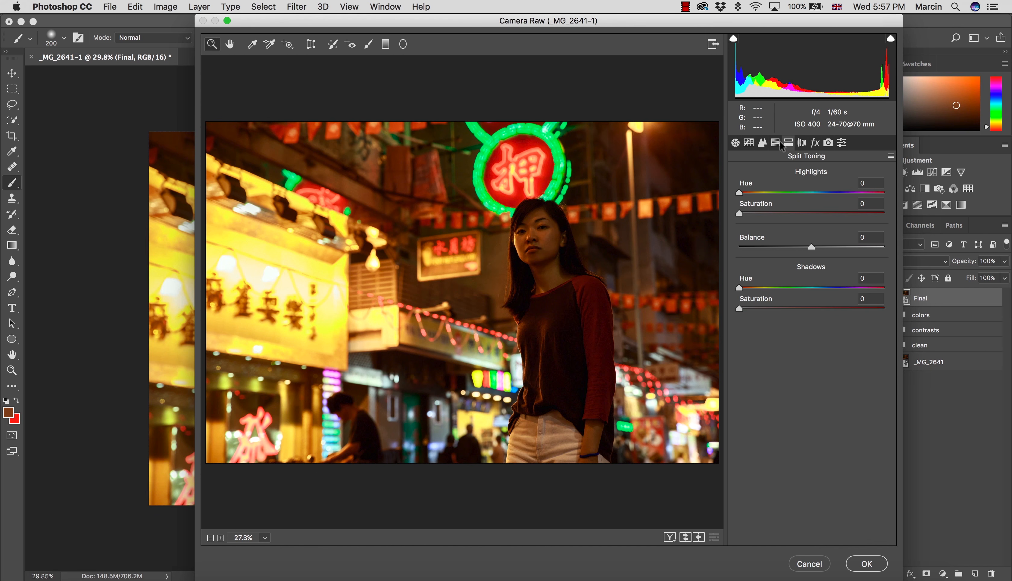
left_click(735, 143)
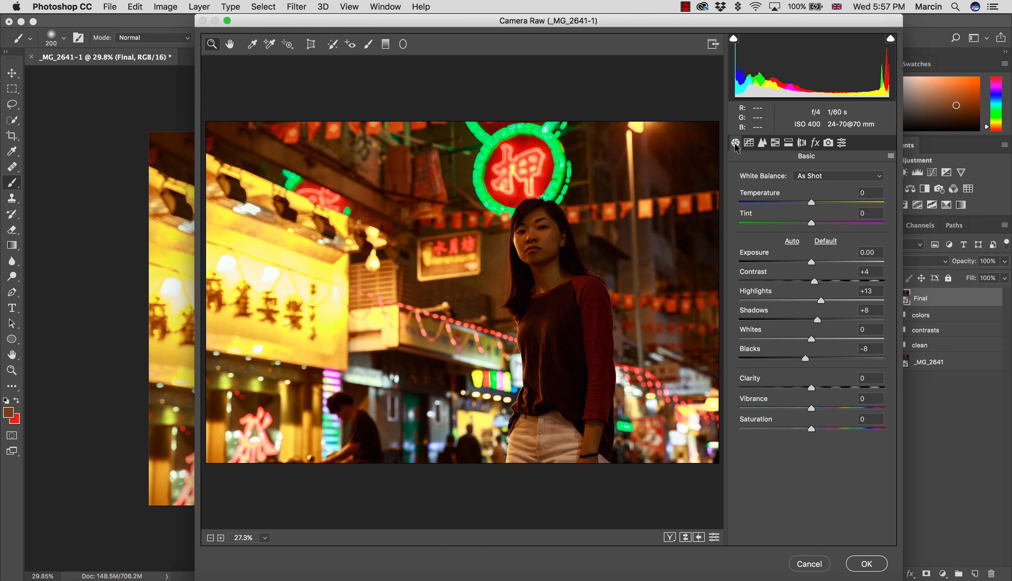
- Apply Split Toning with highlights at hue 38 and saturation 26, and shadows at hue 219 and saturation 23
left_click(788, 143)
left_click_drag(758, 190, 754, 191)
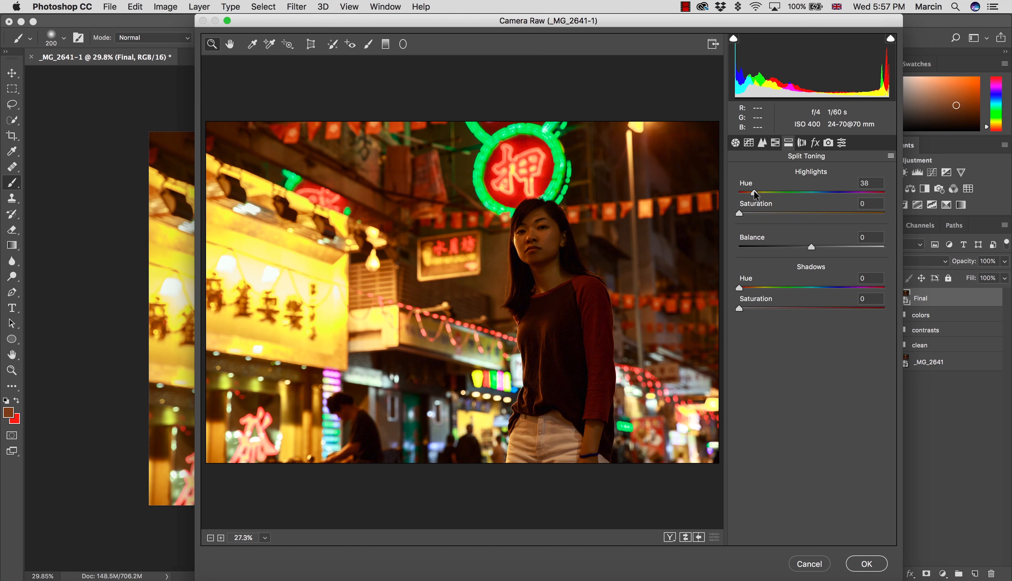
left_click_drag(753, 219, 777, 216)
left_click_drag(834, 288, 827, 287)
left_click_drag(743, 309, 769, 315)
- Compare the Camera Raw preview repeatedly with and without the Split Toning settings
key("p")
key("p")
key("p")
key("p")
key("p")
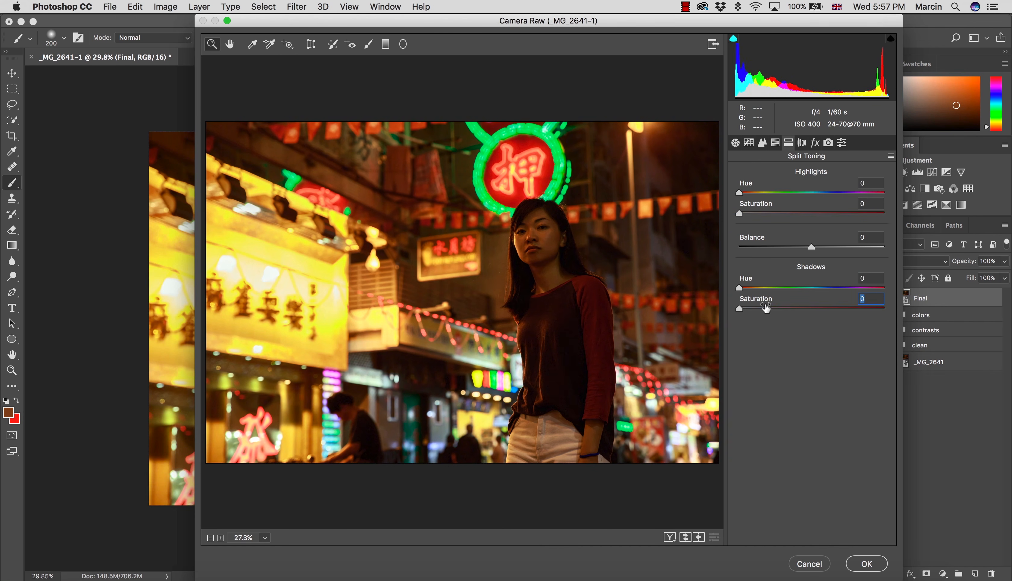
key("p")
key("p")
key("p")
key("p")
key("p")
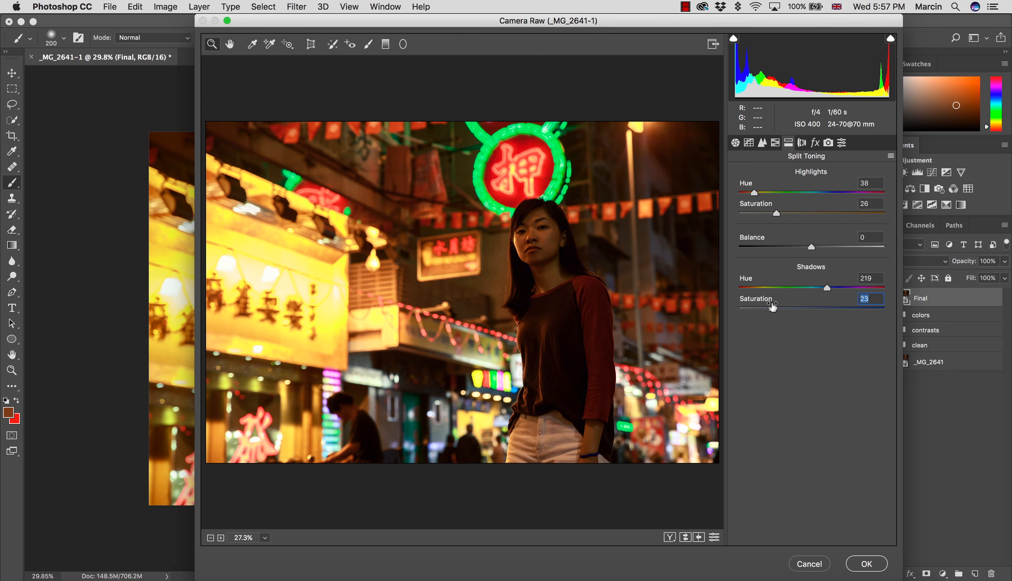
key("p")
key("p")
key("p")
key("p")
key("p")
key("p")
key("p")
key("p")
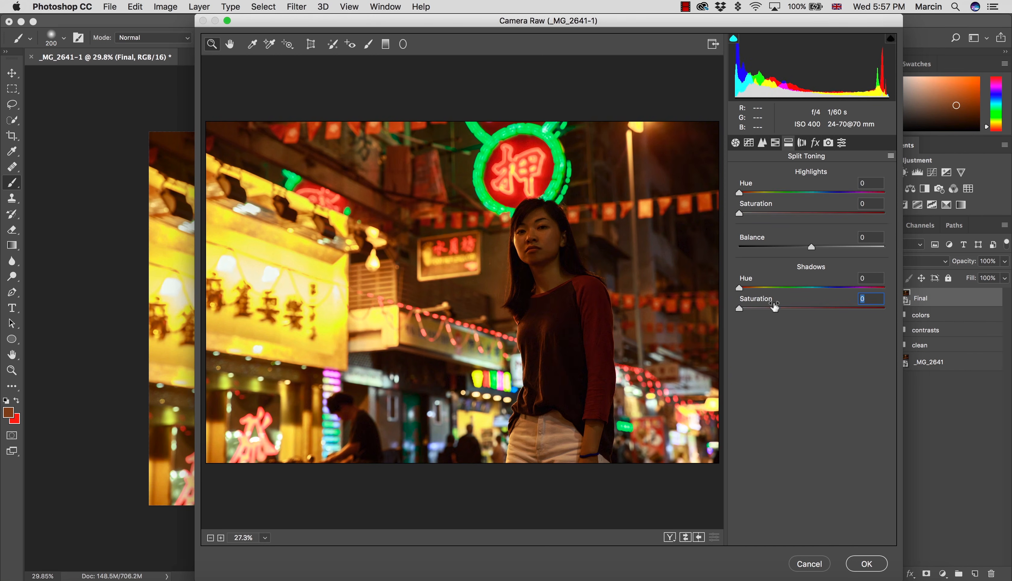
- Set the Split Toning shadows saturation to 5, and the highlights to hue 27 and saturation 6
key("p")
key("p")
key("p")
key("p")
key("p")
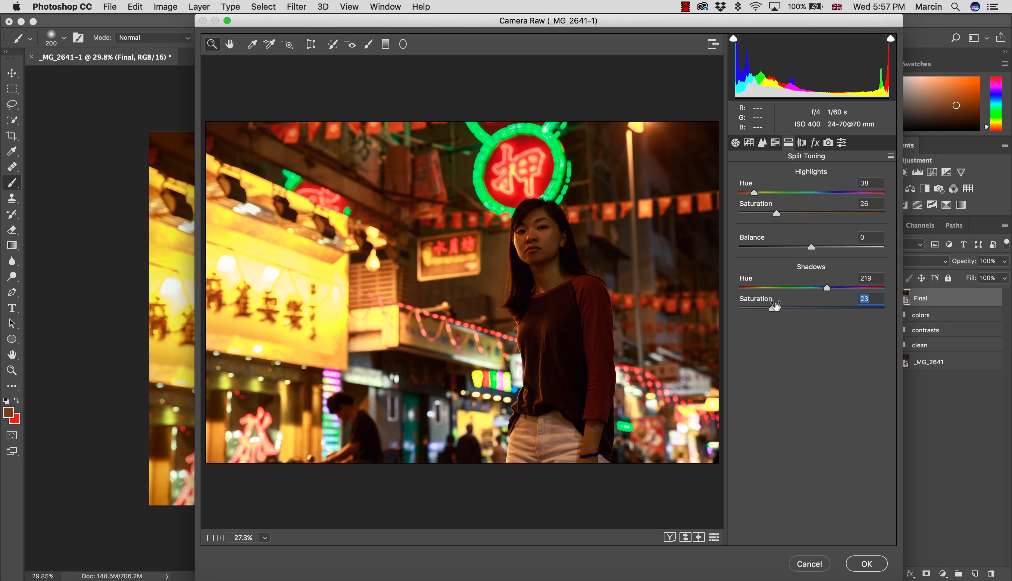
key("p")
type("5")
key("Return")
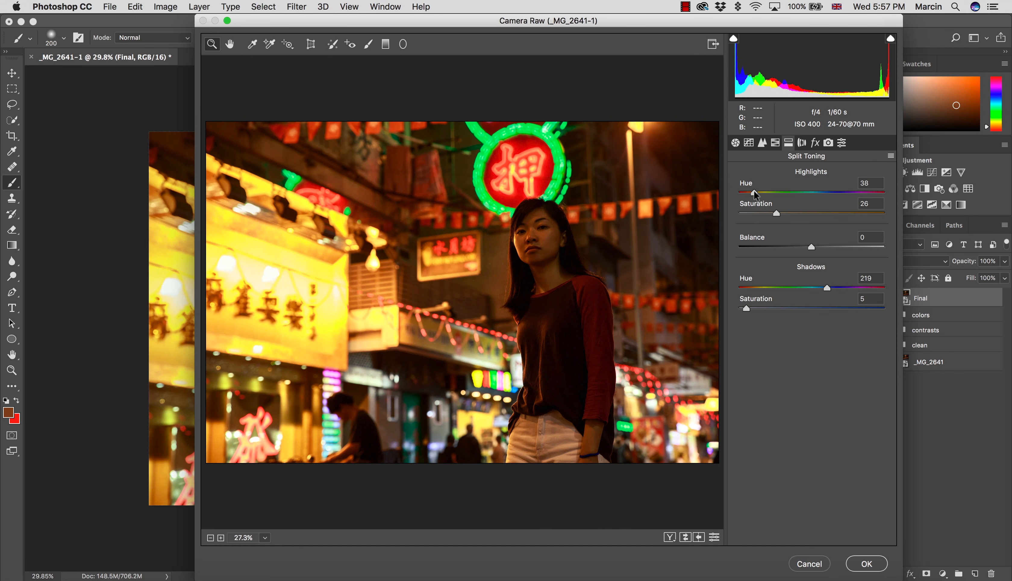
left_click_drag(754, 192, 749, 211)
- Compare the preview with and without the subtler Split Toning to judge its effect on the colours
key("p")
key("p")
key("p")
key("p")
key("p")
key("p")
key("p")
key("p")
key("p")
key("p")
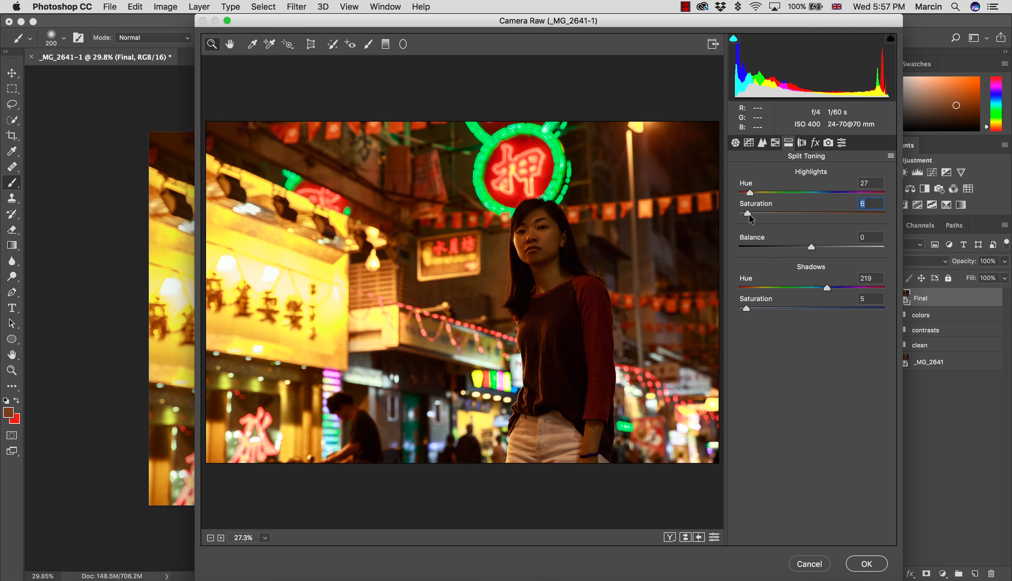
key("p")
key("p")
key("p")
key("p")
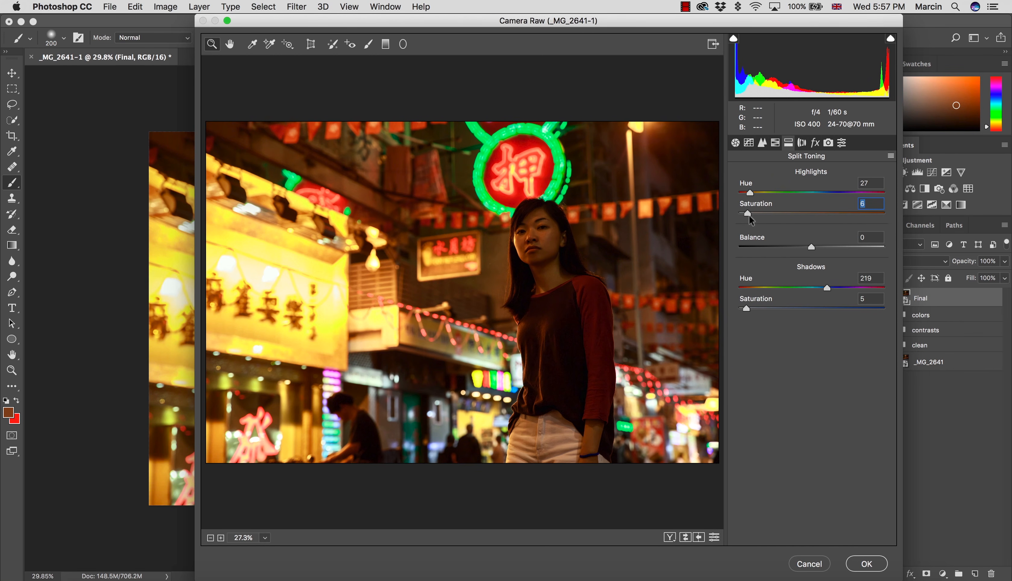
- Set the basic Highlights adjustment to 0 and check the preview against the unadjusted image
left_click(735, 143)
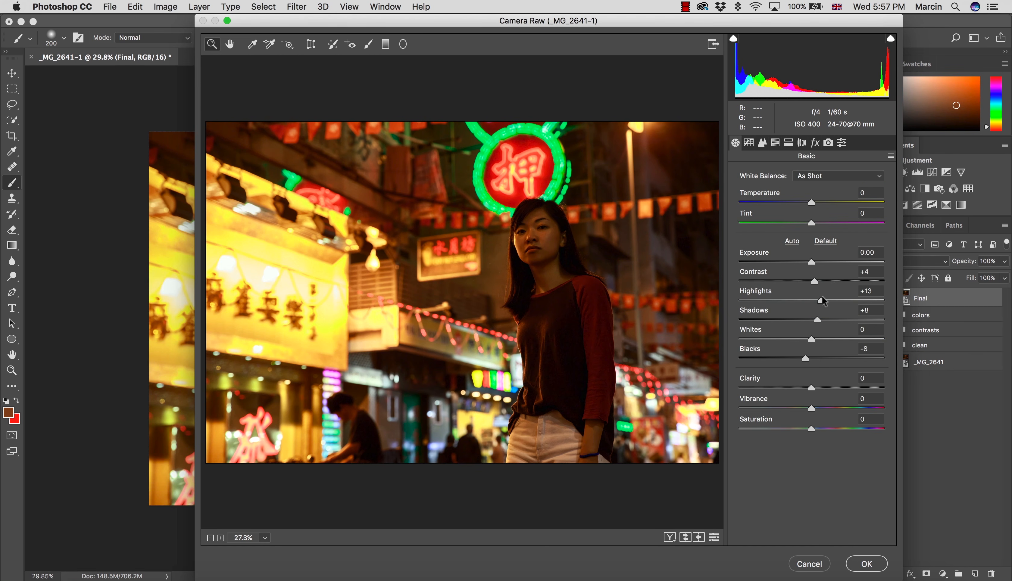
left_click_drag(820, 302, 808, 296)
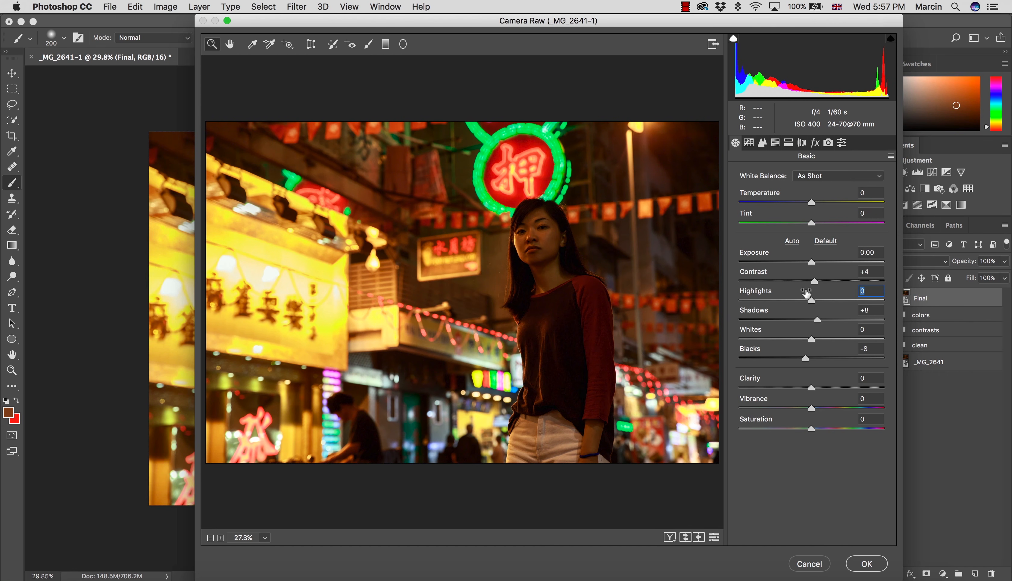
key("p")
key("p")
- Transform the image with Scale 106 and Offset Y -3.0, apply the Camera Raw Filter, and compare the Final layer on and off
left_click(312, 45)
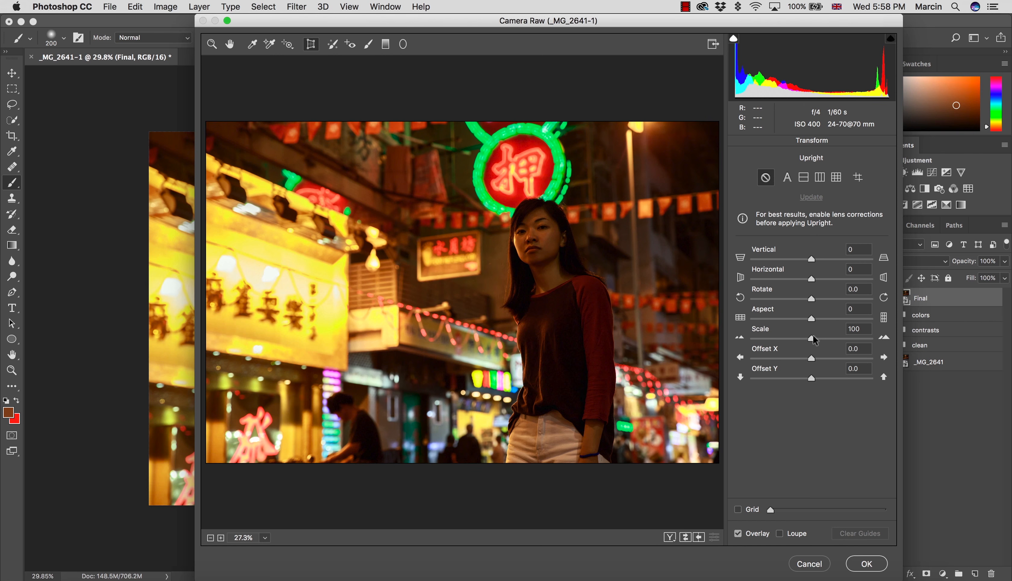
left_click_drag(814, 341, 822, 343)
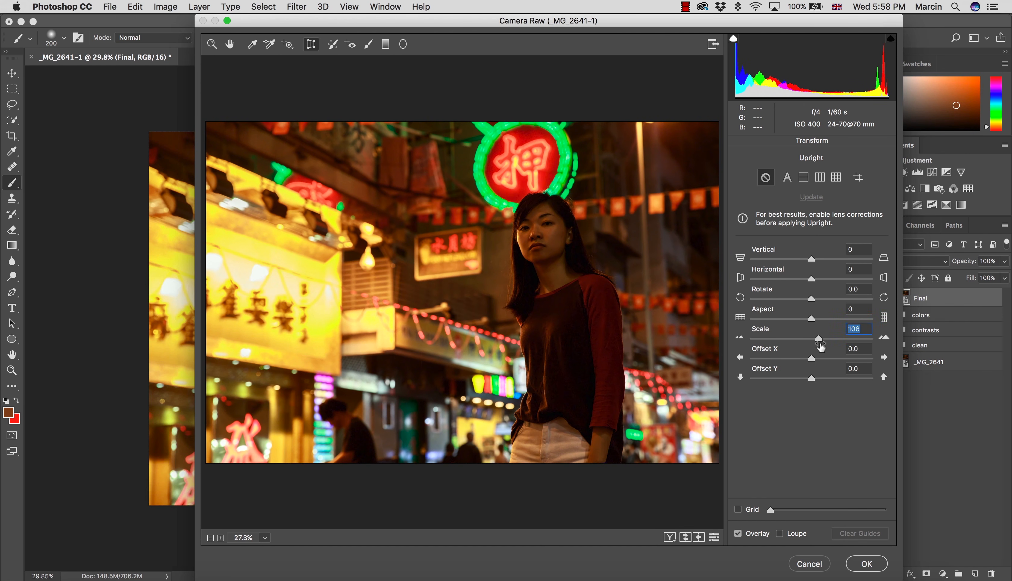
left_click_drag(811, 378, 811, 371)
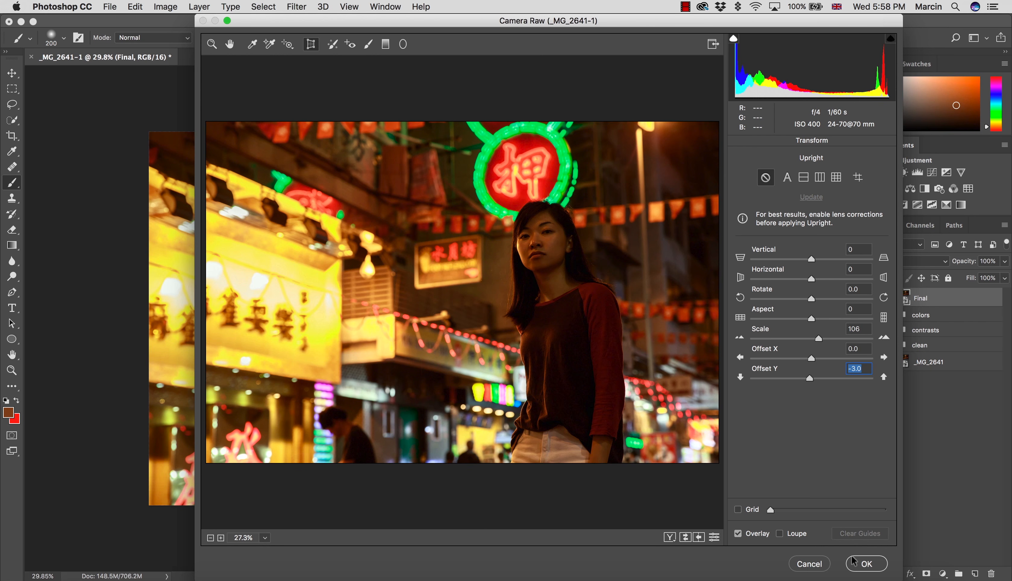
left_click(862, 564)
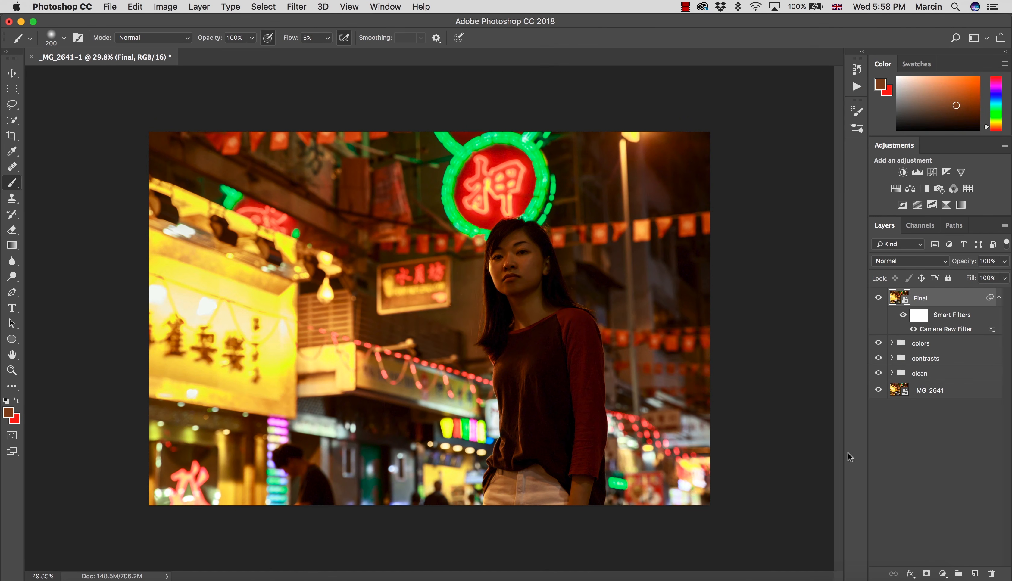
left_click(878, 297)
left_click(878, 298)
- Apply Liquify to the Final layer, puckering around the woman's head and shoulders while reducing the brush size to 1500, and compare the layer on and off
left_click(296, 6)
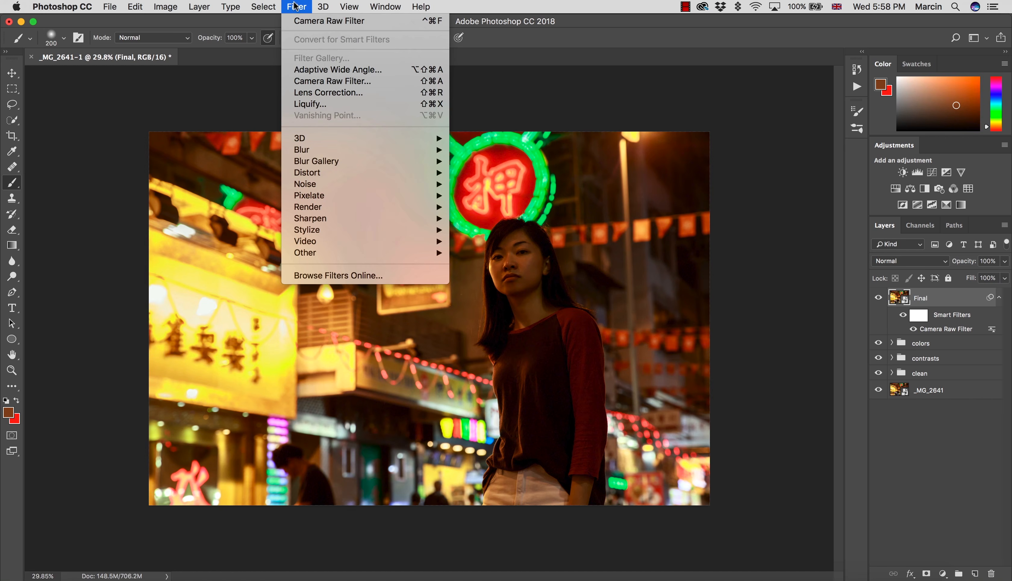
left_click(311, 103)
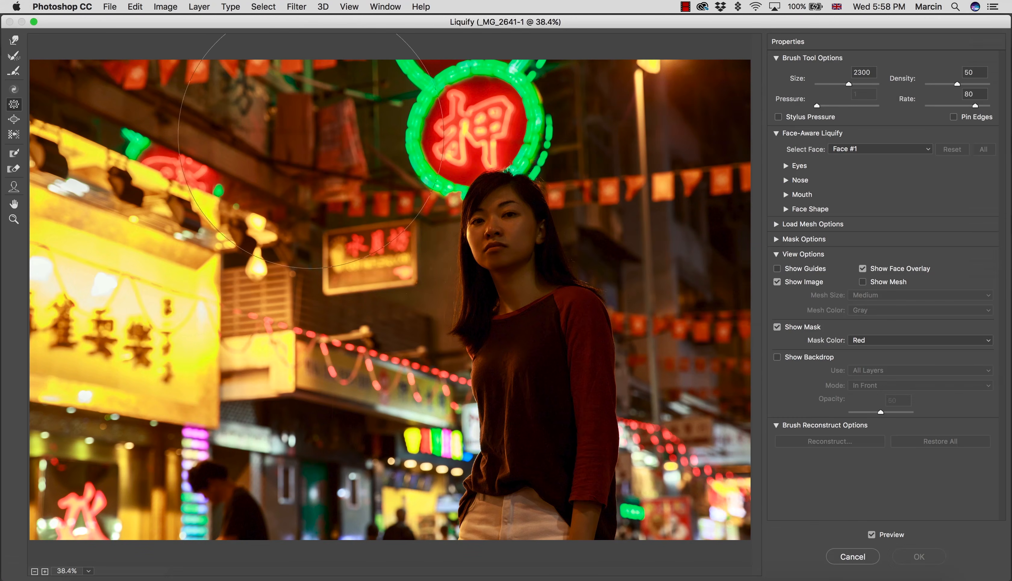
key("bracketleft")
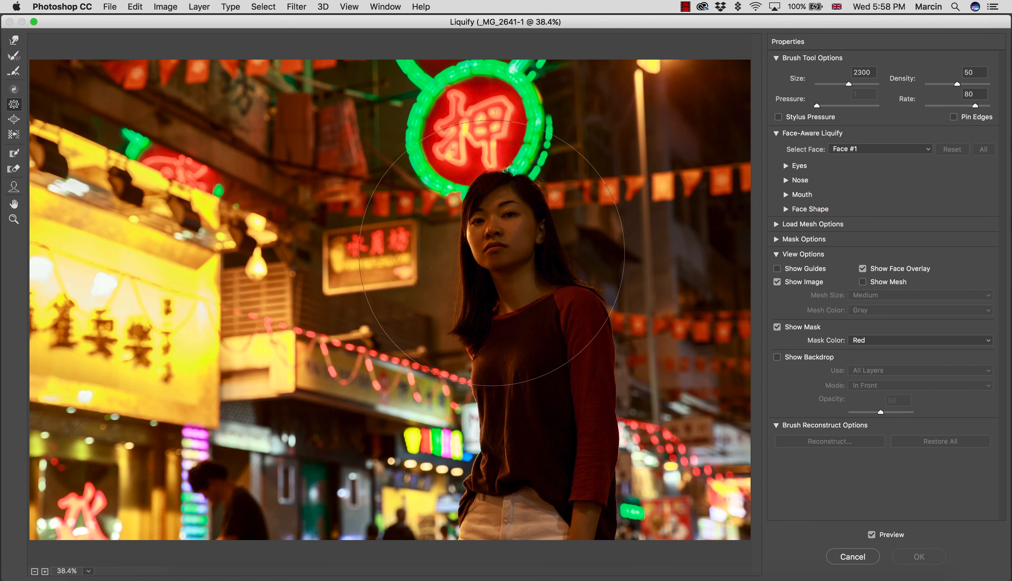
left_click(497, 251)
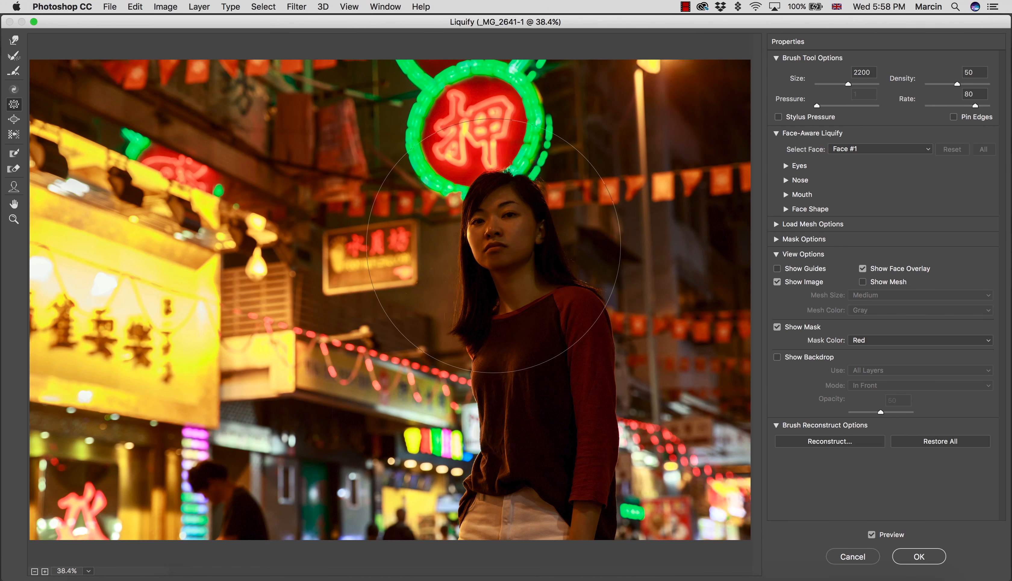
key("bracketleft")
key("bracketleft")
key("bracketleft")
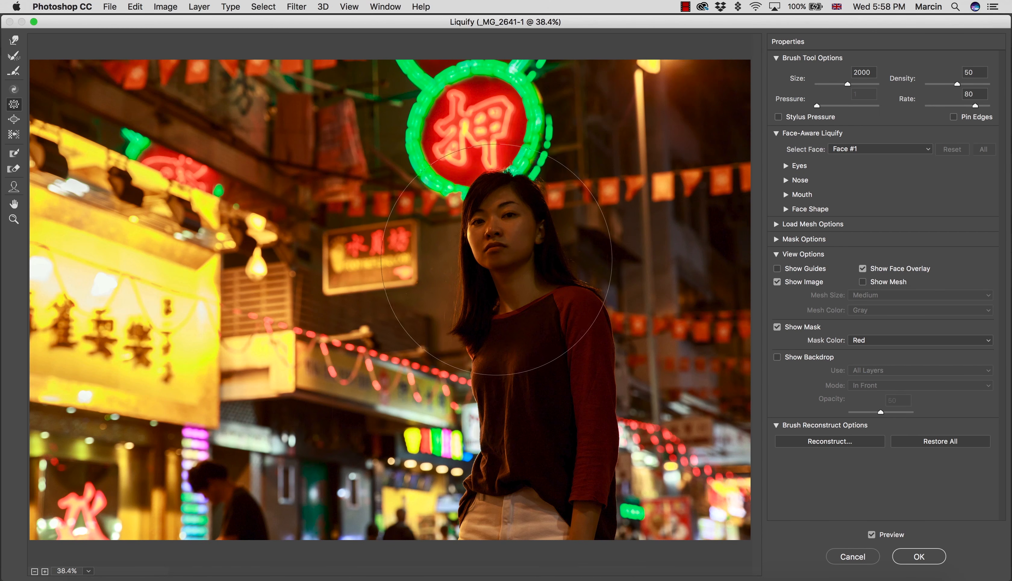
key("bracketleft")
key("bracketleft")
key("bracketleft")
key("bracketleft")
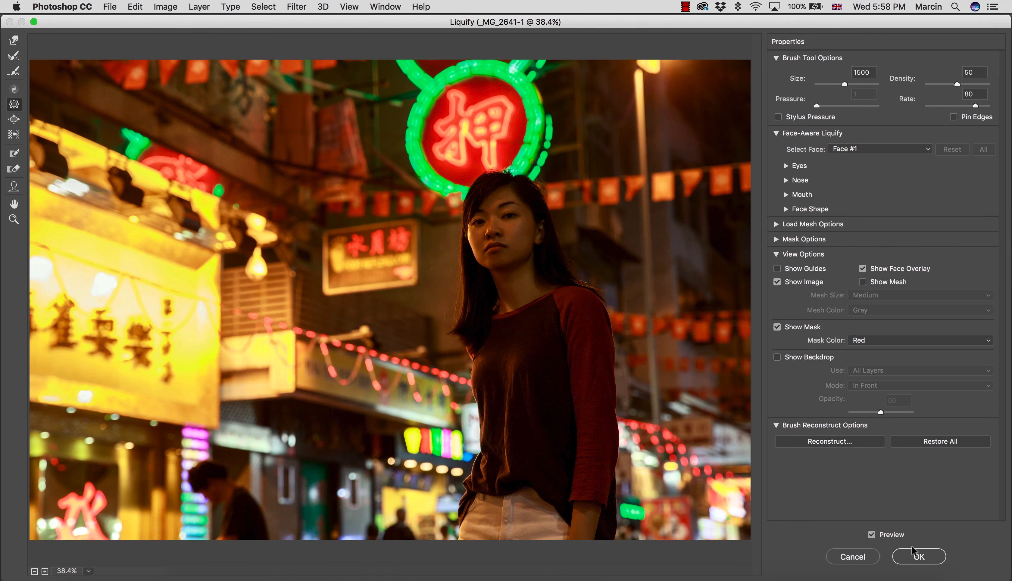
left_click(917, 557)
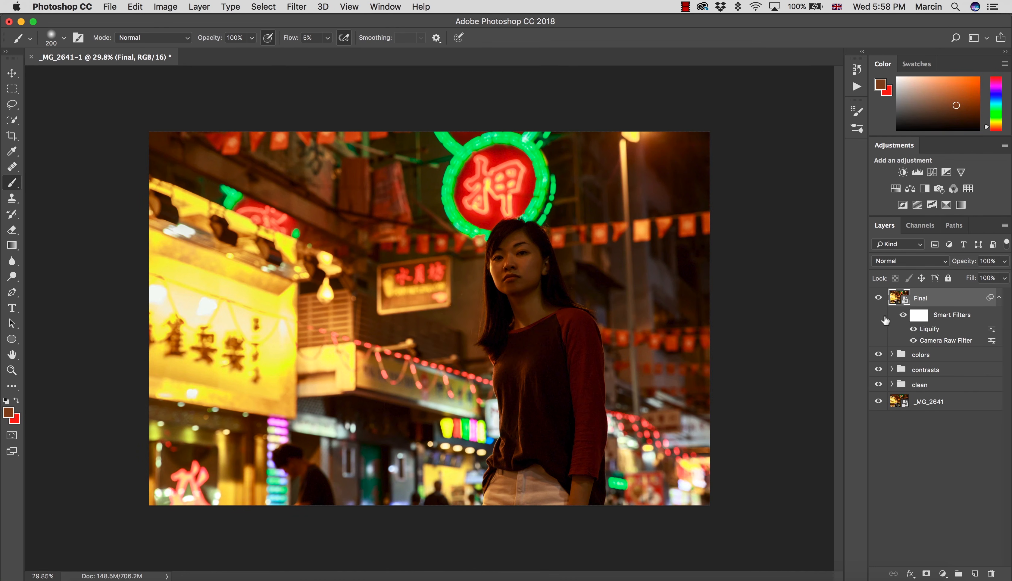
left_click(877, 299)
left_click(877, 301)
left_click(878, 302)
left_click(879, 303)
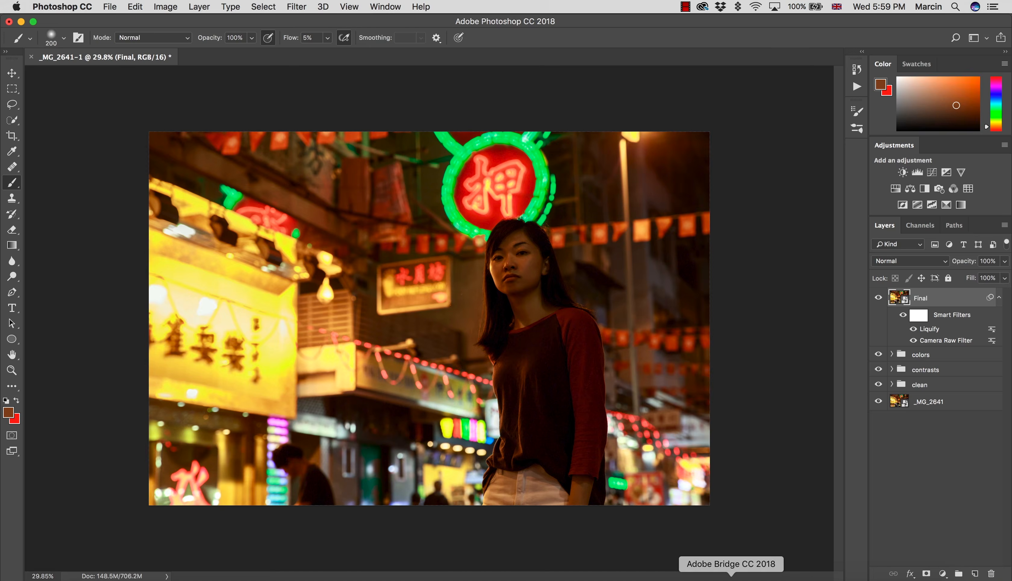
- Switch to Adobe Bridge, open _MG_2641.CR2 in Camera Raw, reset it to the Camera Raw defaults and open the image in Photoshop
left_click(793, 570)
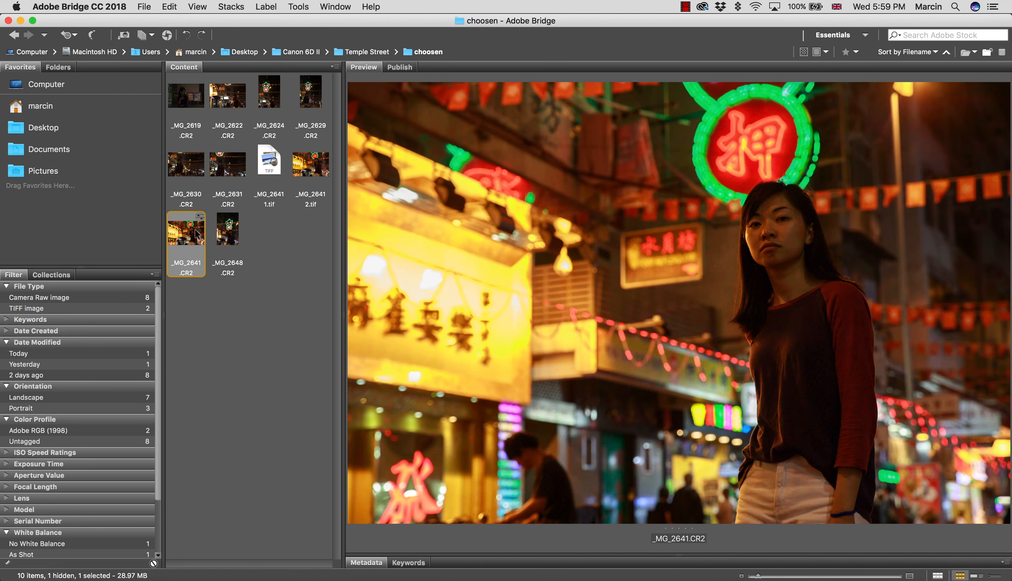
double_click(196, 231)
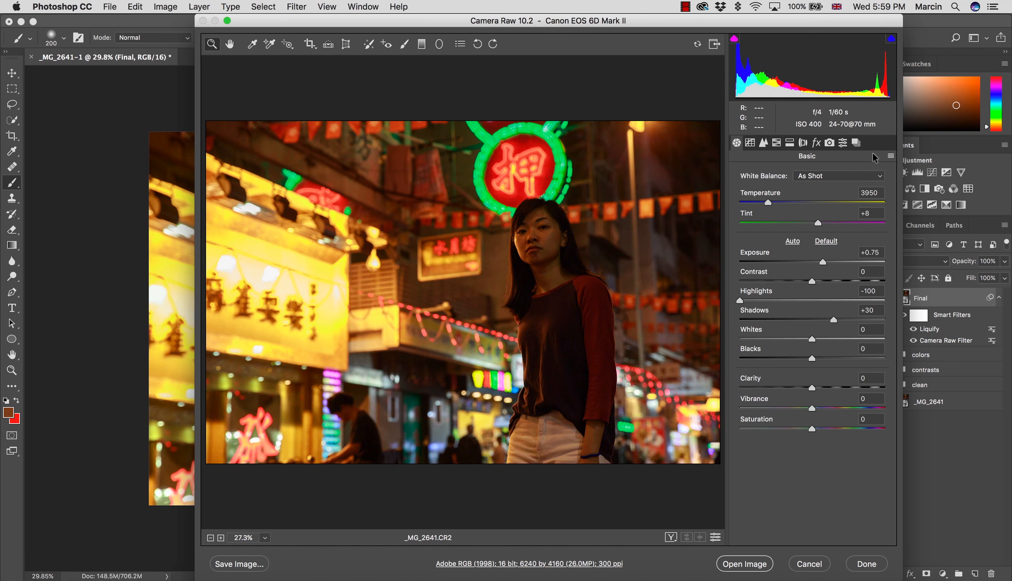
left_click(890, 156)
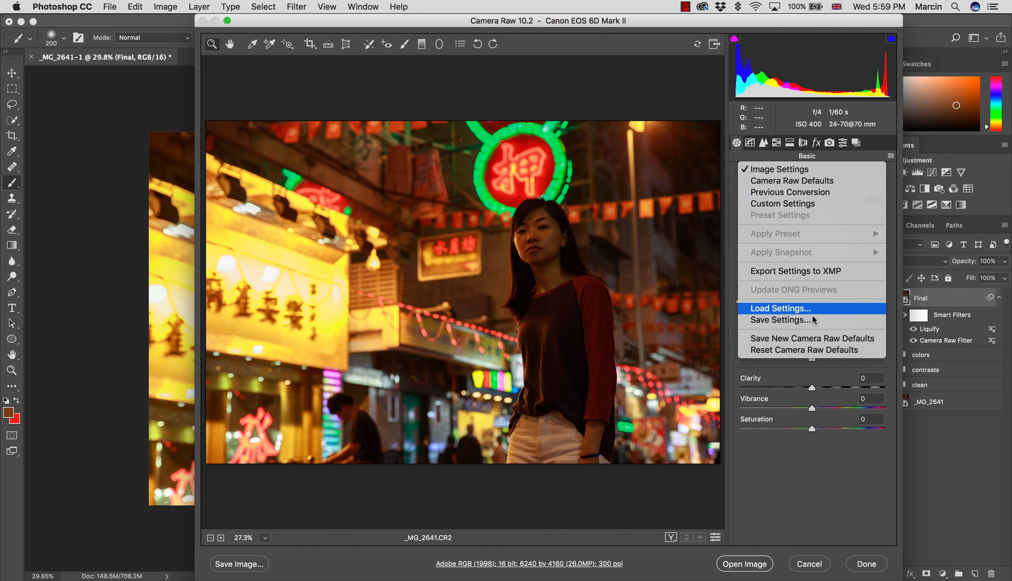
left_click(812, 350)
left_click(743, 558)
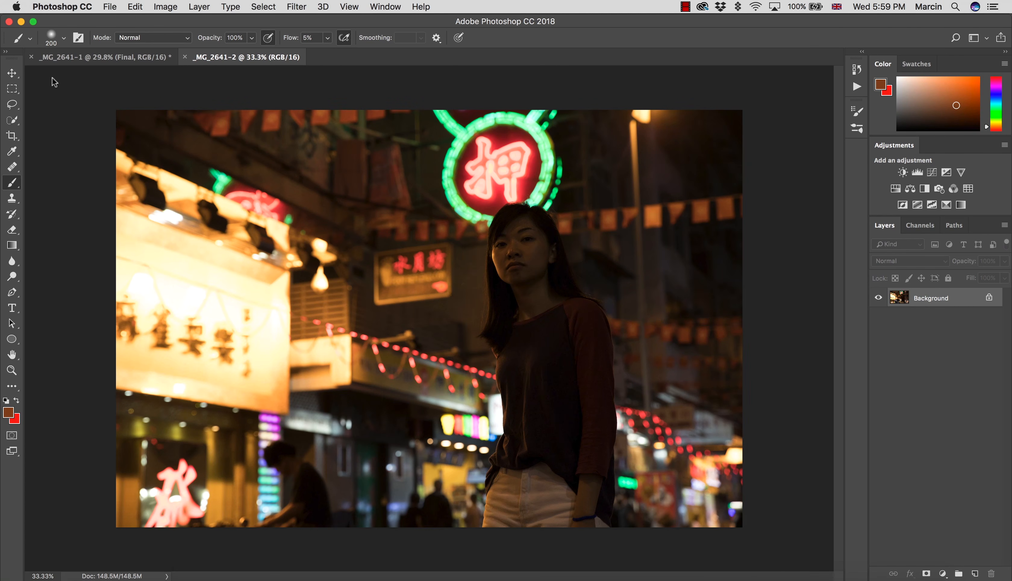
- Copy the unedited photo from _MG_2641-2 into the _MG_2641-1 document as the top layer with the Move tool
left_click(12, 73)
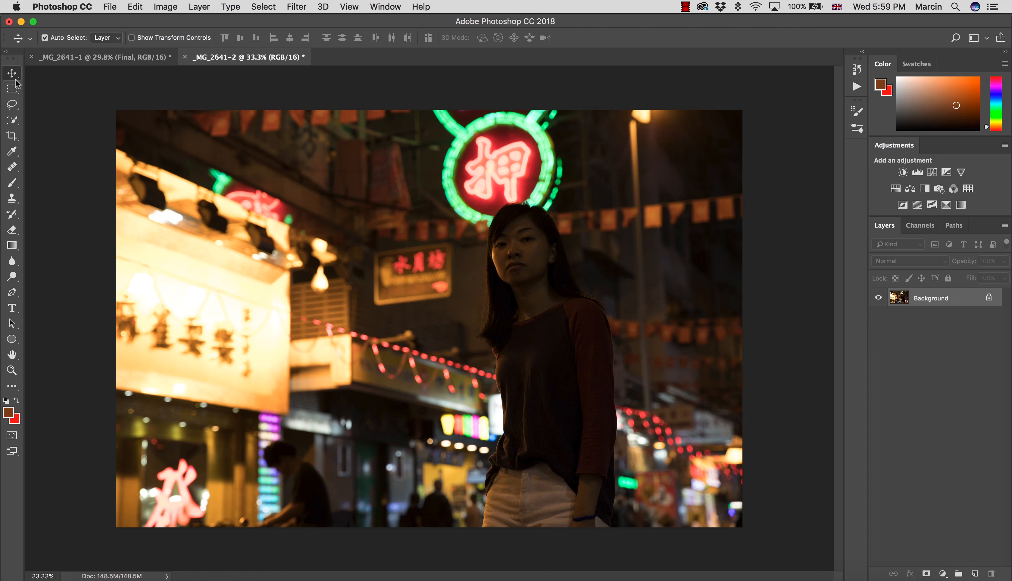
left_click(138, 61)
left_click_drag(139, 61, 492, 334)
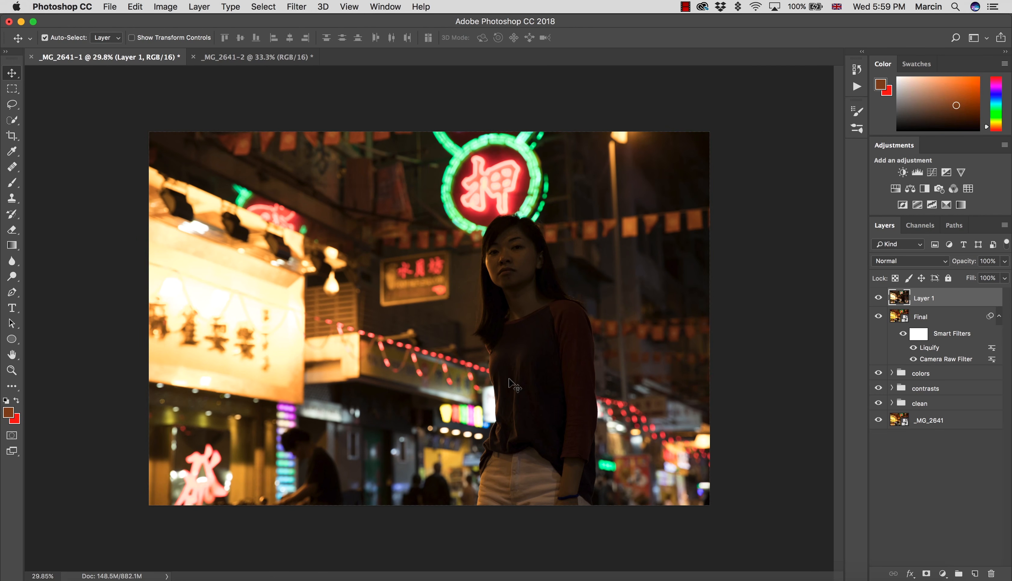
- Compare the original with the finished edit by toggling the unedited top layer's visibility, leaving that layer hidden
left_click(878, 298)
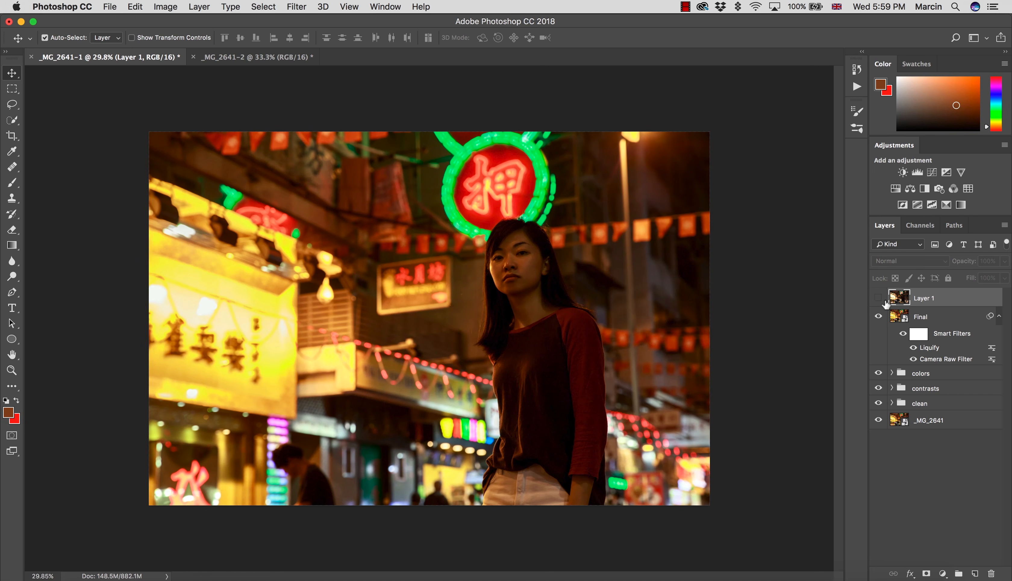
left_click(878, 298)
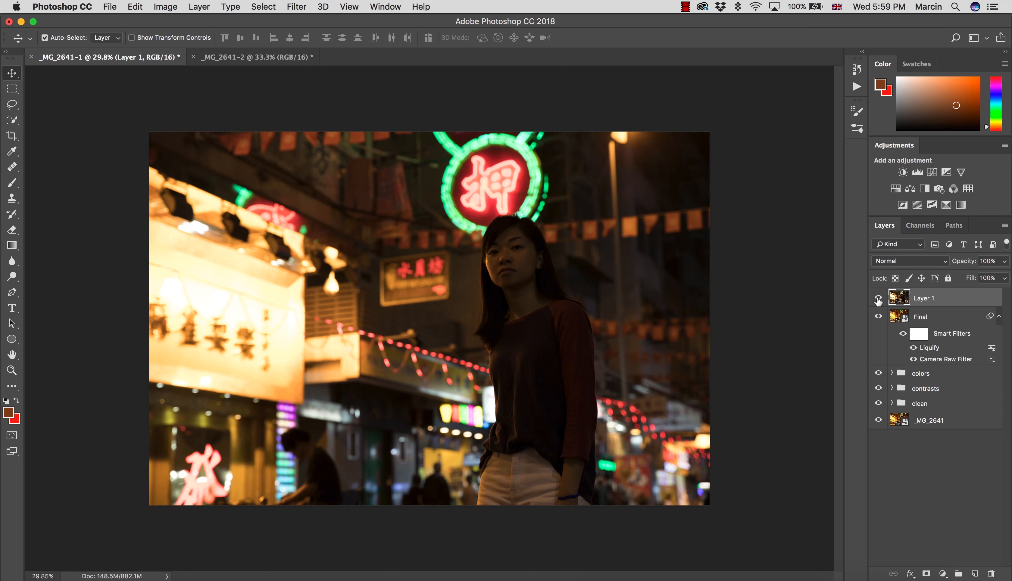
left_click(878, 299)
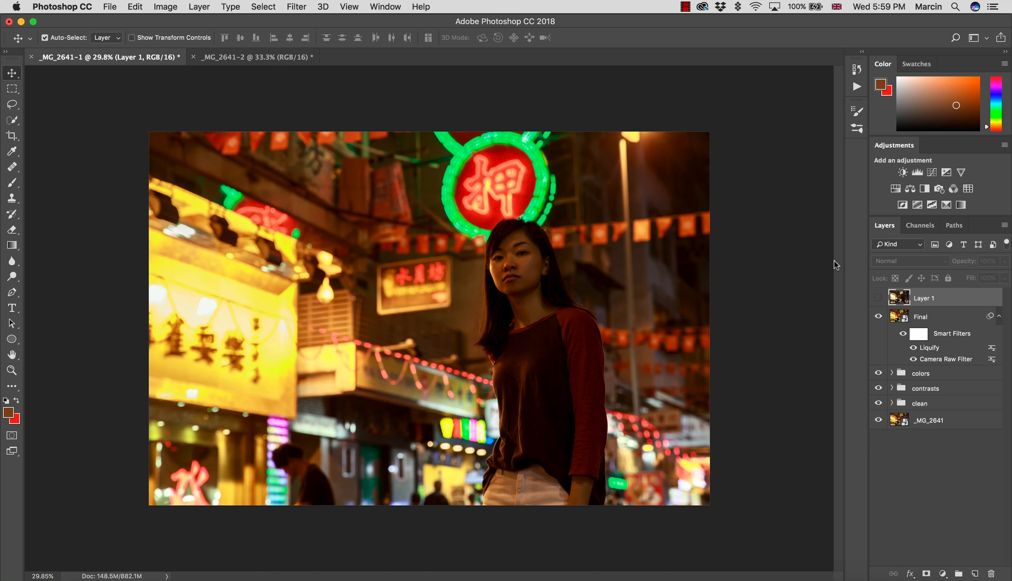